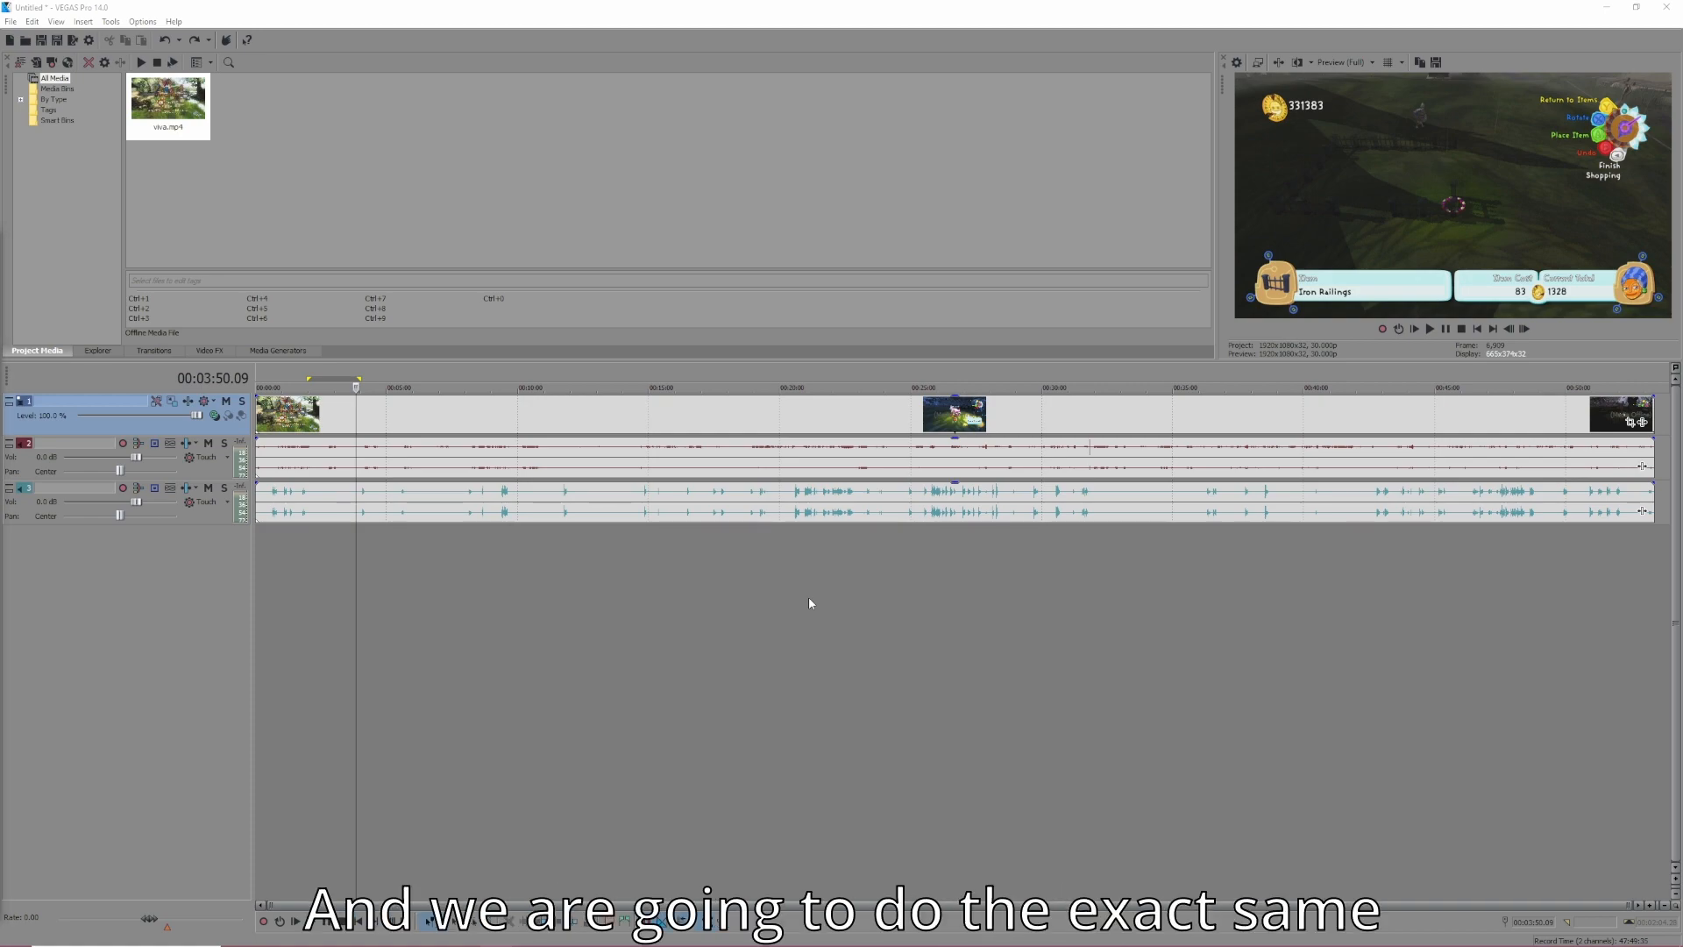
# Switch to the DaVinci Resolve project to view its edit timeline, and return to VEGAS Pro
pyautogui.hotkey('alt', 'Tab')
pyautogui.click(603, 550)
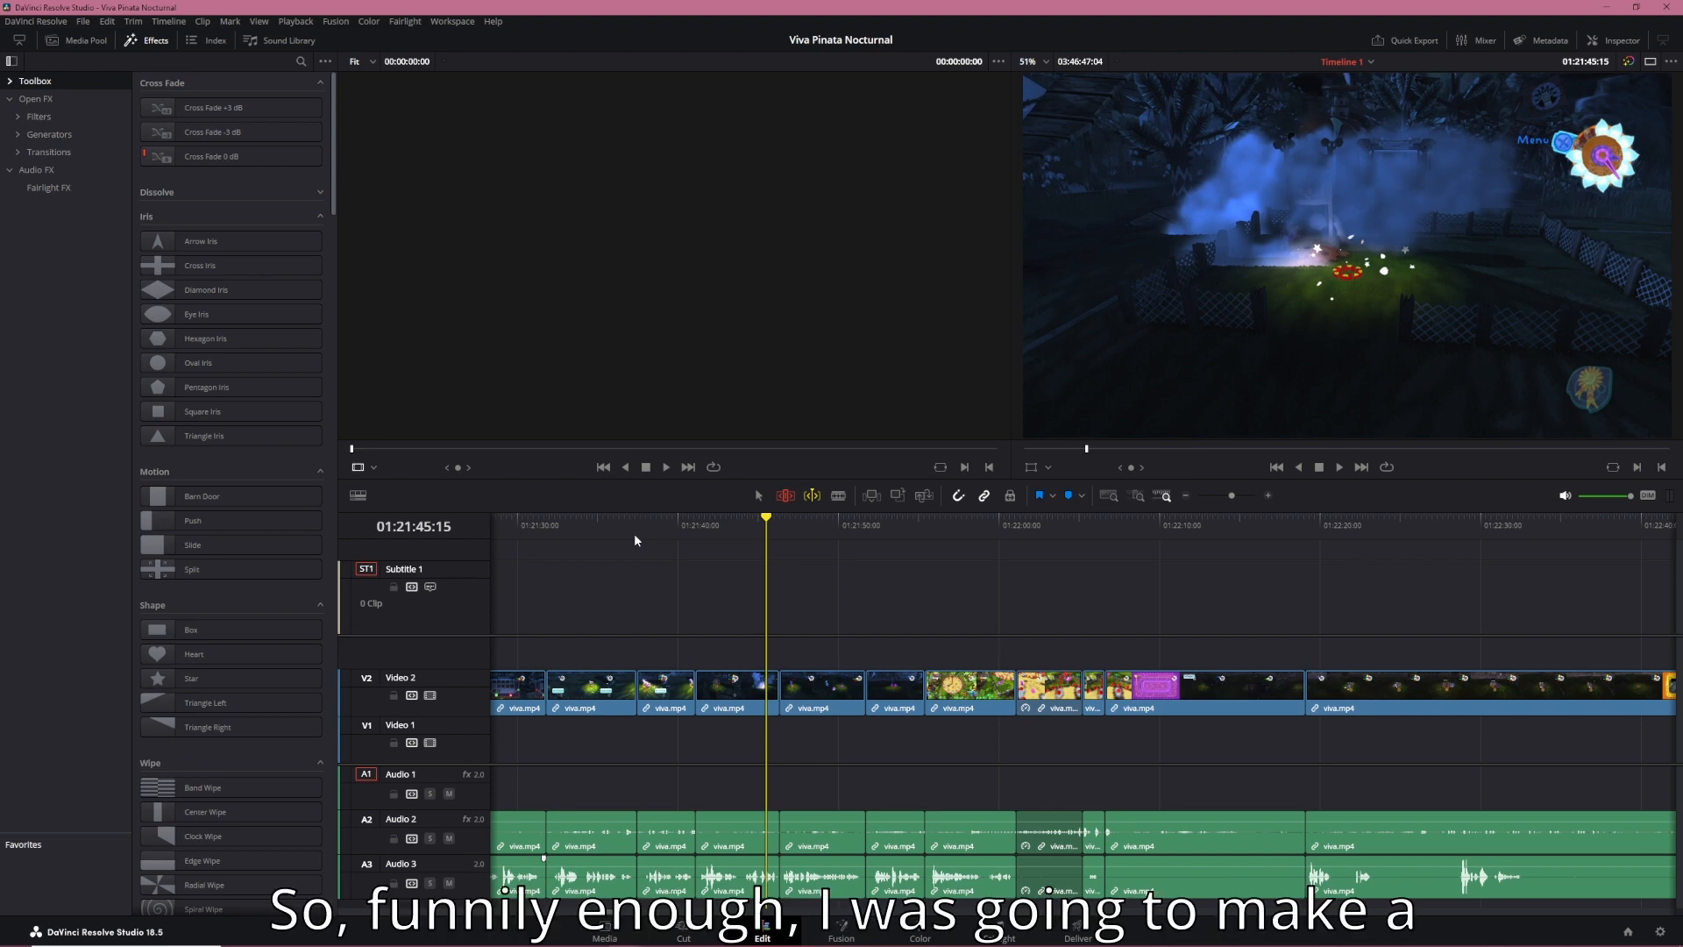
pyautogui.hotkey('alt', 'Tab')
pyautogui.click(1096, 449)
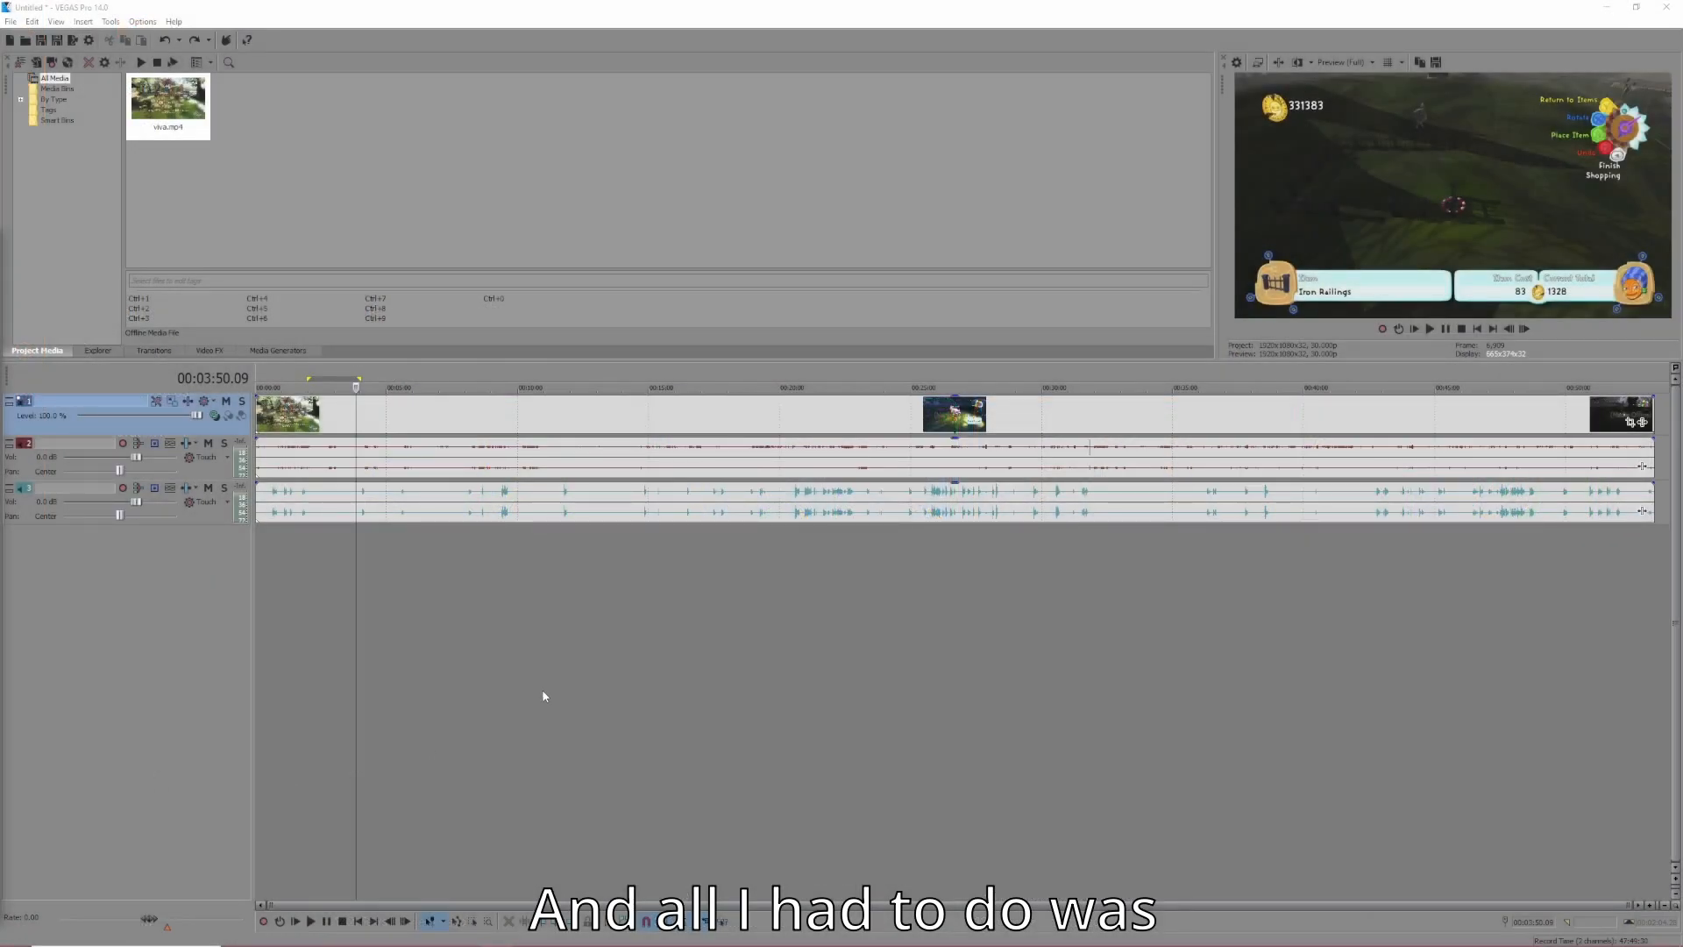
# Switch to DaVinci Resolve and examine the timeline command for creating subtitles from audio
pyautogui.hotkey('alt', 'Tab')
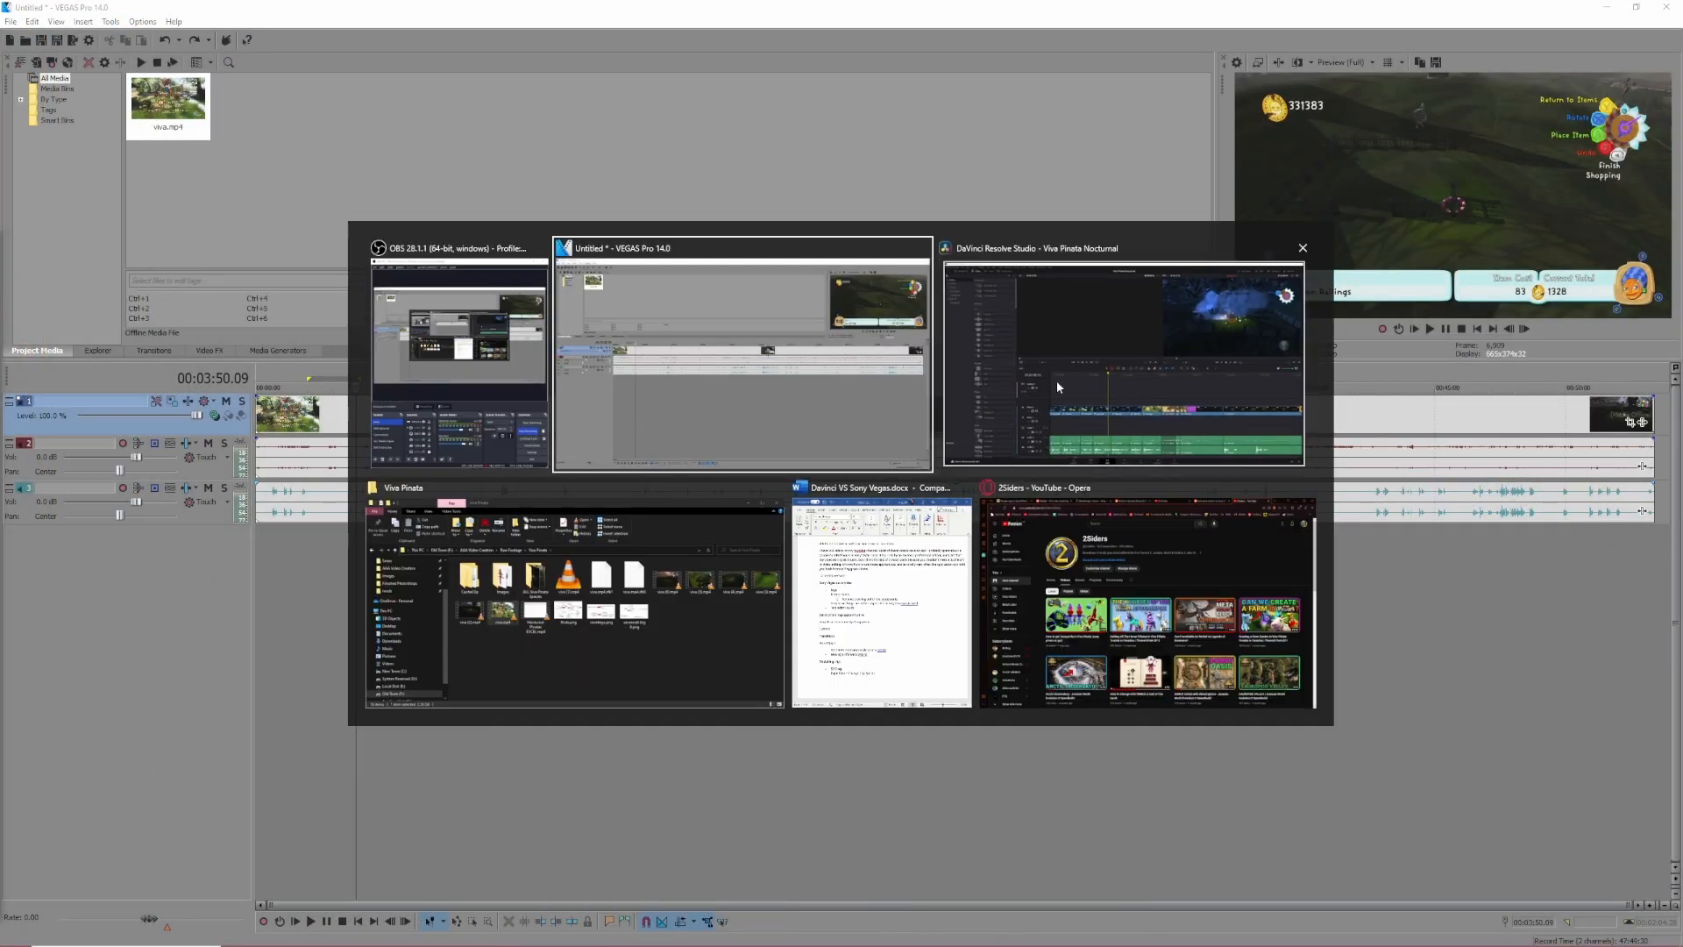
pyautogui.click(1055, 381)
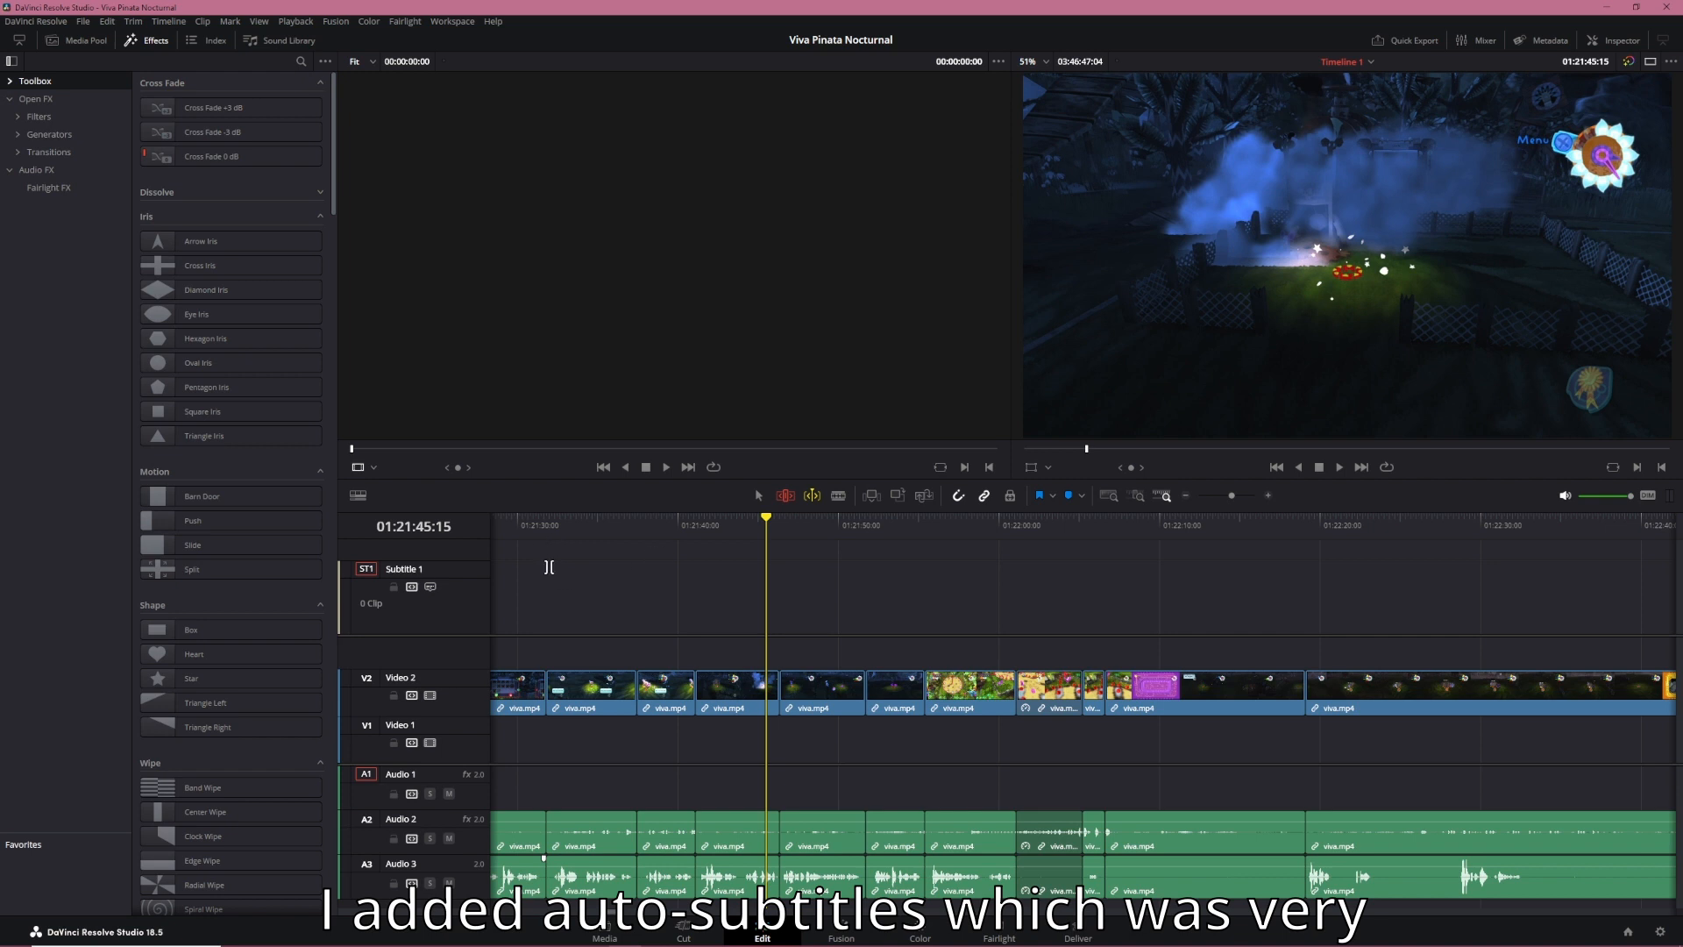
pyautogui.click(172, 26)
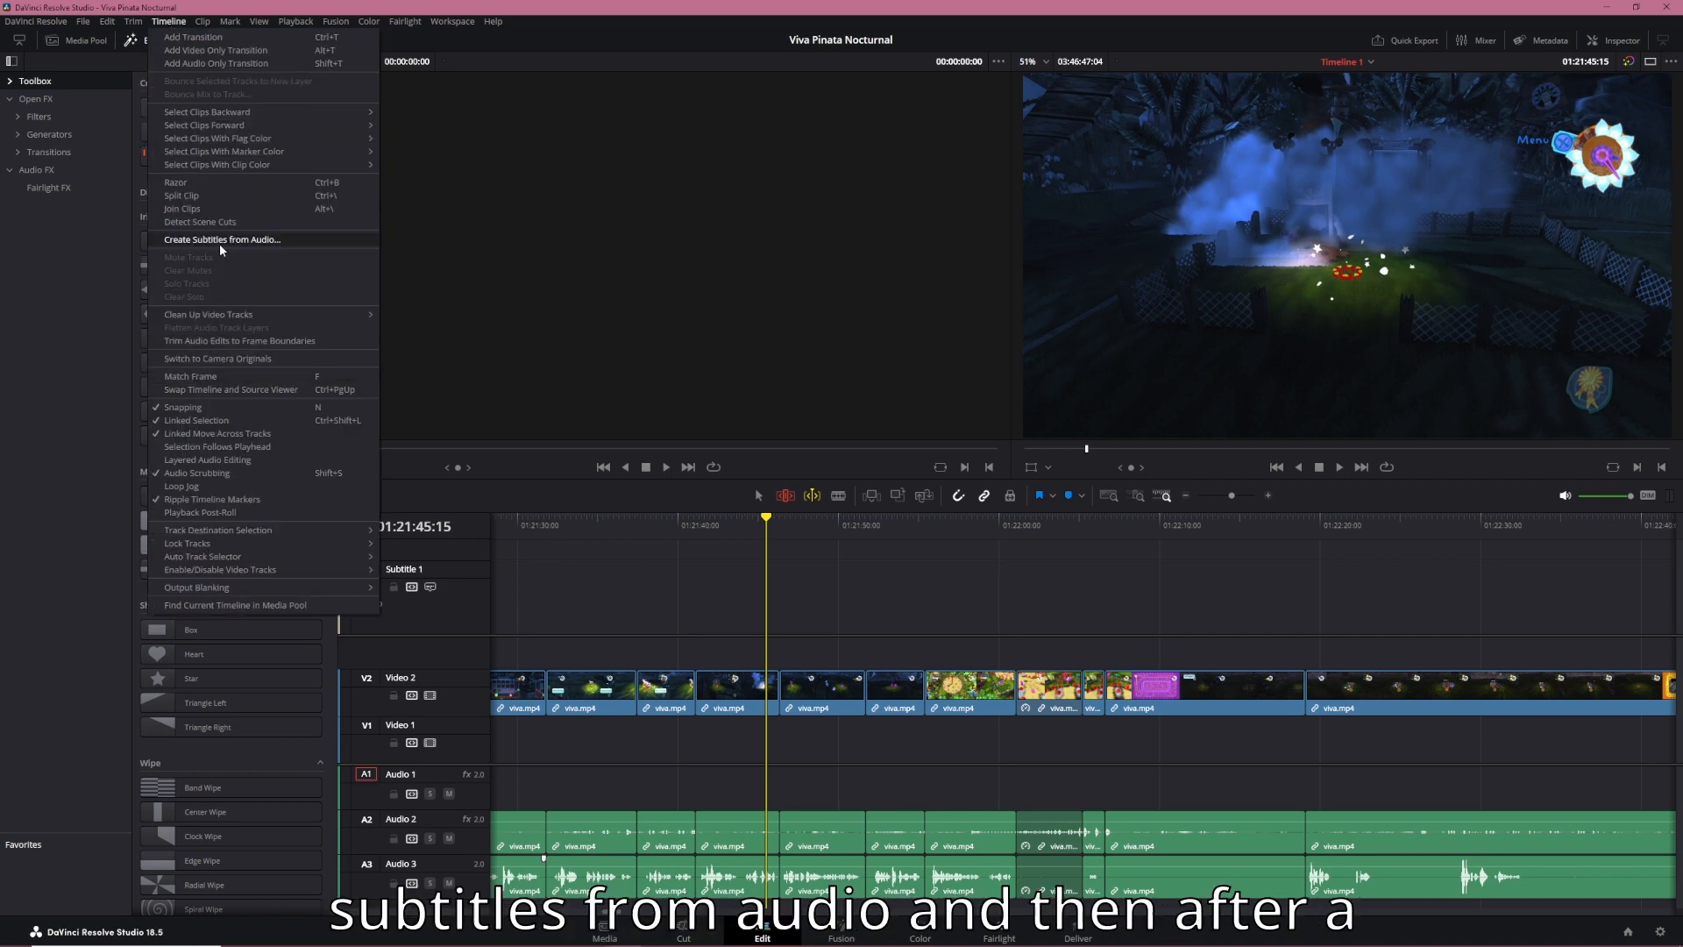
pyautogui.click(642, 548)
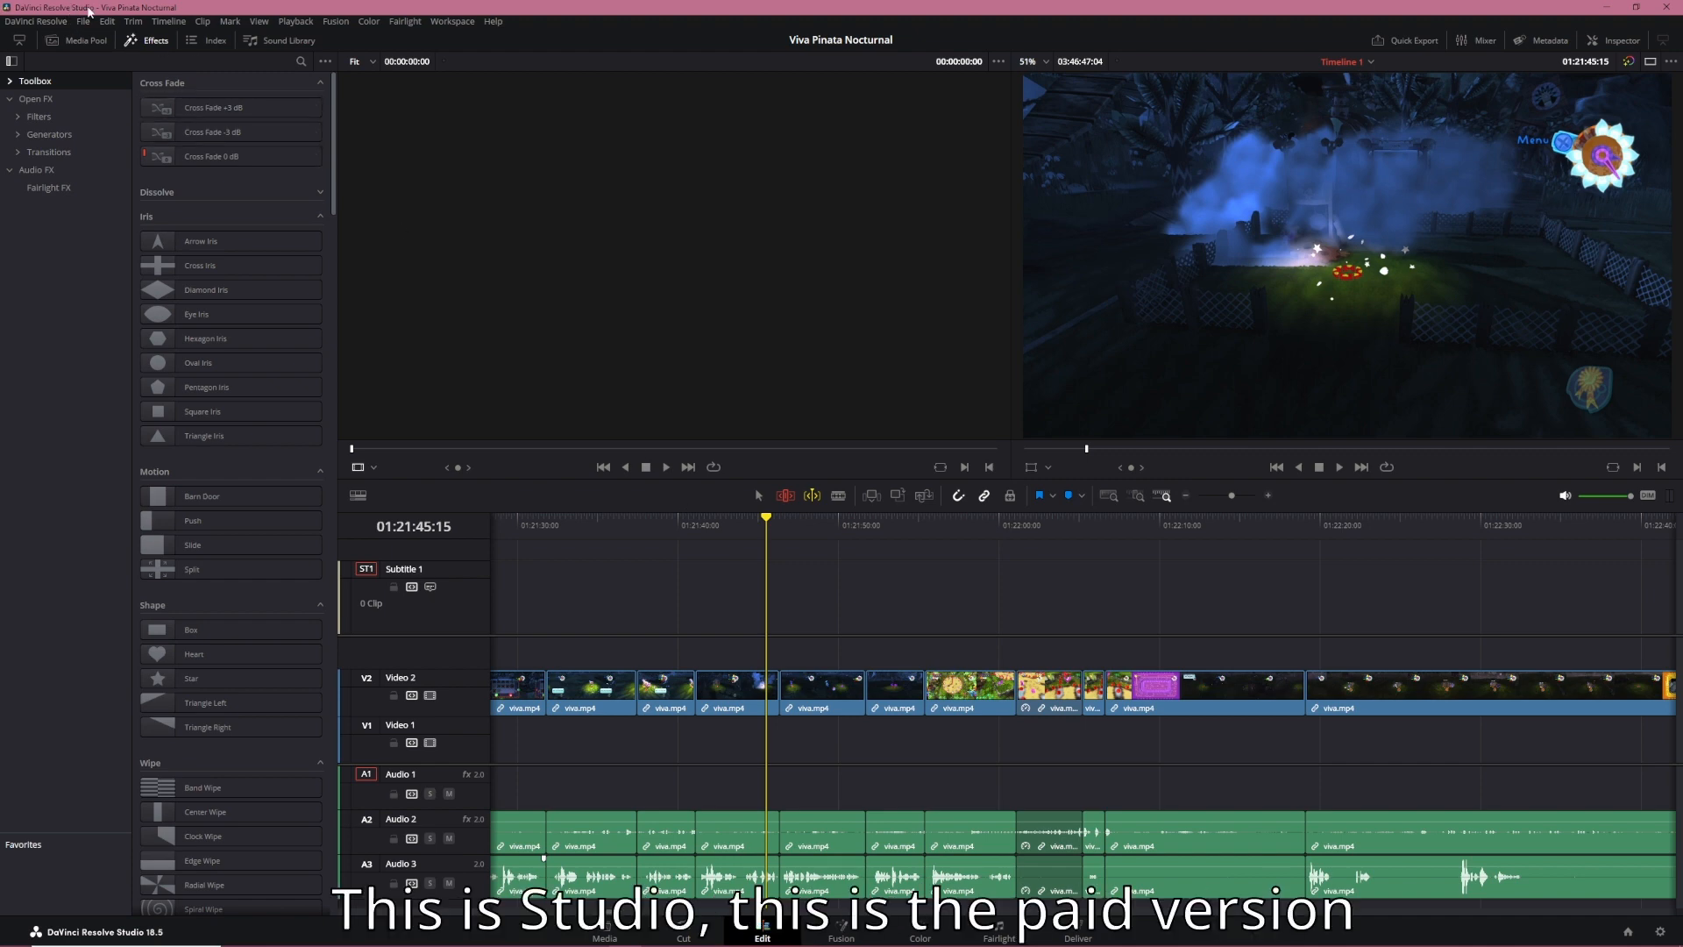
# Switch to VEGAS Pro, split the footage near the 20-minute mark and move the second part later to leave a small gap
pyautogui.hotkey('alt', 'Tab')
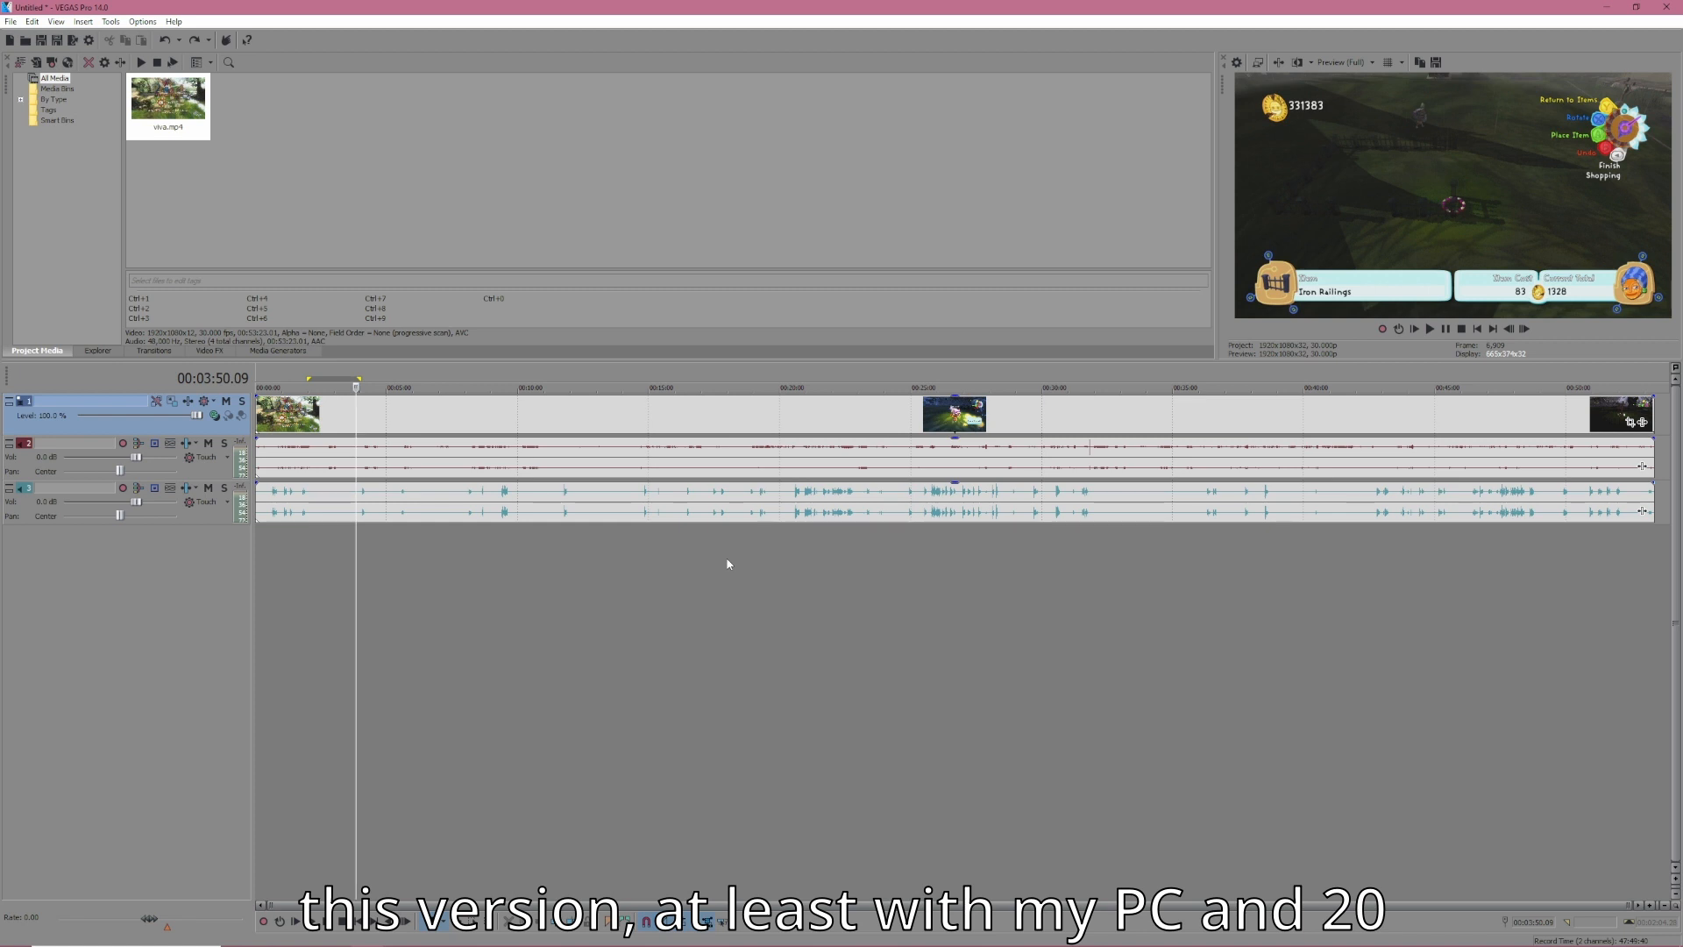
pyautogui.click(789, 412)
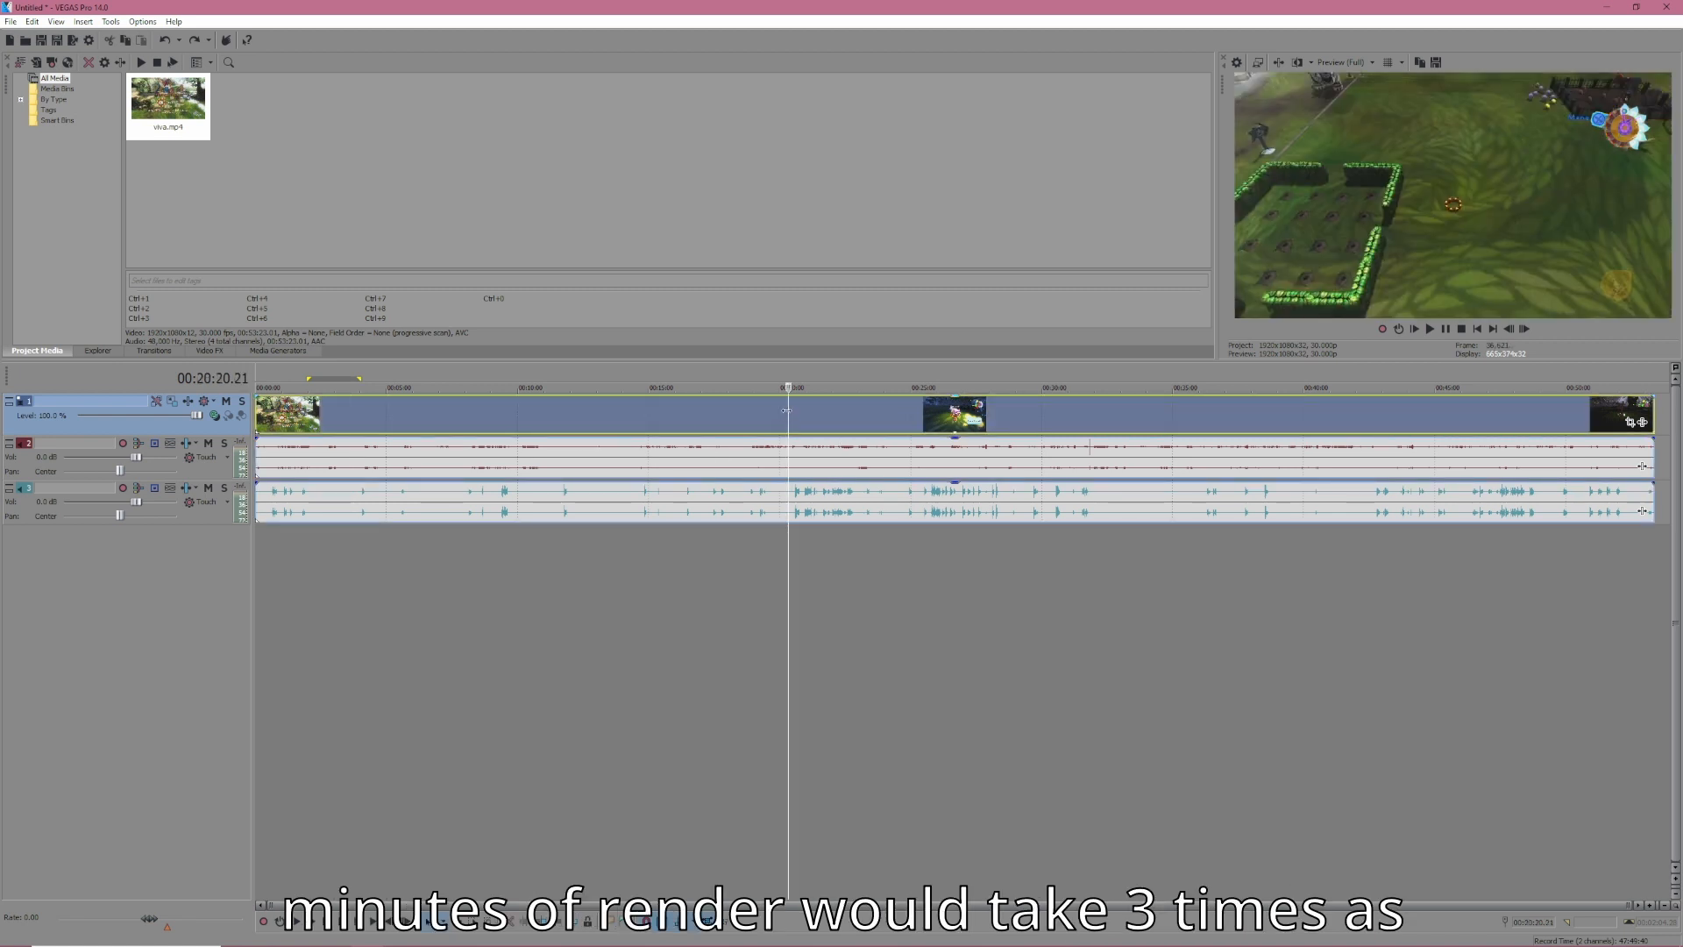
pyautogui.press('s')
pyautogui.moveTo(827, 418); pyautogui.dragTo(840, 418)
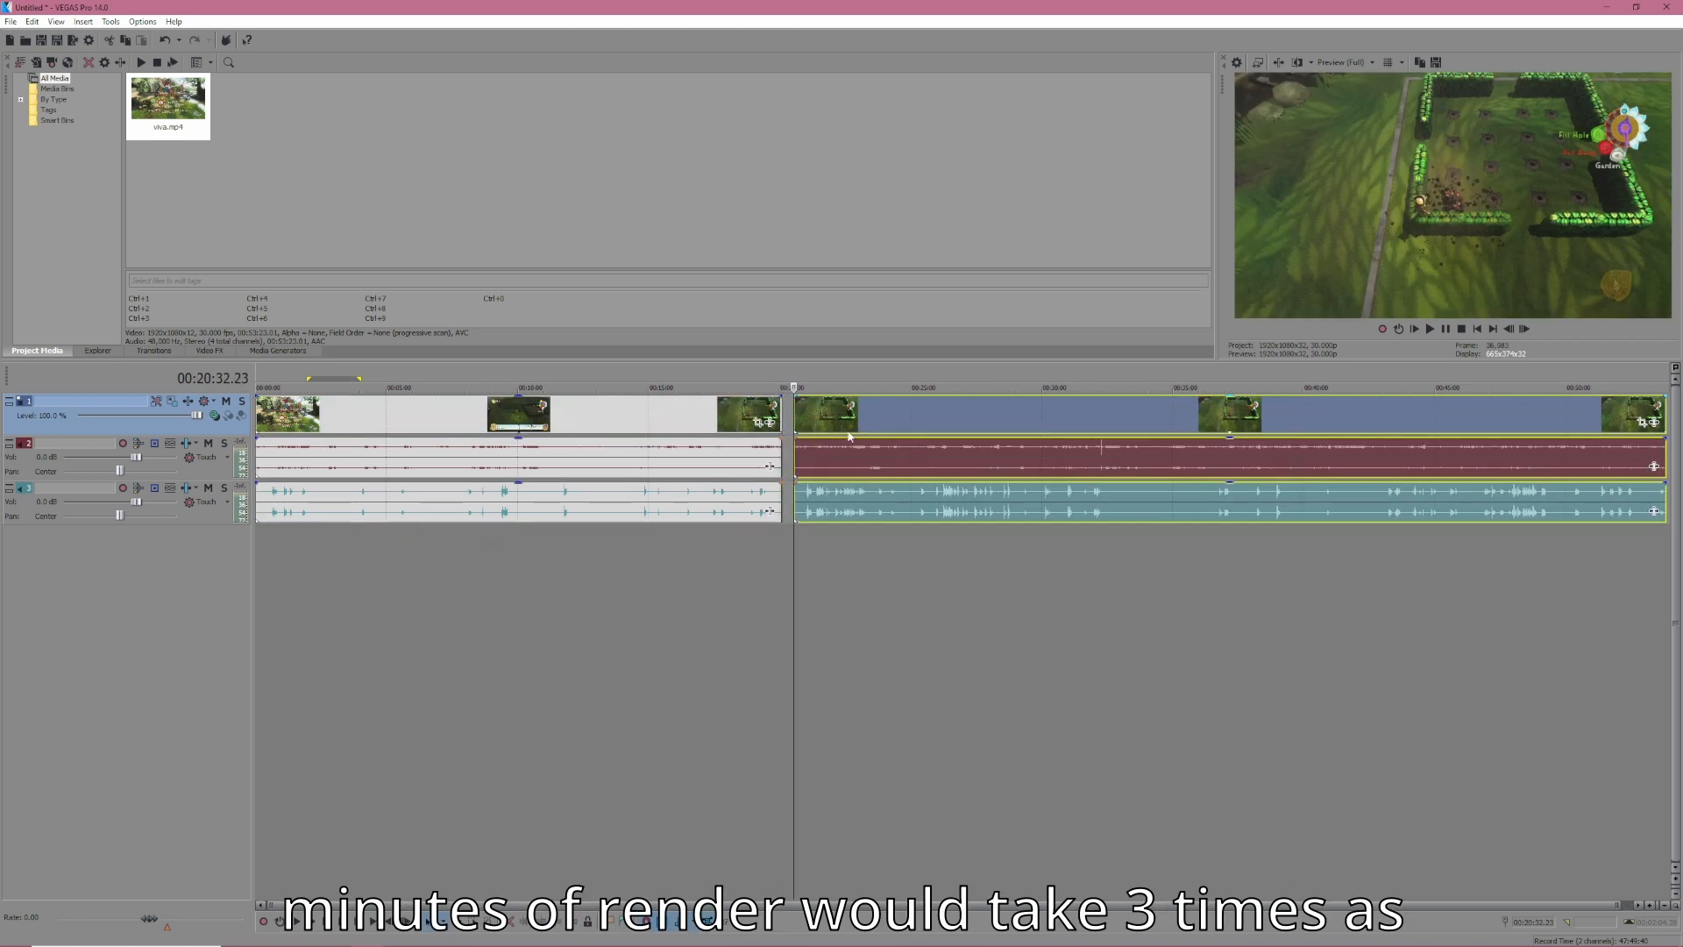
pyautogui.click(761, 542)
pyautogui.scroll(-1, 831, 575)
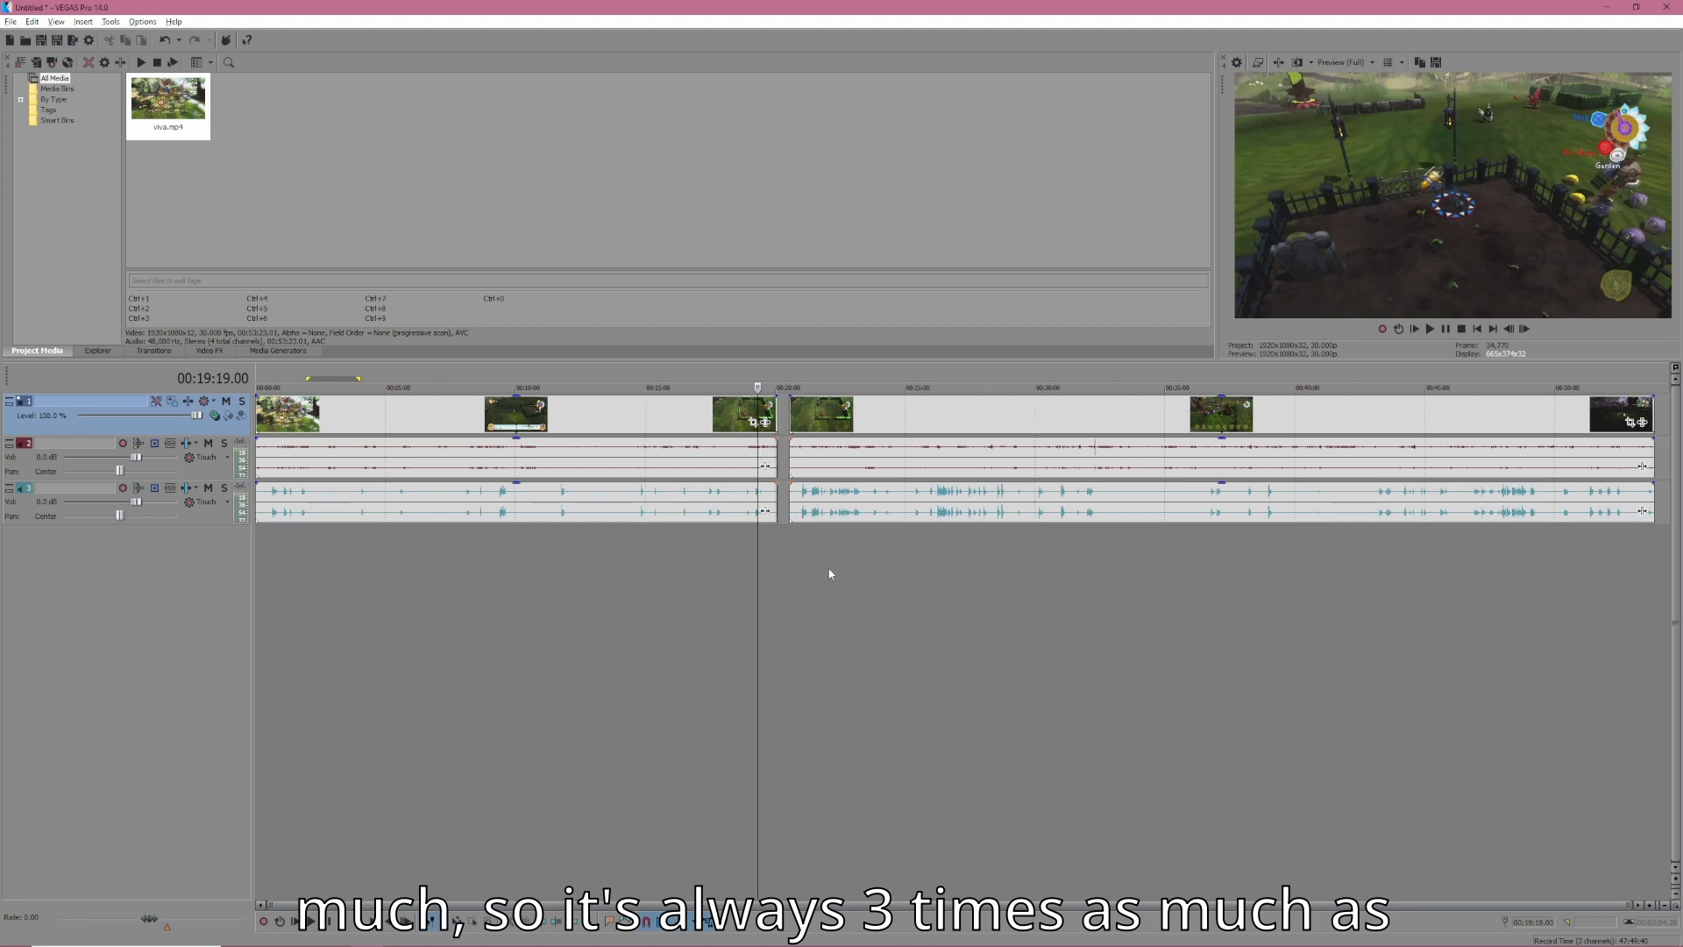
pyautogui.press('alt')
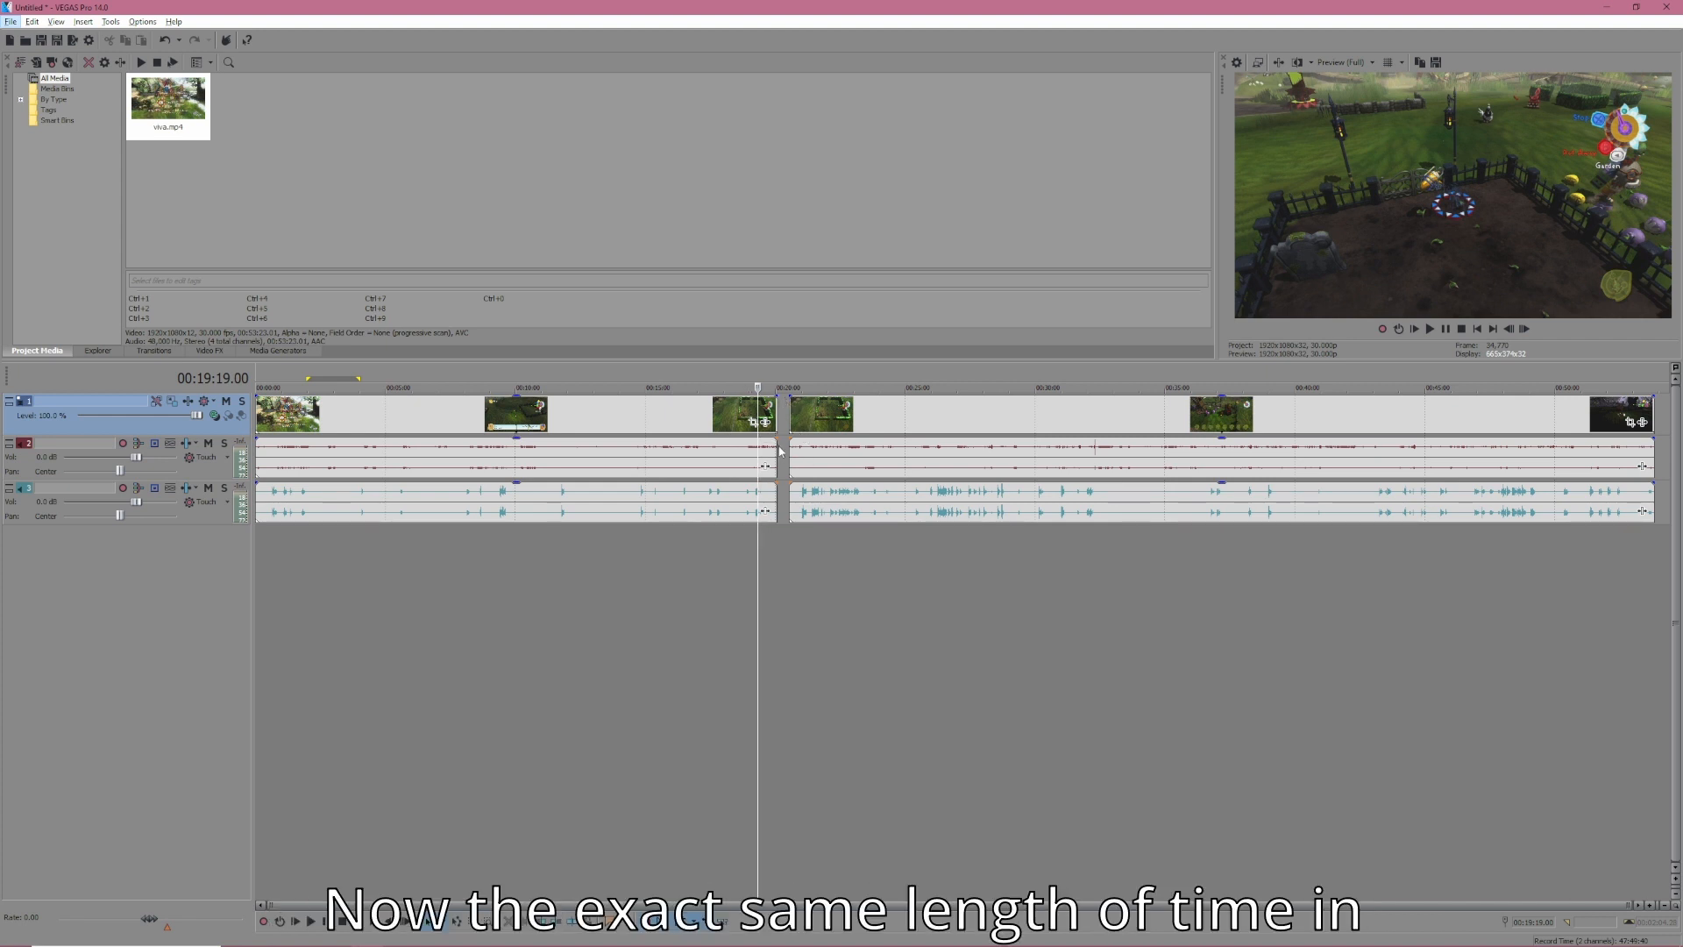
pyautogui.hotkey('alt', 'Tab')
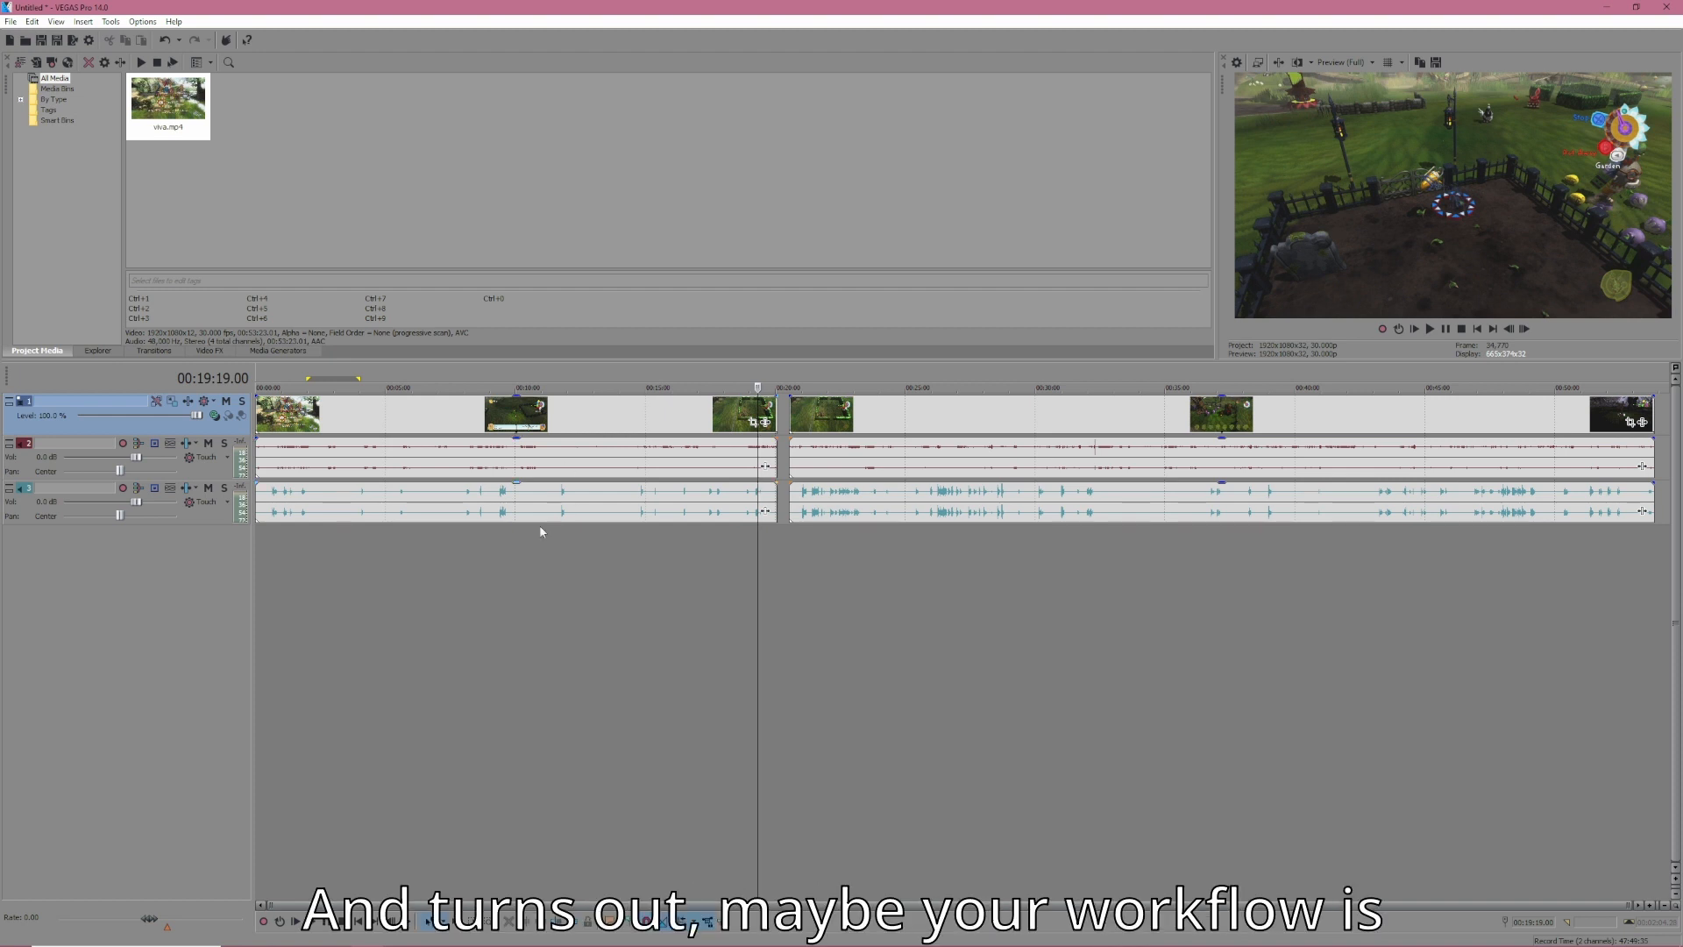
# Ripple-delete four separate time ranges from the first part of the footage
pyautogui.moveTo(407, 556); pyautogui.dragTo(507, 551)
pyautogui.press('Delete')
pyautogui.press('Delete')
pyautogui.press('Delete')
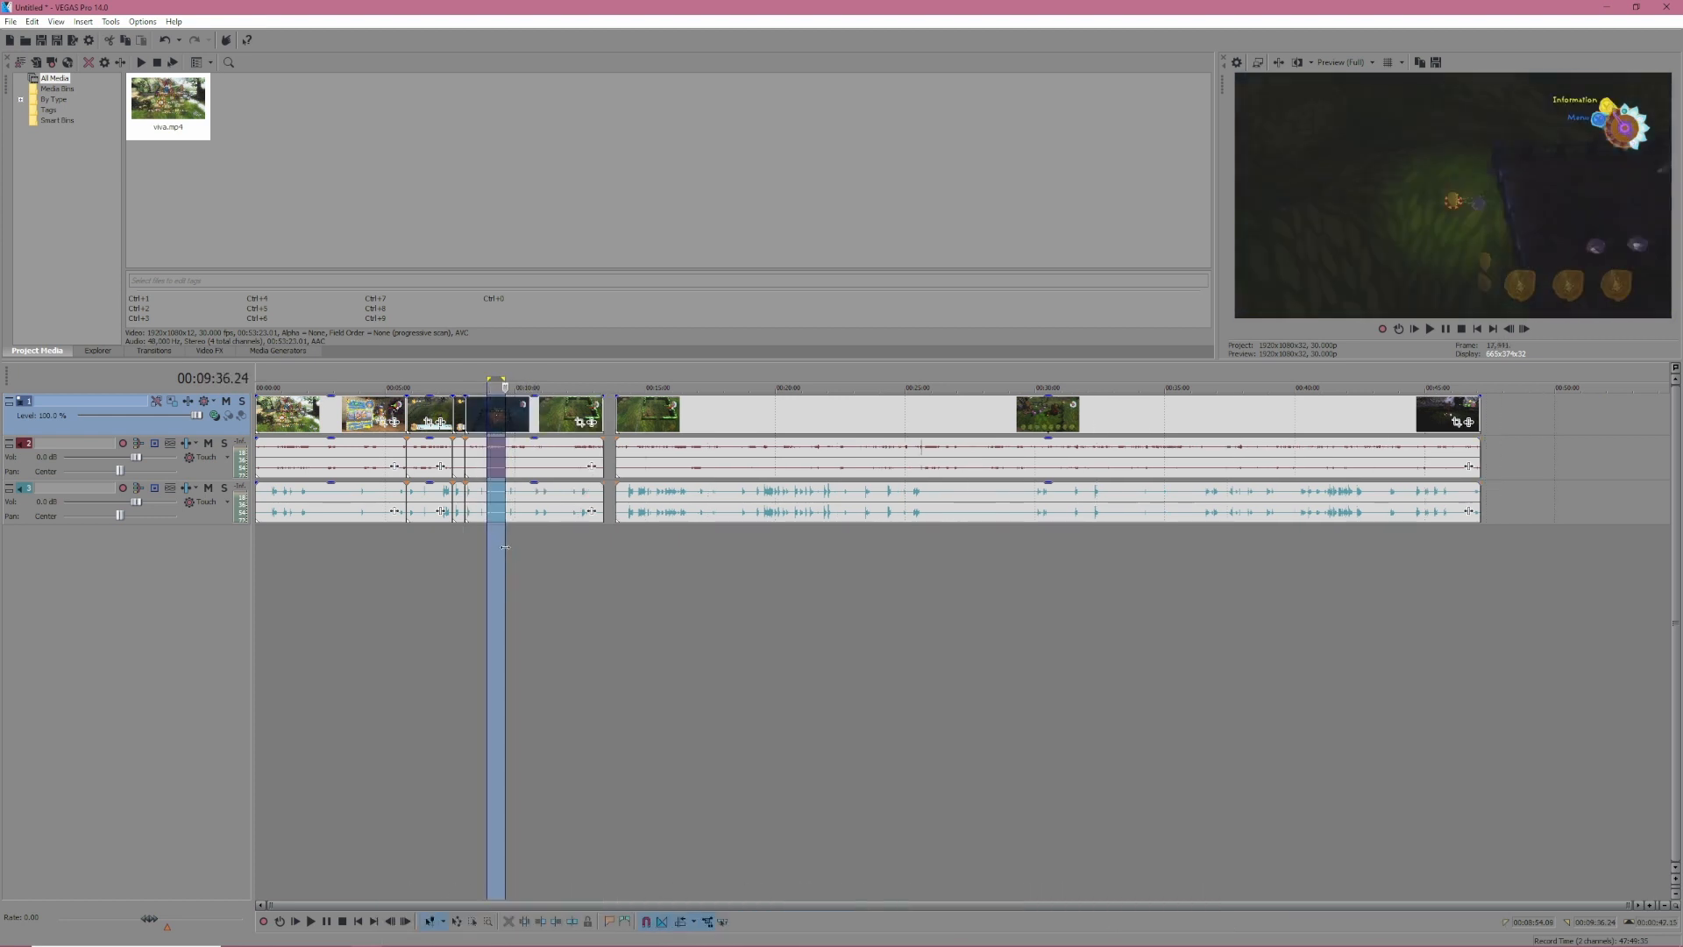
pyautogui.press('Delete')
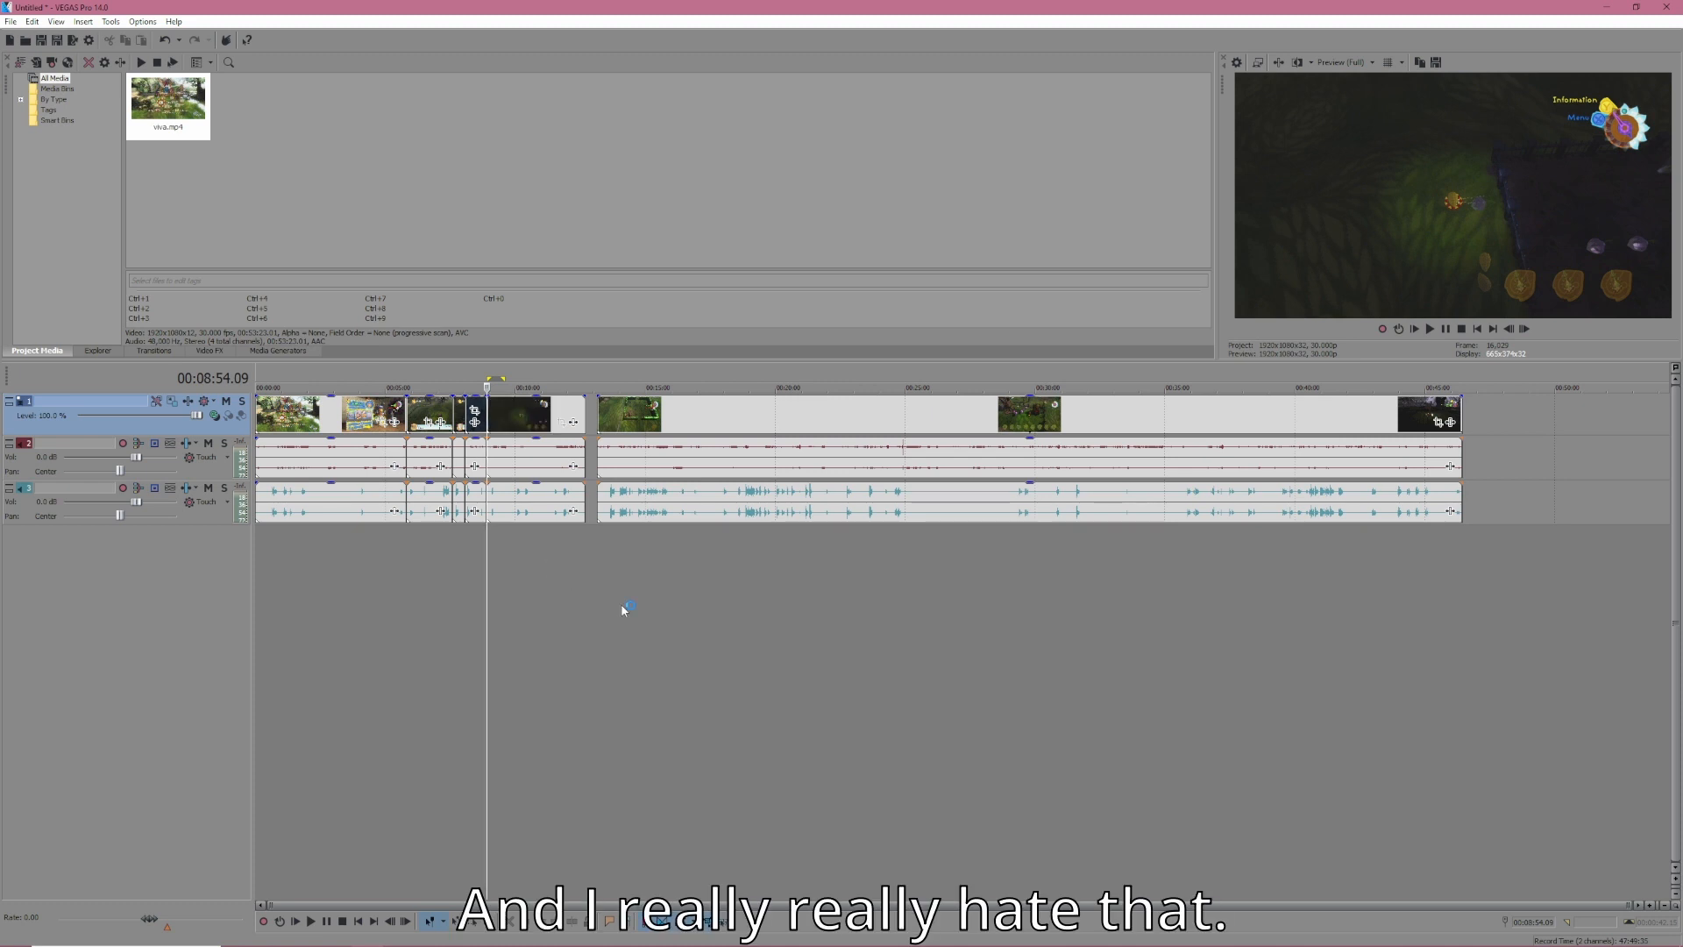
# Undo the last two ripple deletions on the timeline
pyautogui.hotkey('ctrl', 'z')
pyautogui.click(476, 597)
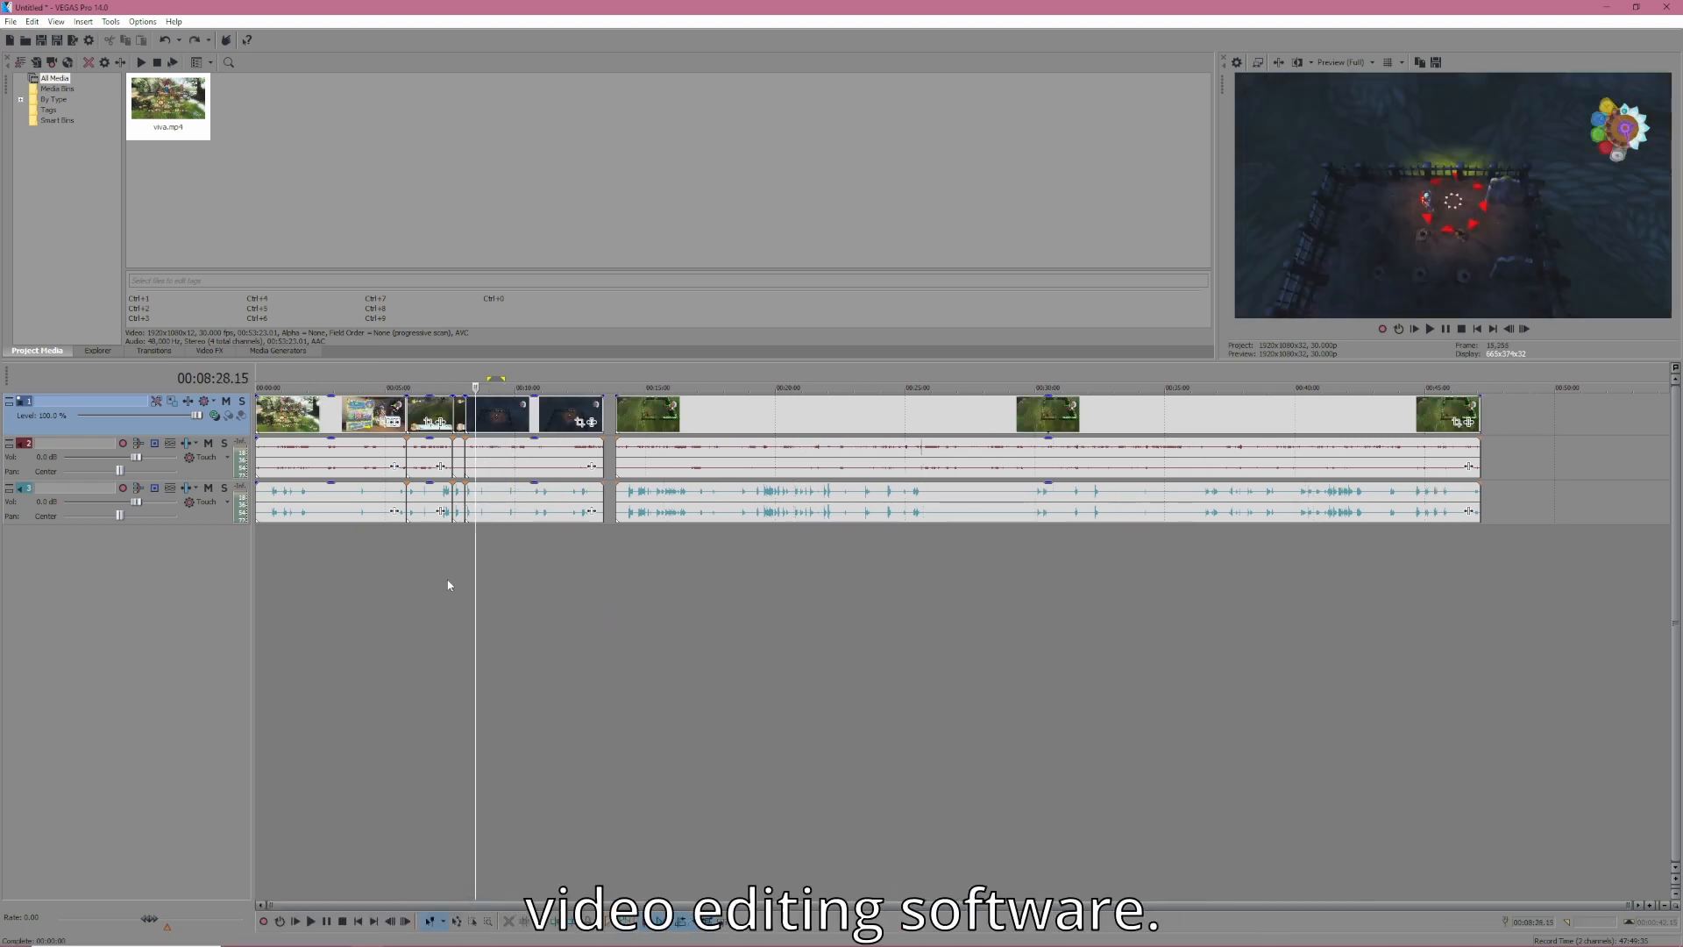
pyautogui.click(448, 585)
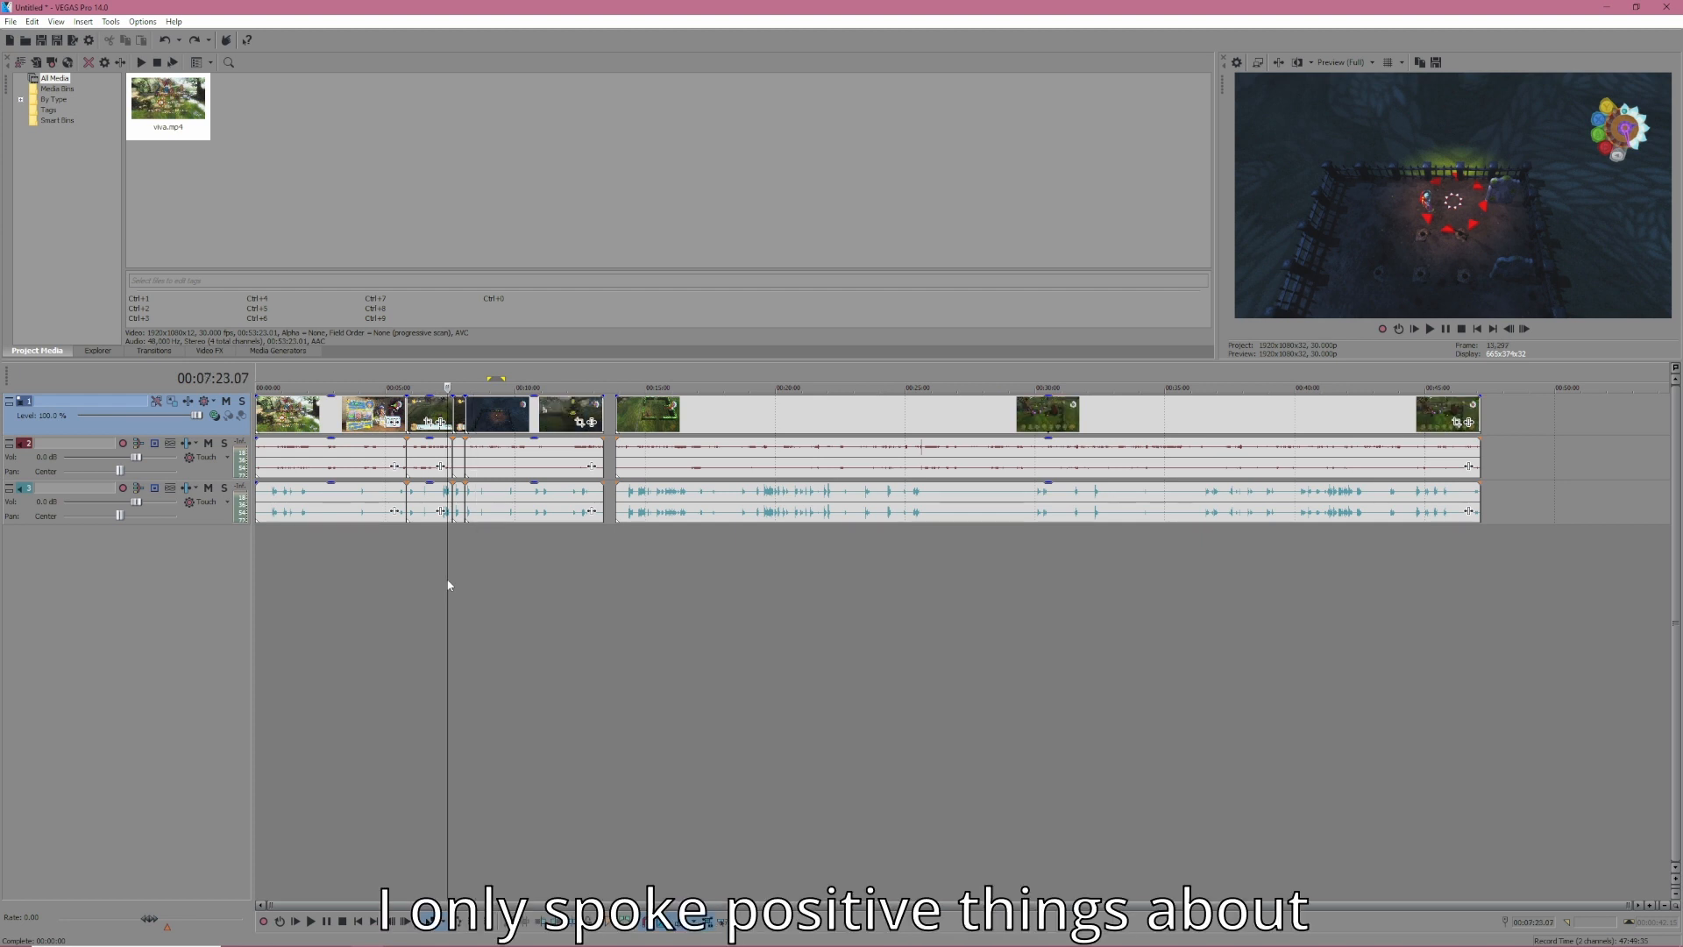
pyautogui.hotkey('ctrl', 'z')
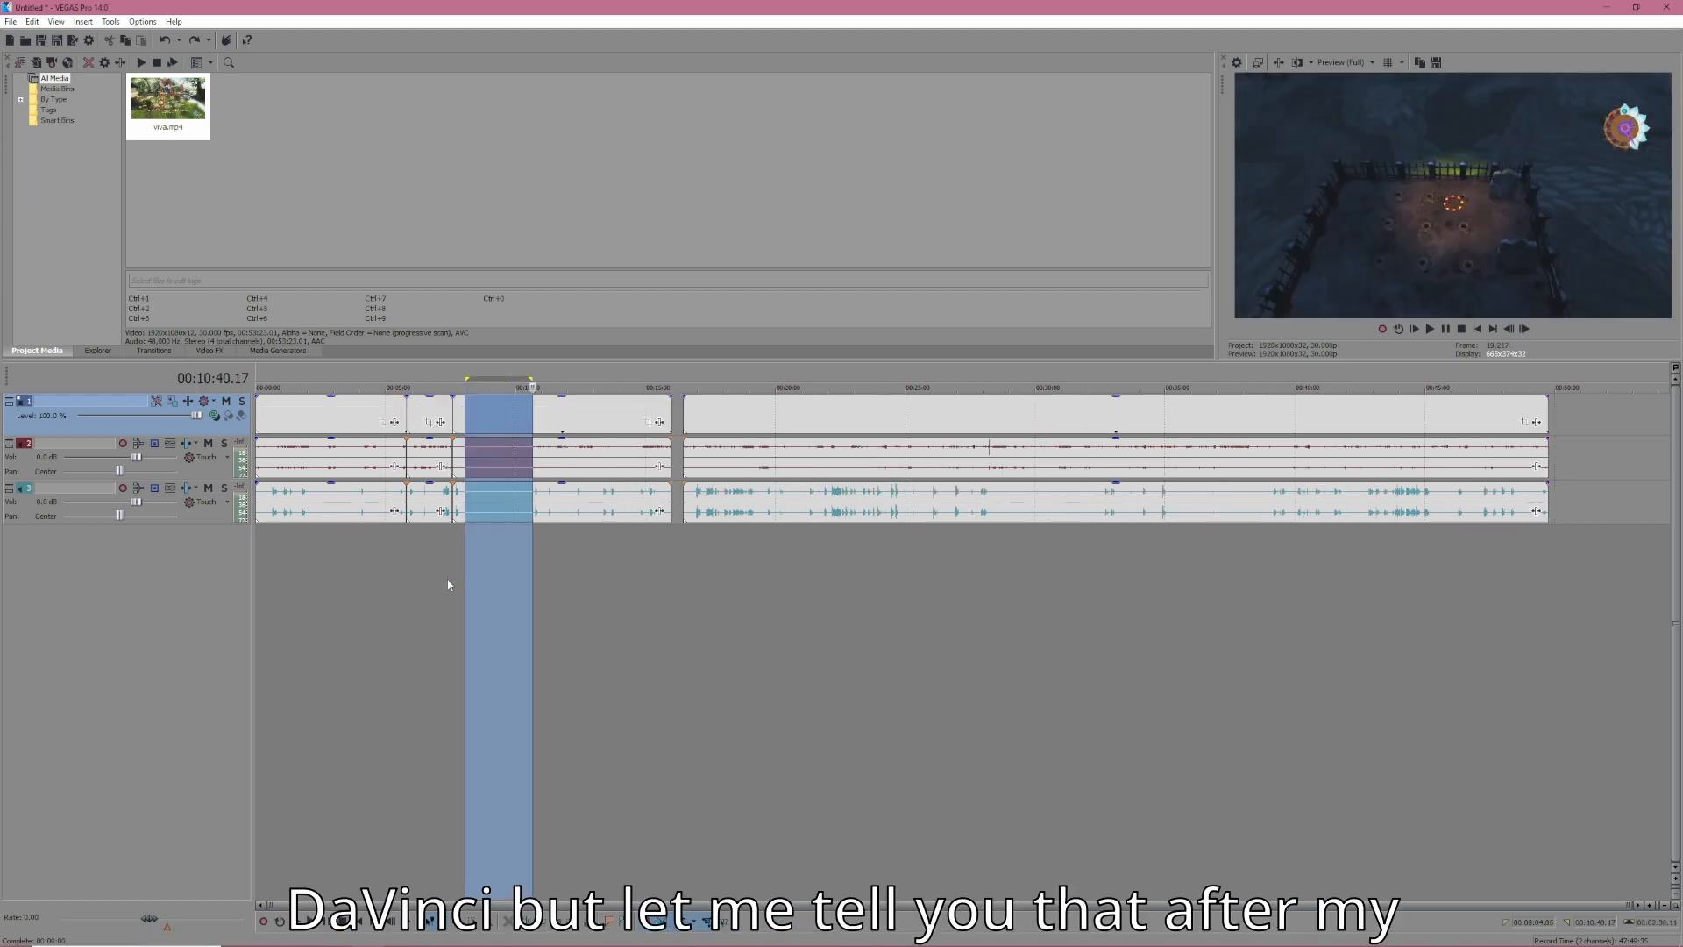
pyautogui.click(448, 585)
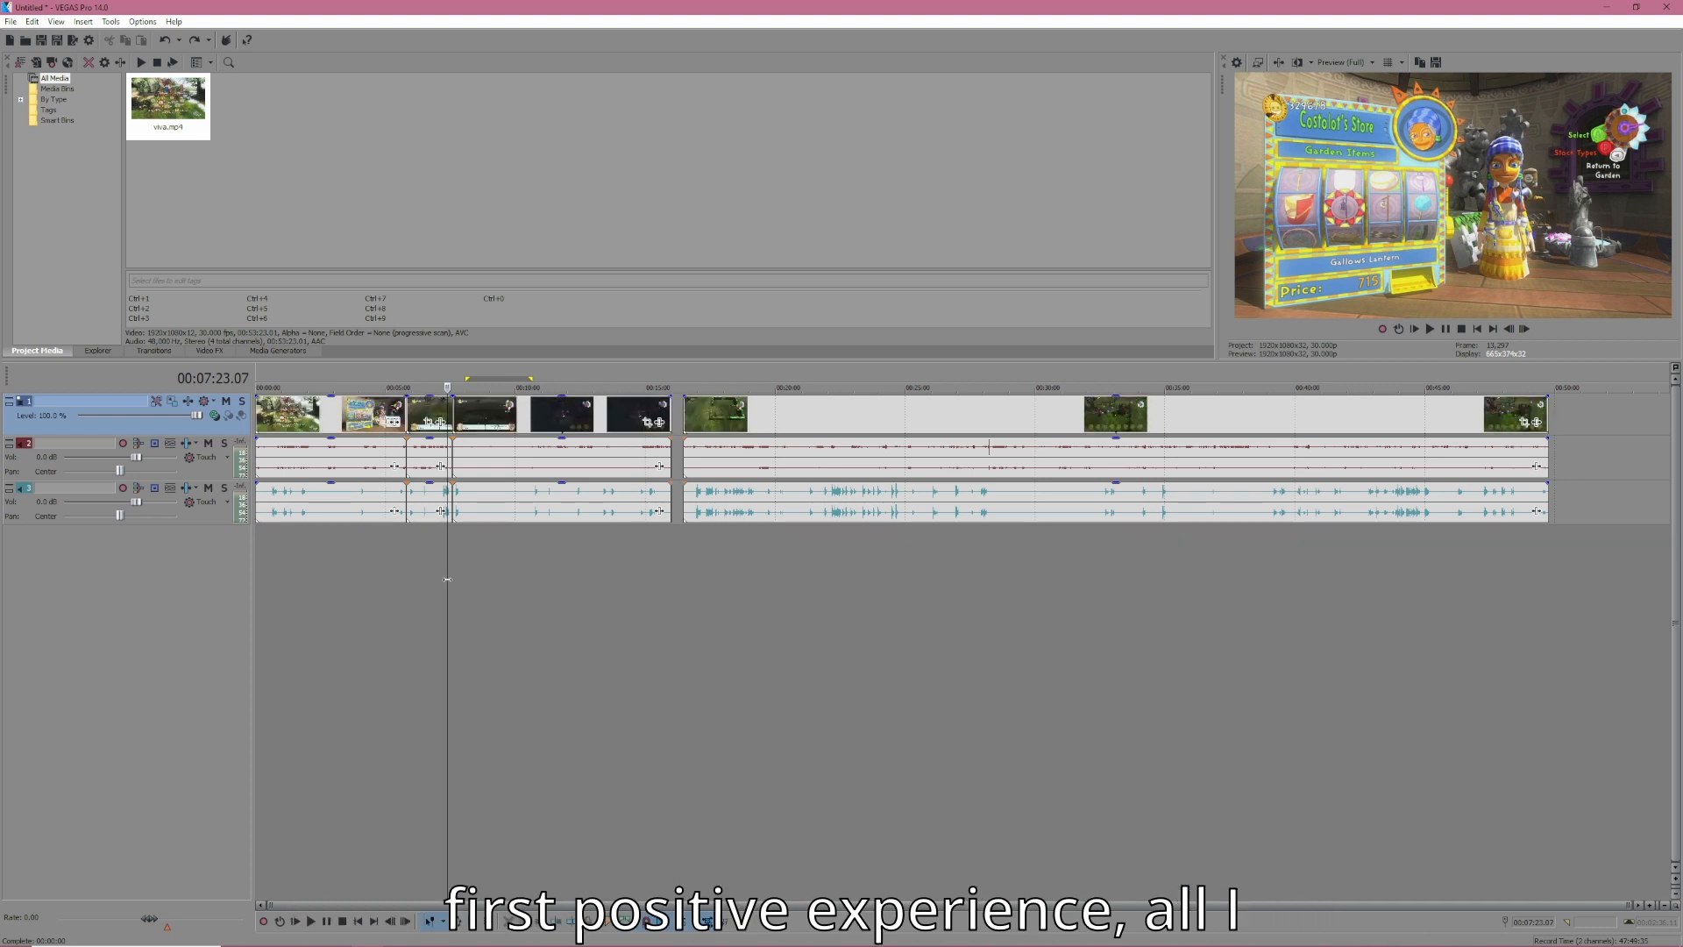
# Move the second part of the footage back against the first part to close the gap between them
pyautogui.hotkey('alt', 'Tab')
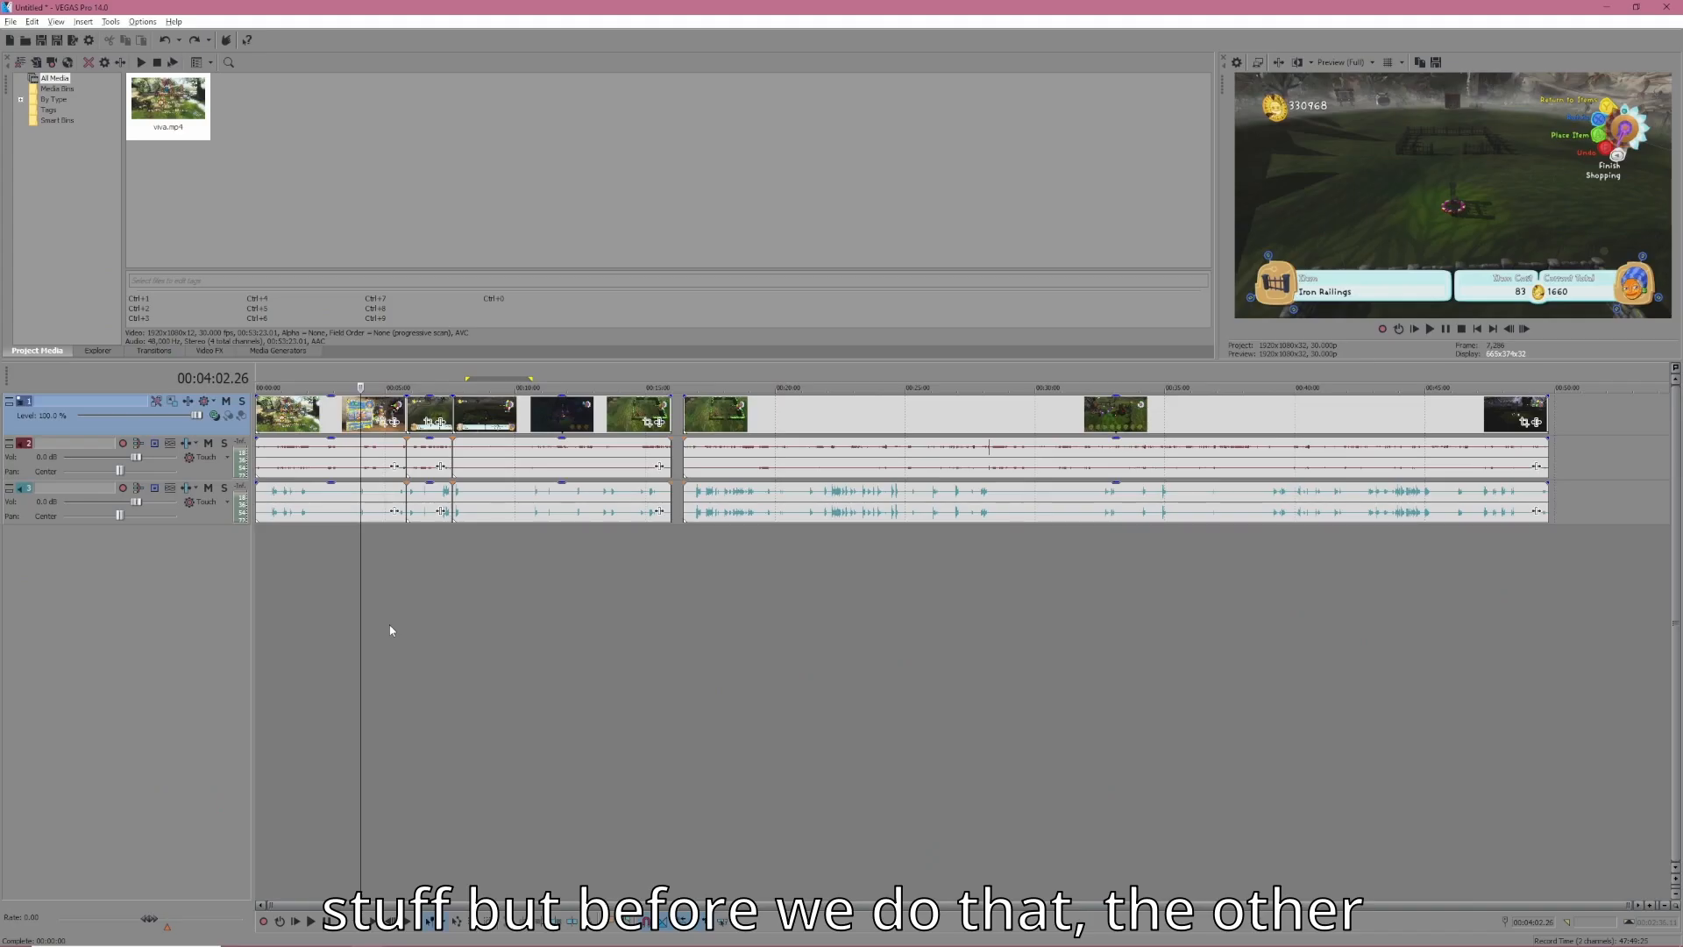
pyautogui.click(616, 637)
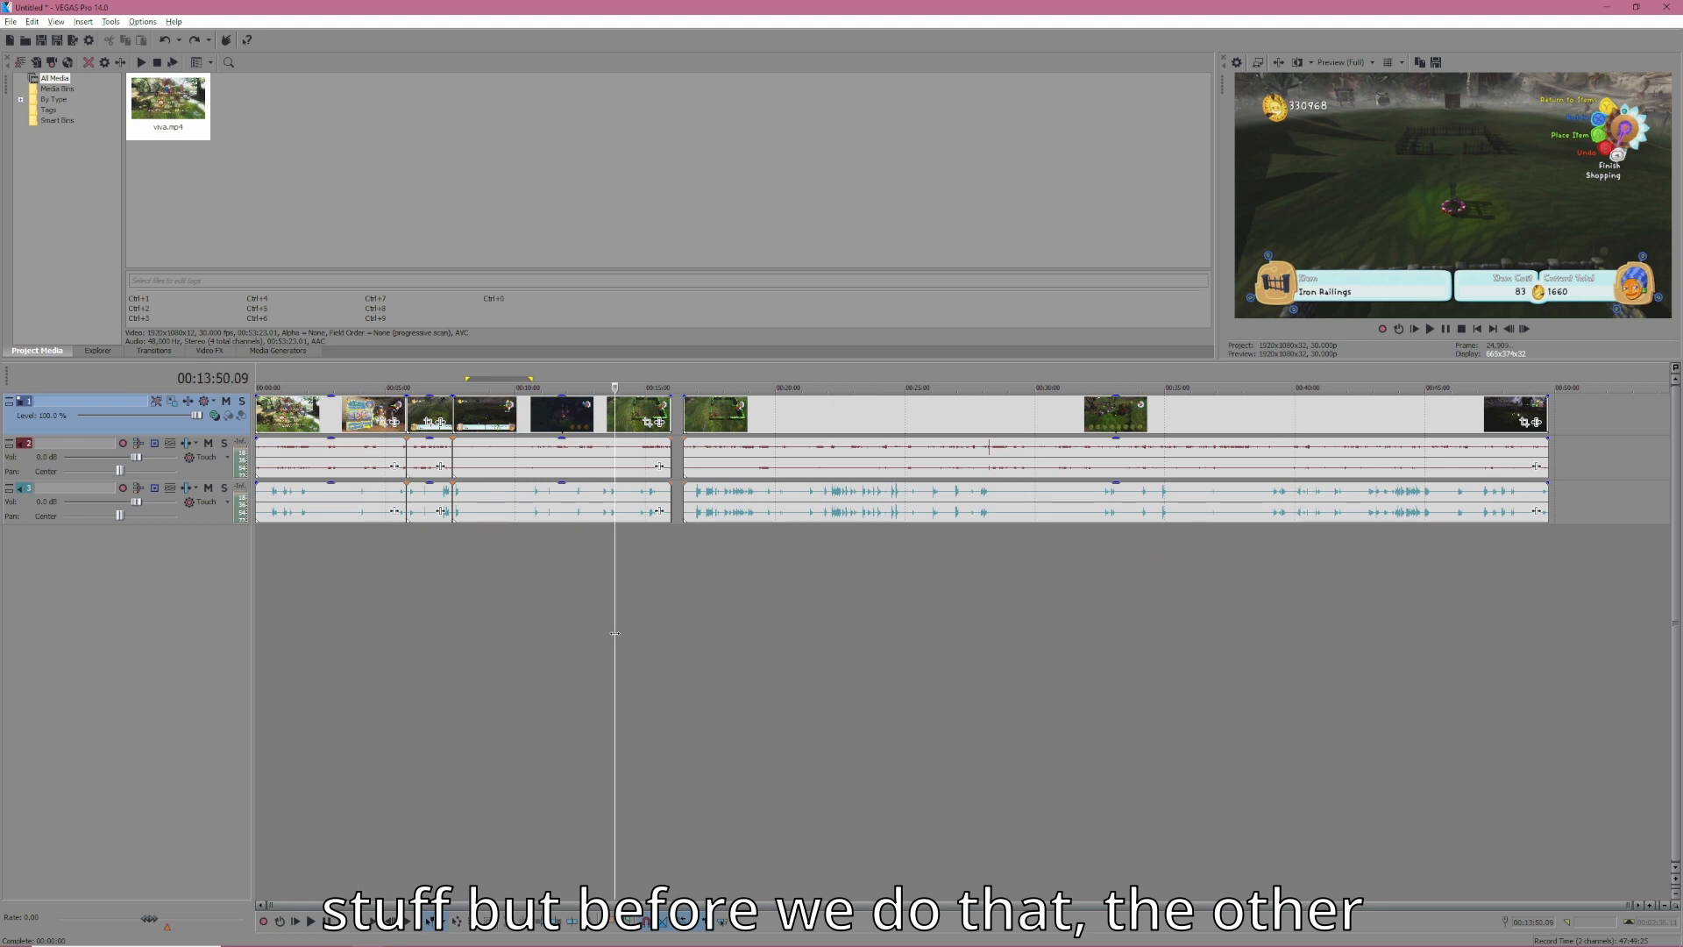
pyautogui.click(724, 588)
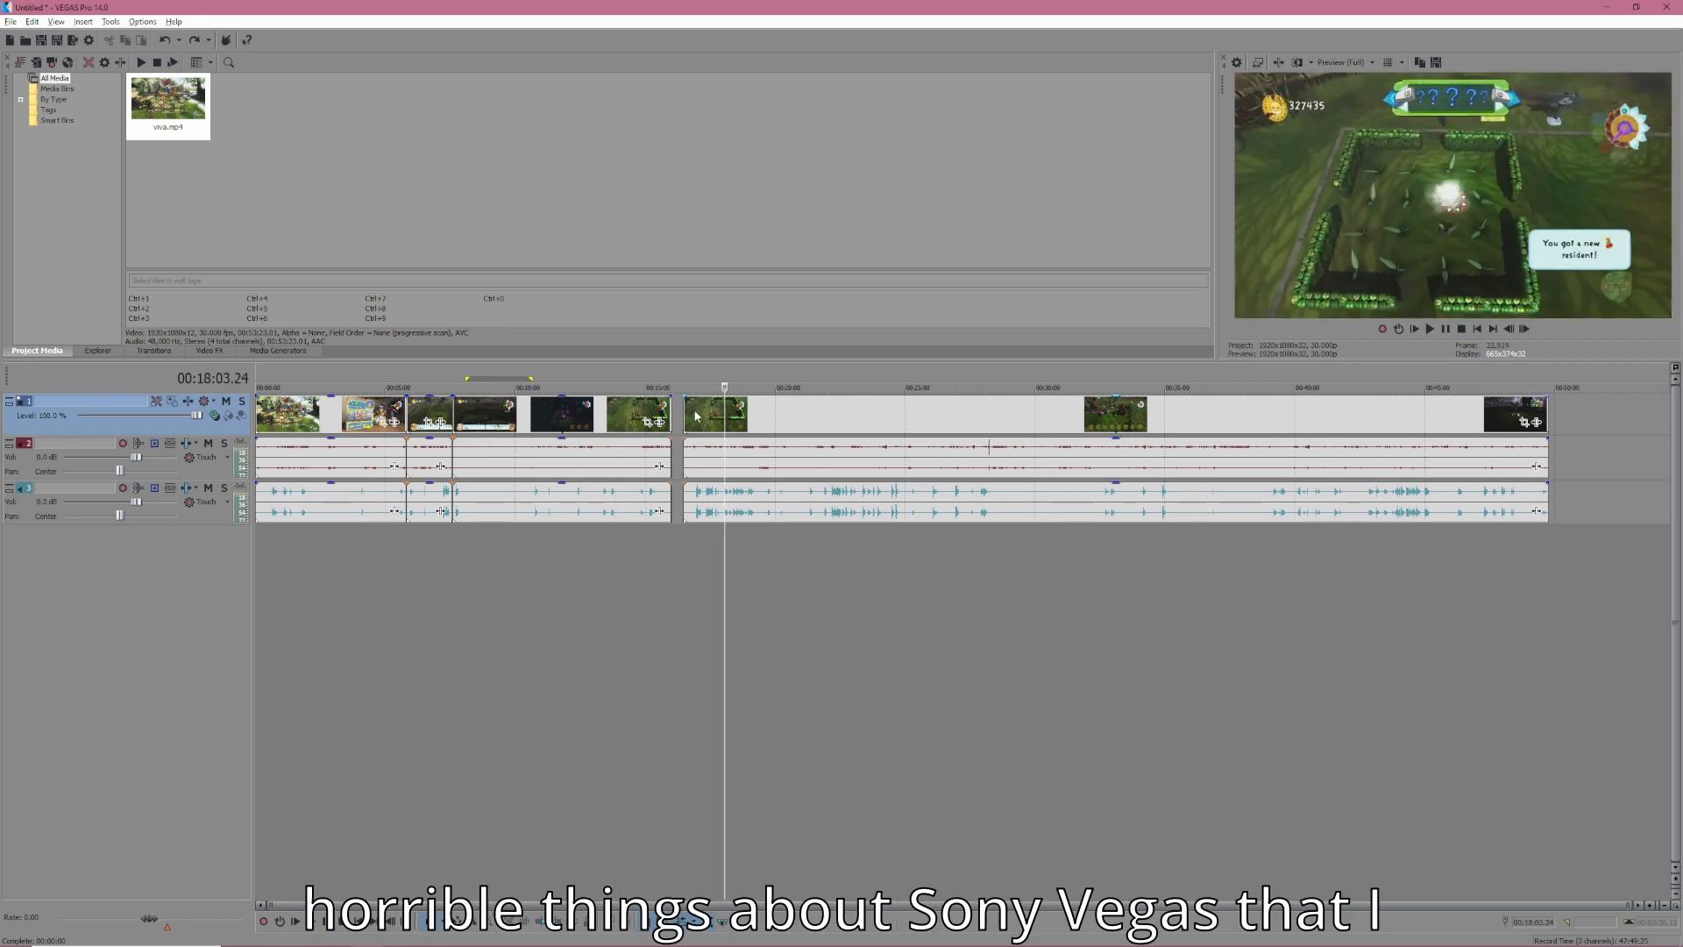
pyautogui.moveTo(701, 427); pyautogui.dragTo(689, 439)
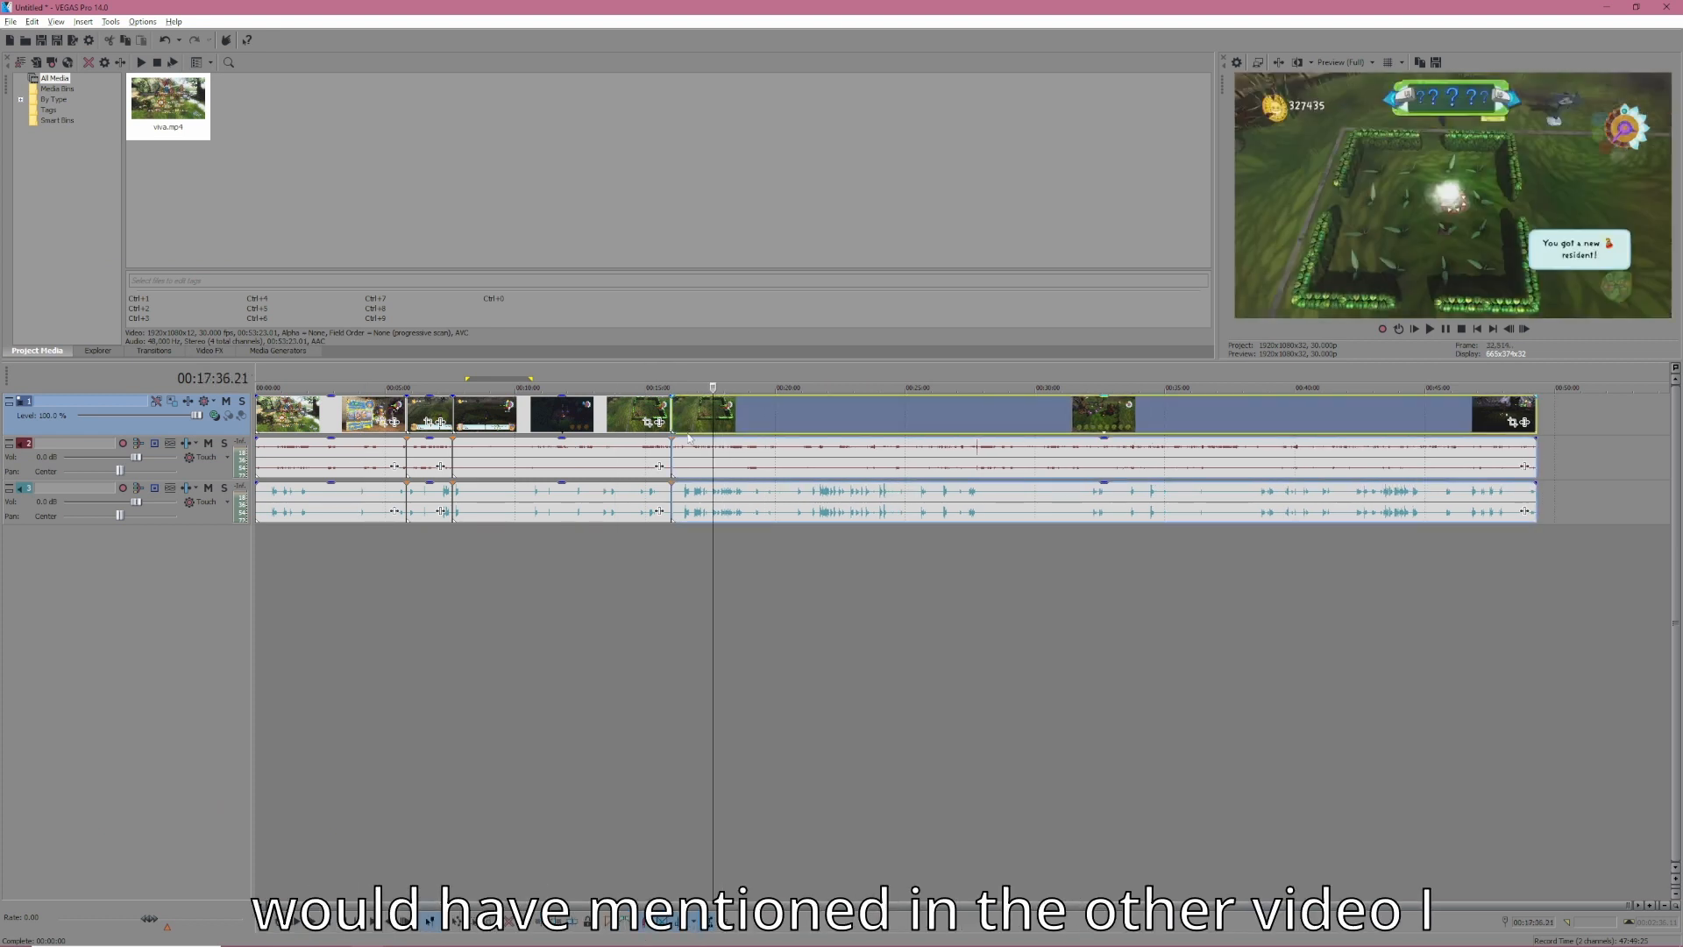
pyautogui.click(663, 544)
pyautogui.scroll(4, 821, 566)
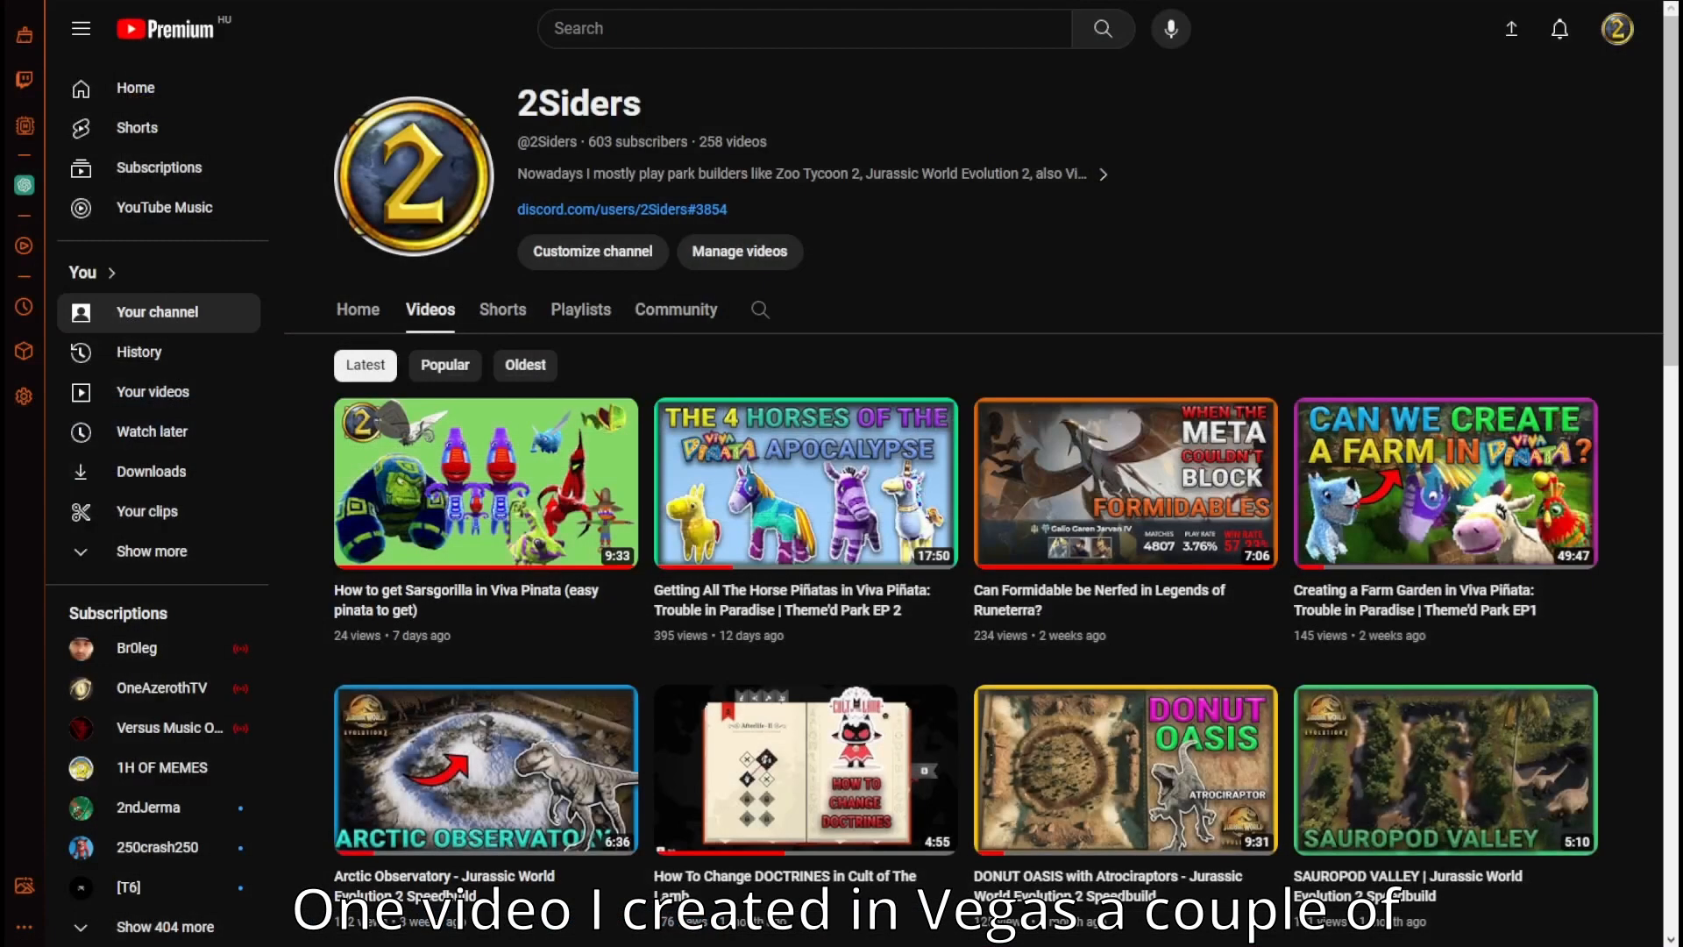
# Look through the YouTube channel's uploaded videos for Dinosaur Similarity Quiz #1 and examine its entry
pyautogui.scroll(-15, 973, 526)
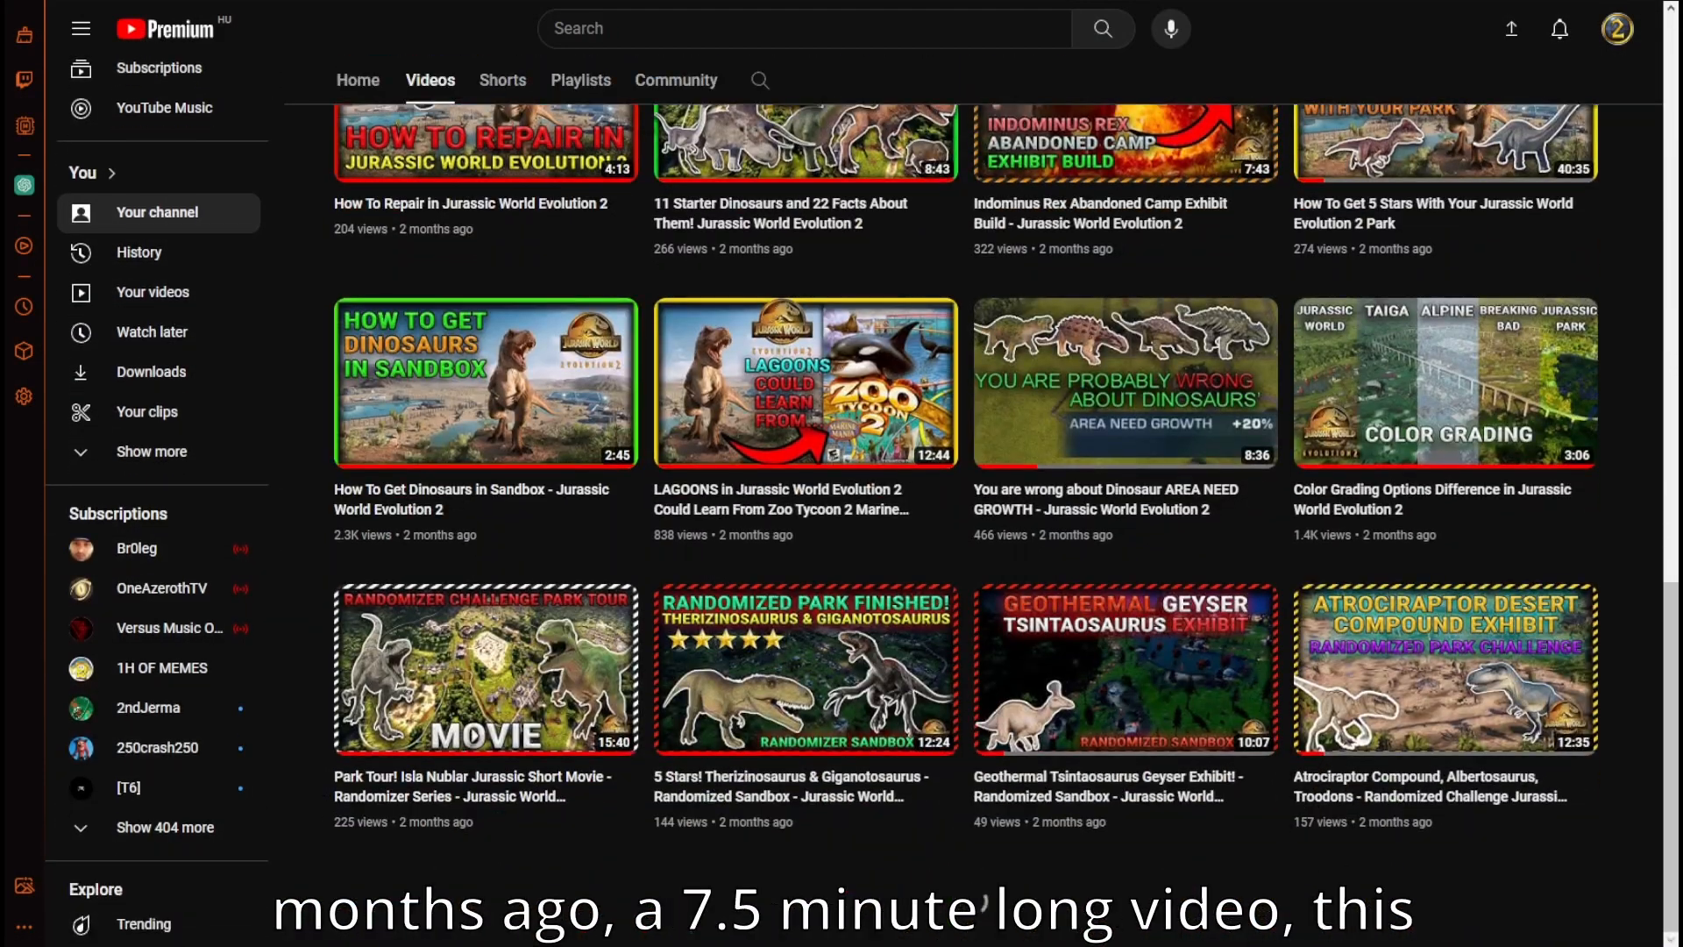
pyautogui.scroll(-5, 975, 901)
pyautogui.scroll(-4, 1008, 525)
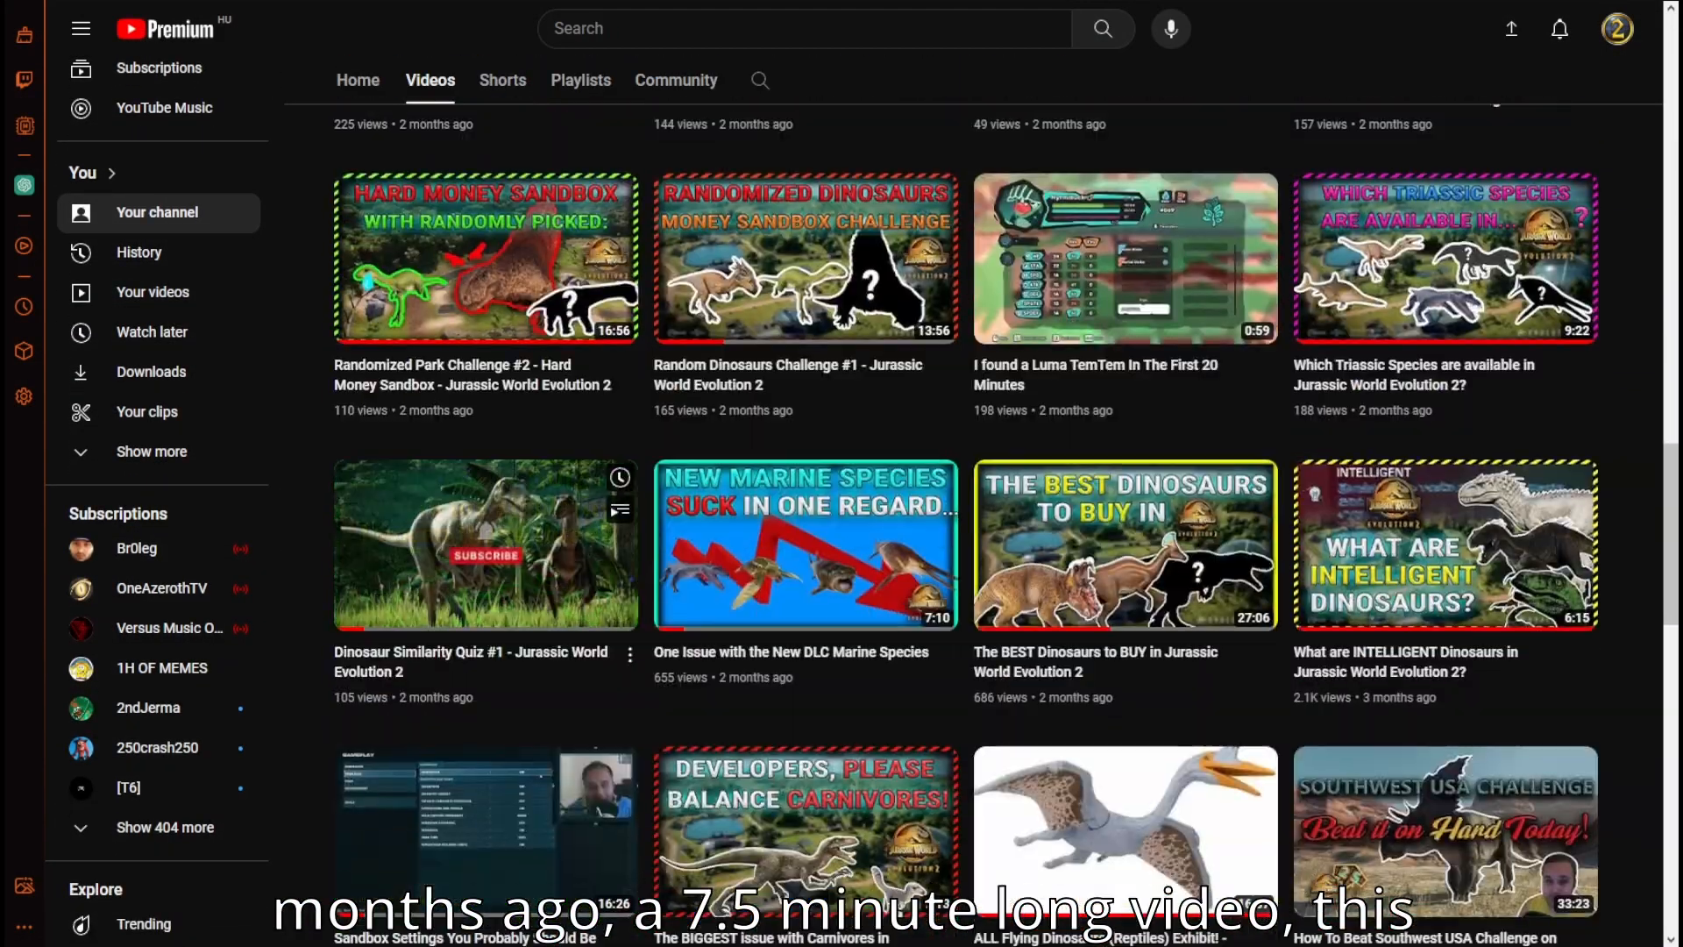
pyautogui.scroll(4, 1008, 524)
pyautogui.scroll(-2, 1007, 524)
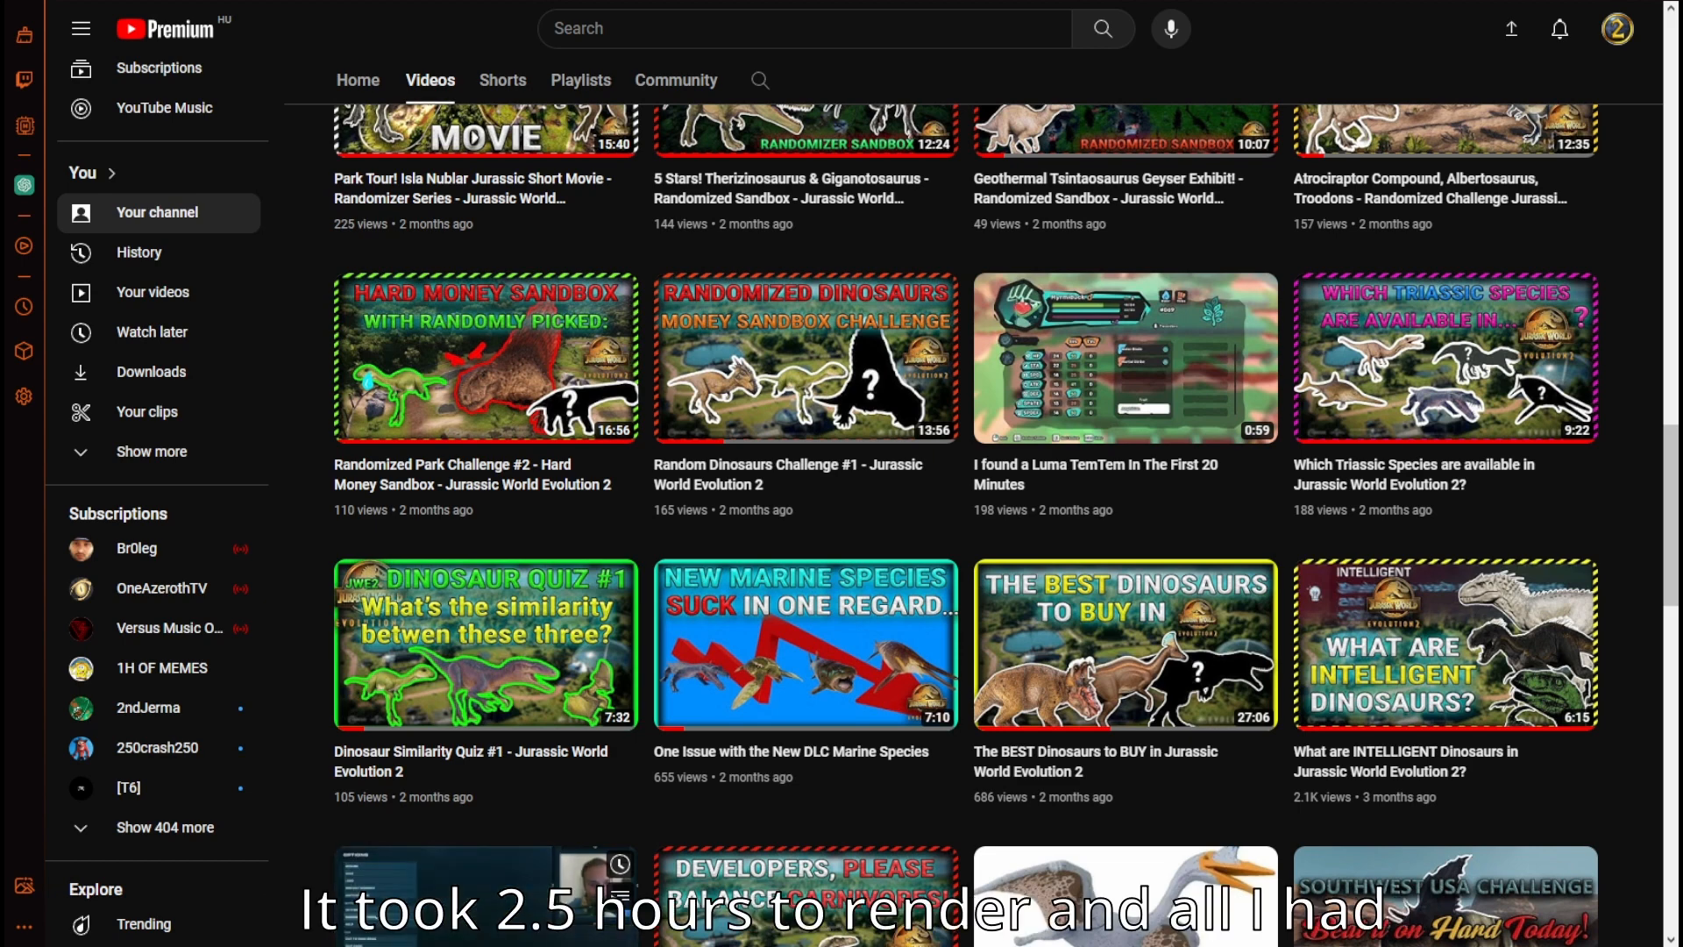
pyautogui.scroll(1, 1007, 525)
pyautogui.moveTo(484, 736)
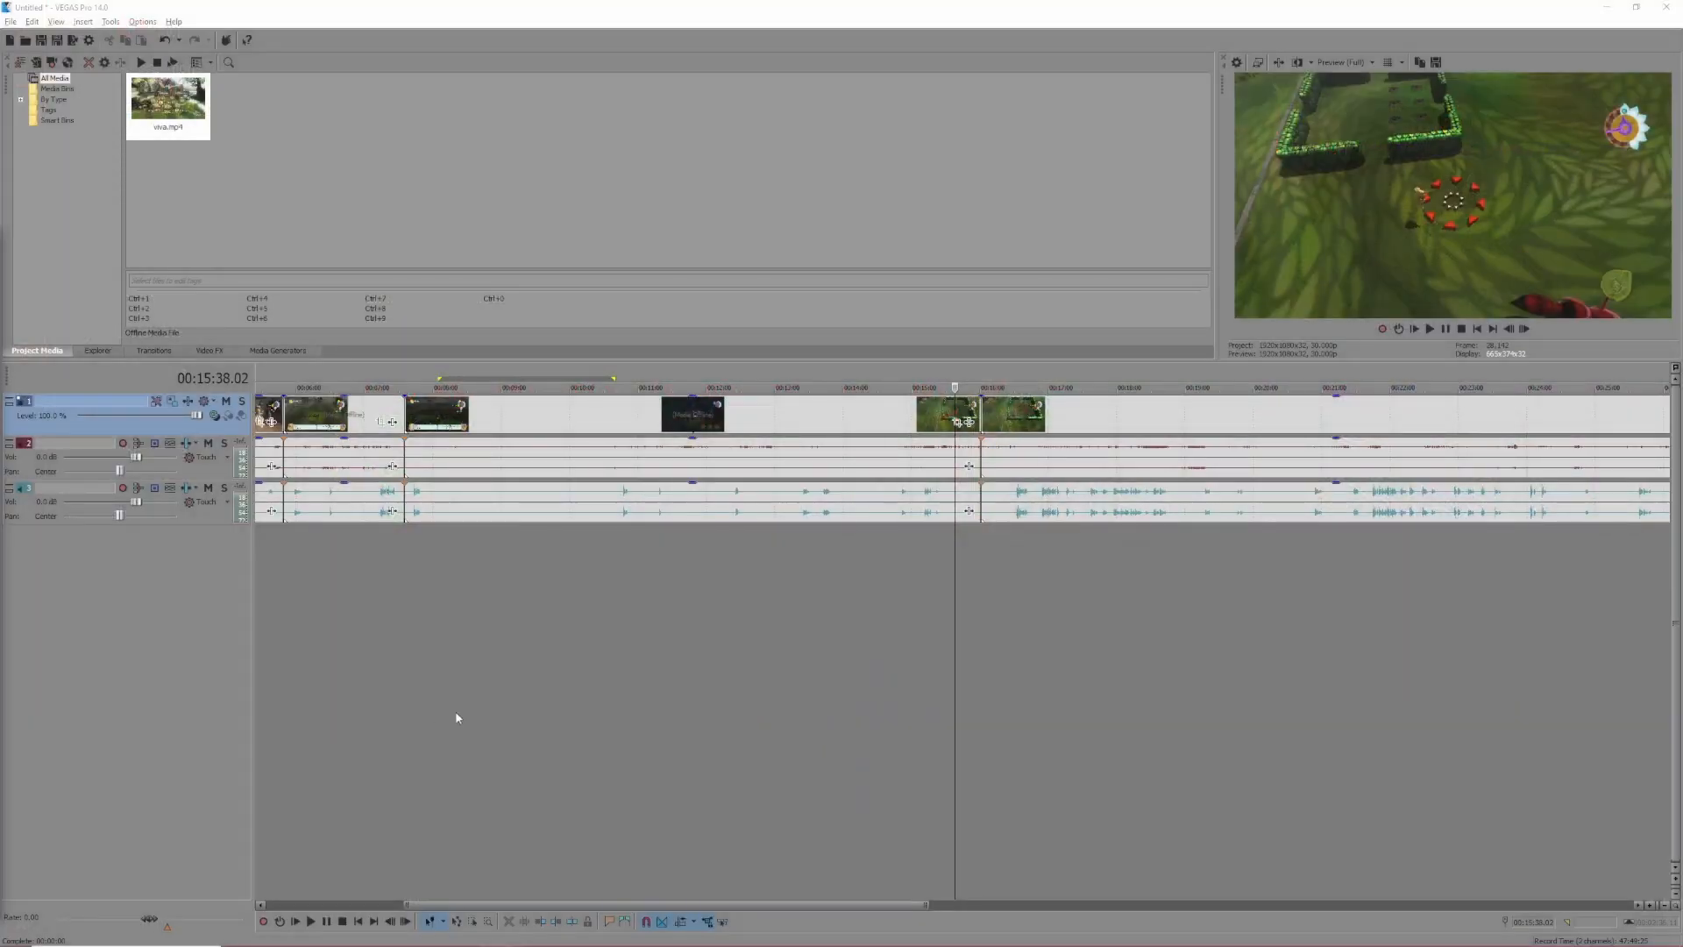
# In VEGAS Pro, insert a new video track above the footage track
pyautogui.click(635, 526)
pyautogui.rightClick(188, 421)
pyautogui.click(238, 456)
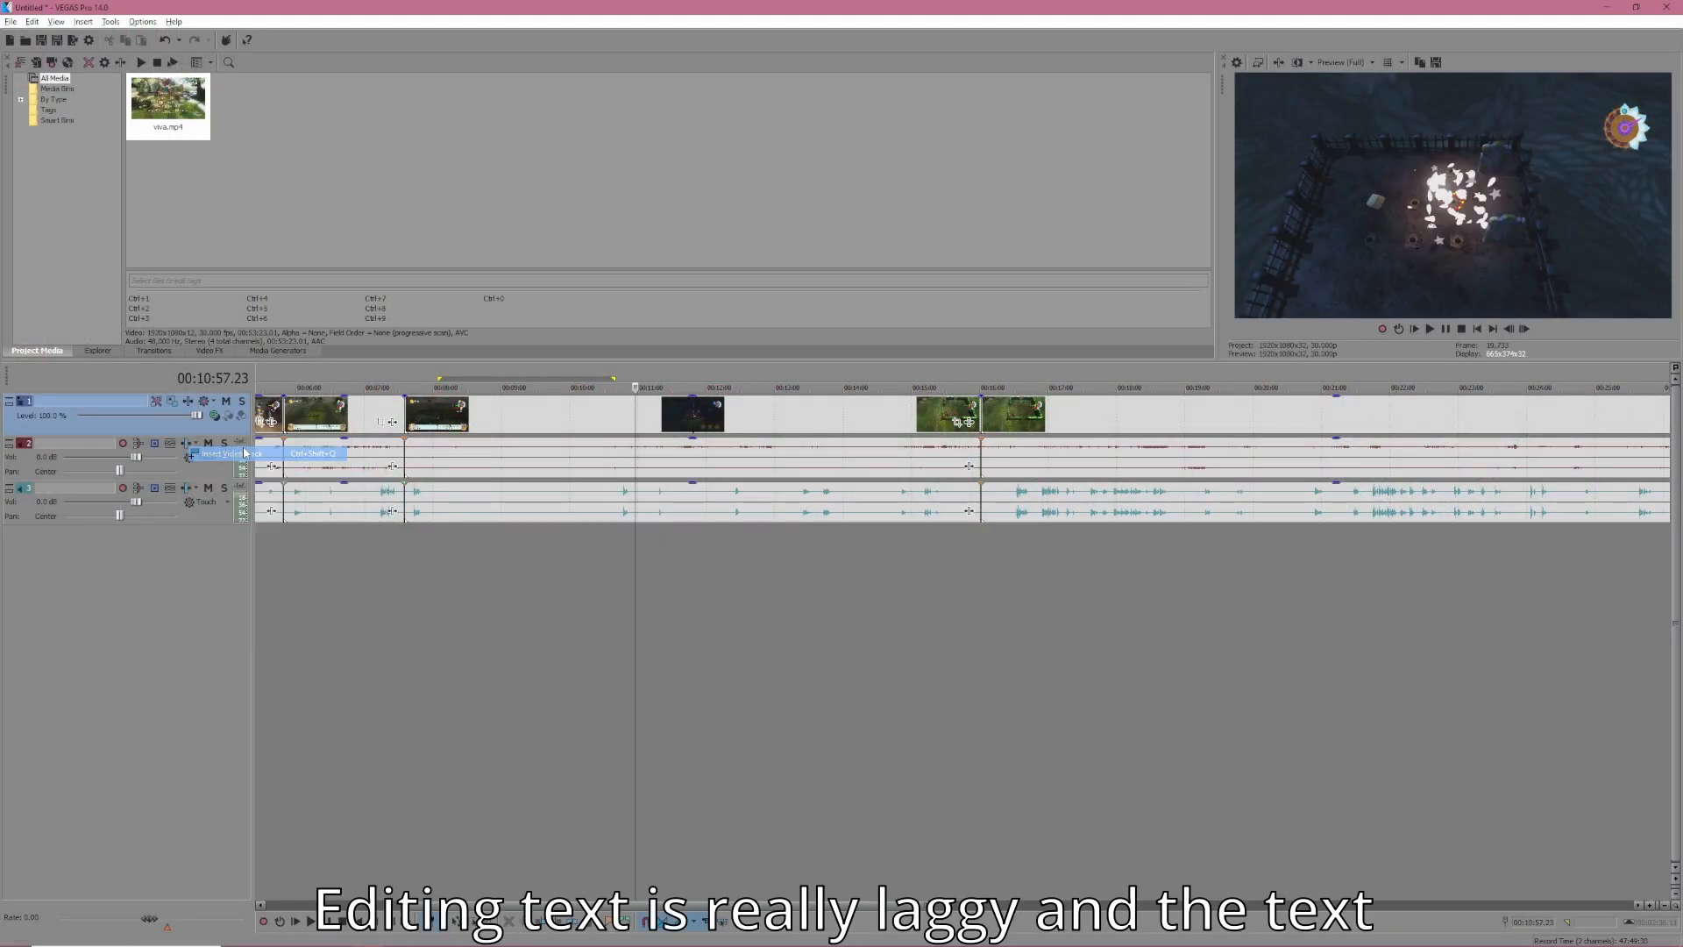
# Insert text media with the default Sample Text at 00:08:43.12 on the new video track and close its generator window
pyautogui.rightClick(487, 410)
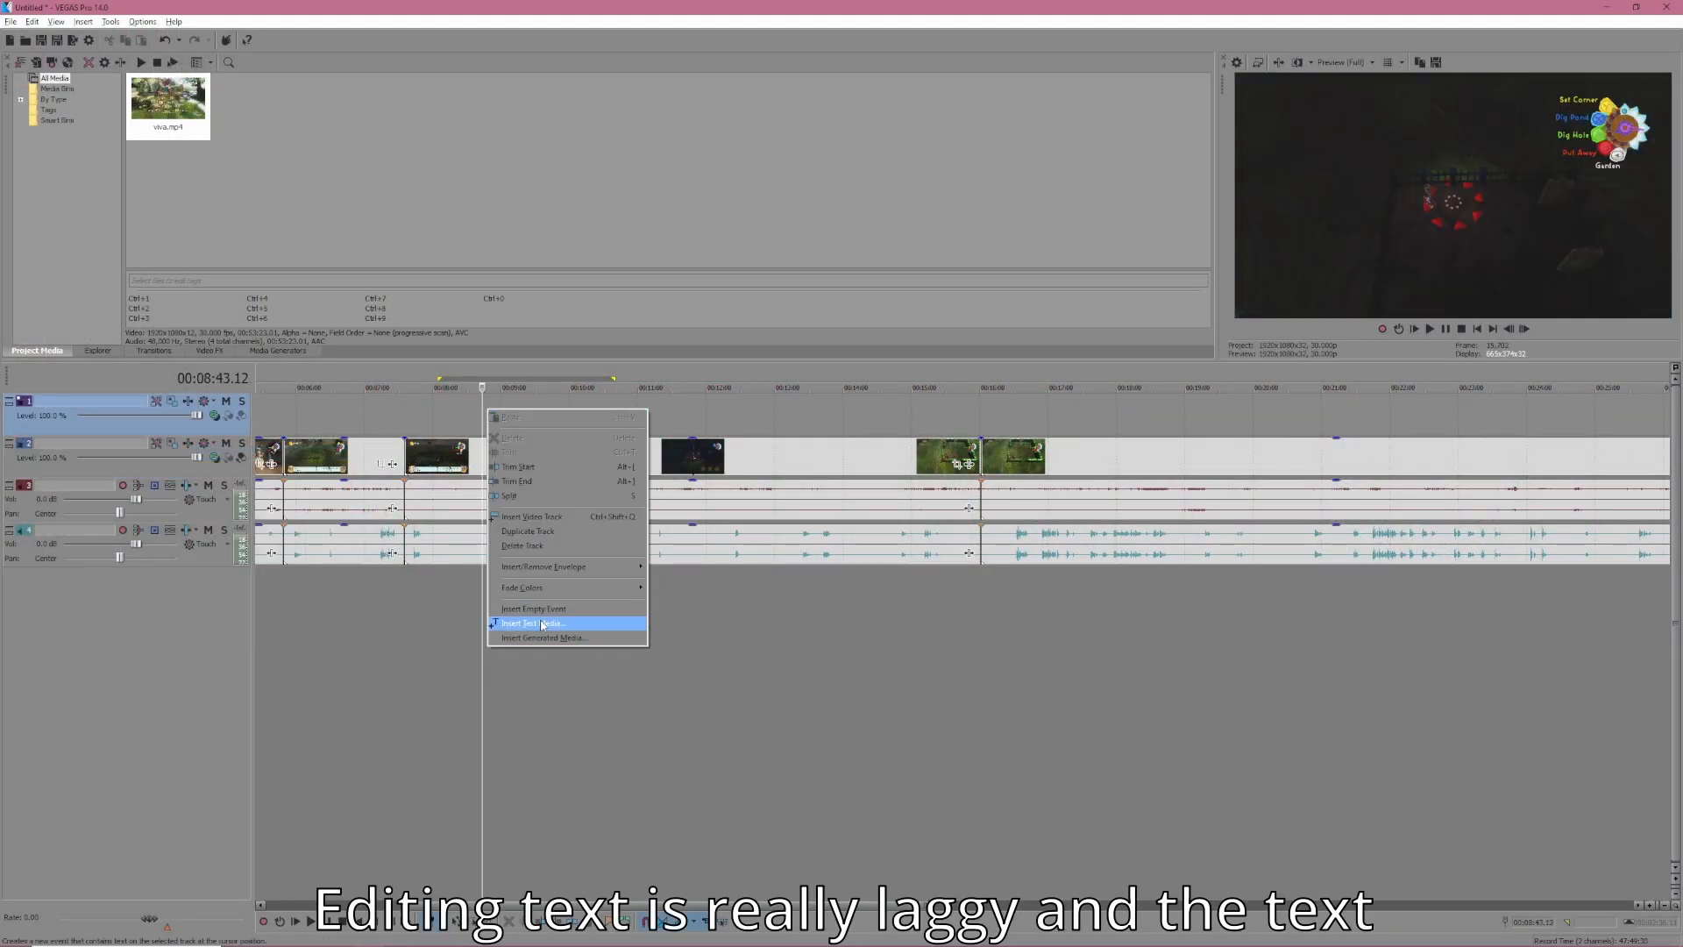
pyautogui.click(565, 623)
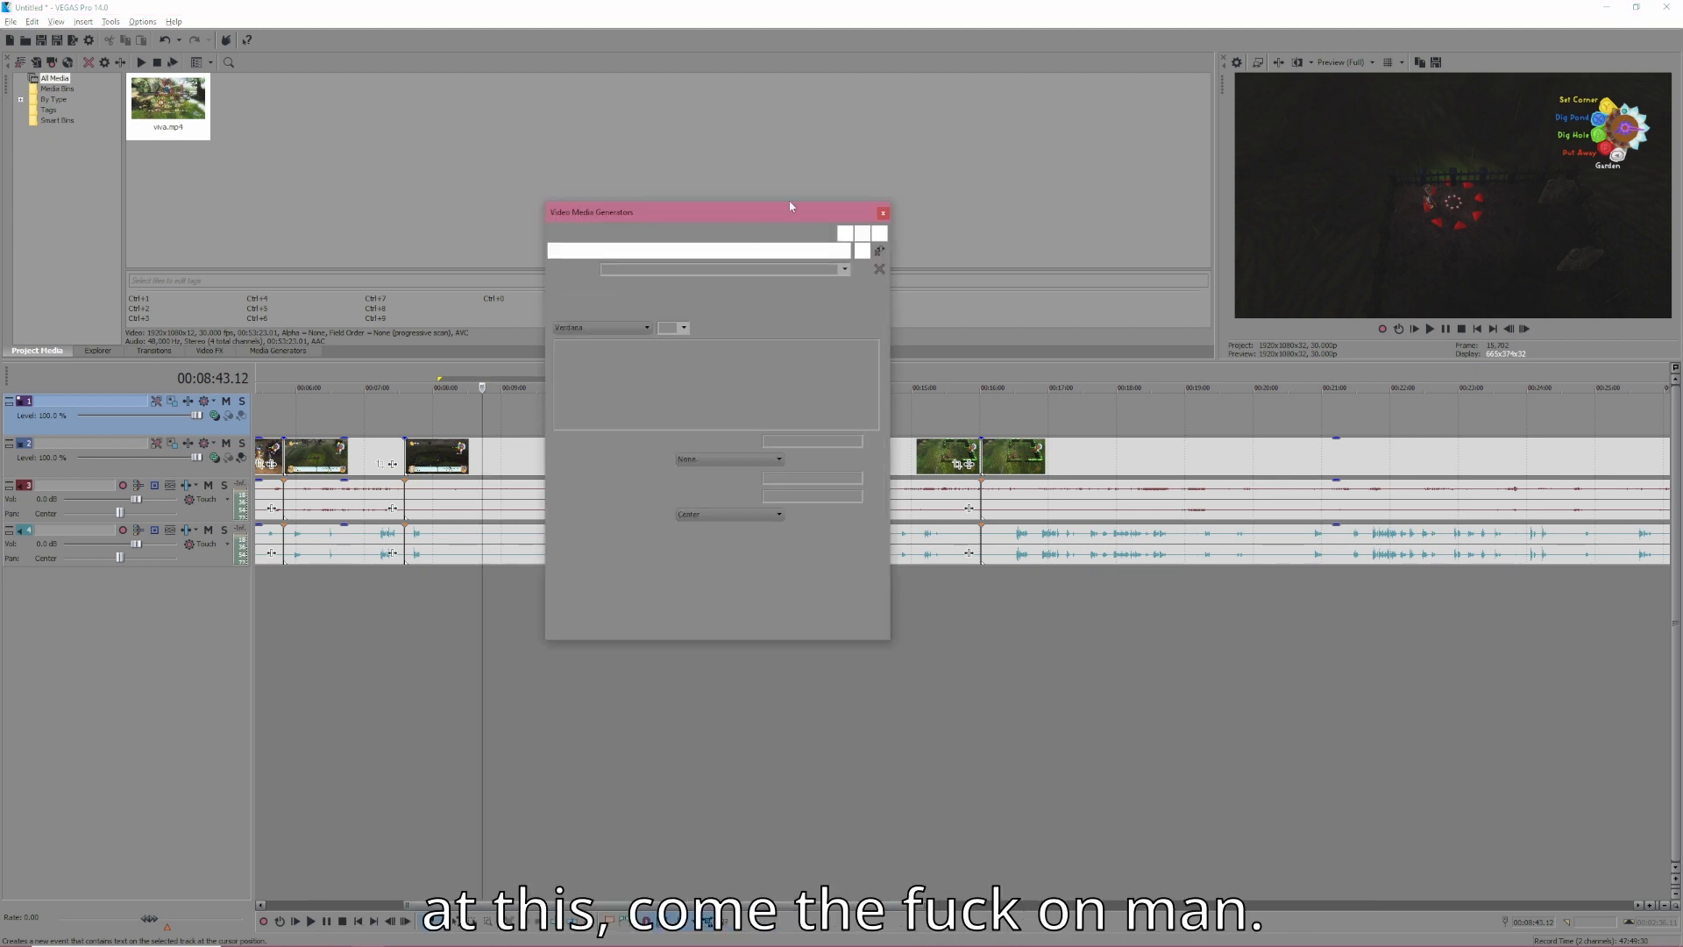
pyautogui.moveTo(730, 213); pyautogui.dragTo(612, 244)
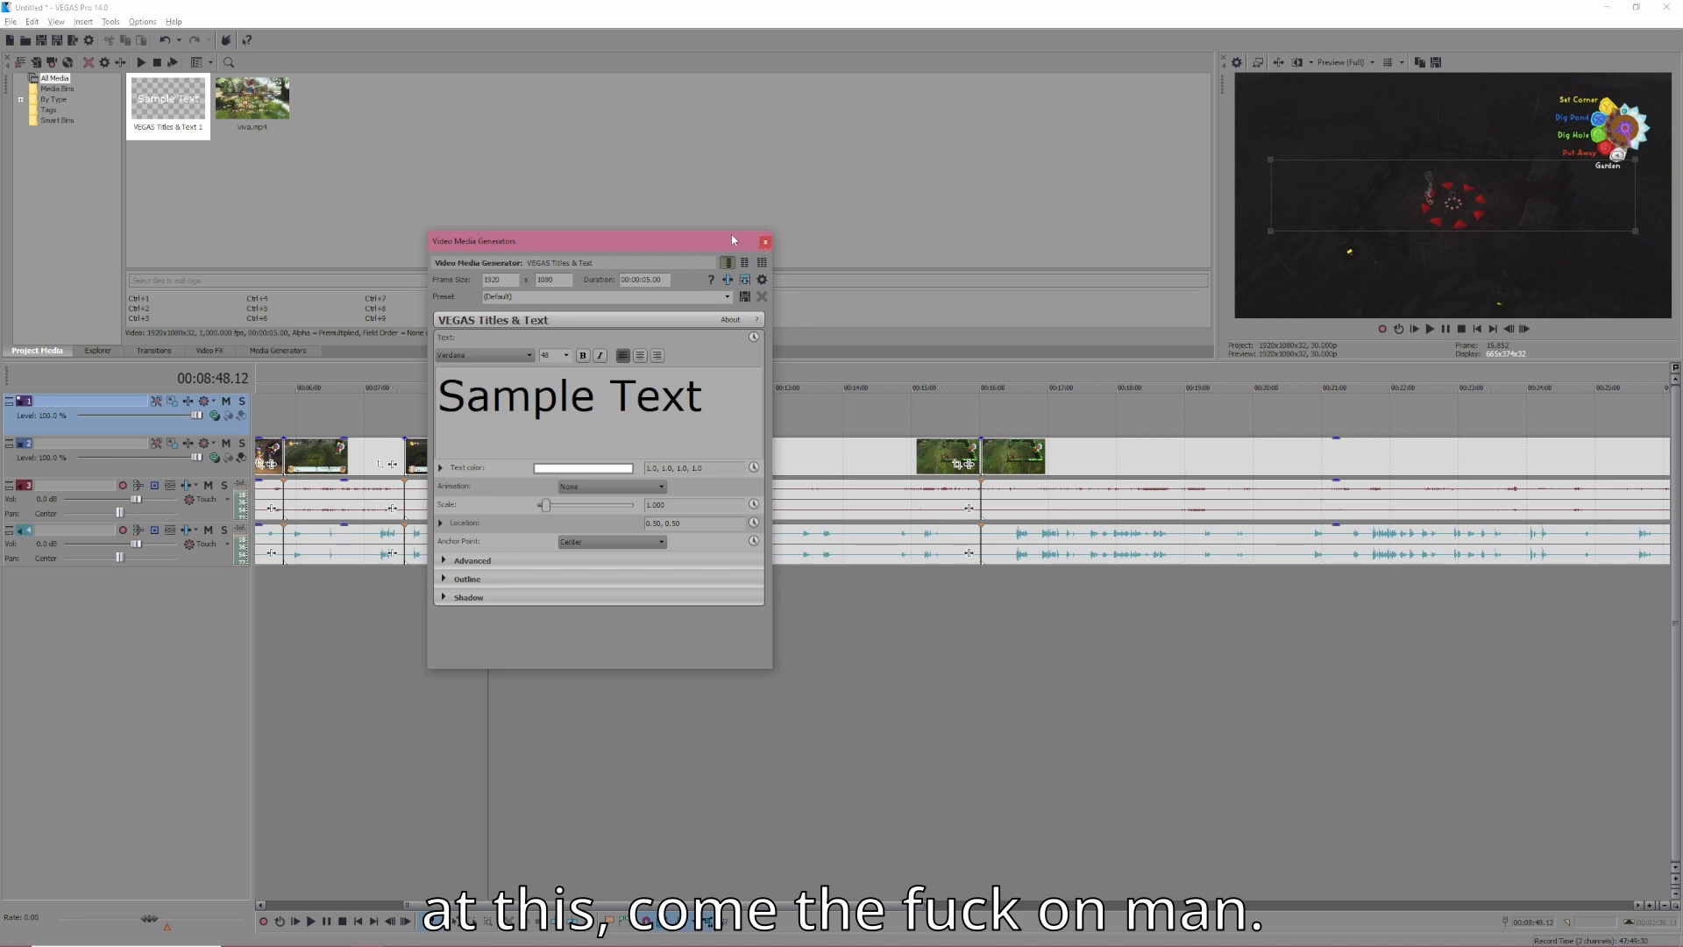
pyautogui.moveTo(770, 248); pyautogui.dragTo(699, 274)
pyautogui.click(692, 269)
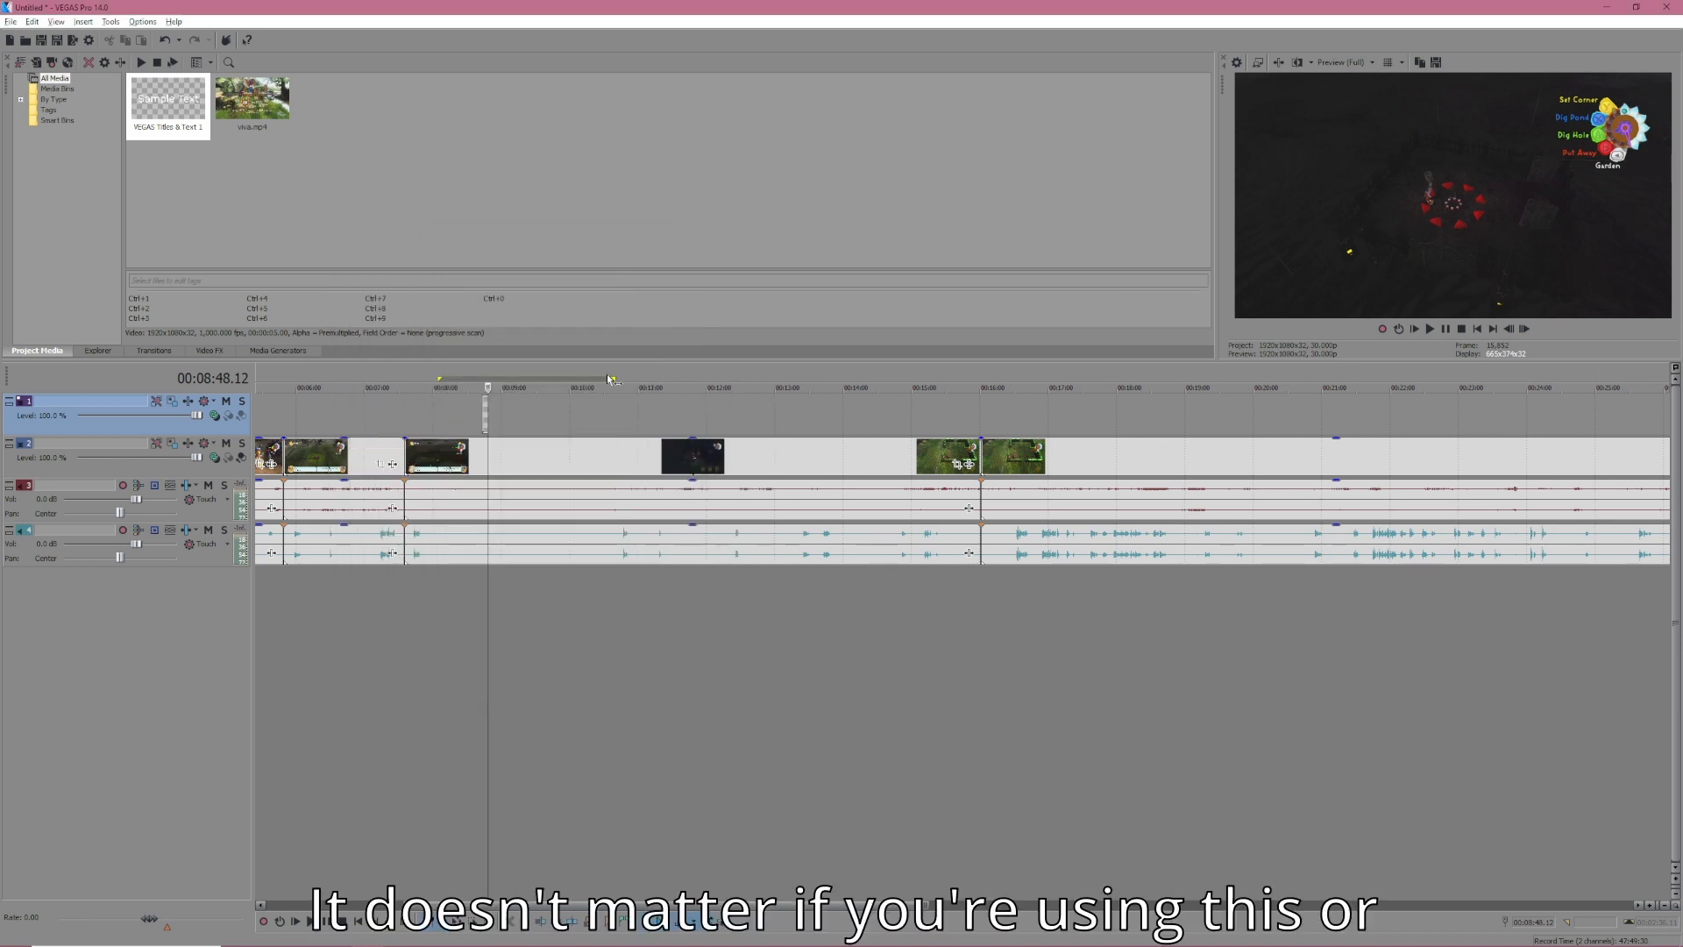
# Select the Sample Text event with the playhead at 00:08:45.01 and open Track Motion for its track
pyautogui.scroll(5, 830, 482)
pyautogui.scroll(1, 830, 481)
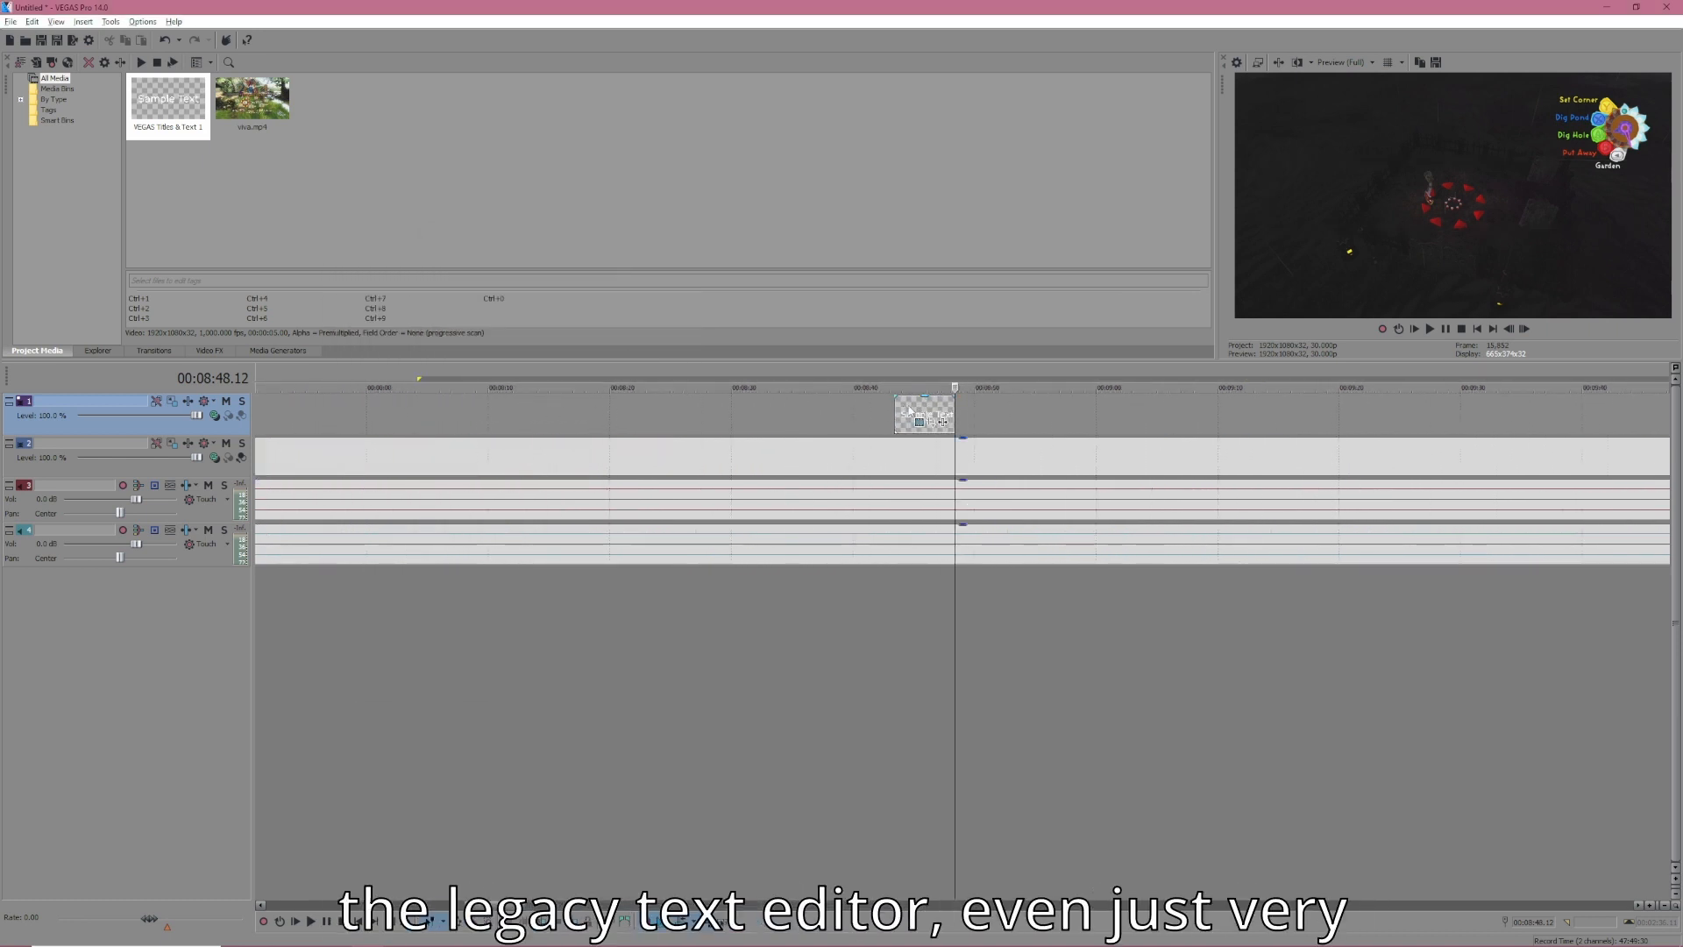
pyautogui.click(914, 407)
pyautogui.scroll(-5, 929, 630)
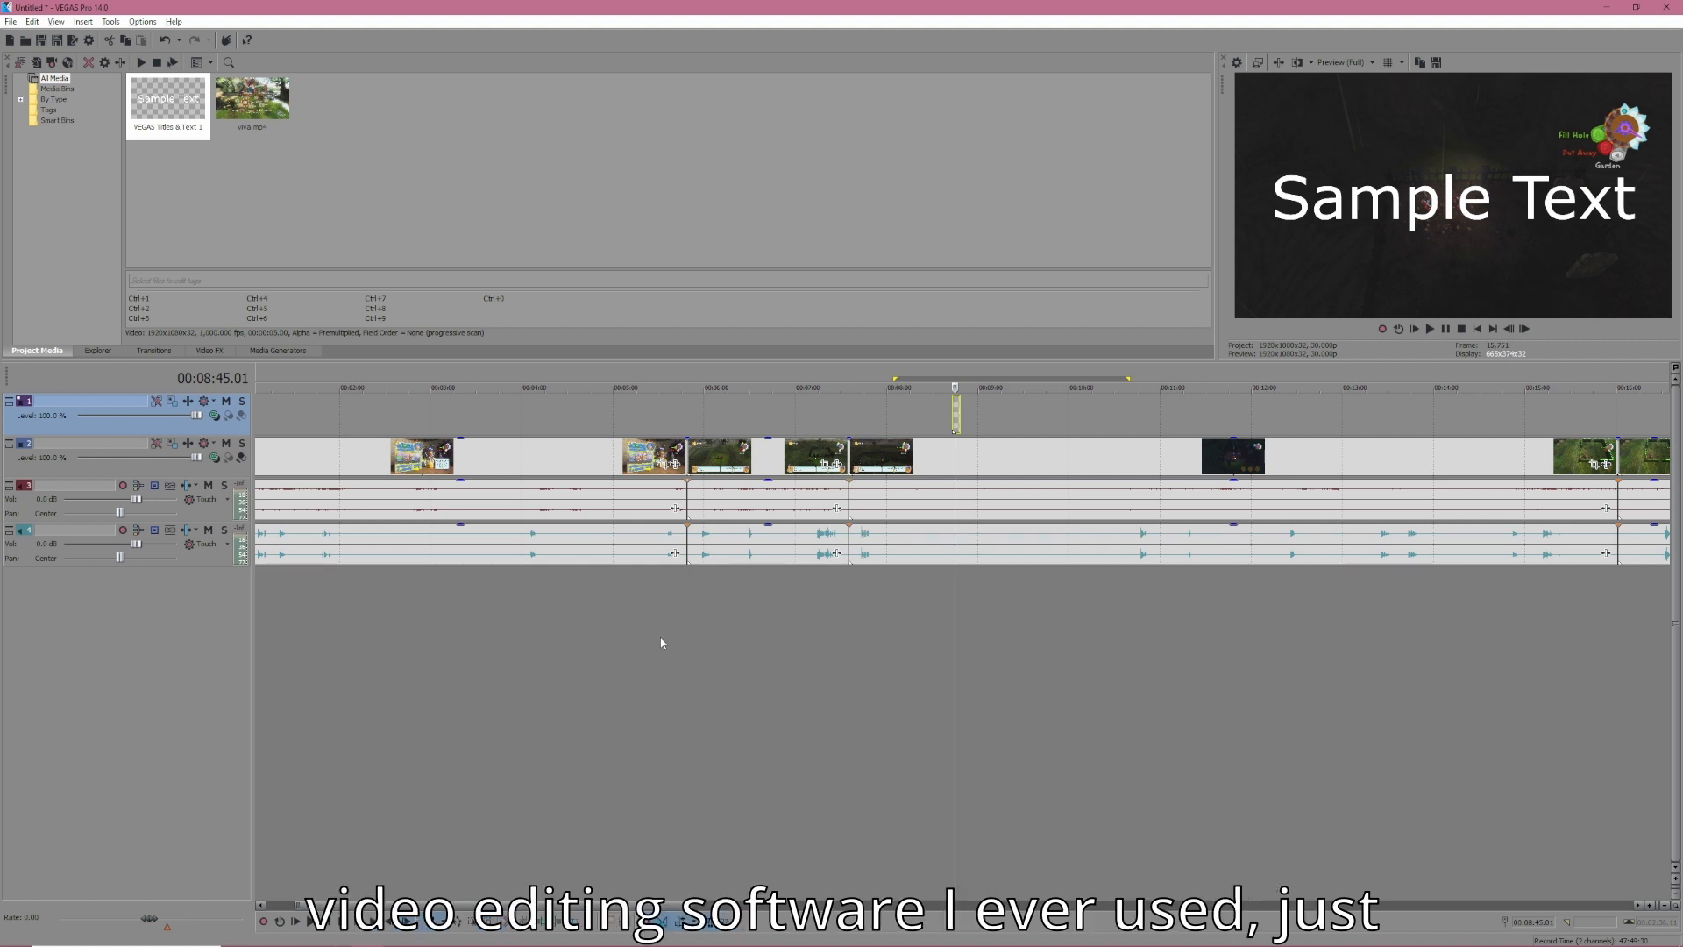
pyautogui.click(173, 403)
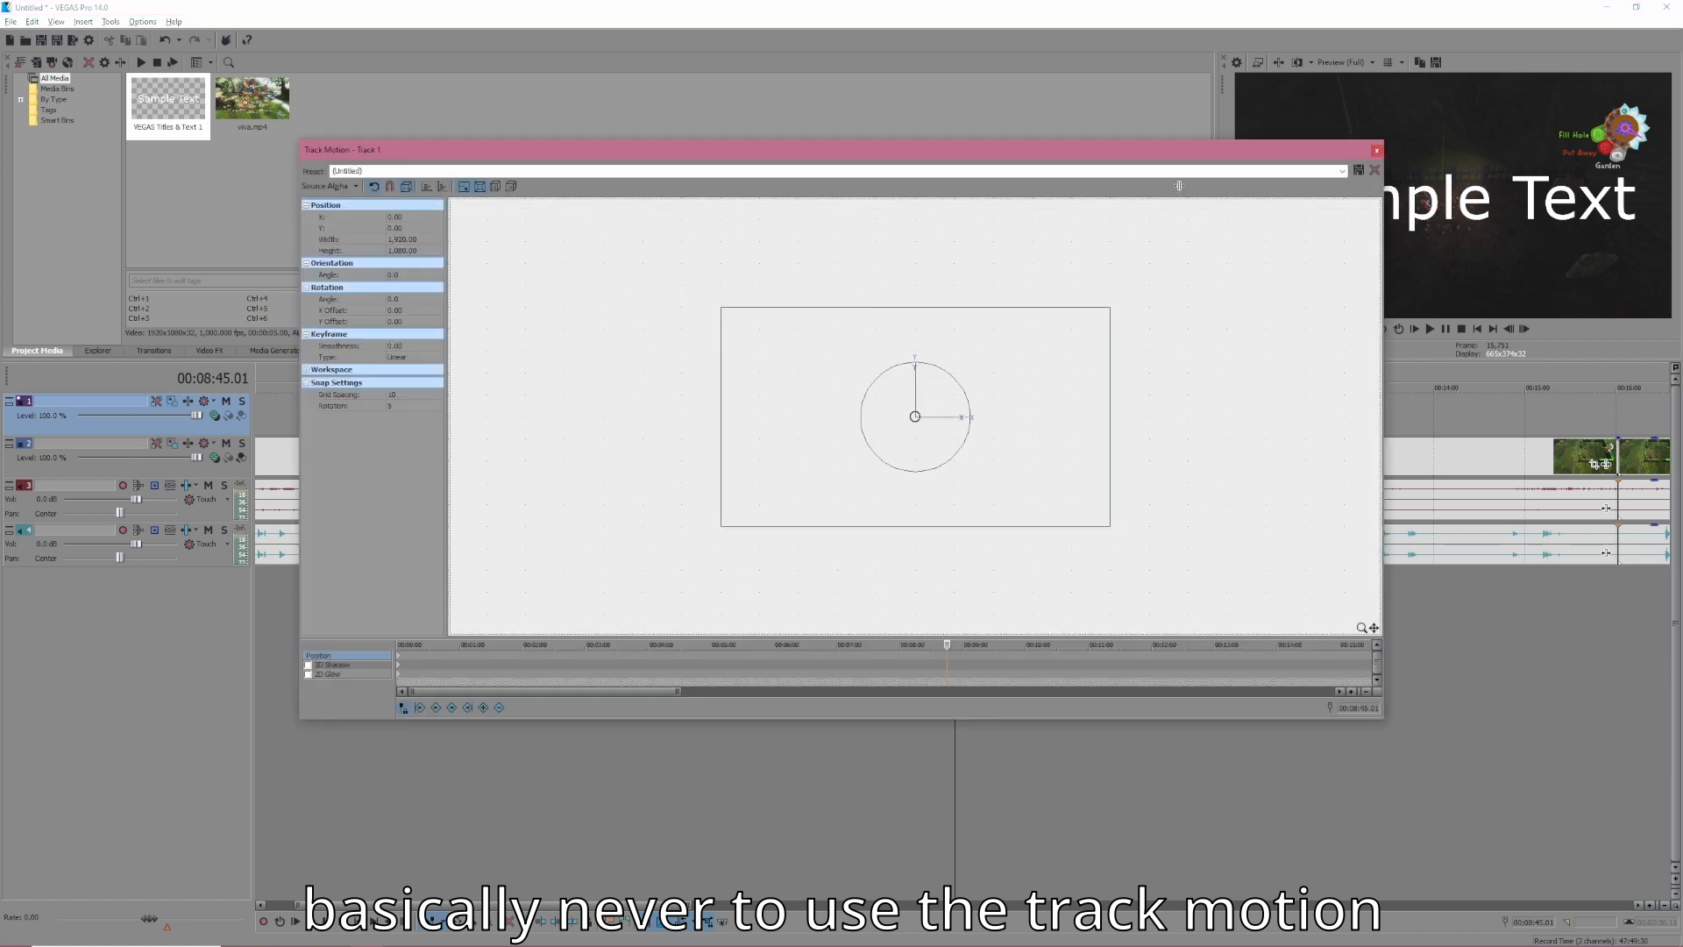
# Try shifting the text track's frame in Track Motion, undo the move and close the Track Motion window
pyautogui.moveTo(907, 474); pyautogui.dragTo(950, 466)
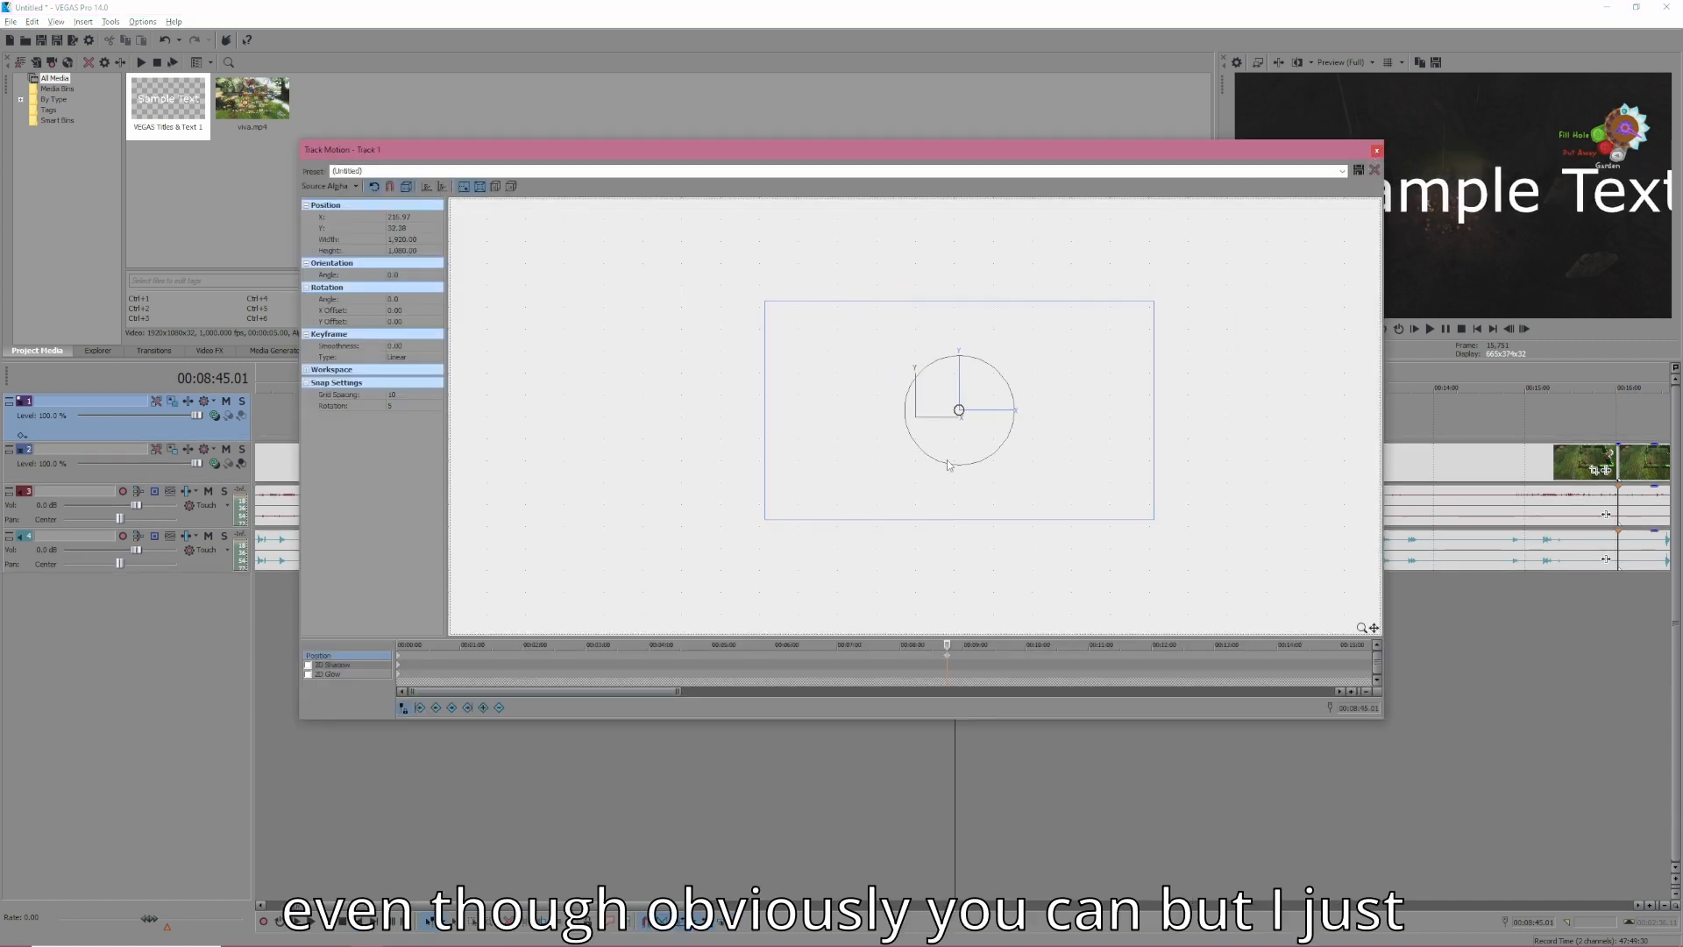
pyautogui.hotkey('ctrl', 'z')
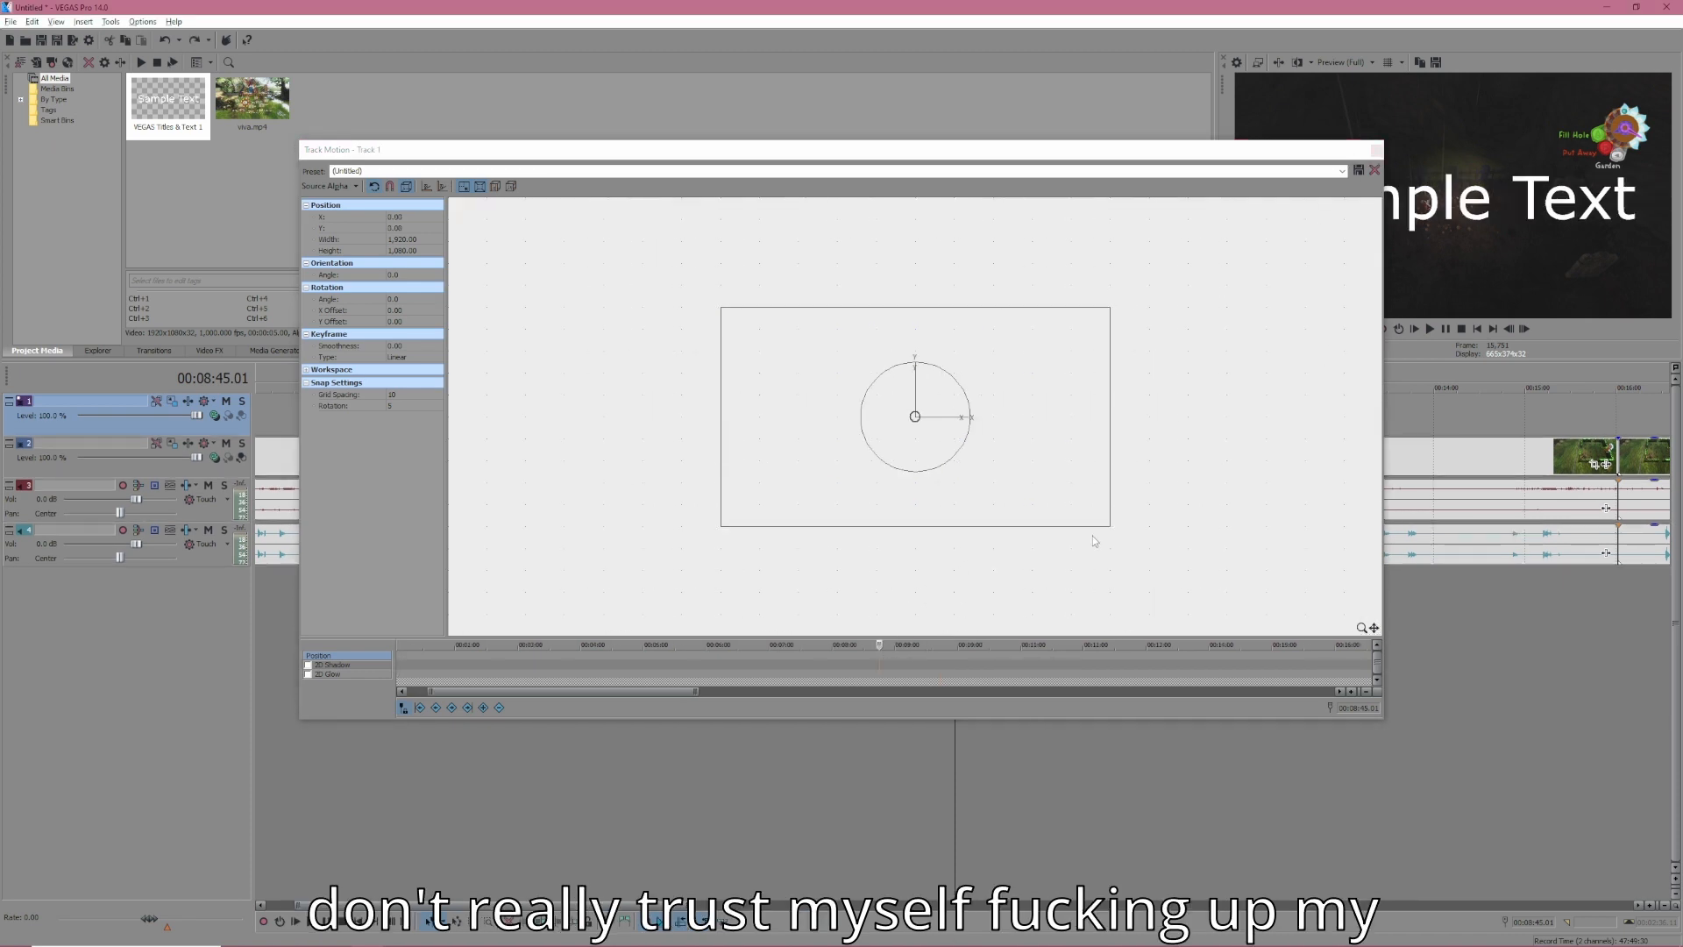
pyautogui.click(1376, 150)
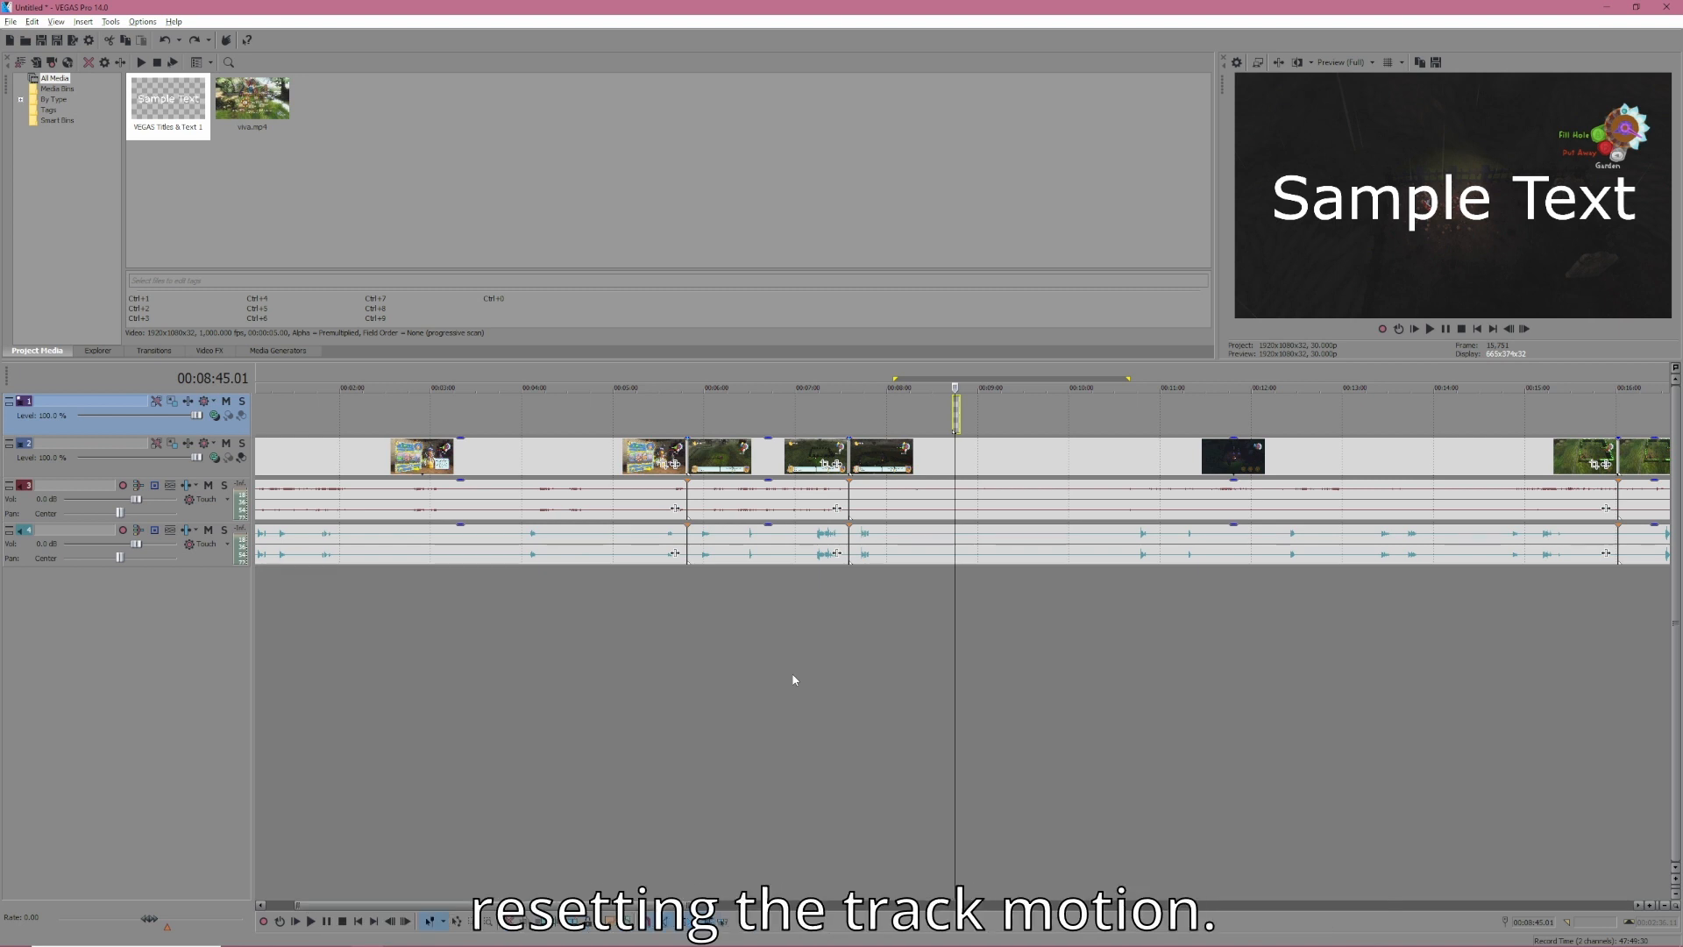
# Preview the opening frames of the Sample Text event, ending with the playhead at 00:08:43.27
pyautogui.scroll(5, 1021, 589)
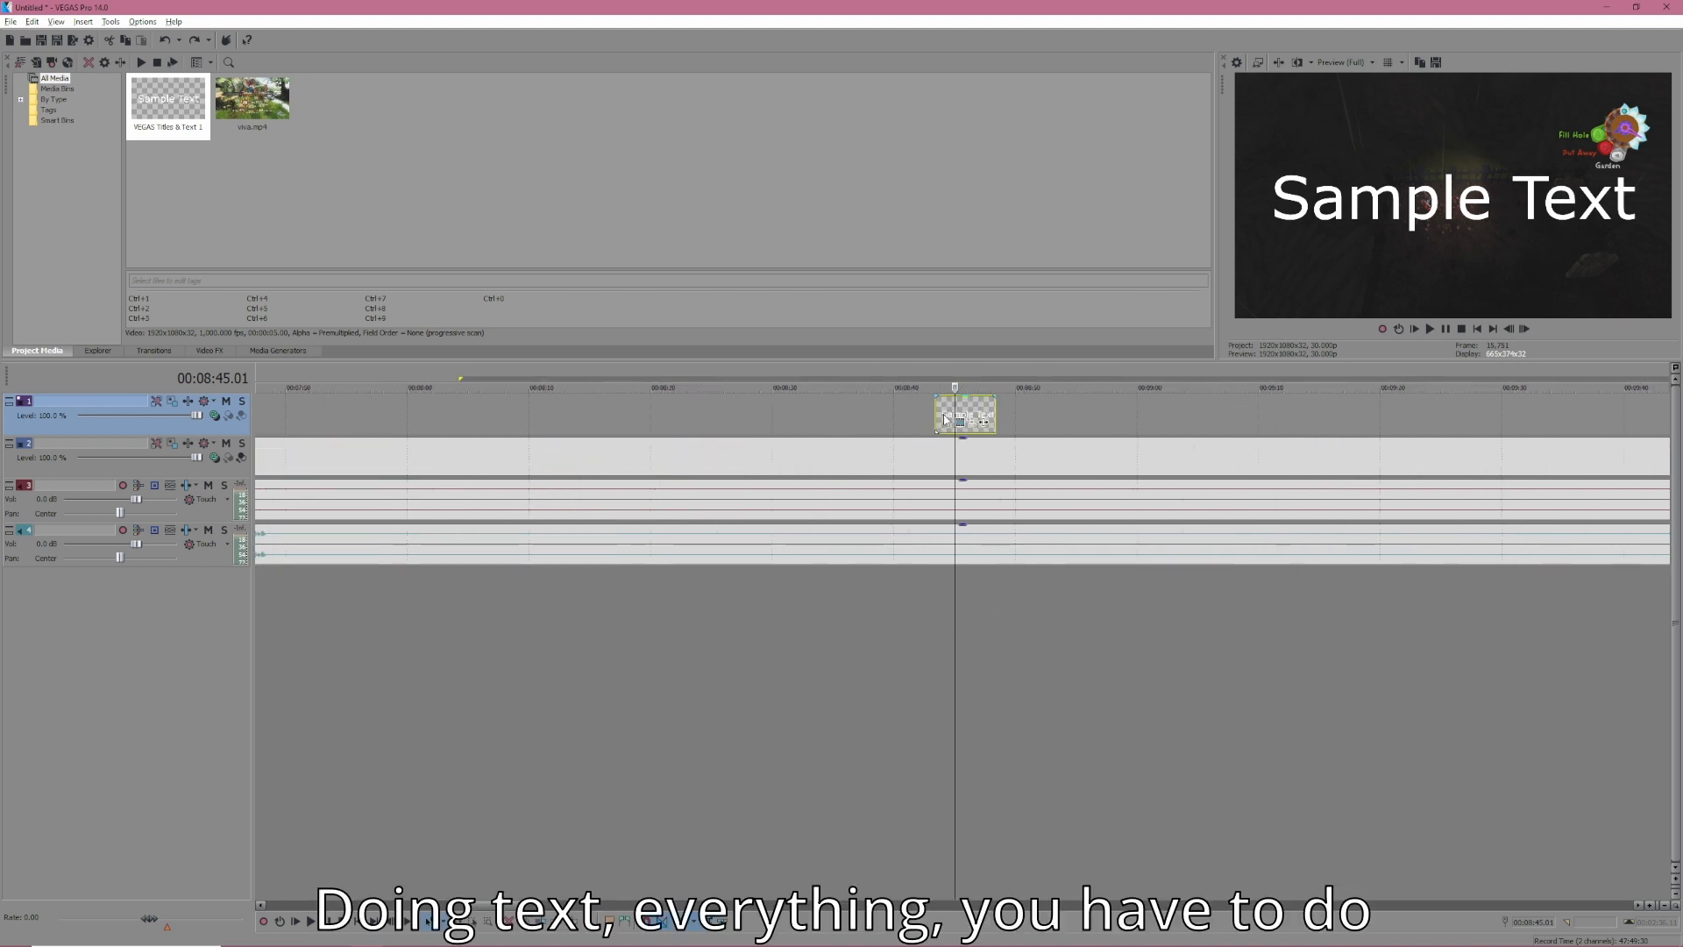
pyautogui.click(947, 419)
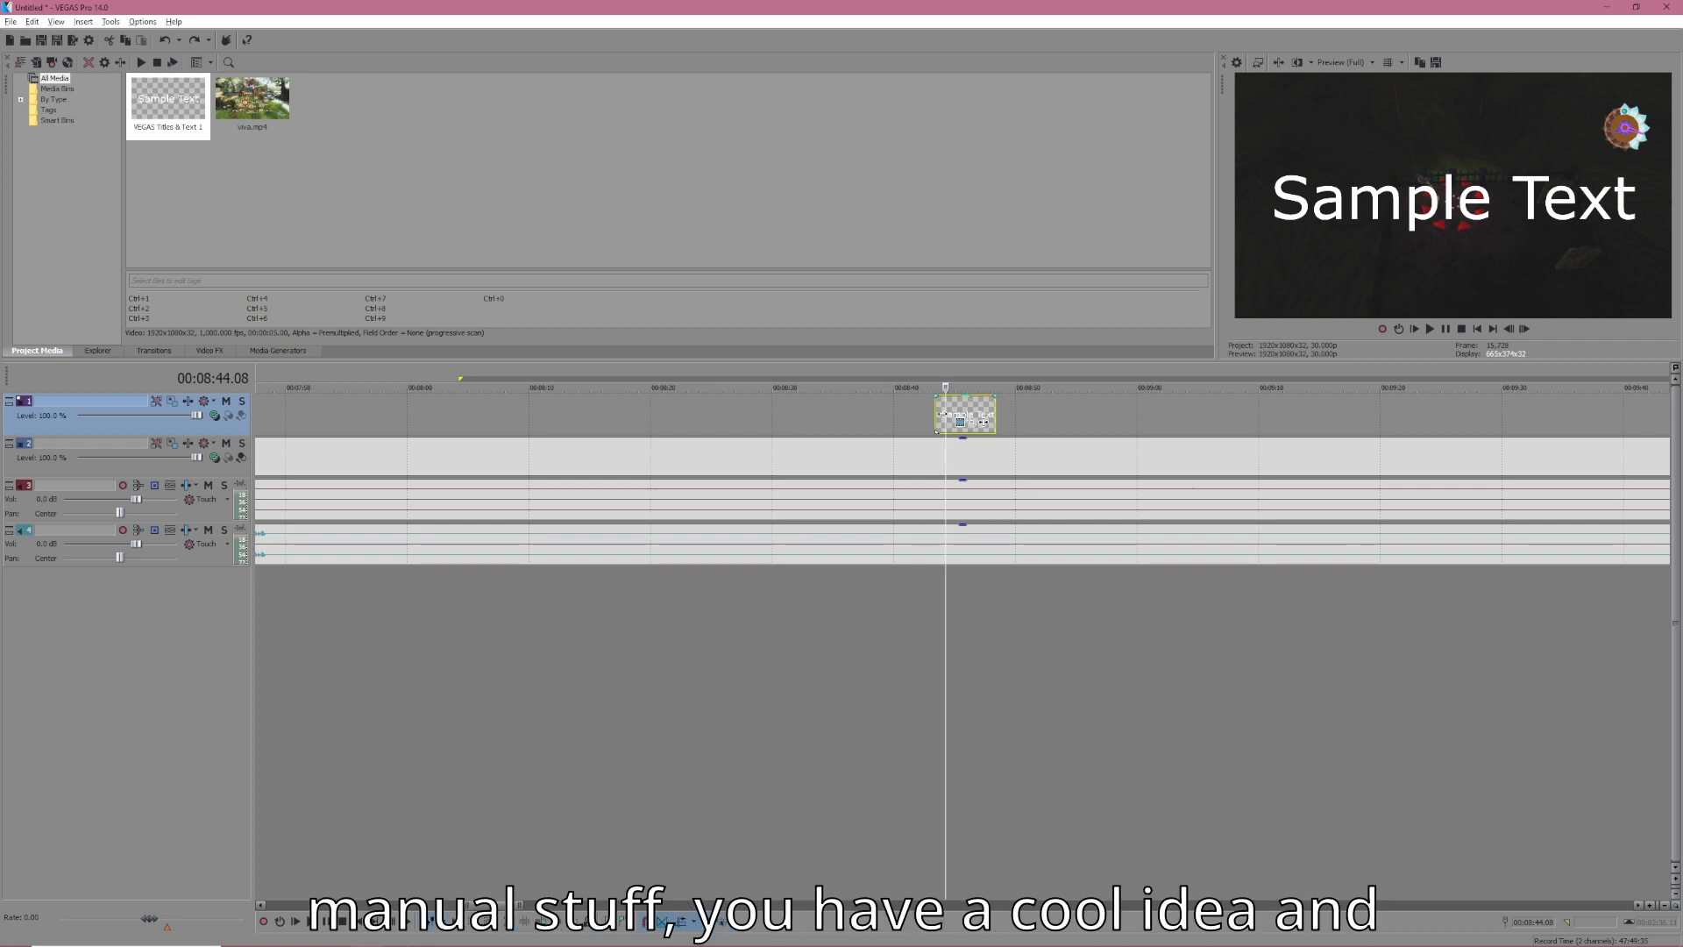
pyautogui.click(941, 417)
pyautogui.click(940, 421)
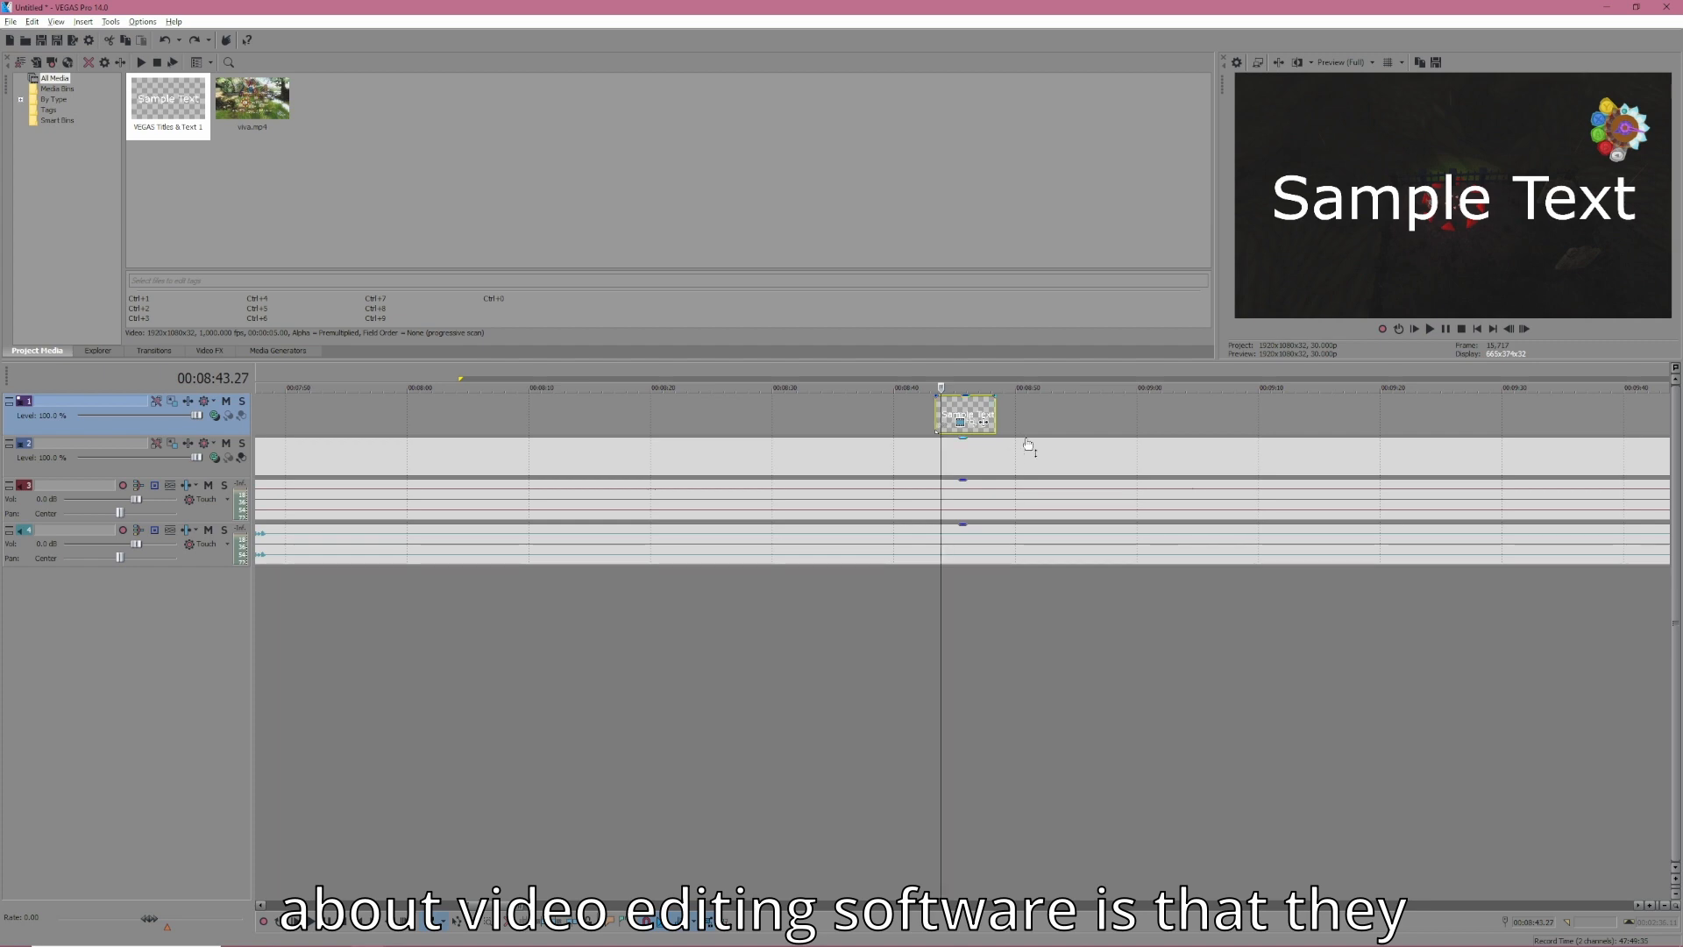
# Switch to DaVinci Resolve, turn off dynamic trim mode and place the playhead at 01:21:41:27
pyautogui.hotkey('alt', 'Tab')
pyautogui.click(1068, 410)
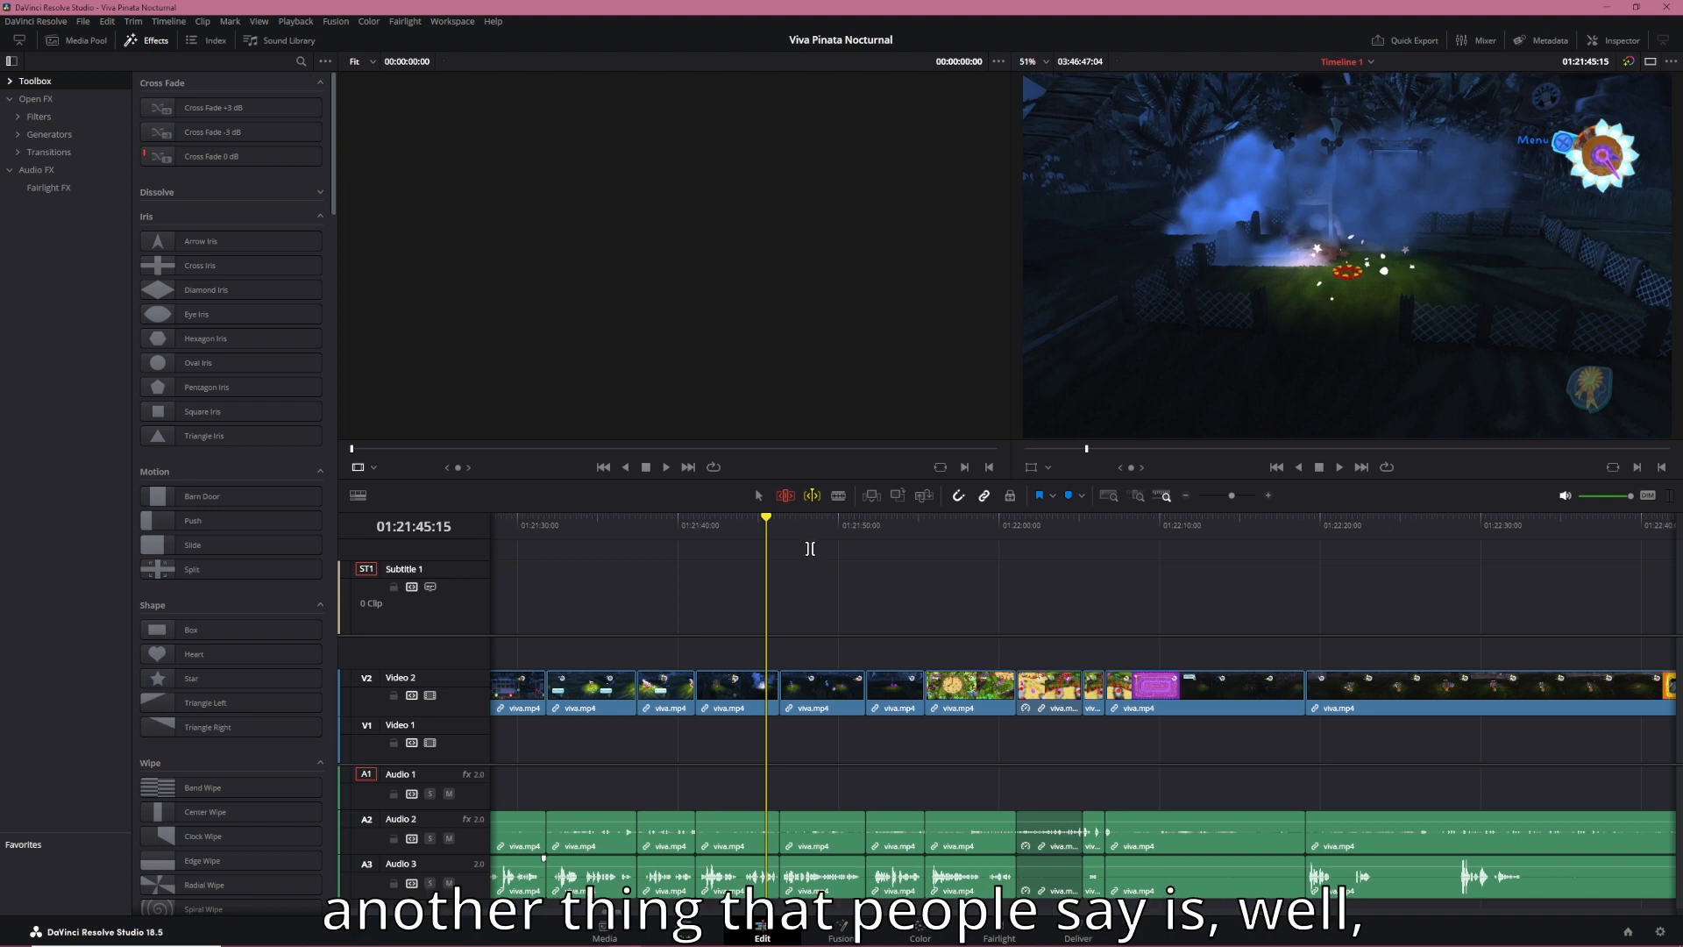
pyautogui.click(812, 496)
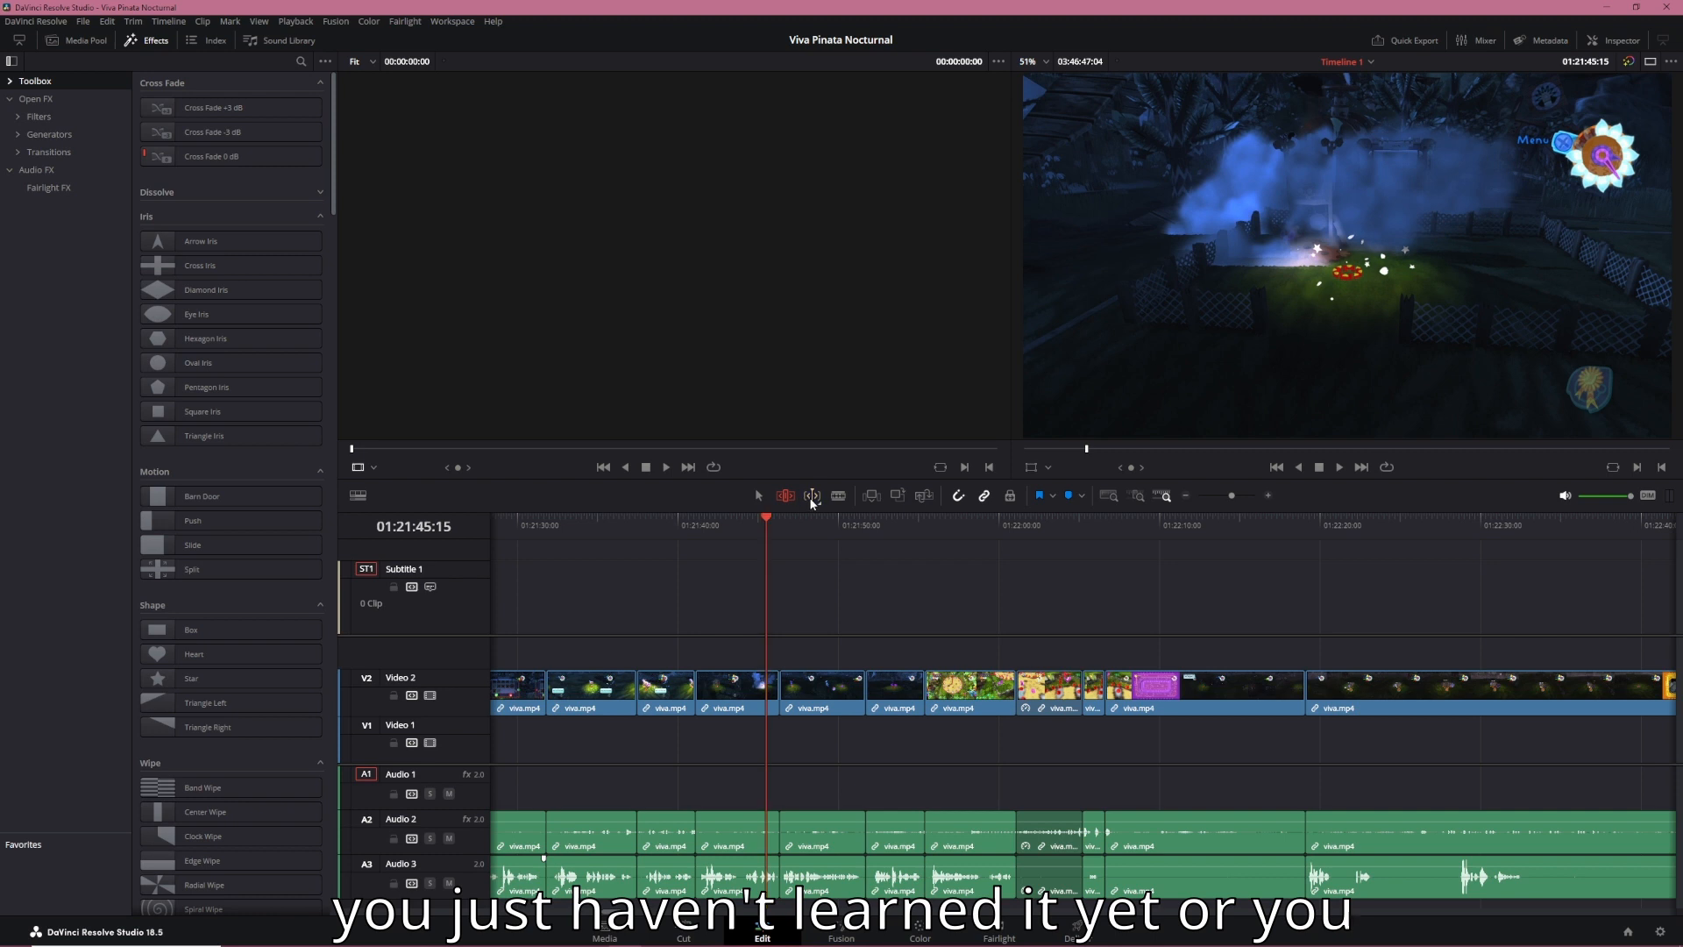
pyautogui.click(709, 535)
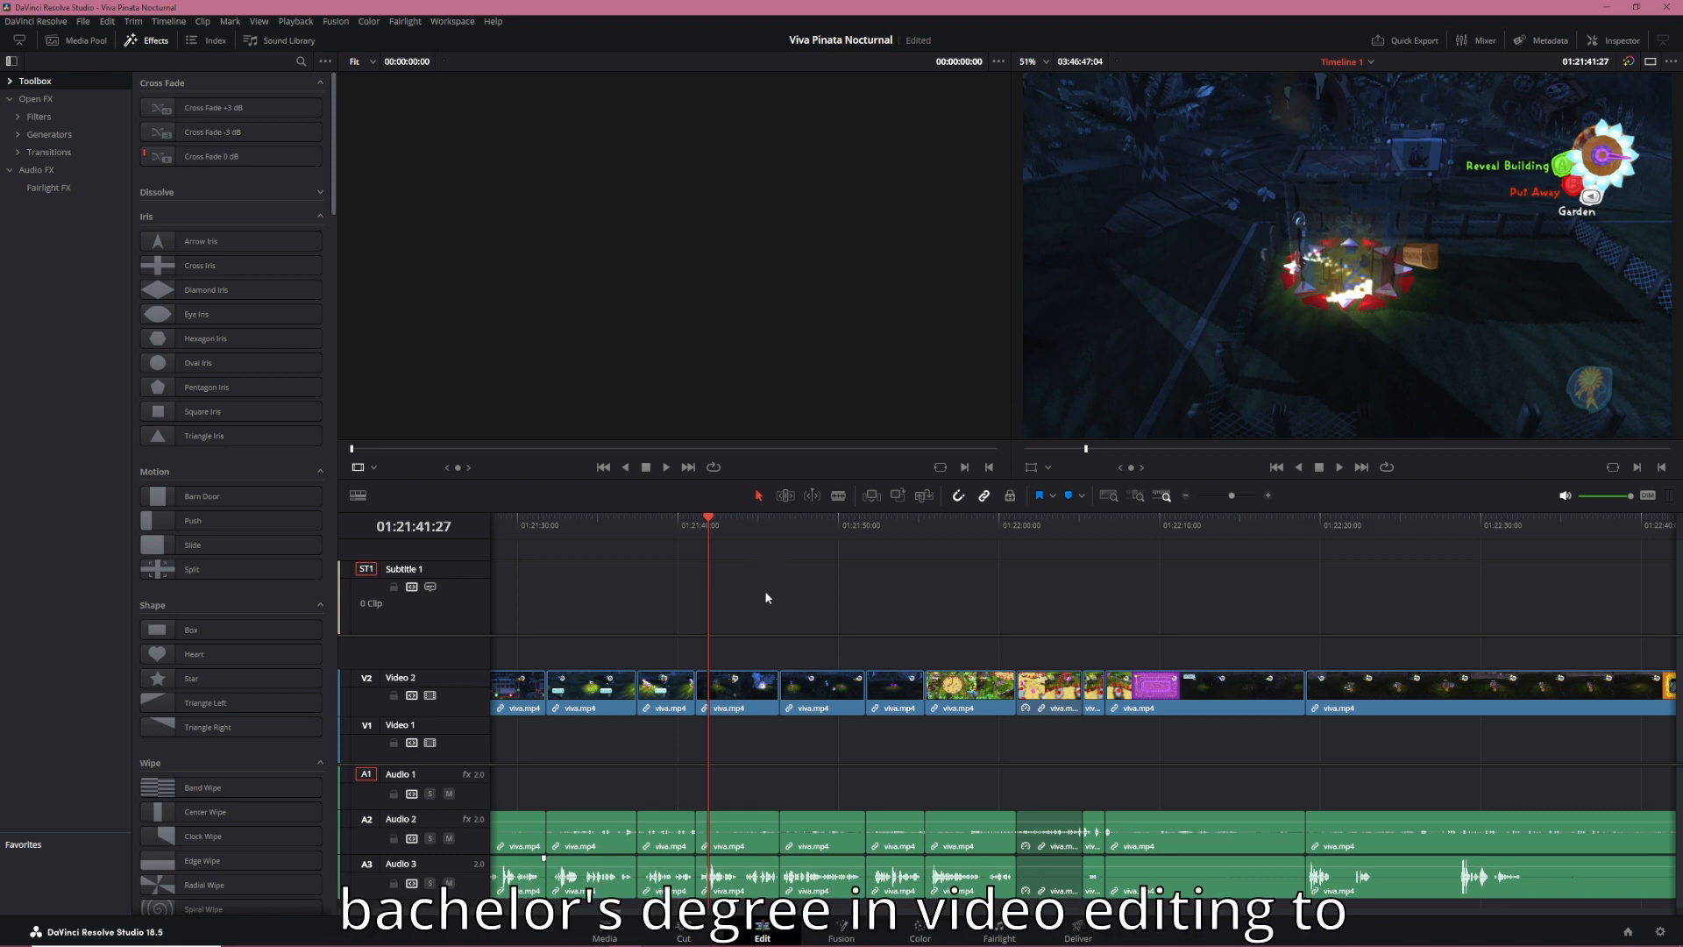
# Switch back to VEGAS Pro and place the playhead after the Sample Text event at 00:09:00.10
pyautogui.hotkey('alt', 'Tab')
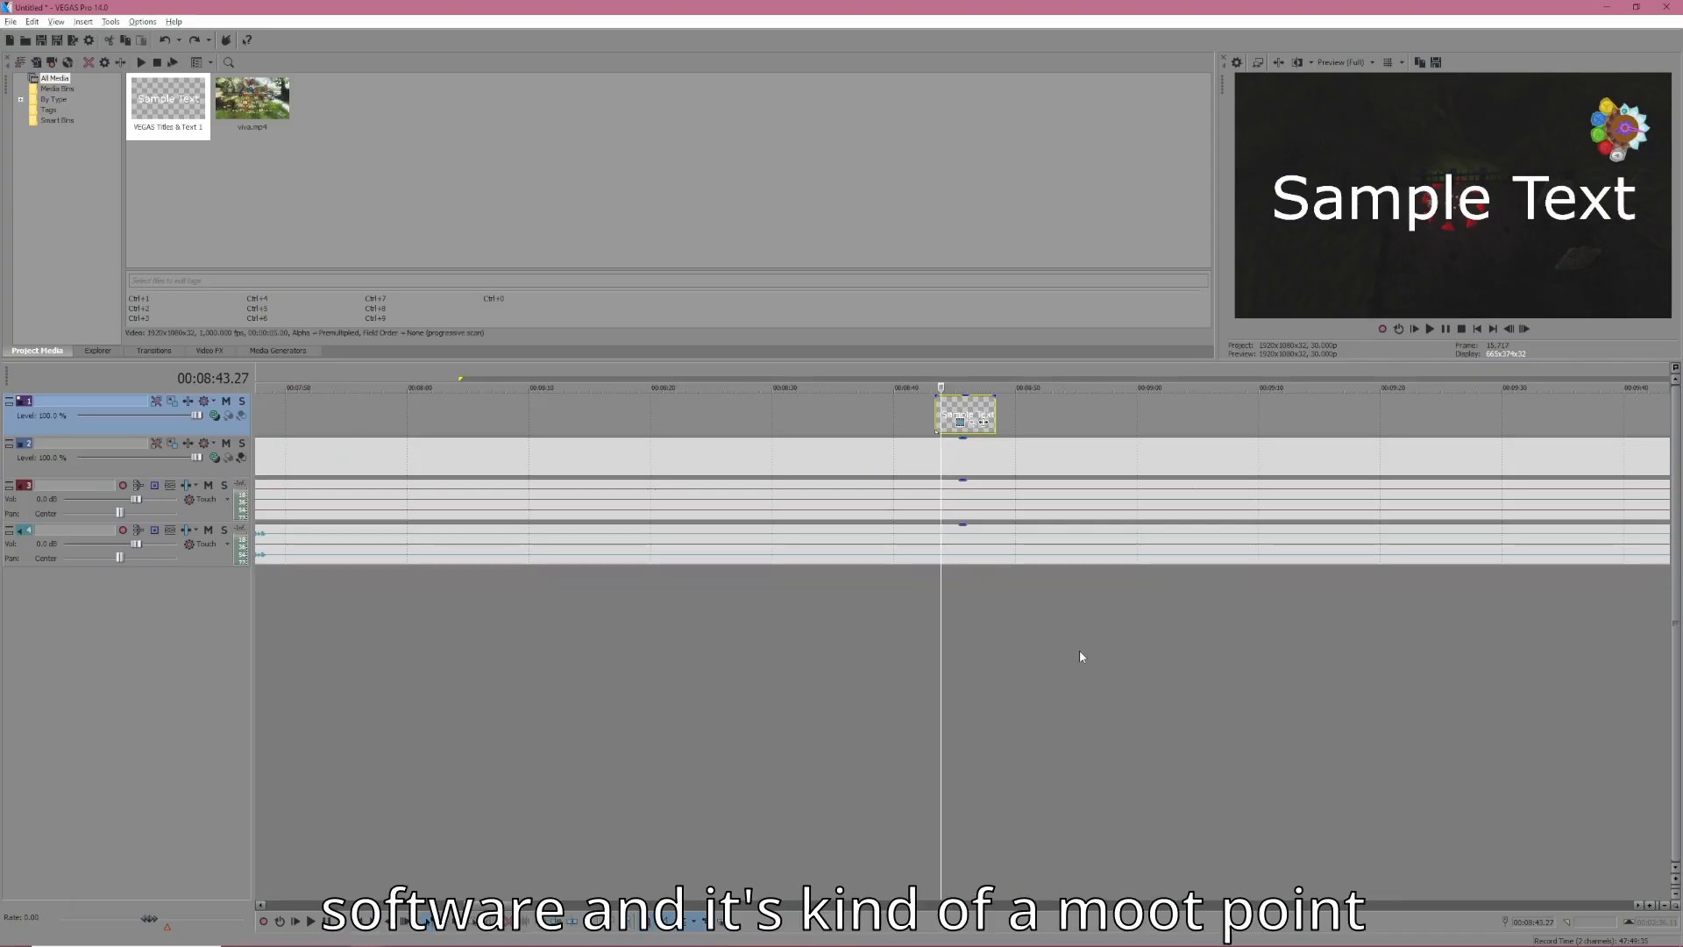
pyautogui.scroll(-3, 1081, 656)
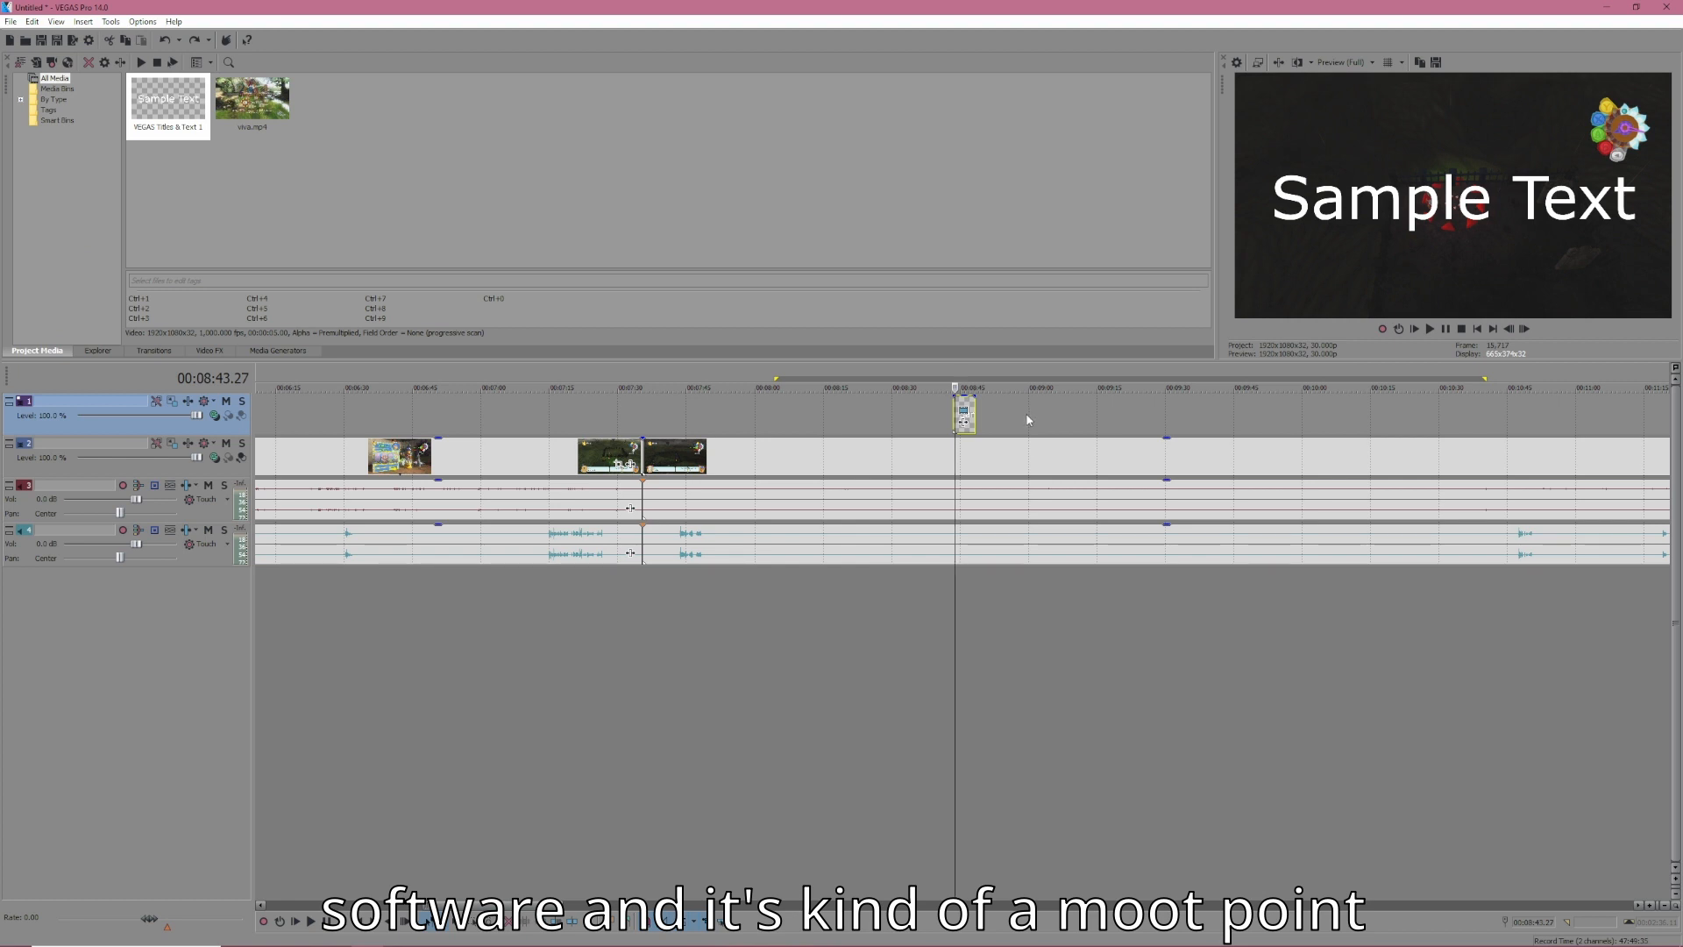
pyautogui.click(1031, 484)
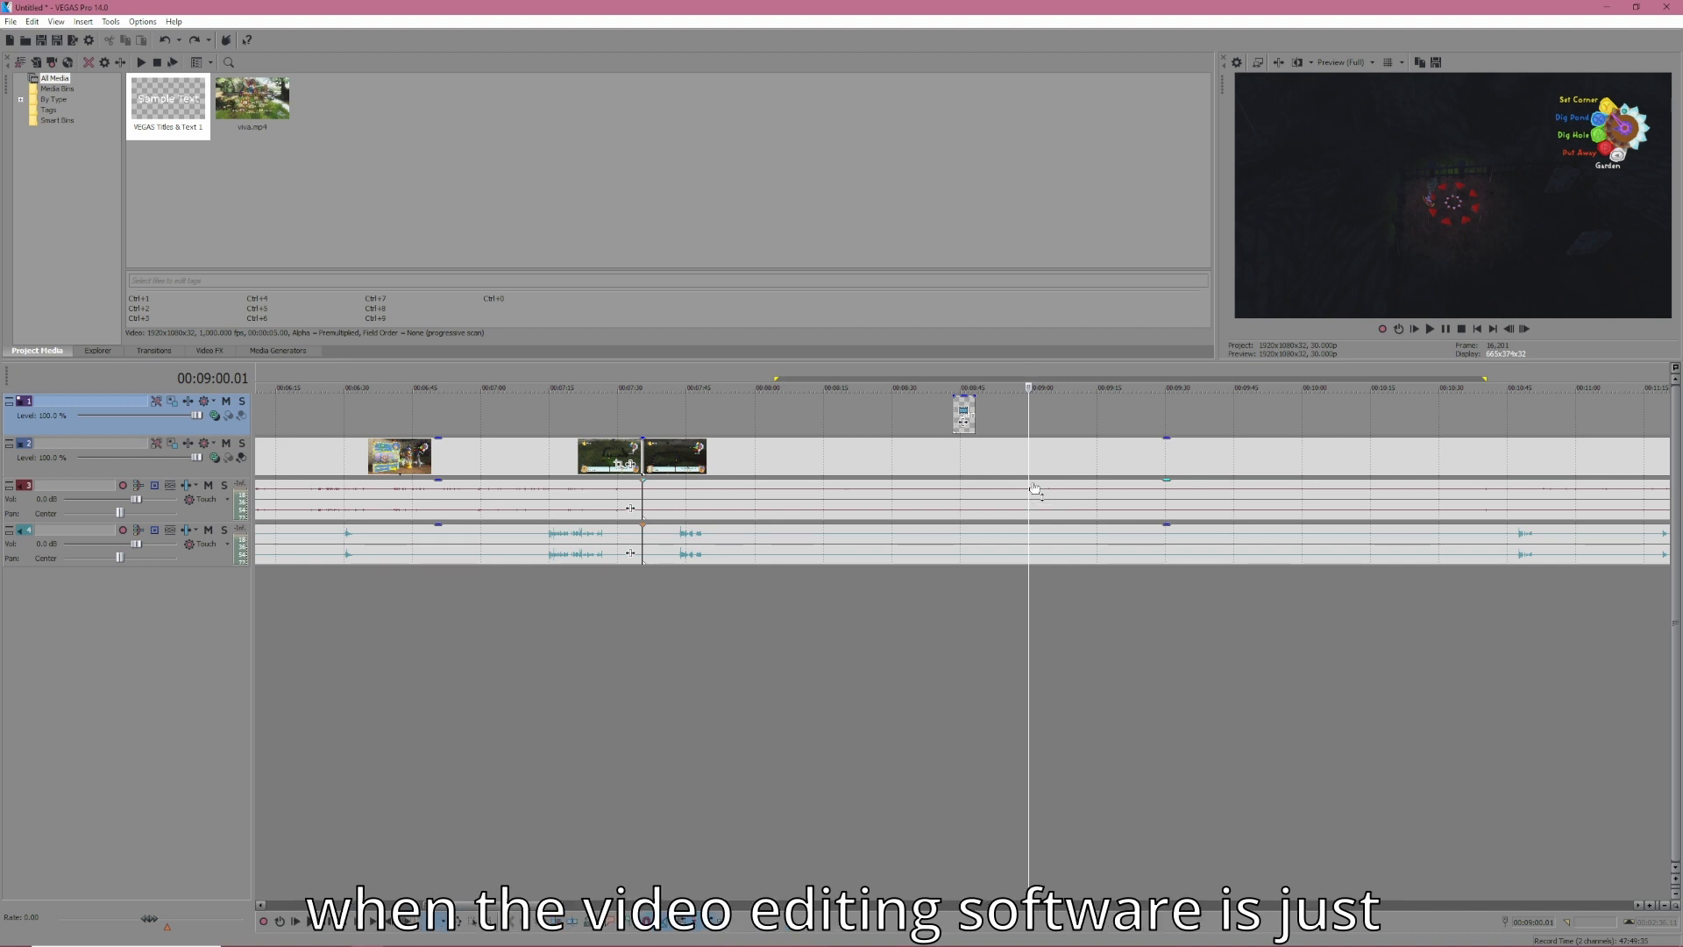
pyautogui.click(1003, 417)
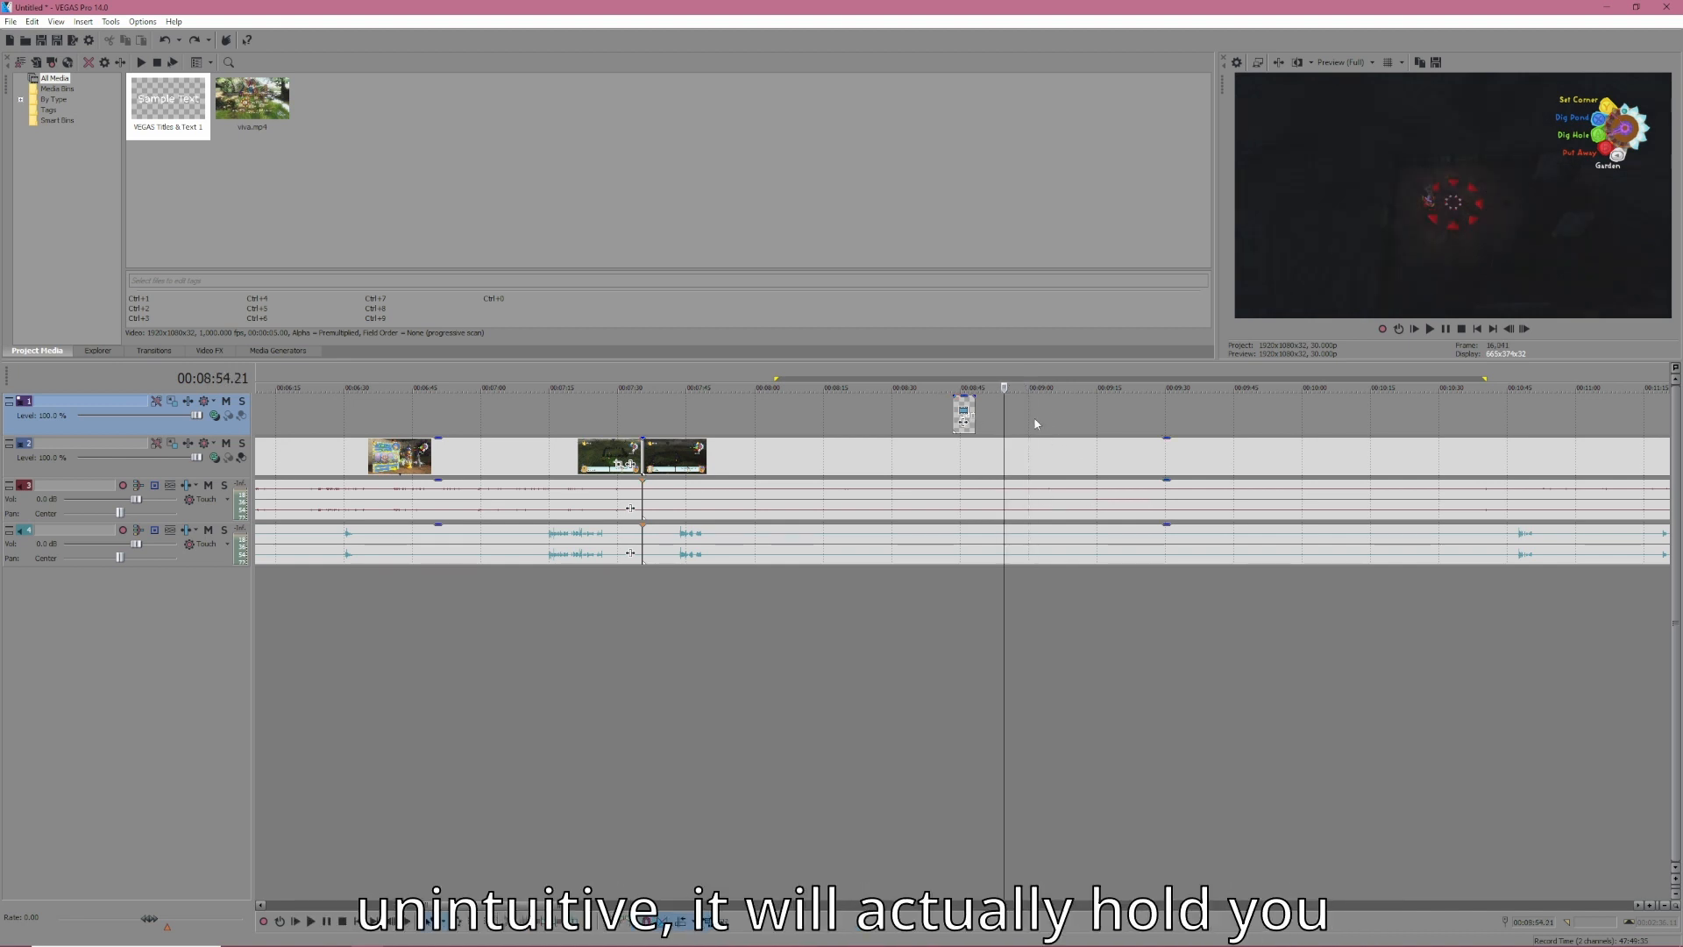
pyautogui.click(1029, 417)
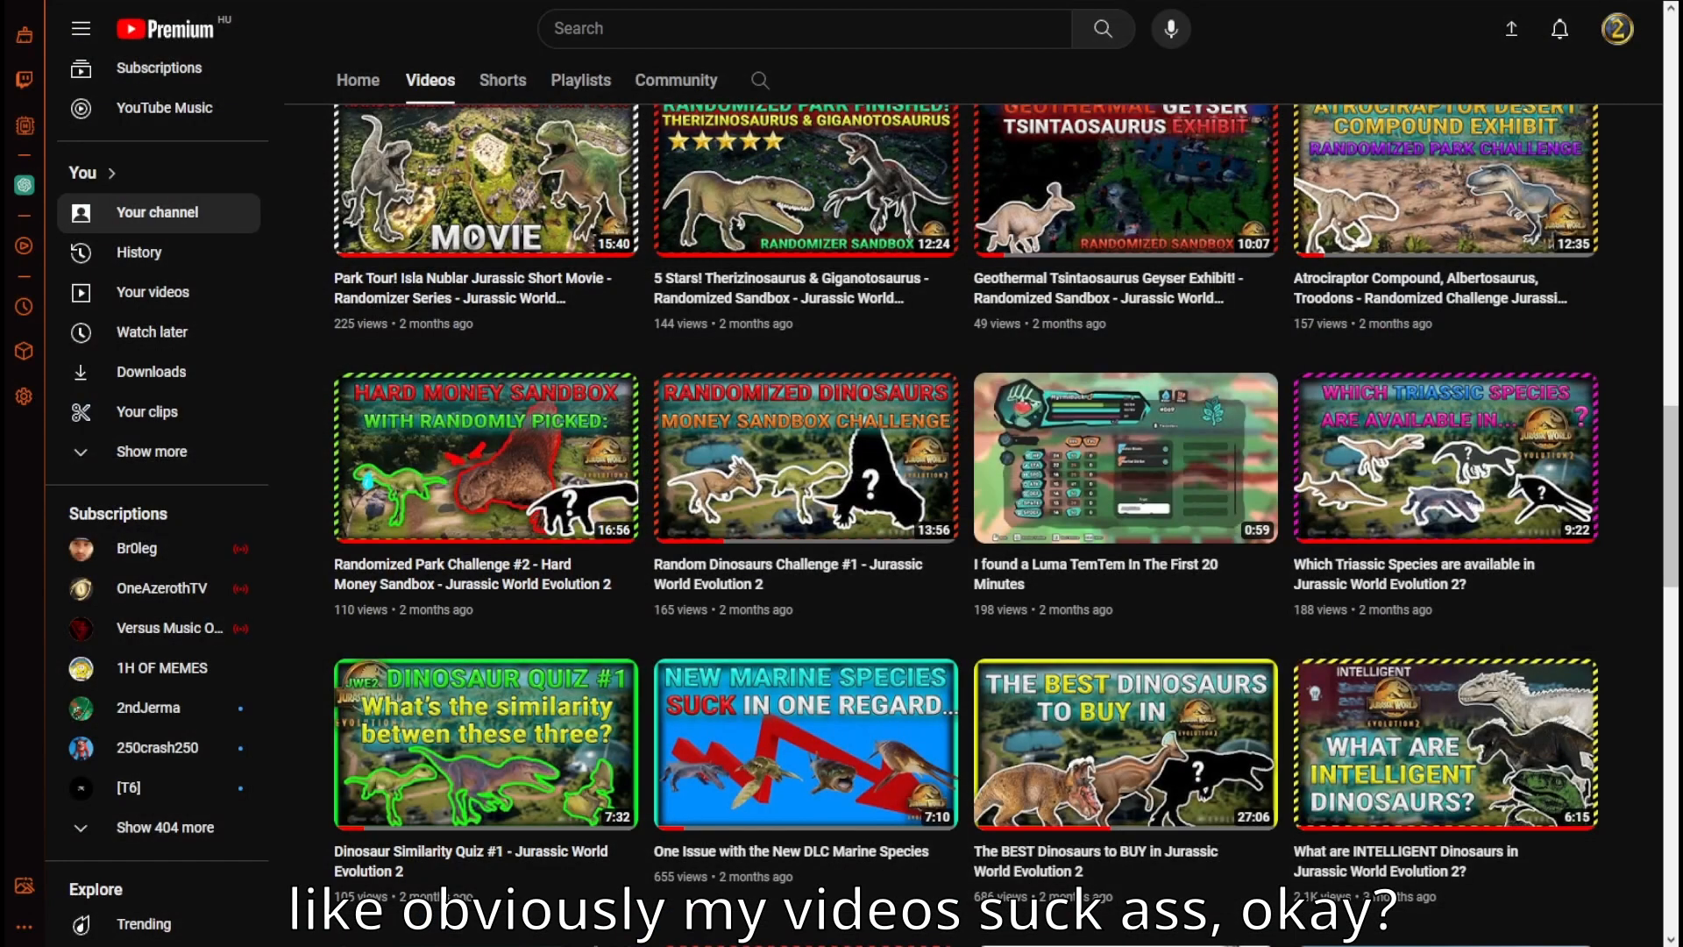
# Look through the YouTube channel's video list, from the newest uploads down to the older Jurassic World Evolution 2 and Pokémon videos
pyautogui.scroll(-12, 964, 526)
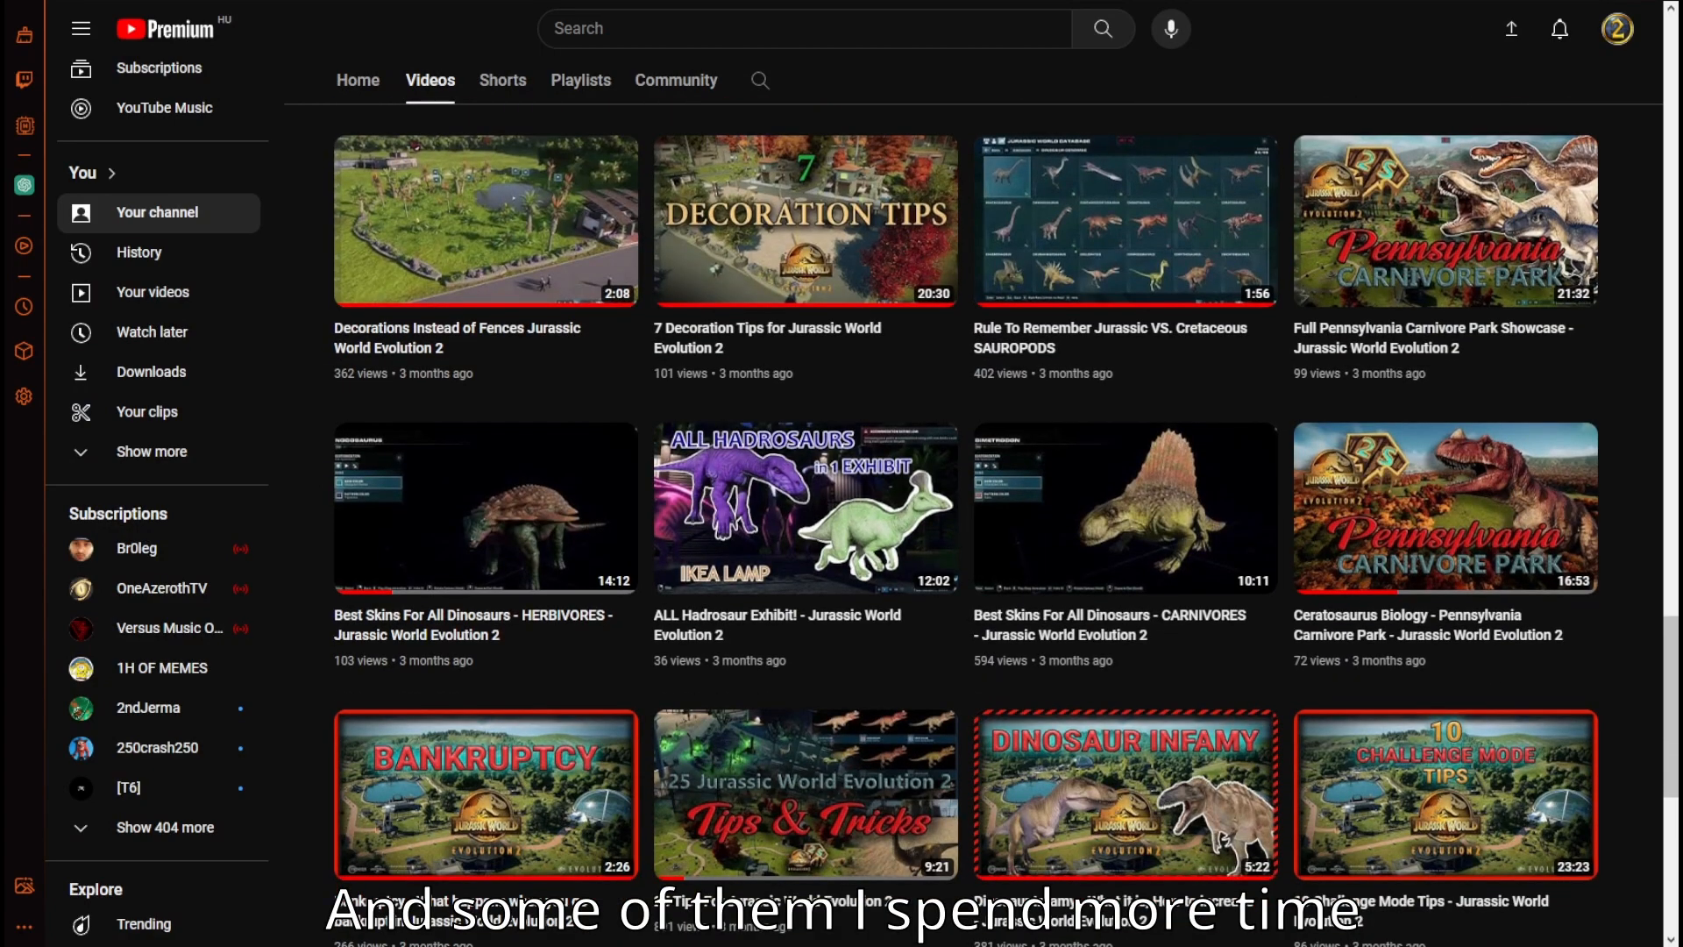
pyautogui.scroll(-3, 965, 526)
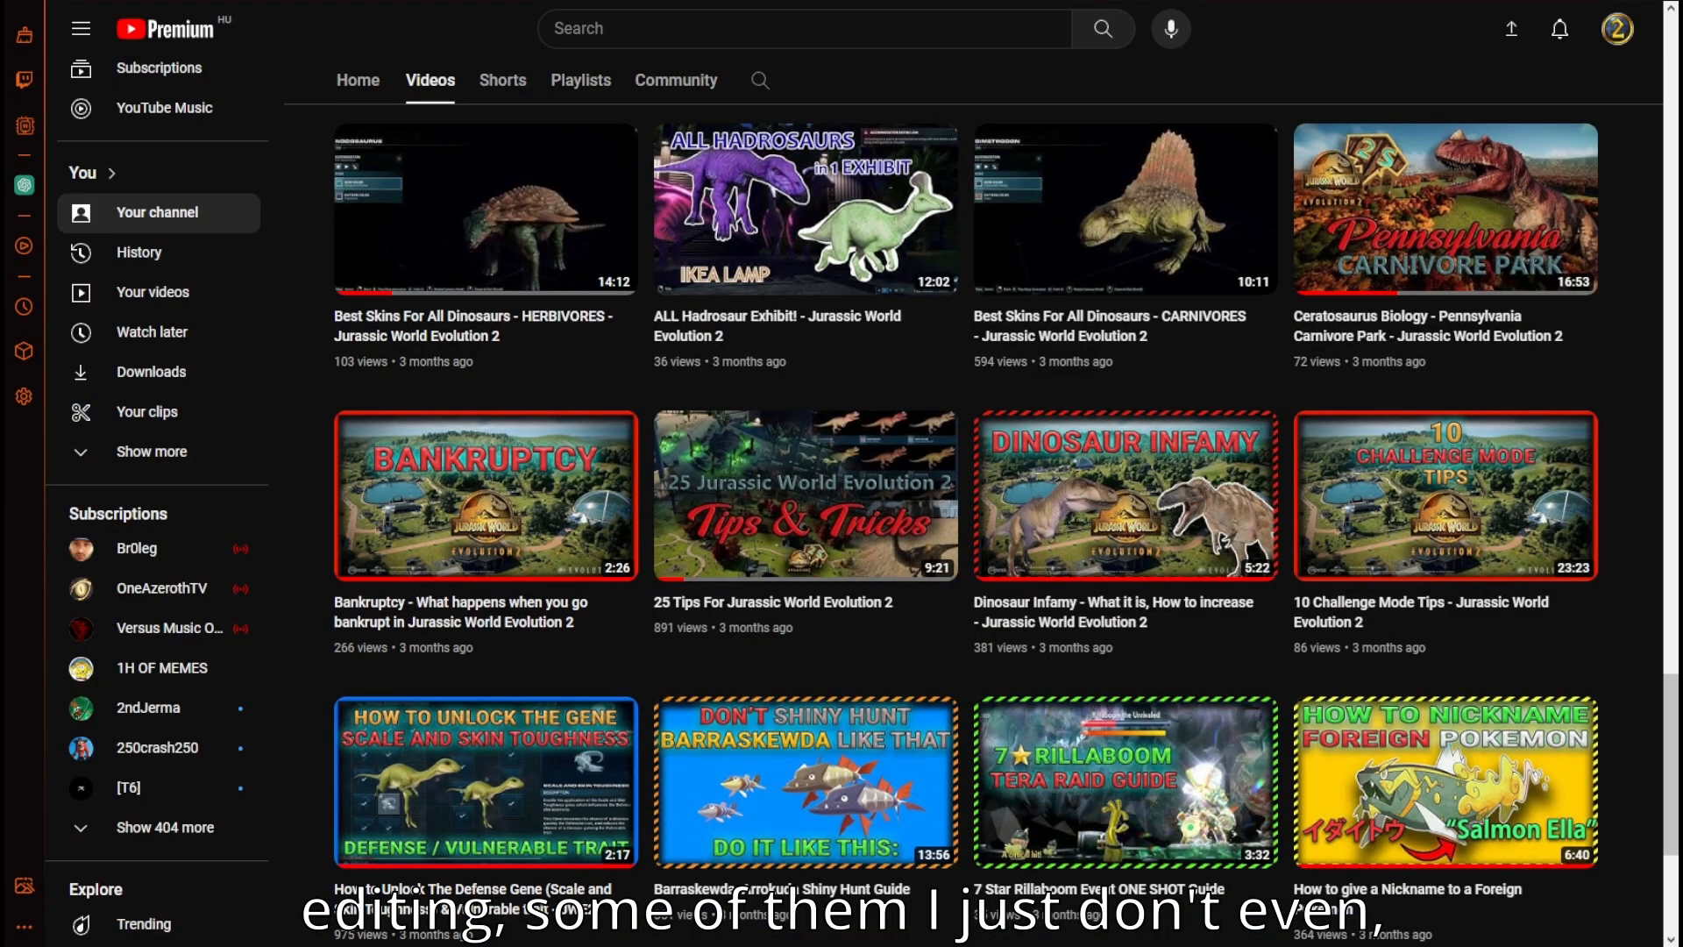
pyautogui.scroll(-3, 964, 526)
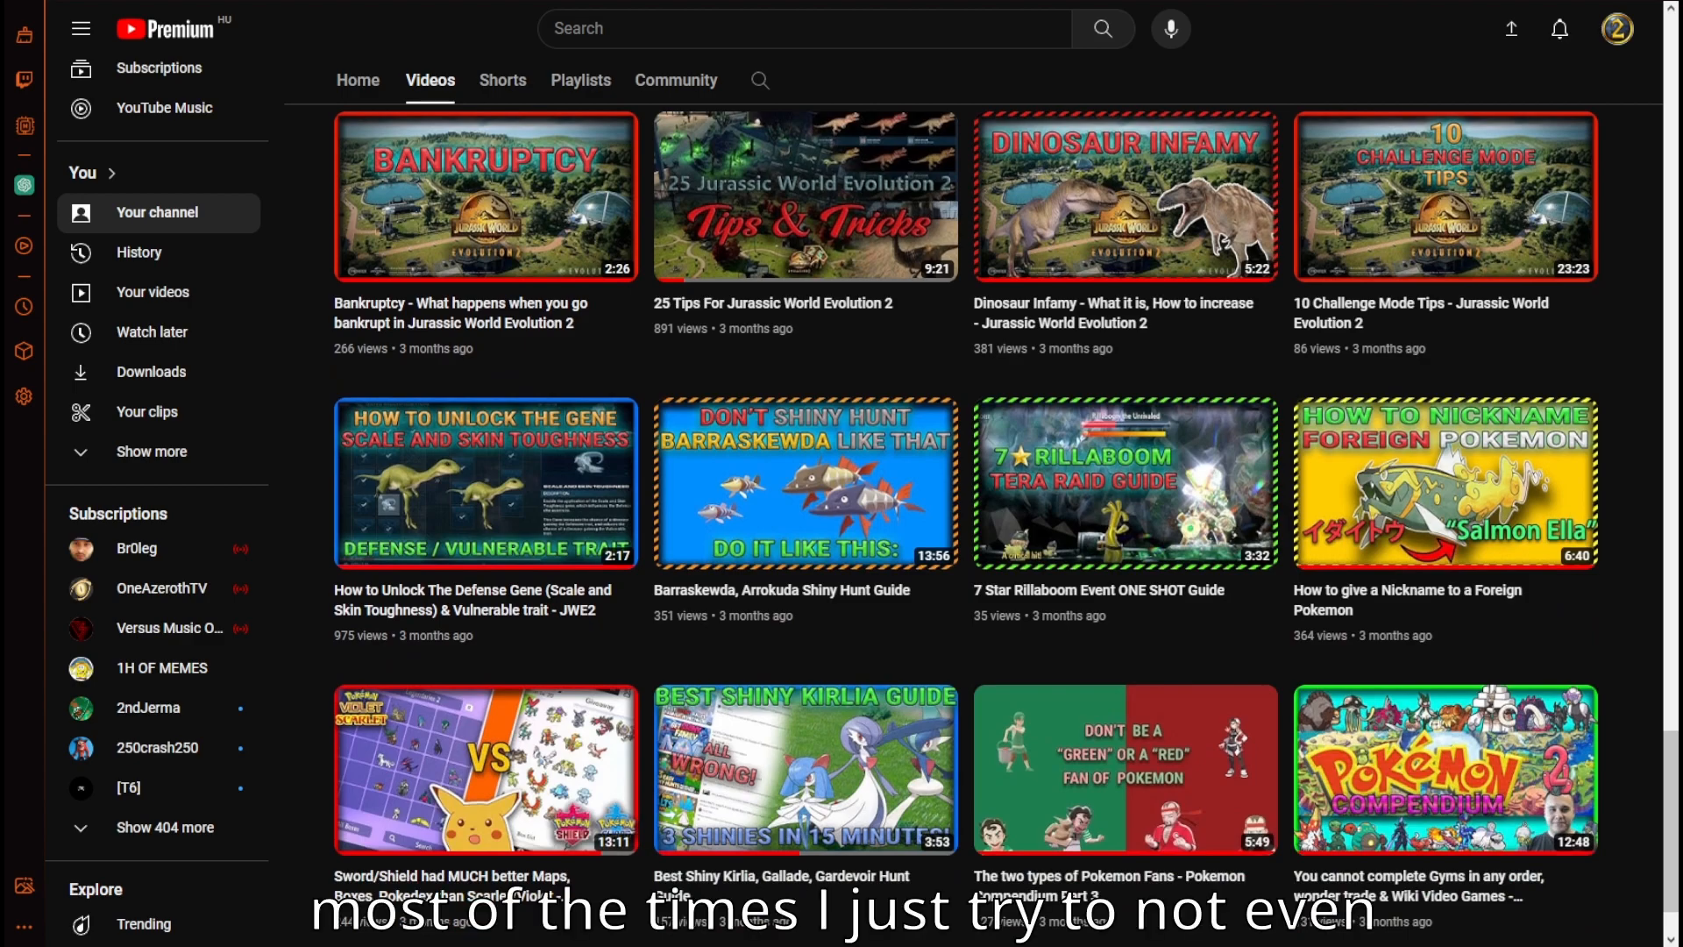
pyautogui.scroll(15, 965, 526)
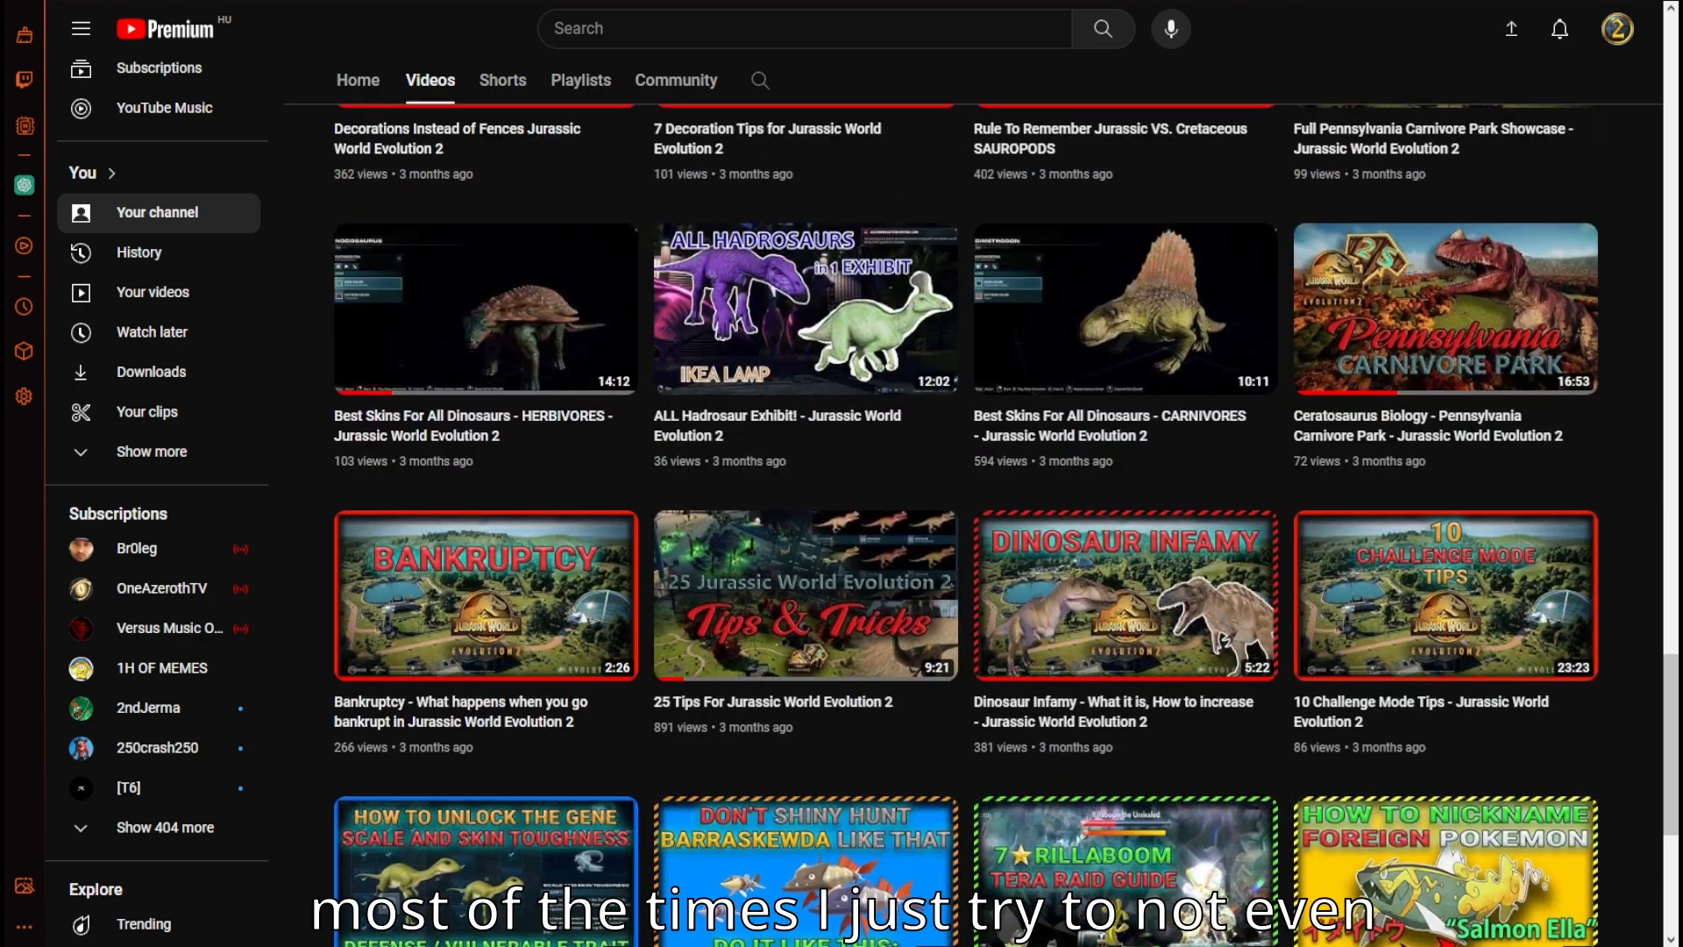
pyautogui.scroll(12, 965, 526)
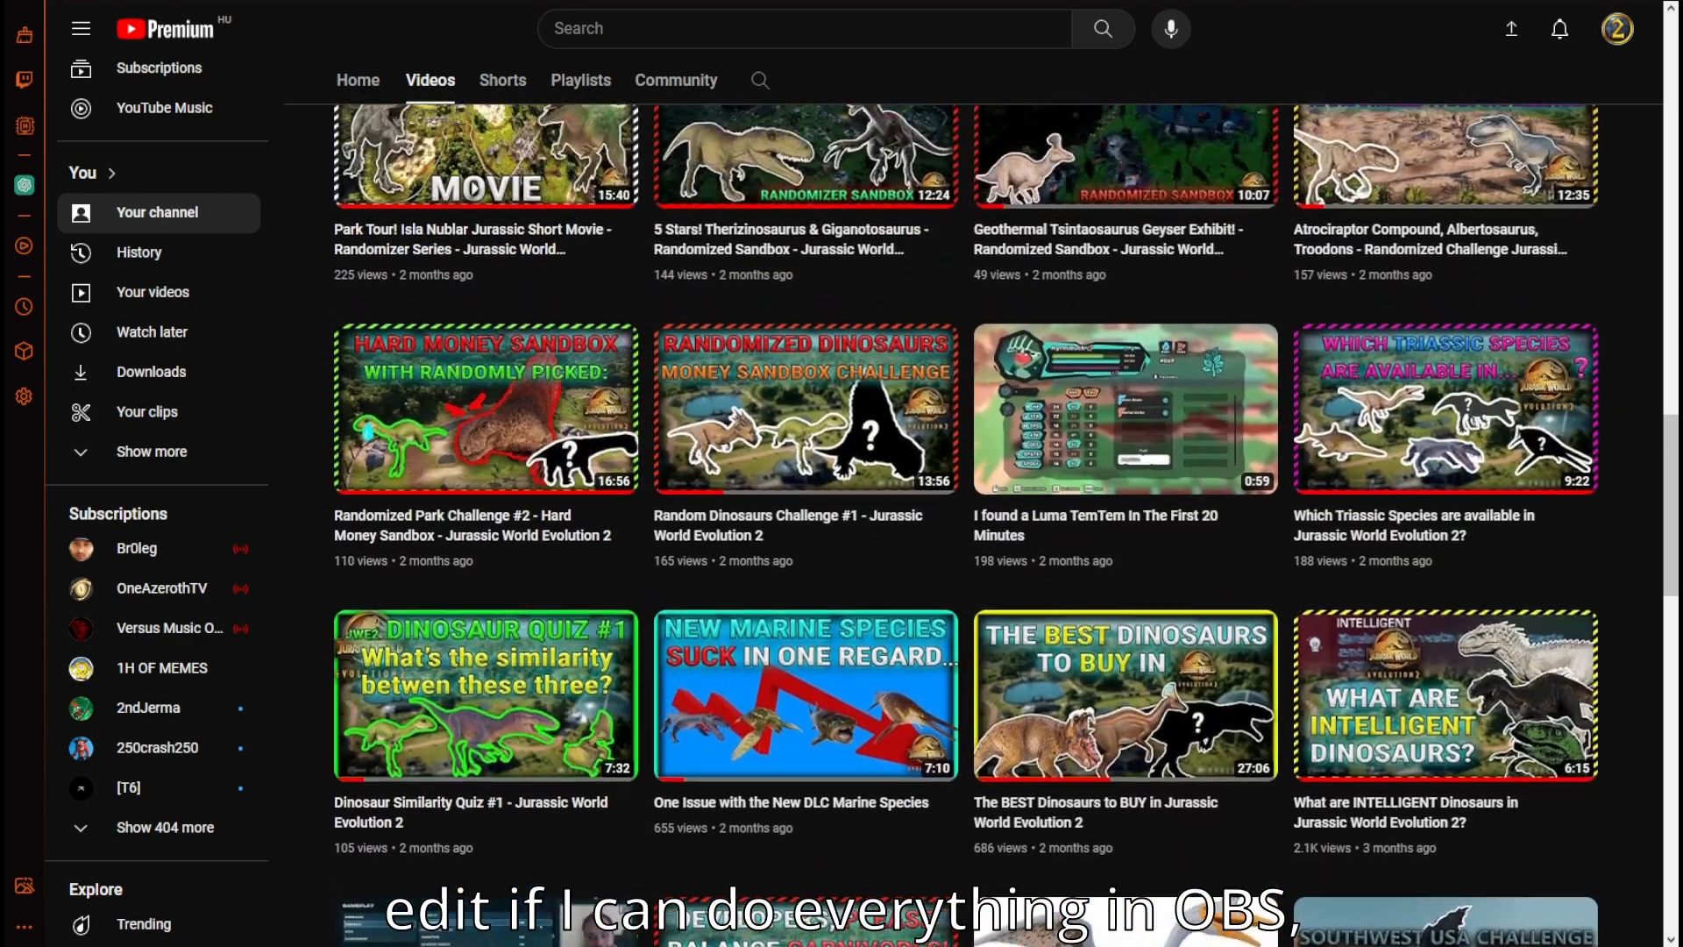
pyautogui.scroll(12, 964, 526)
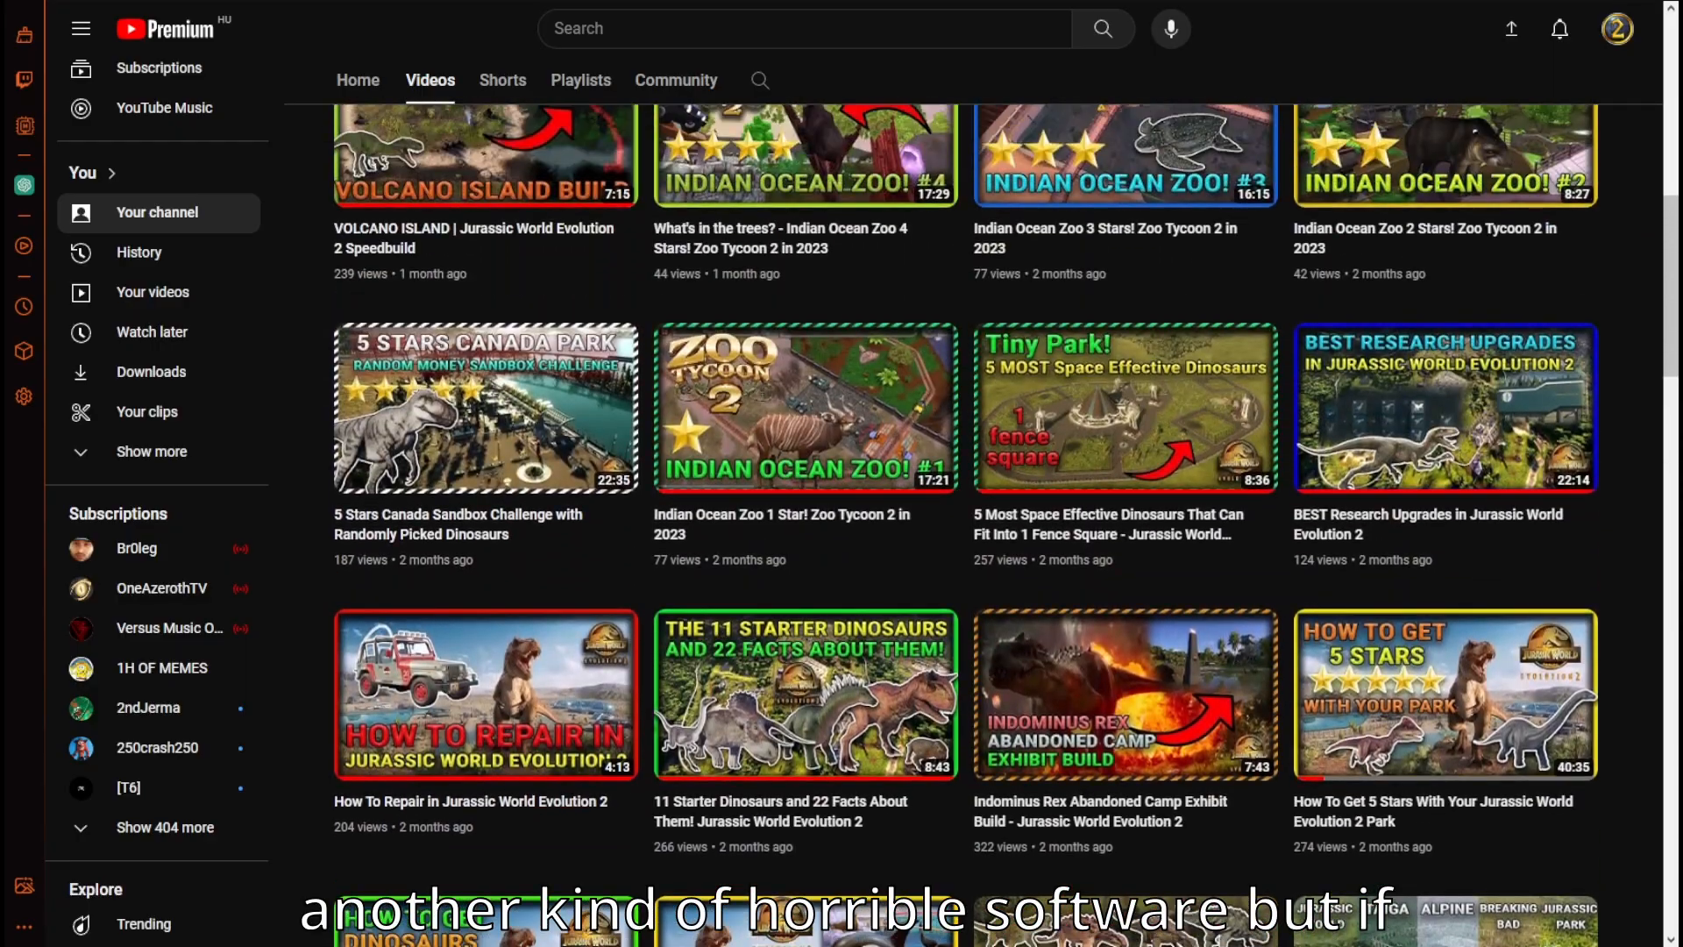
pyautogui.scroll(2, 965, 526)
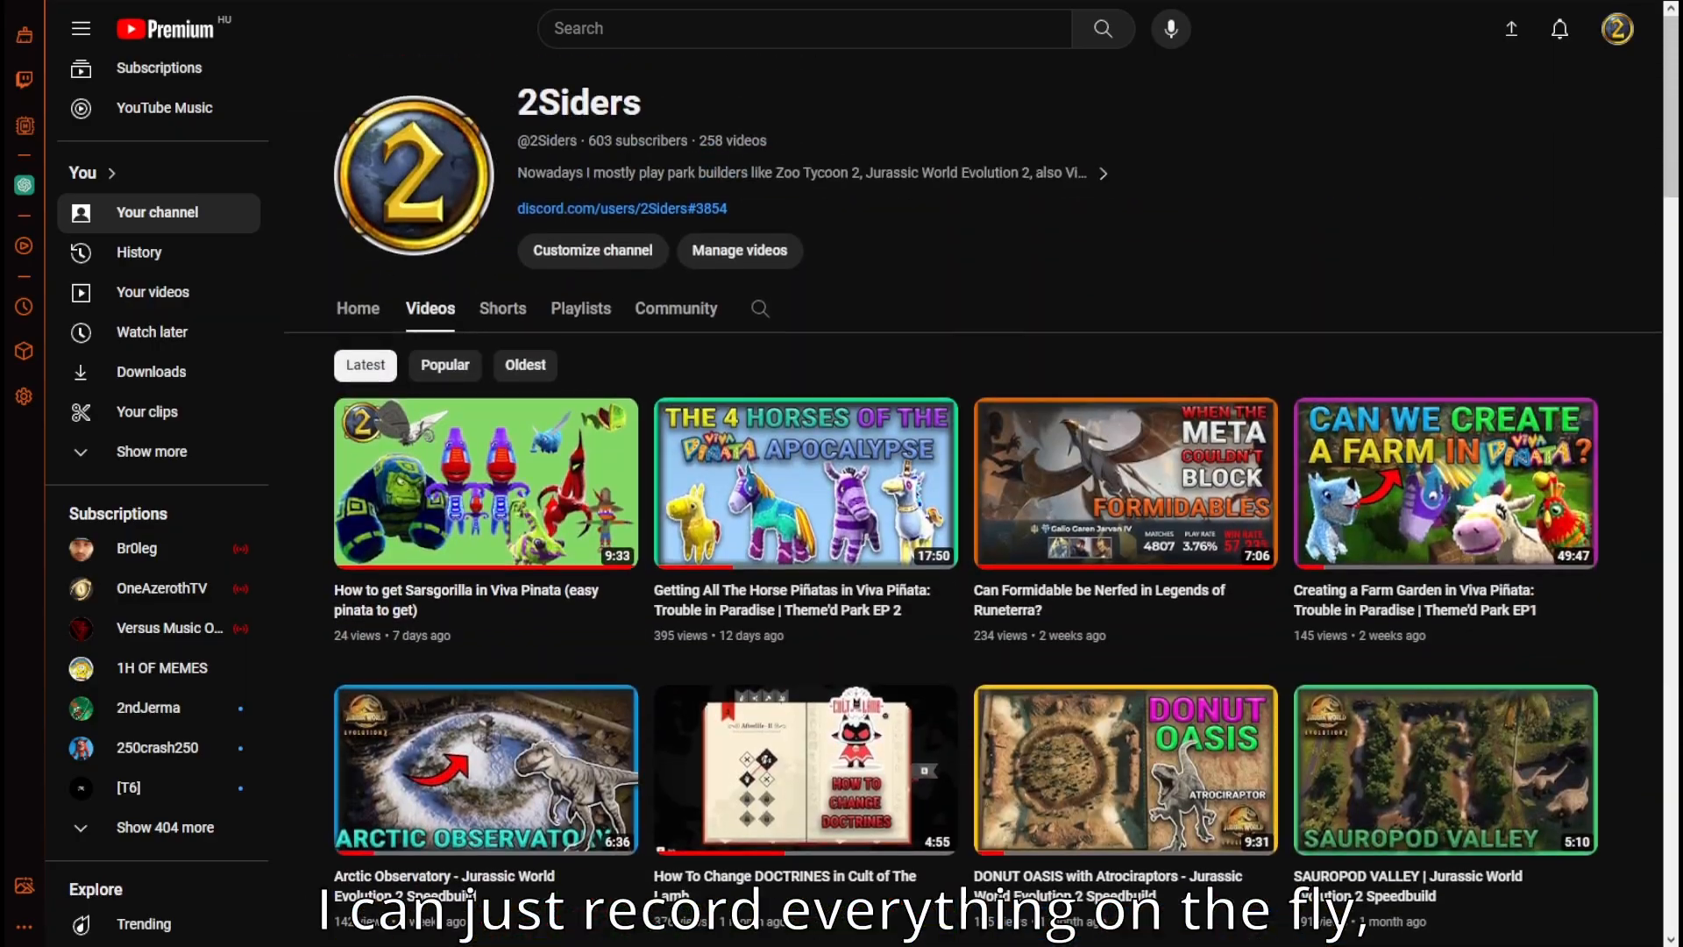
pyautogui.scroll(-7, 965, 526)
pyautogui.scroll(-15, 964, 526)
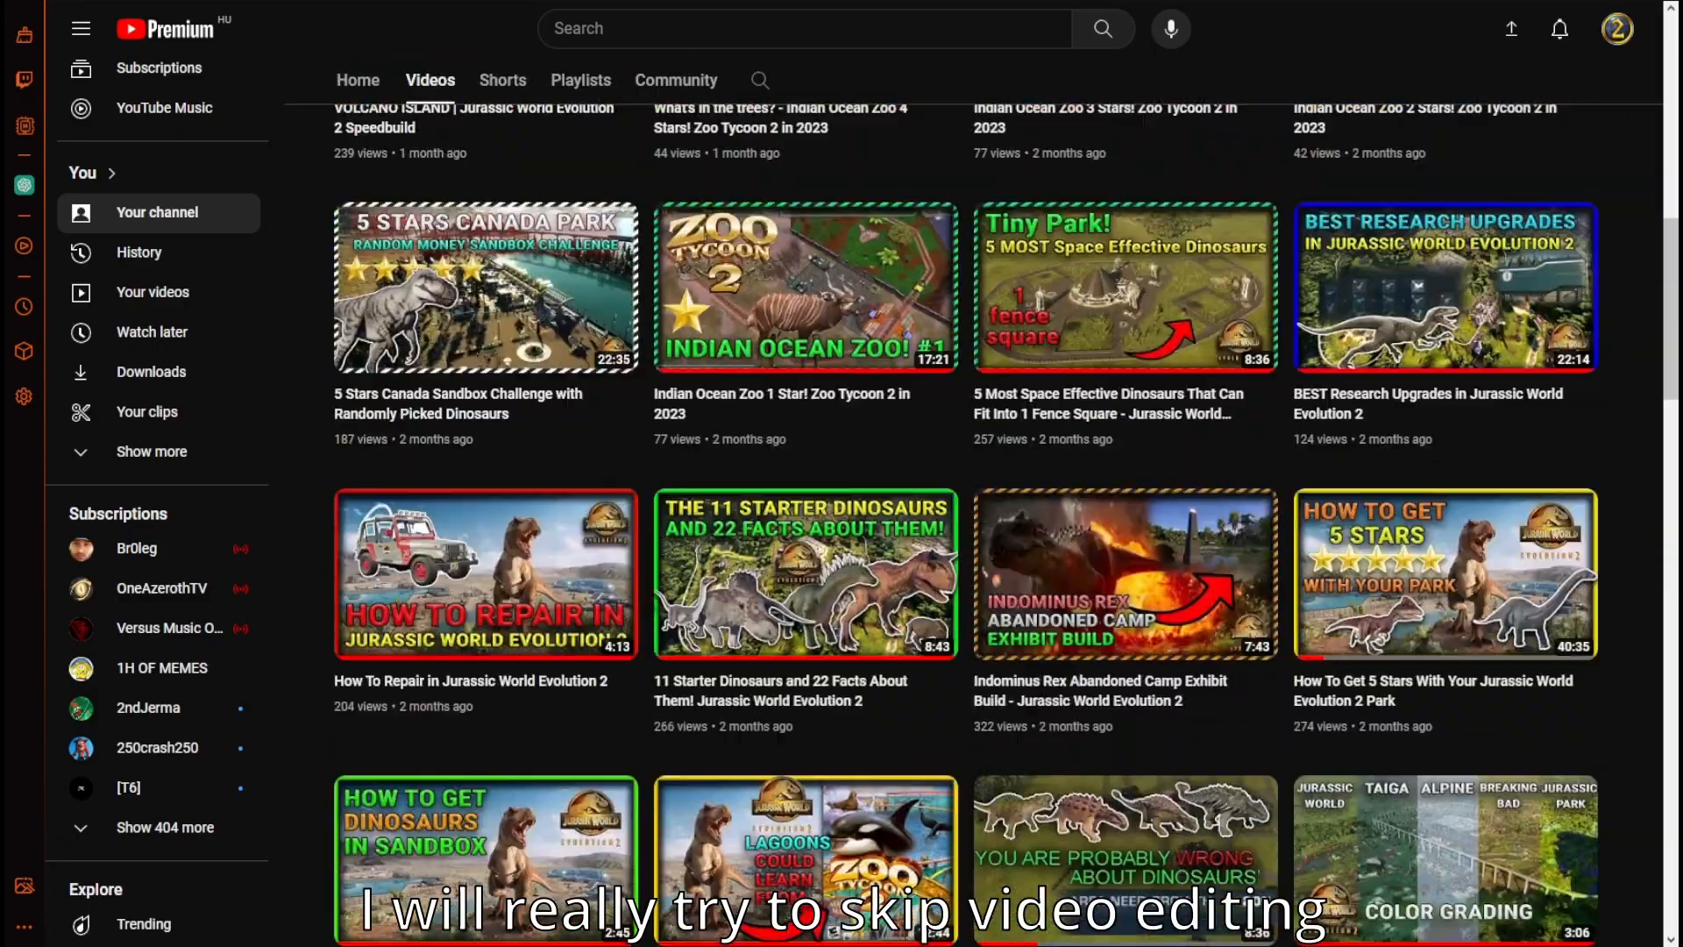
pyautogui.scroll(-11, 964, 526)
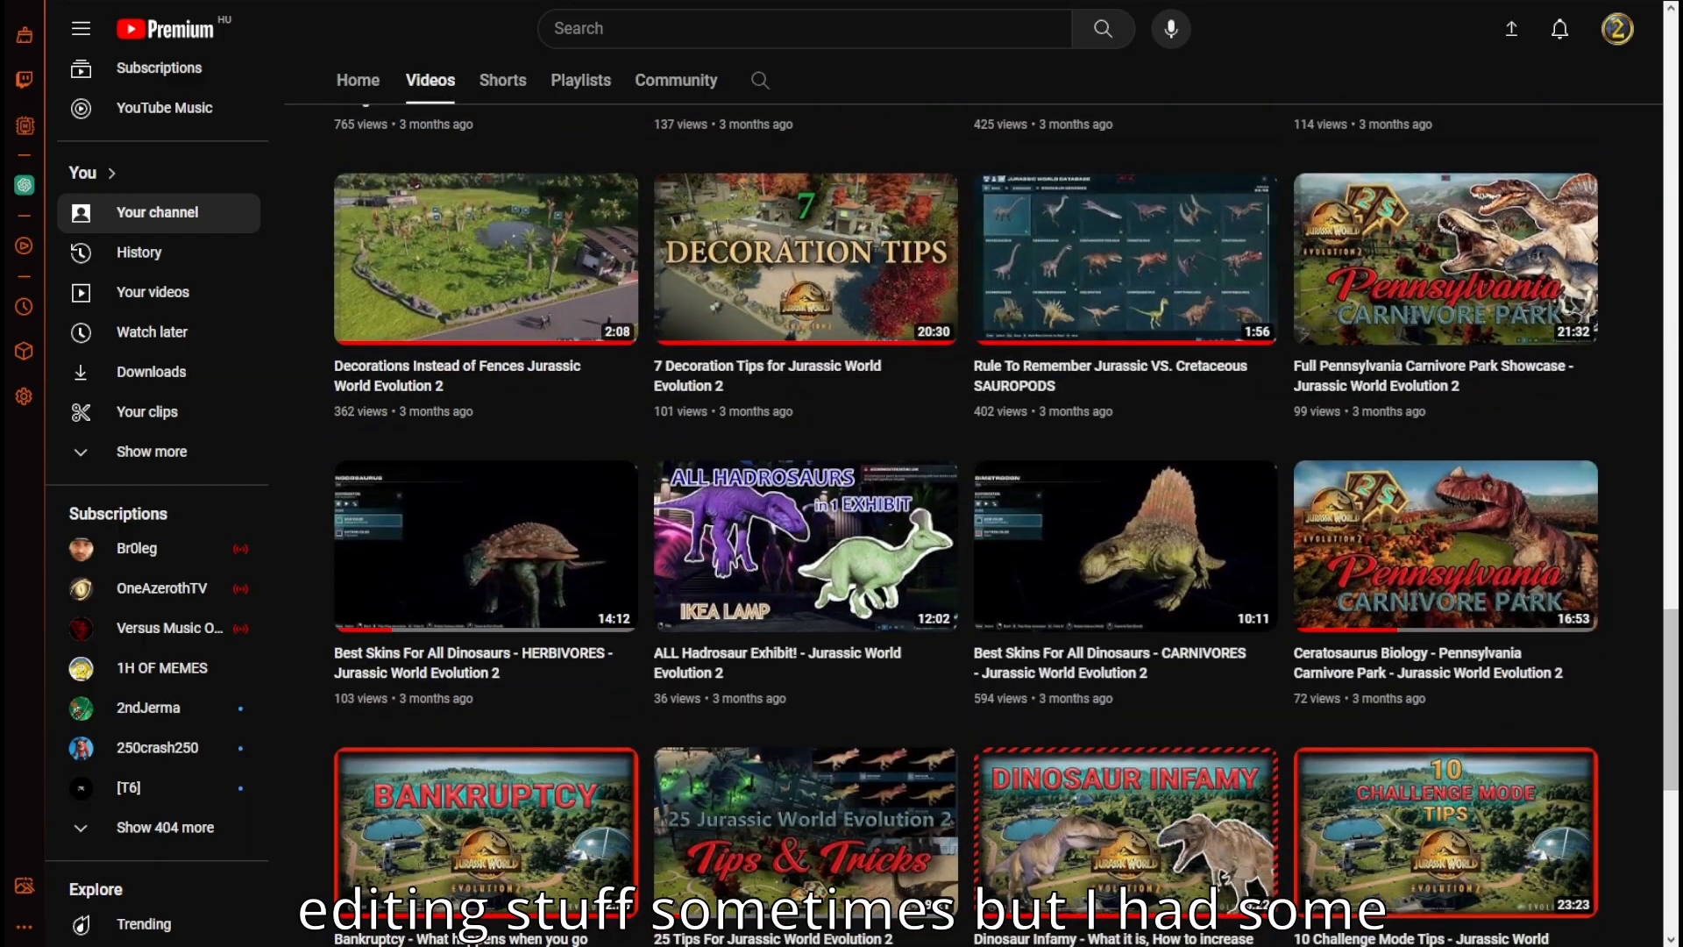
pyautogui.scroll(-4, 965, 526)
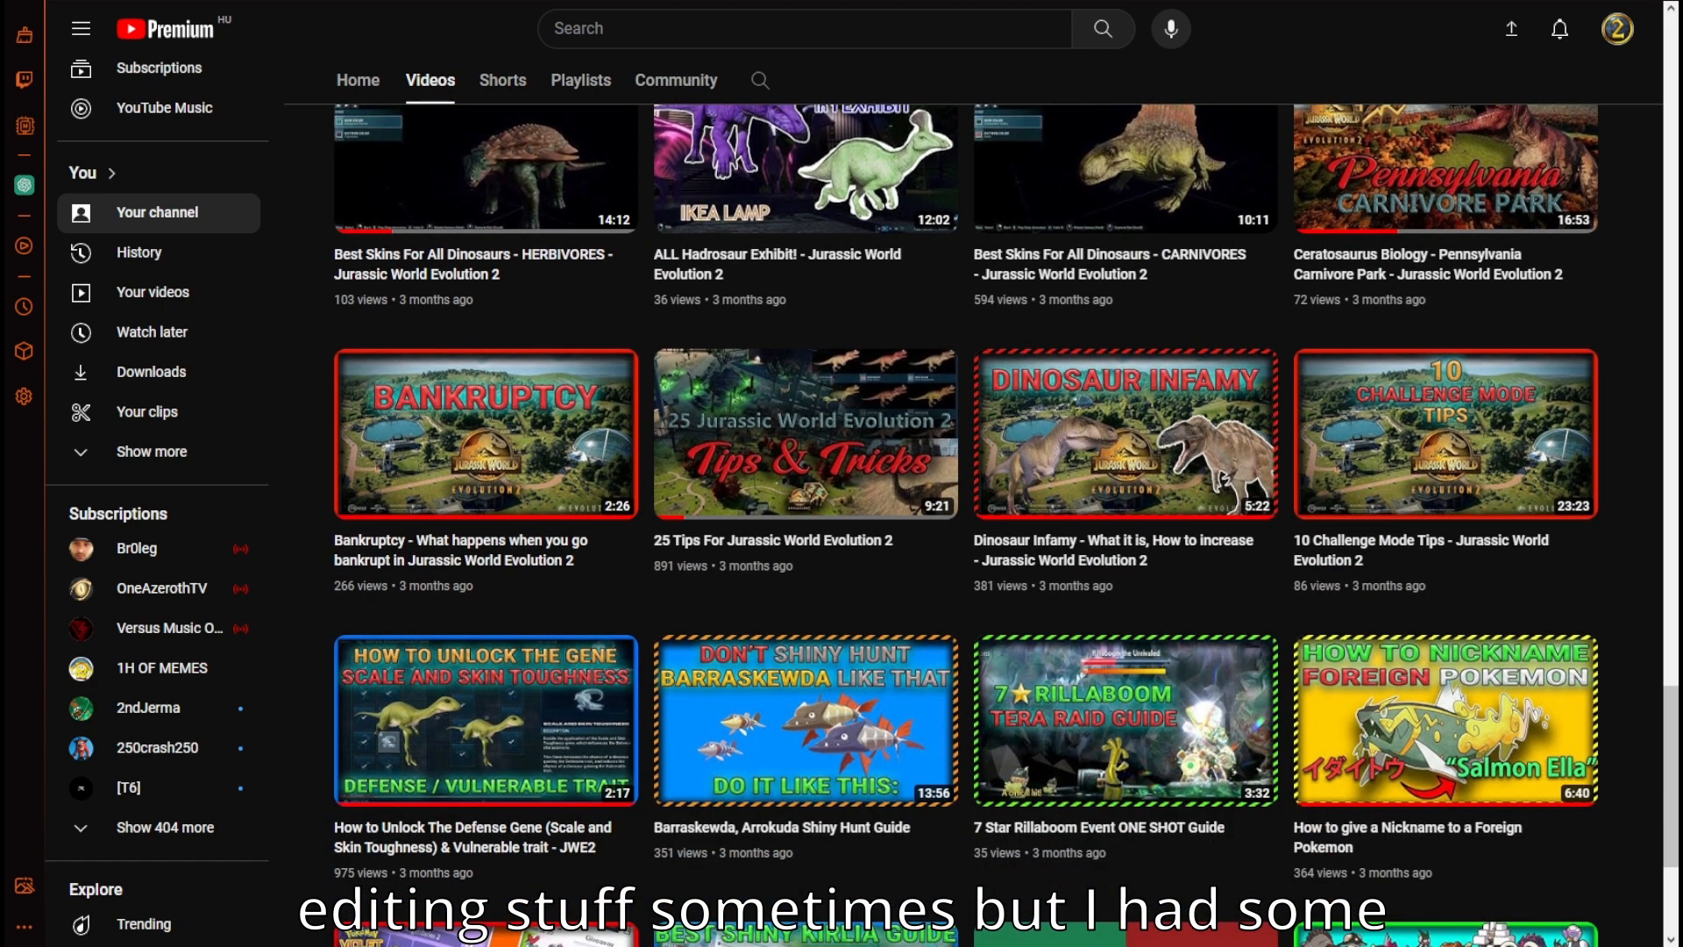
pyautogui.scroll(-2, 964, 526)
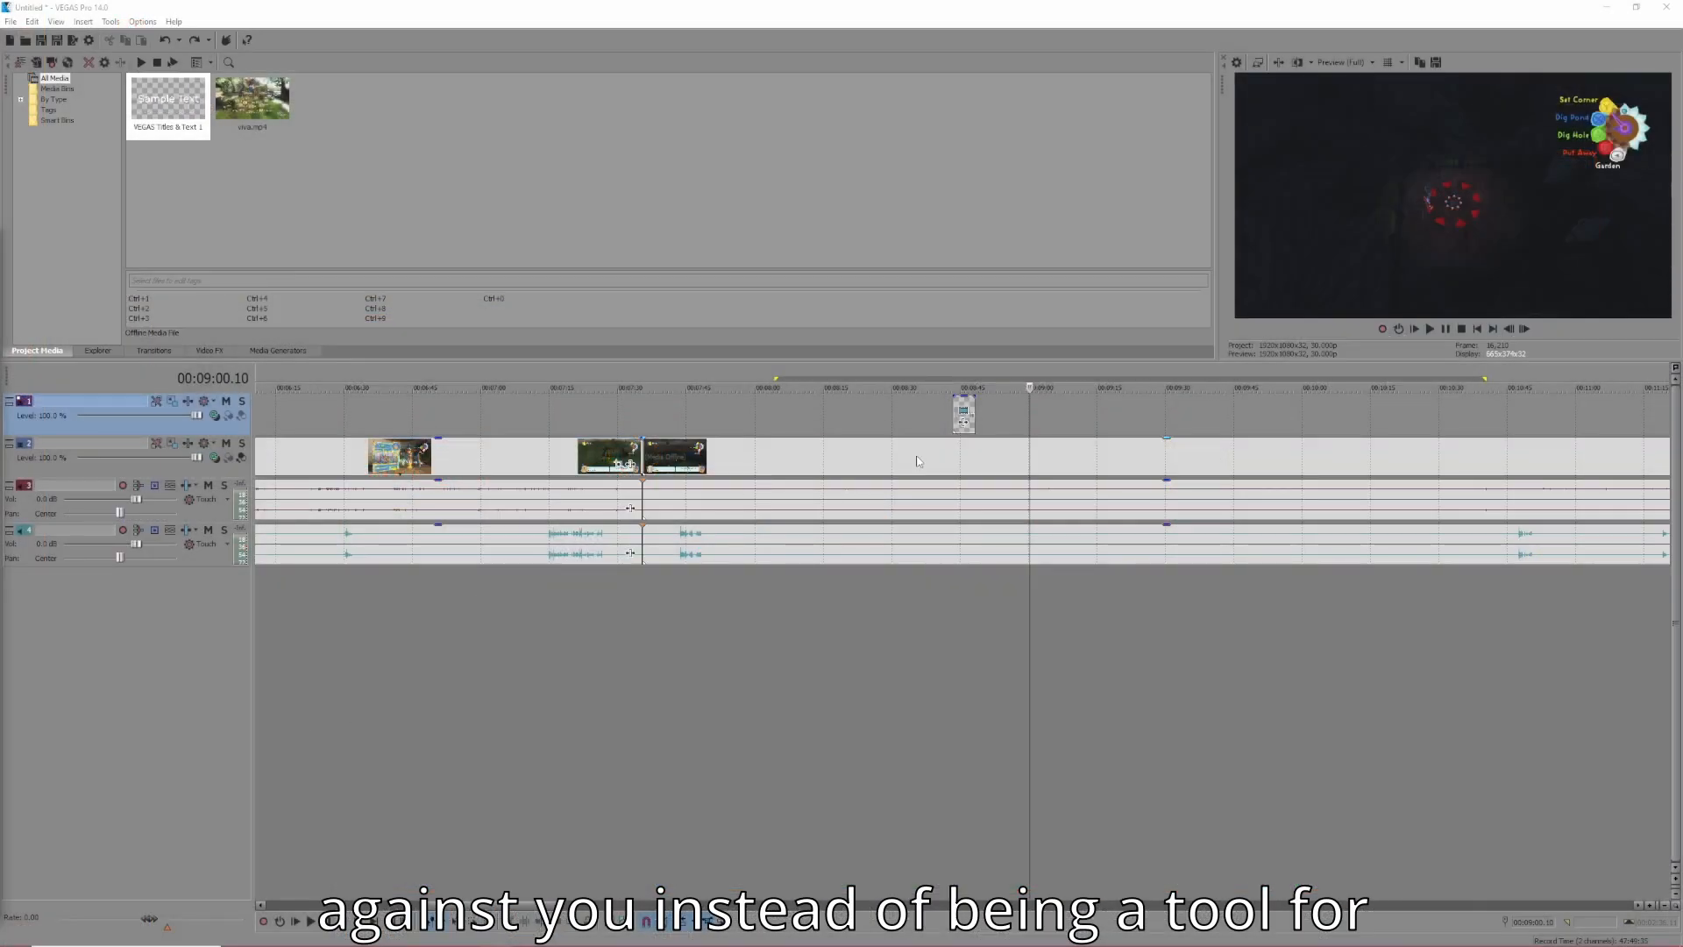
# In VEGAS Pro, examine the frames around the Sample Text event, ending with the playhead at 00:08:50.05
pyautogui.click(949, 412)
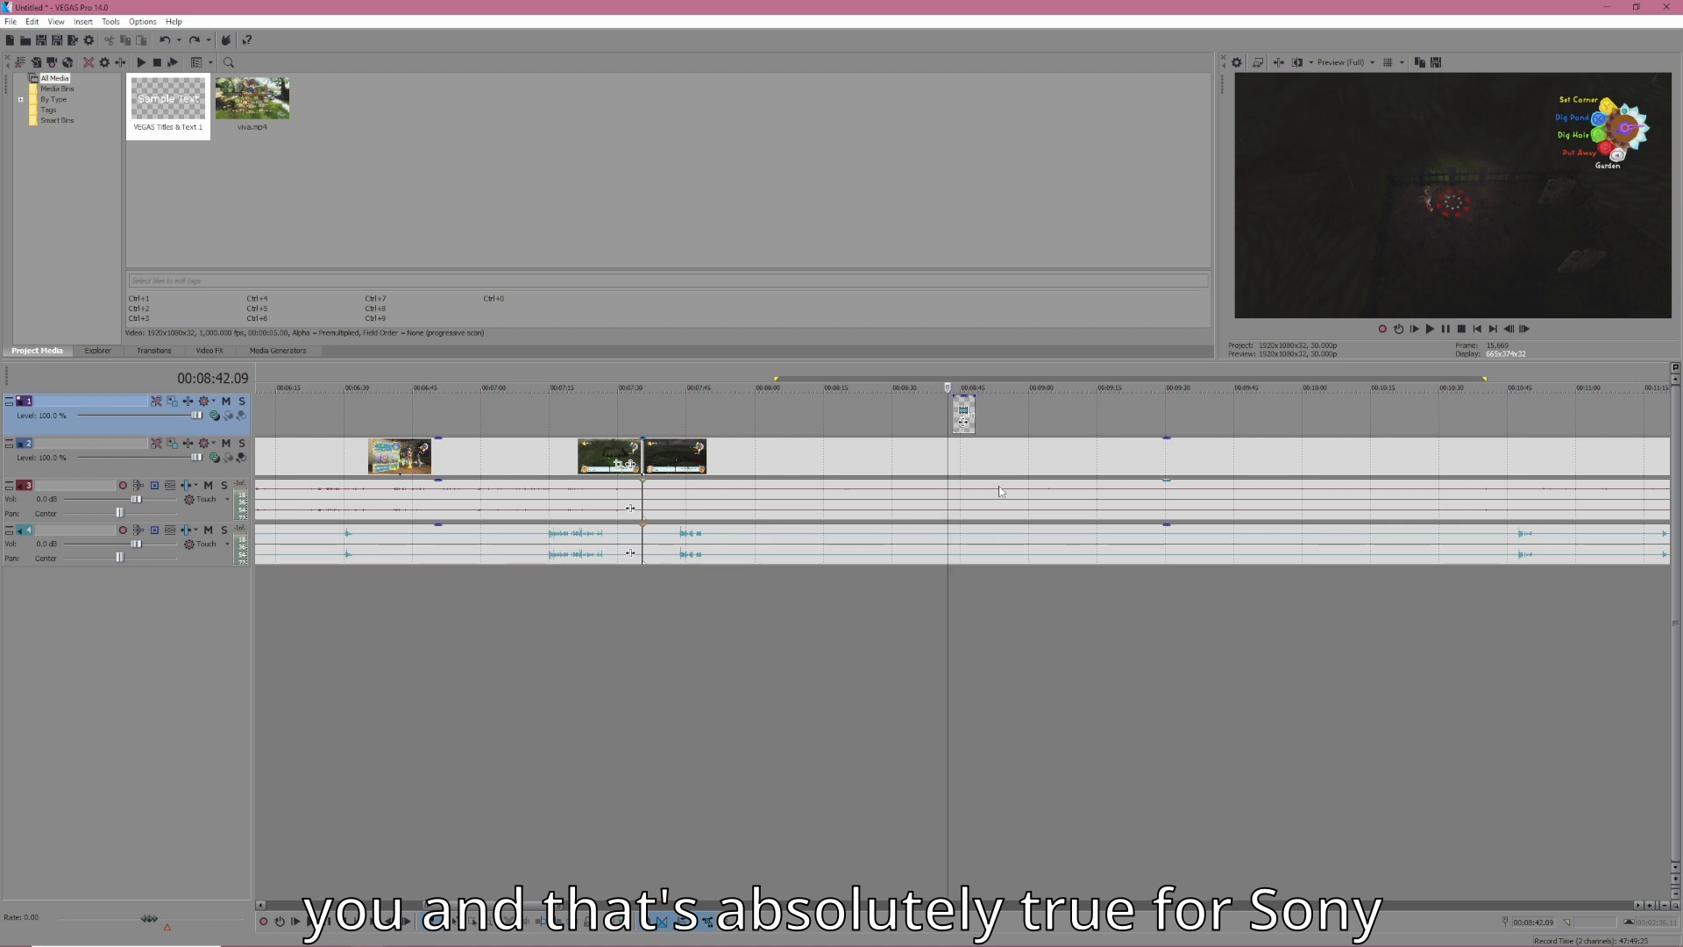
pyautogui.scroll(2, 999, 491)
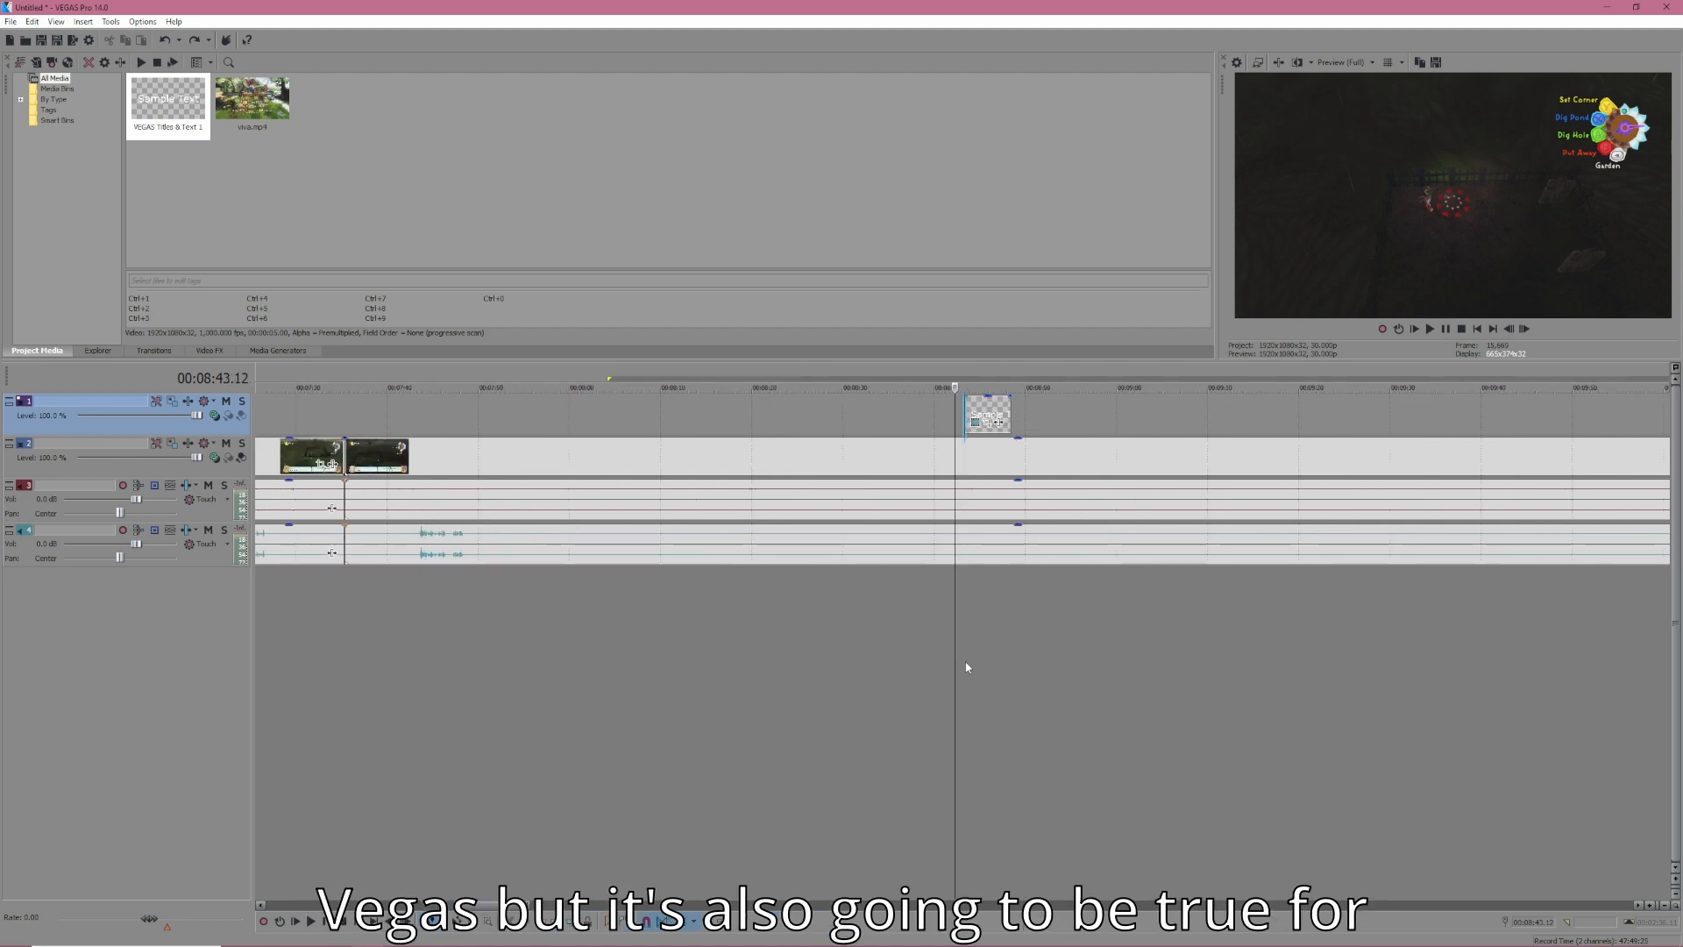
pyautogui.click(987, 667)
pyautogui.click(1049, 417)
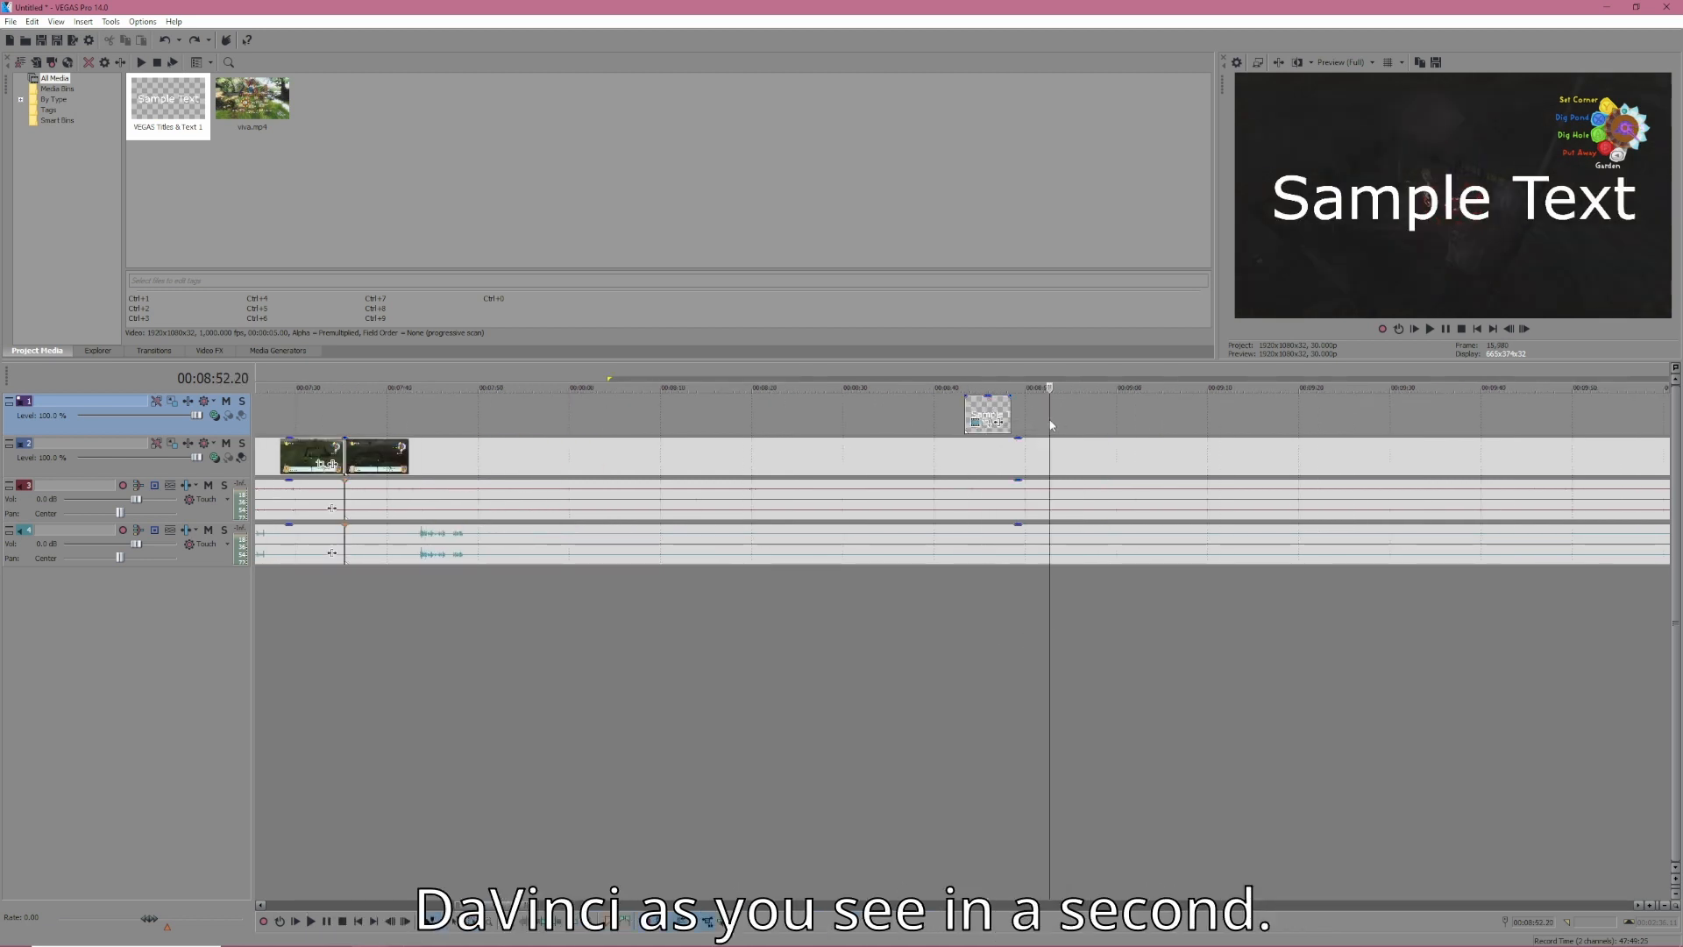
pyautogui.click(1028, 419)
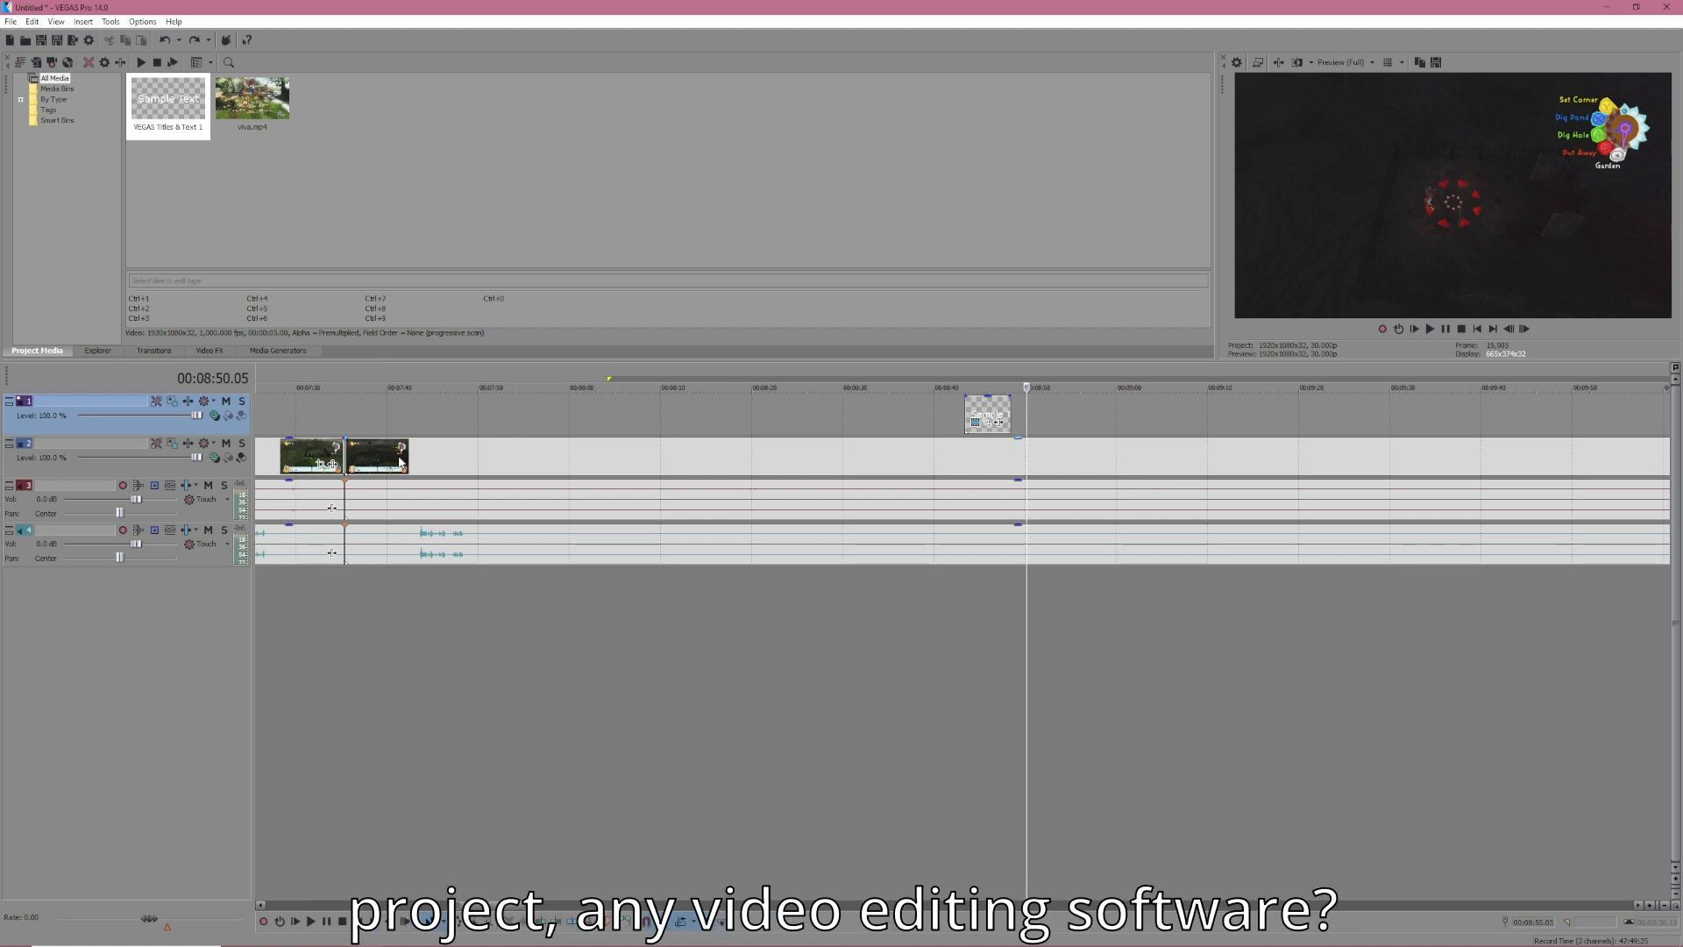
# Place the playhead at 00:07:49.12, shortly after the cut in the footage
pyautogui.click(387, 420)
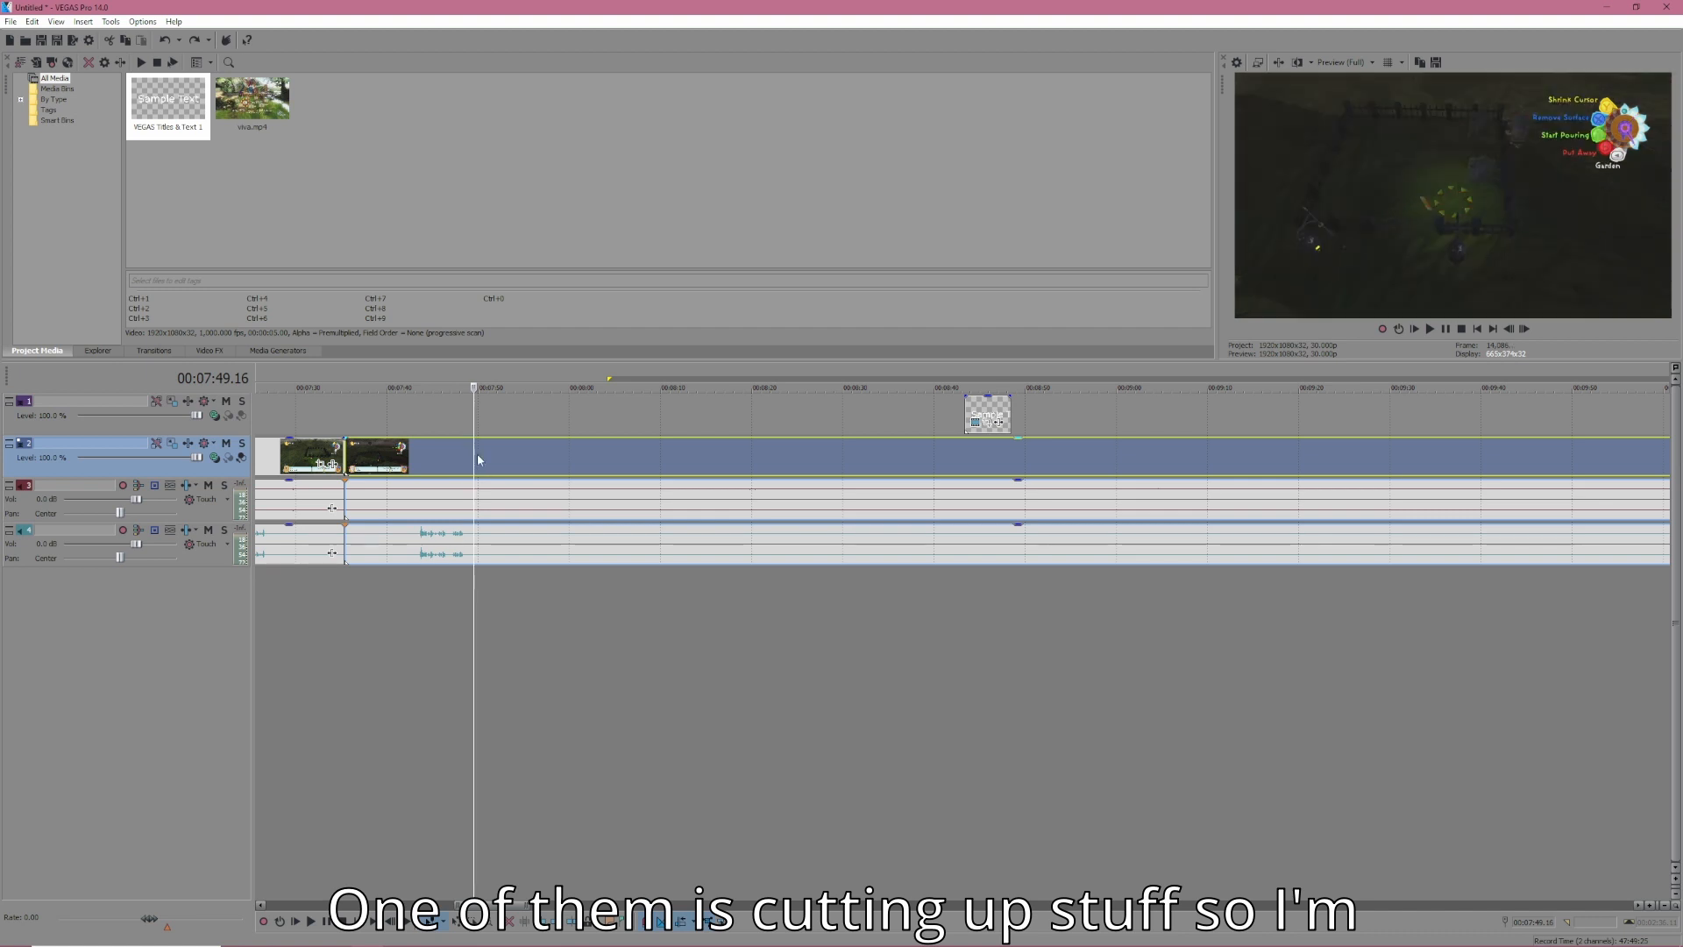
pyautogui.scroll(-4, 993, 649)
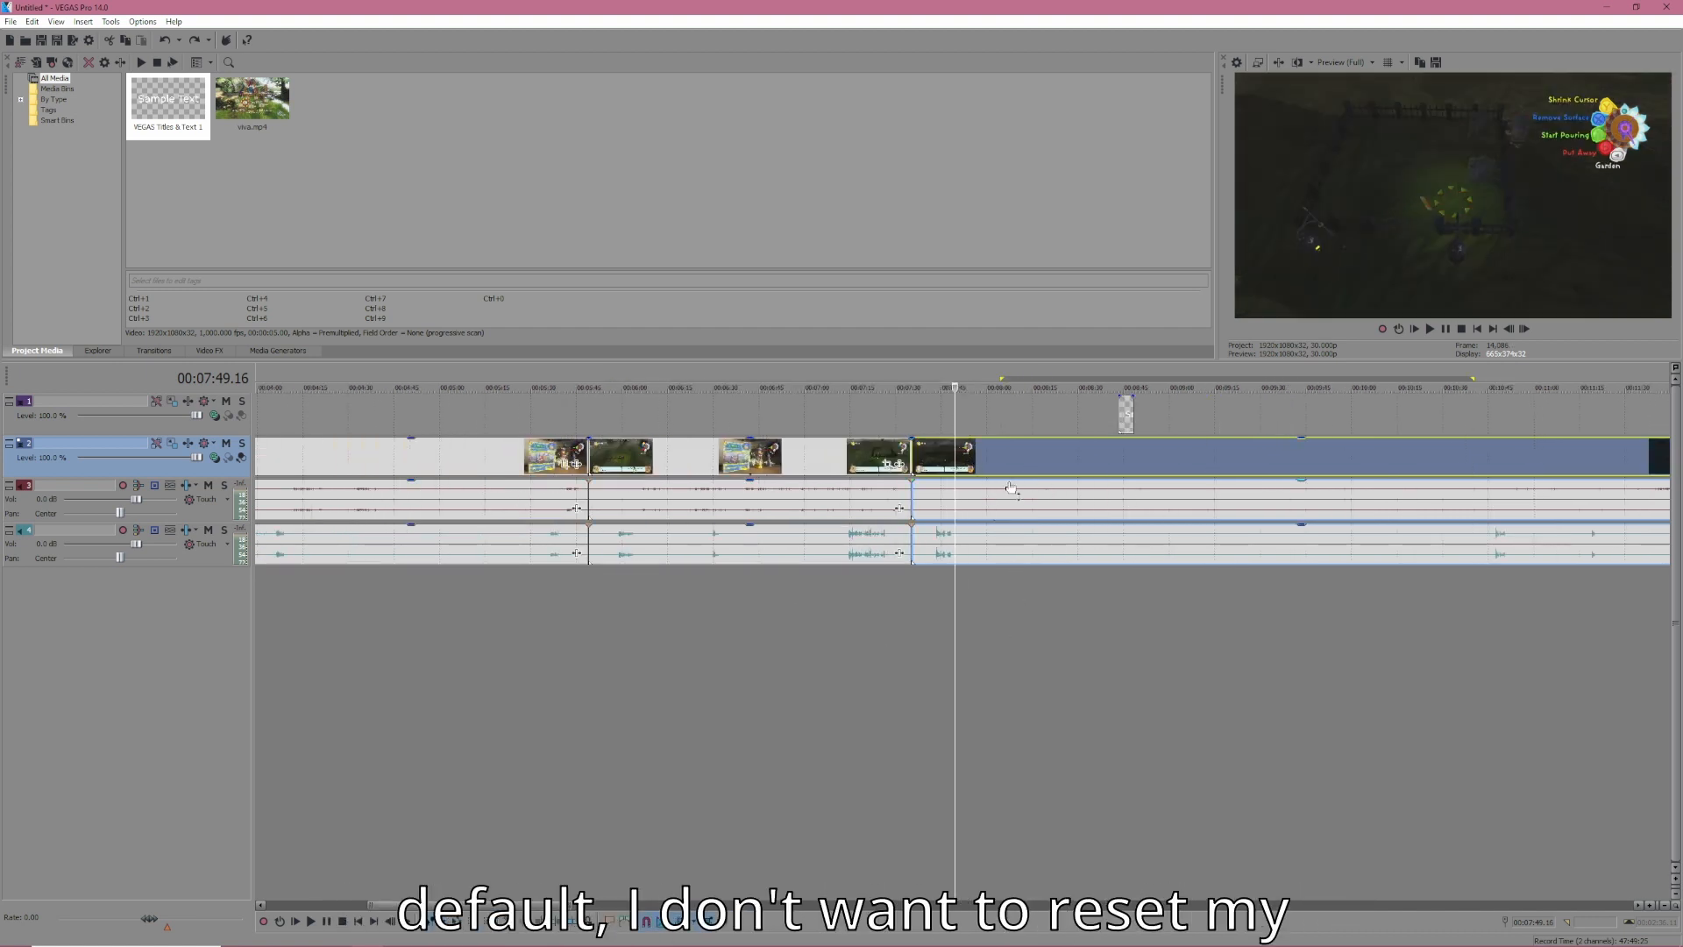
pyautogui.scroll(1, 1000, 491)
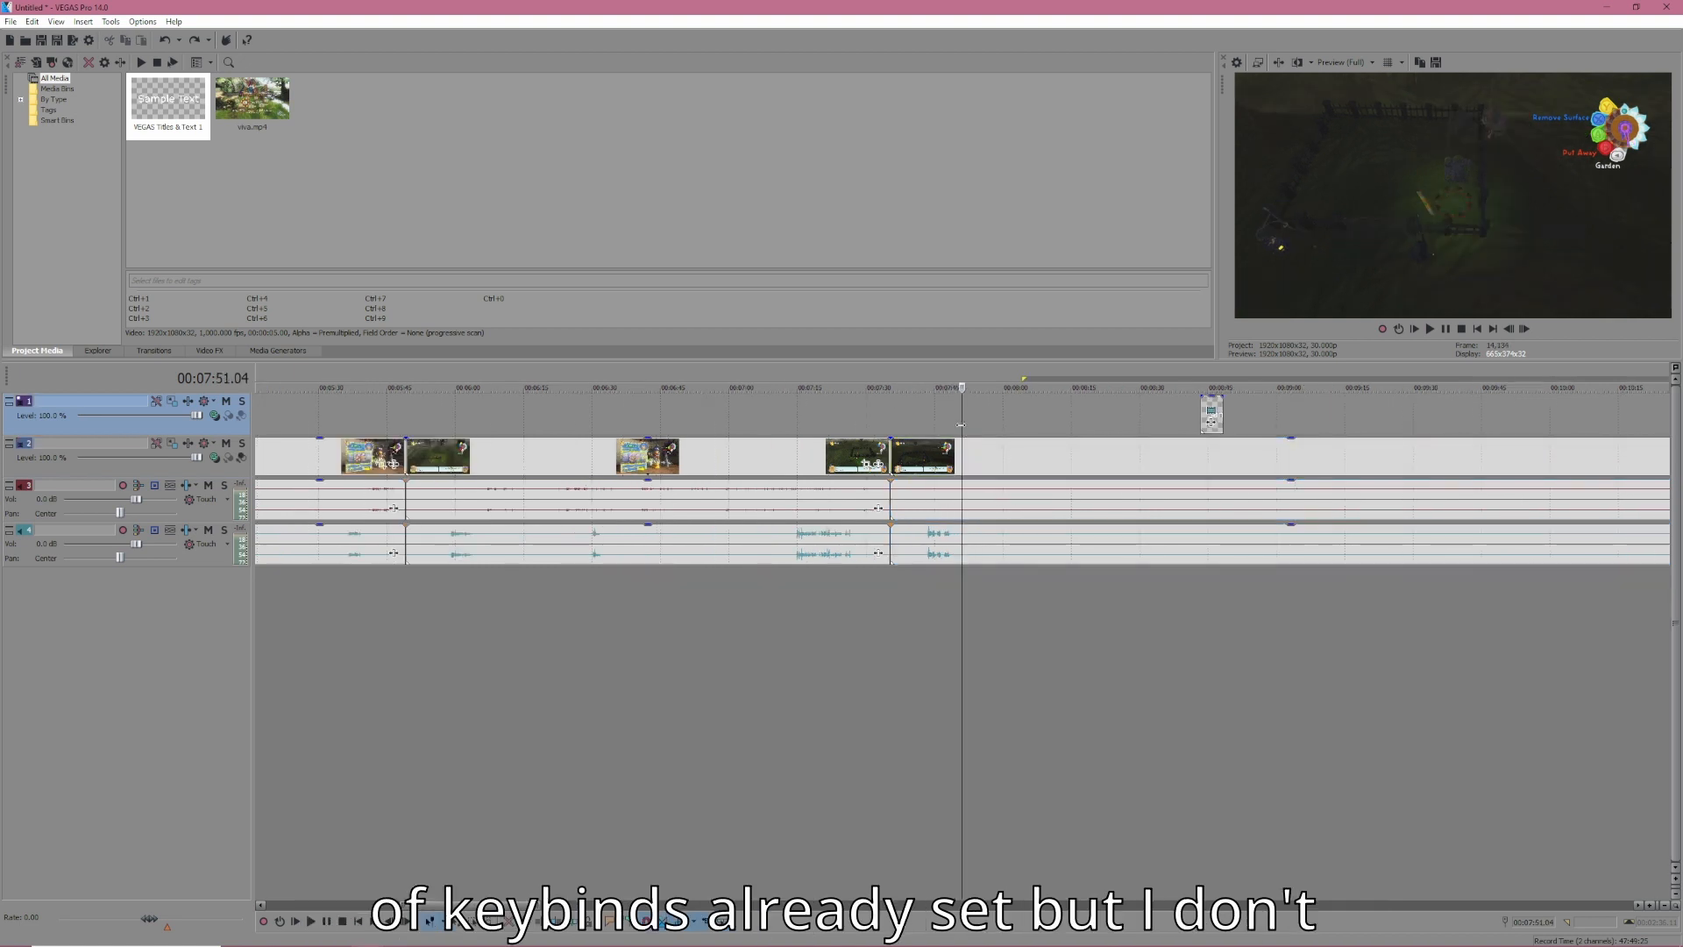
pyautogui.click(959, 427)
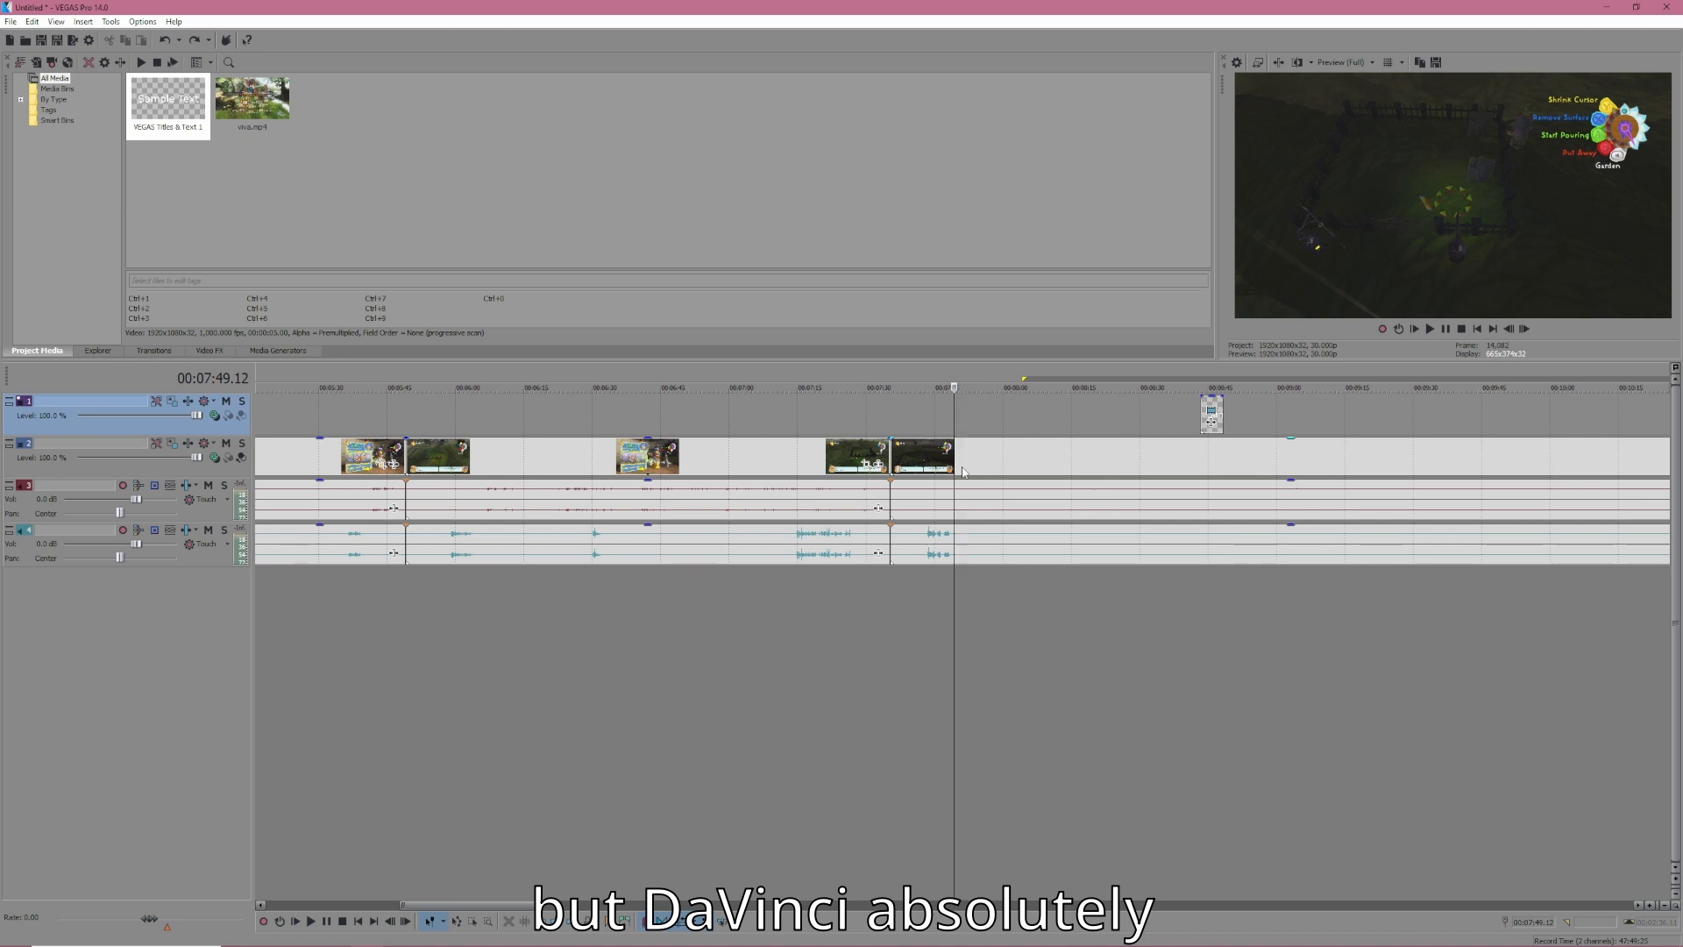
pyautogui.hotkey('alt', 'Tab')
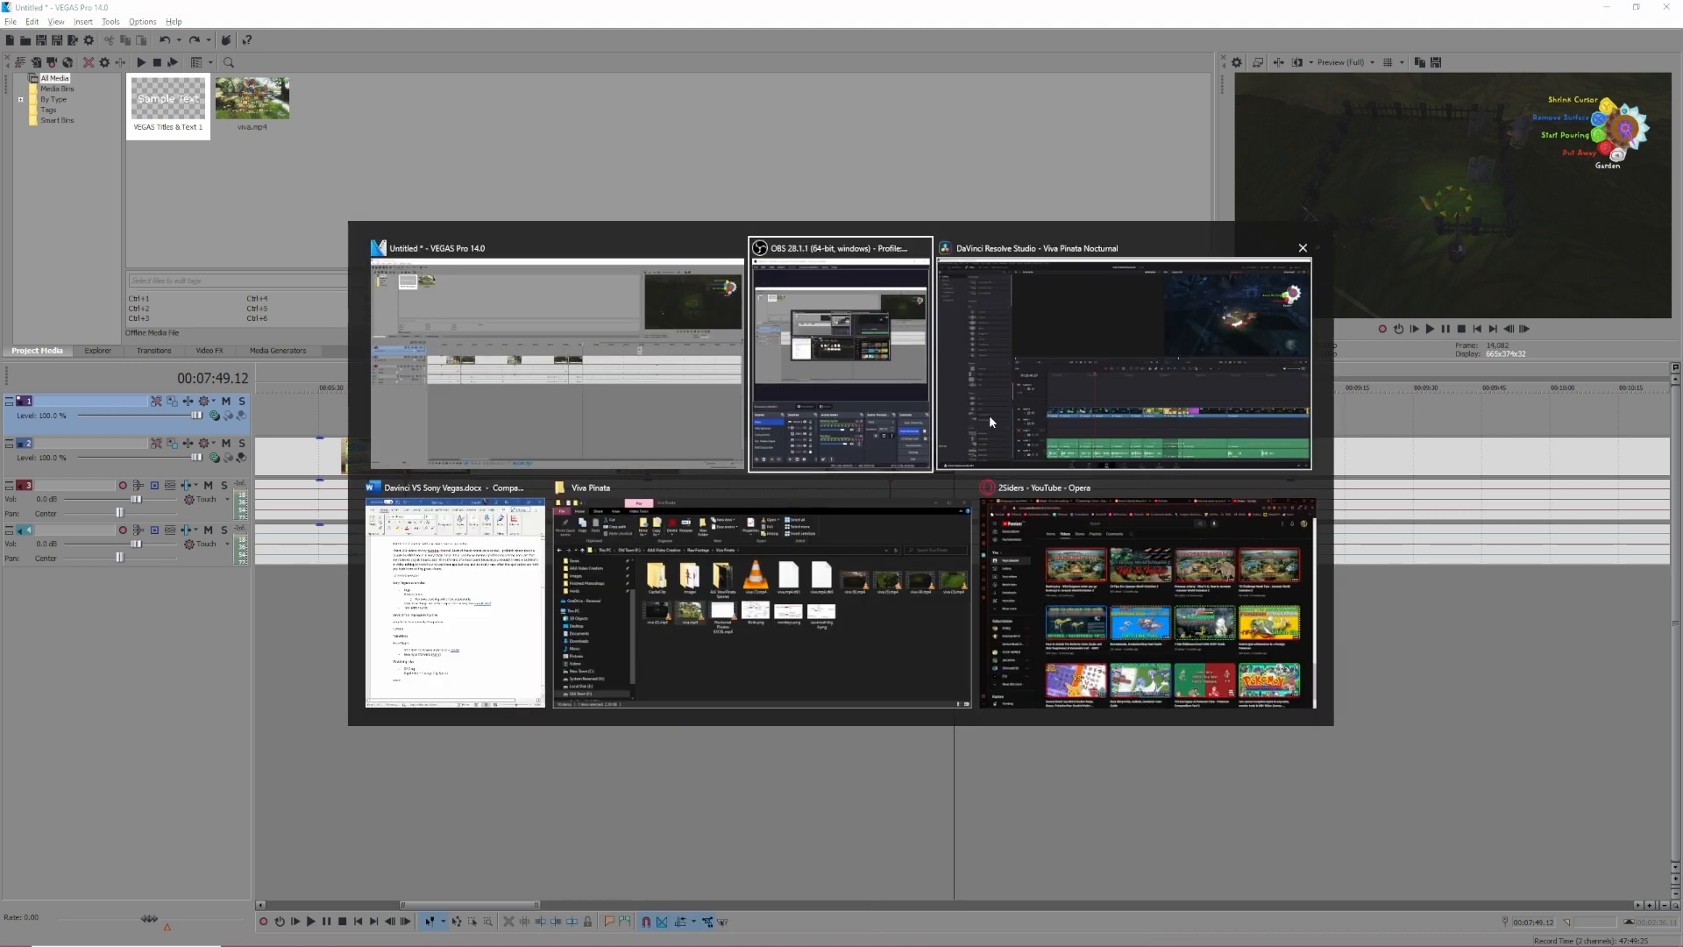
pyautogui.click(1017, 403)
pyautogui.hotkey('alt', 'Tab')
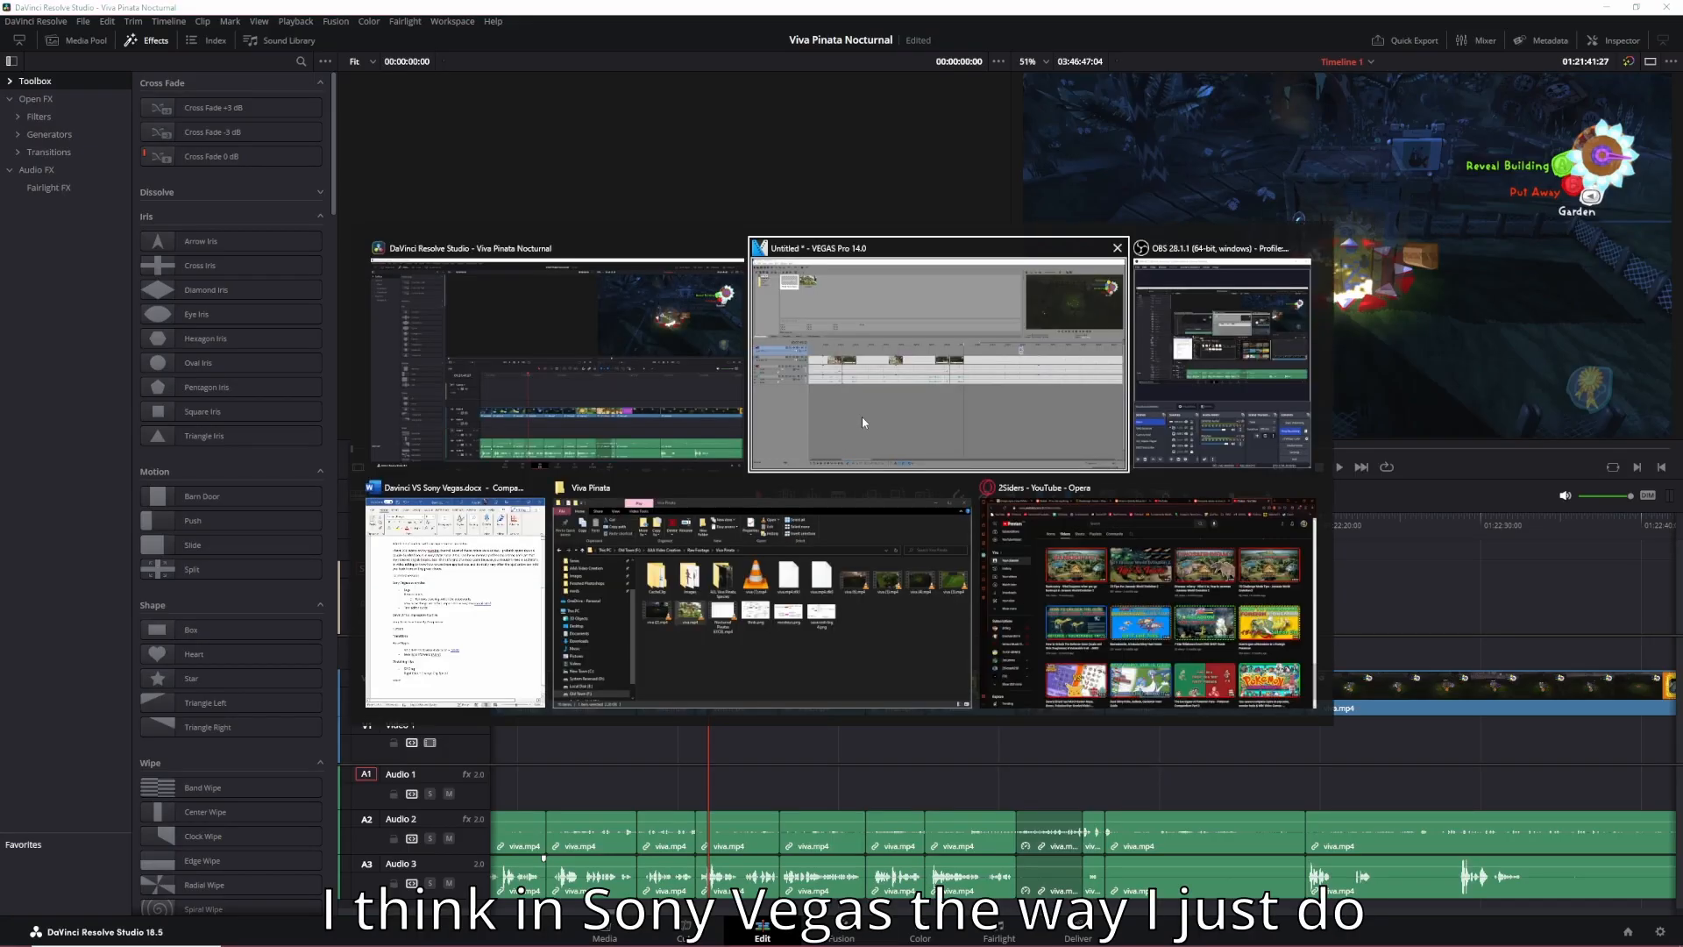
pyautogui.click(861, 417)
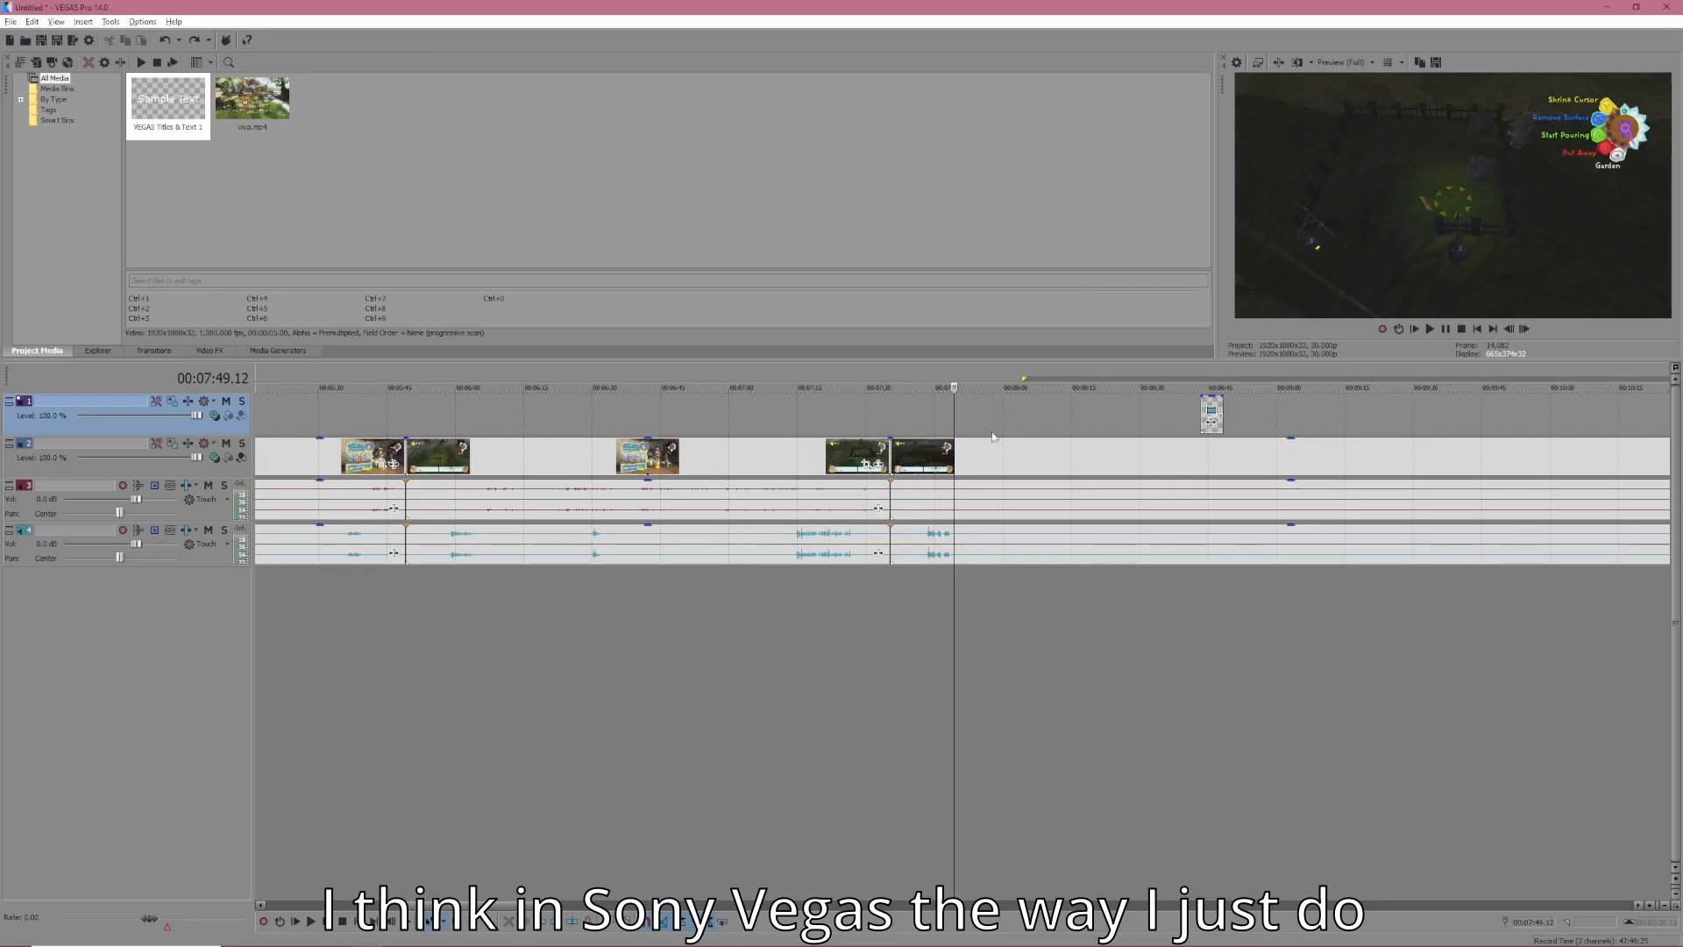
# Split the footage at 00:07:48.24 and 00:08:09.09, and ripple-delete the section between the two cuts
pyautogui.click(956, 458)
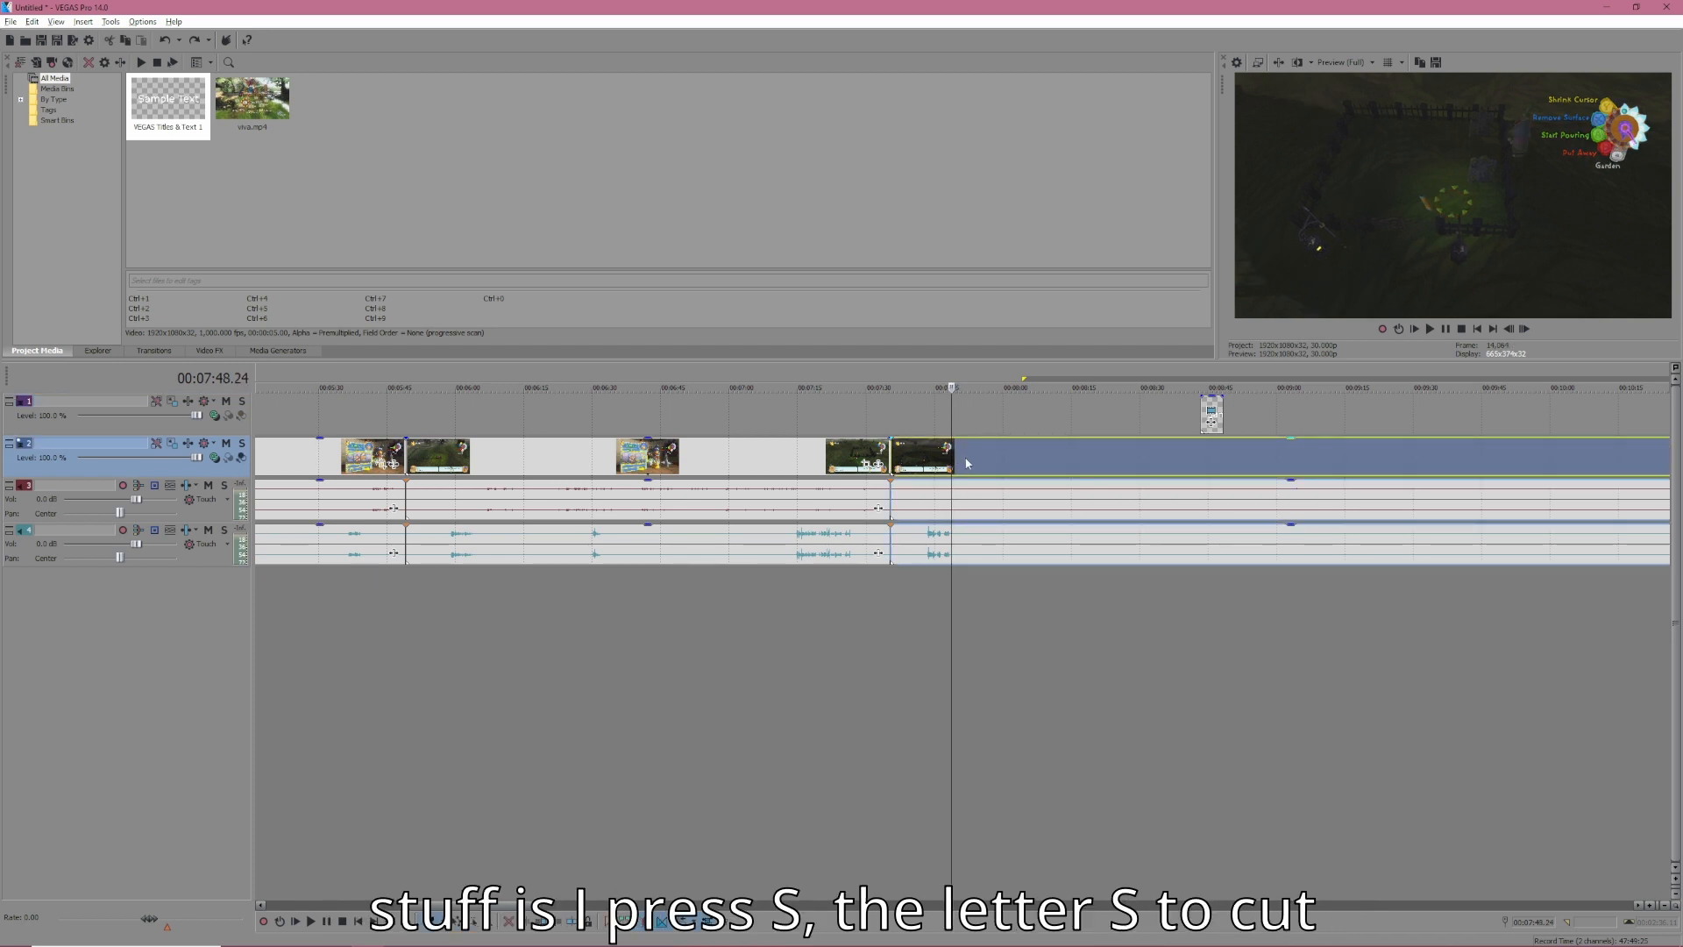
pyautogui.press('s')
pyautogui.click(1046, 460)
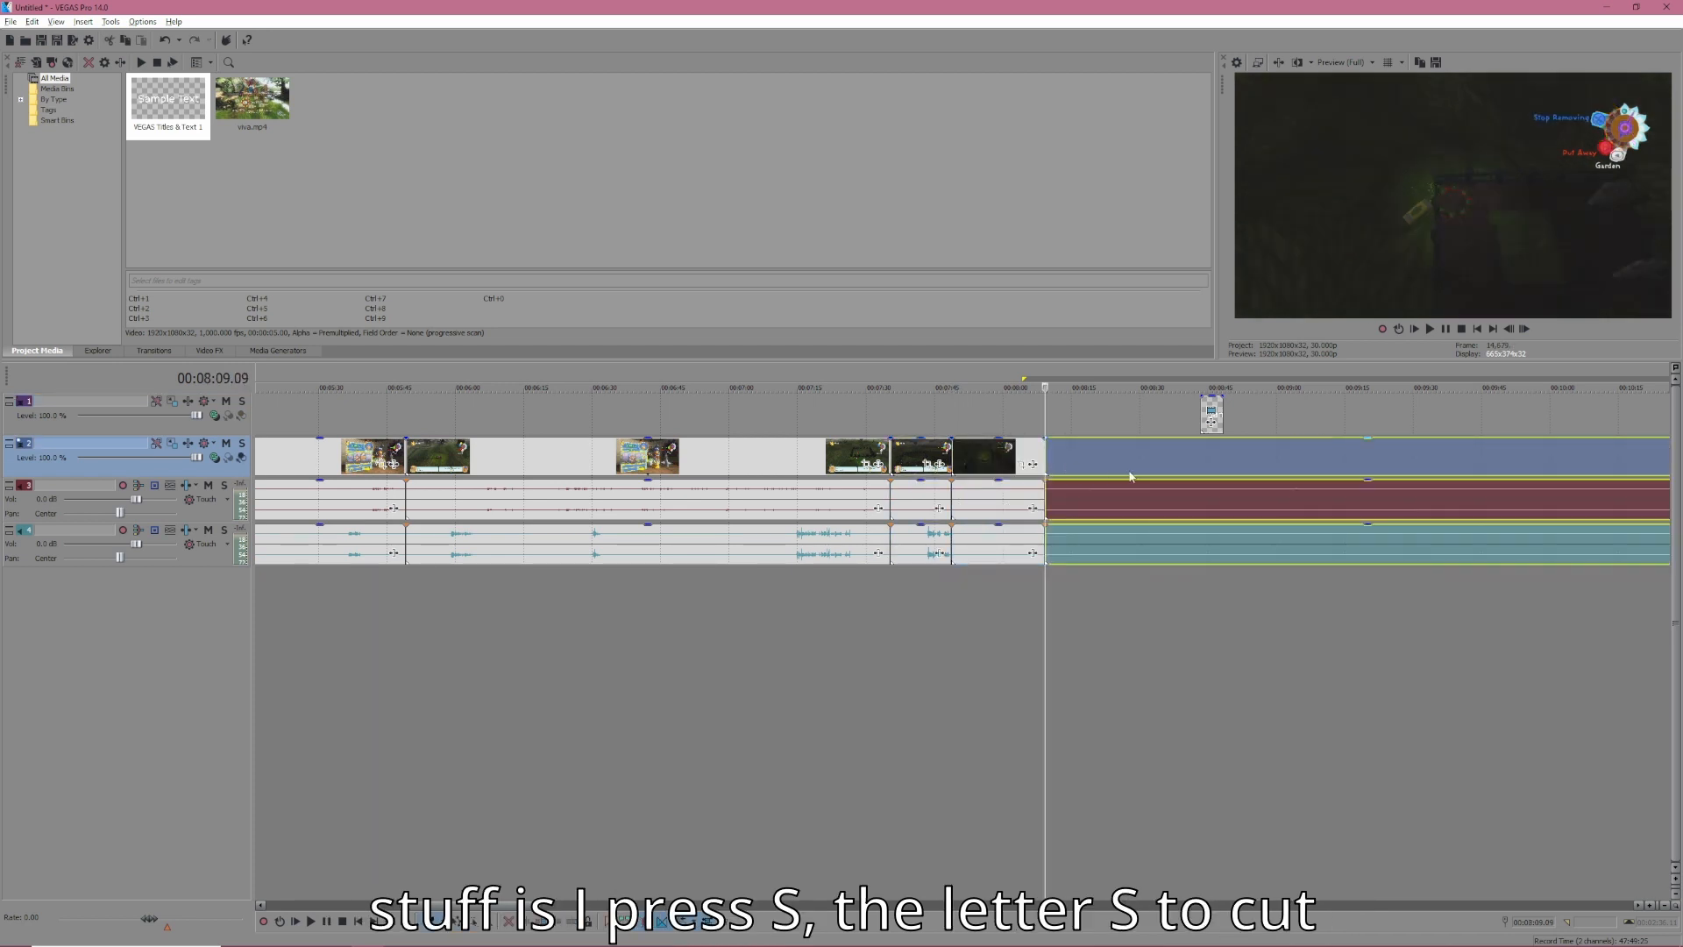
pyautogui.press('s')
pyautogui.click(1010, 462)
pyautogui.press('Delete')
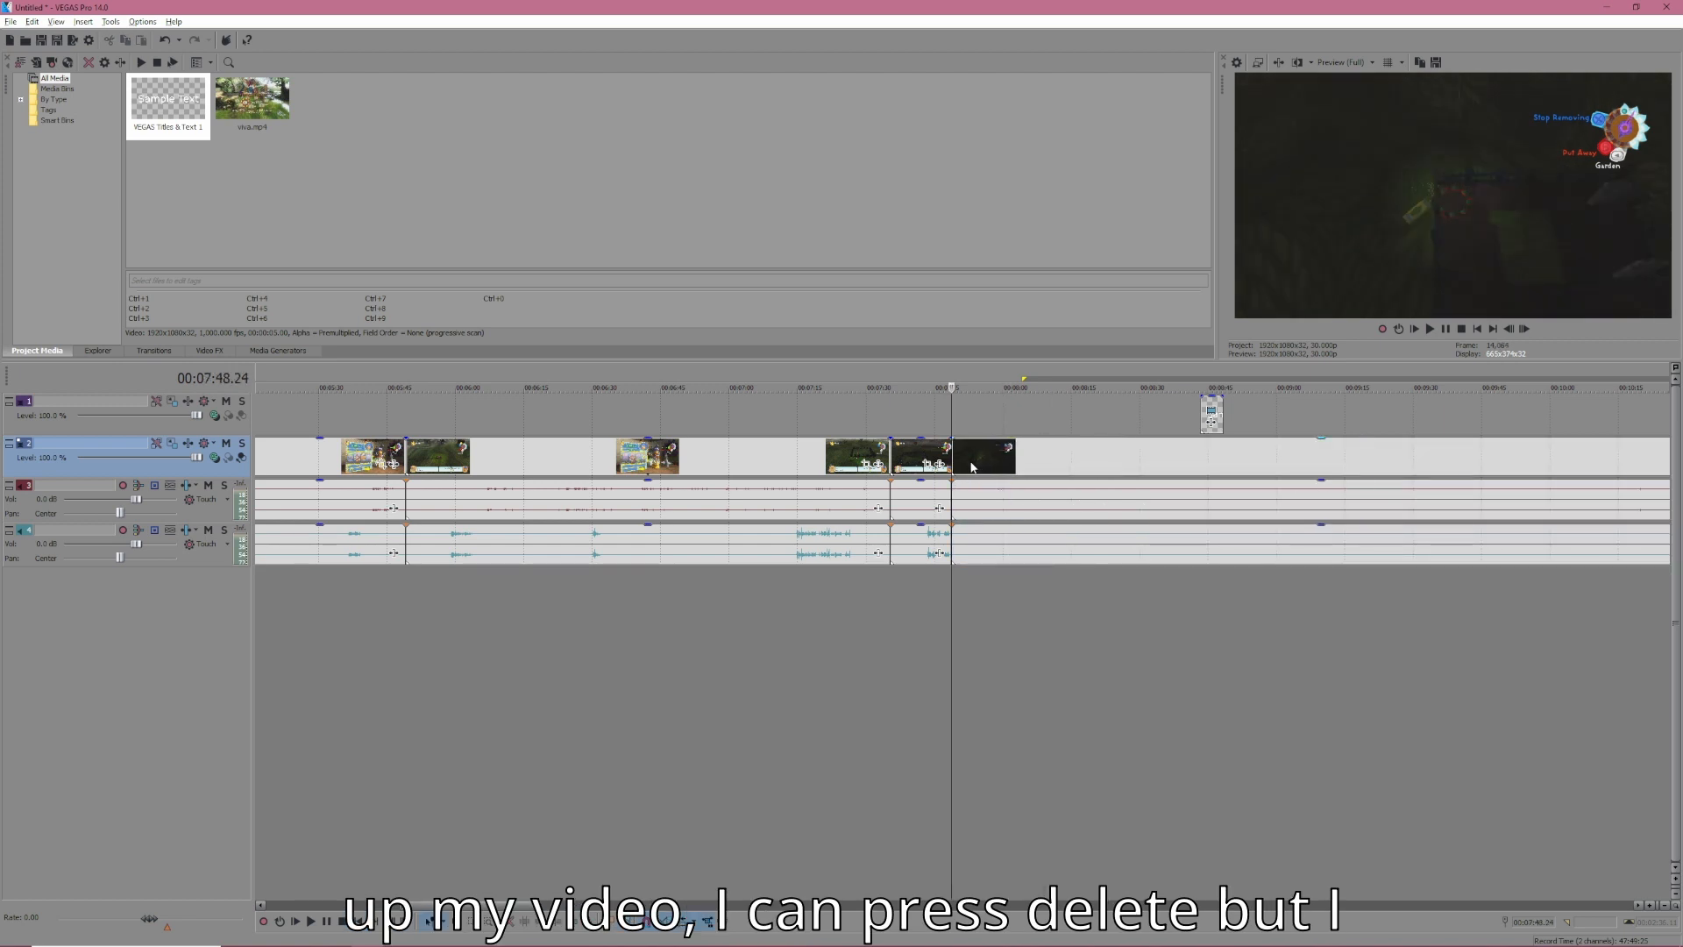
# Split the footage again near 00:08:09 and ripple-delete the piece between 00:07:48.24 and the new cut
pyautogui.click(977, 462)
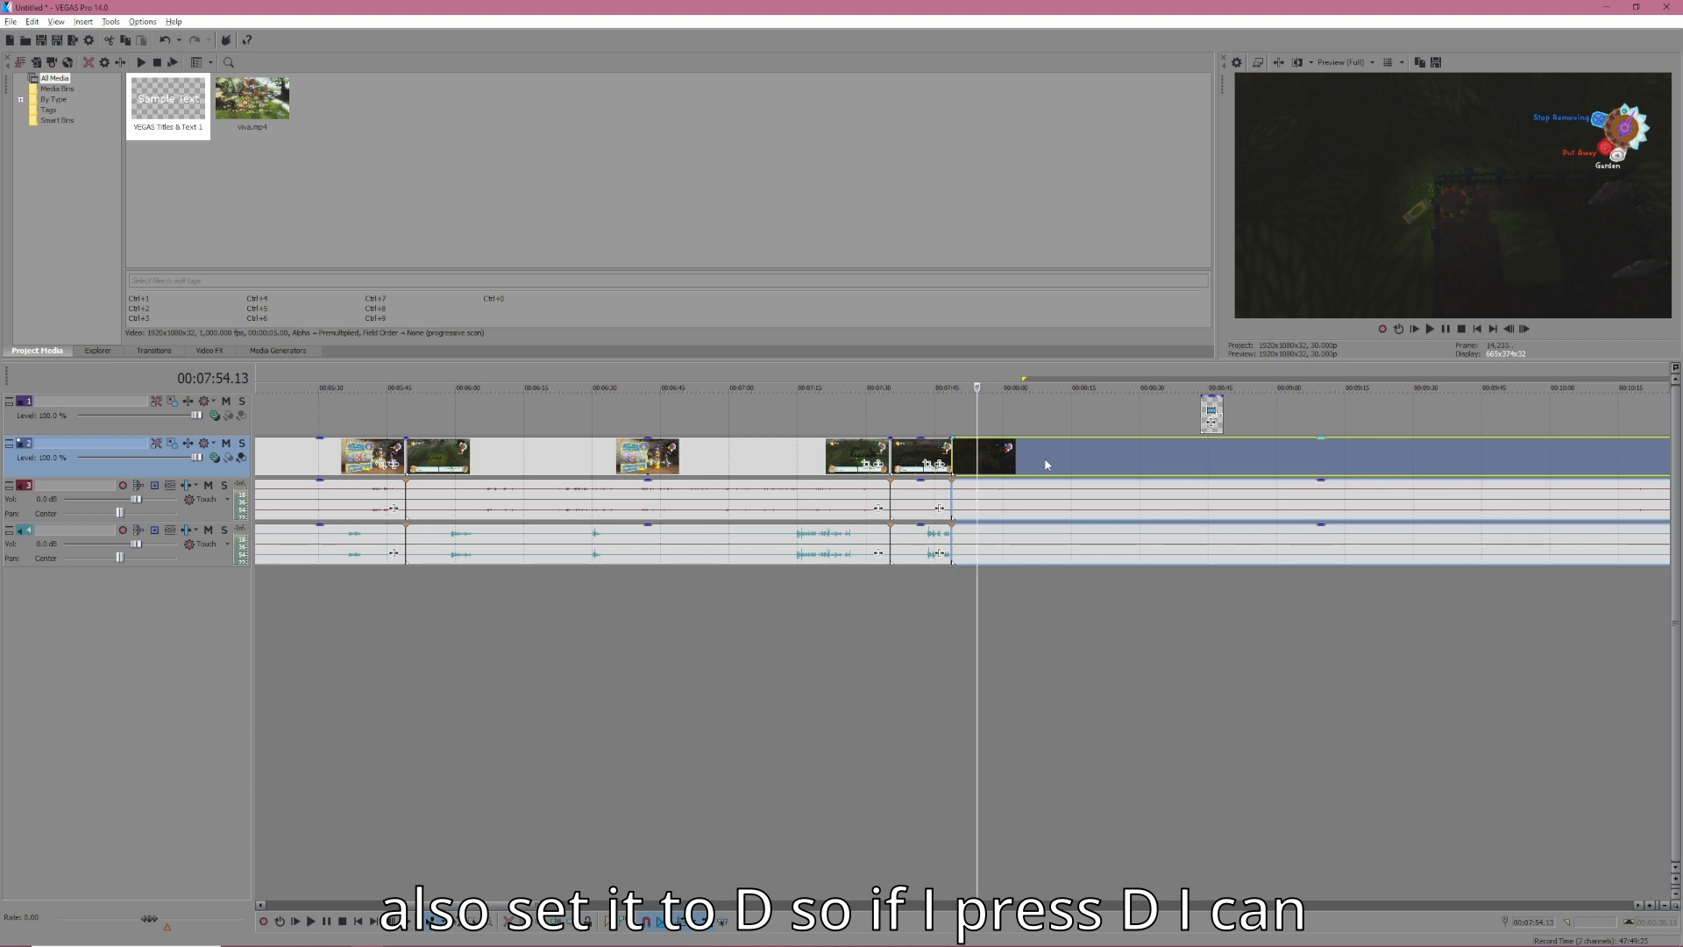
pyautogui.click(1045, 462)
pyautogui.press('s')
pyautogui.click(980, 452)
pyautogui.press('Delete')
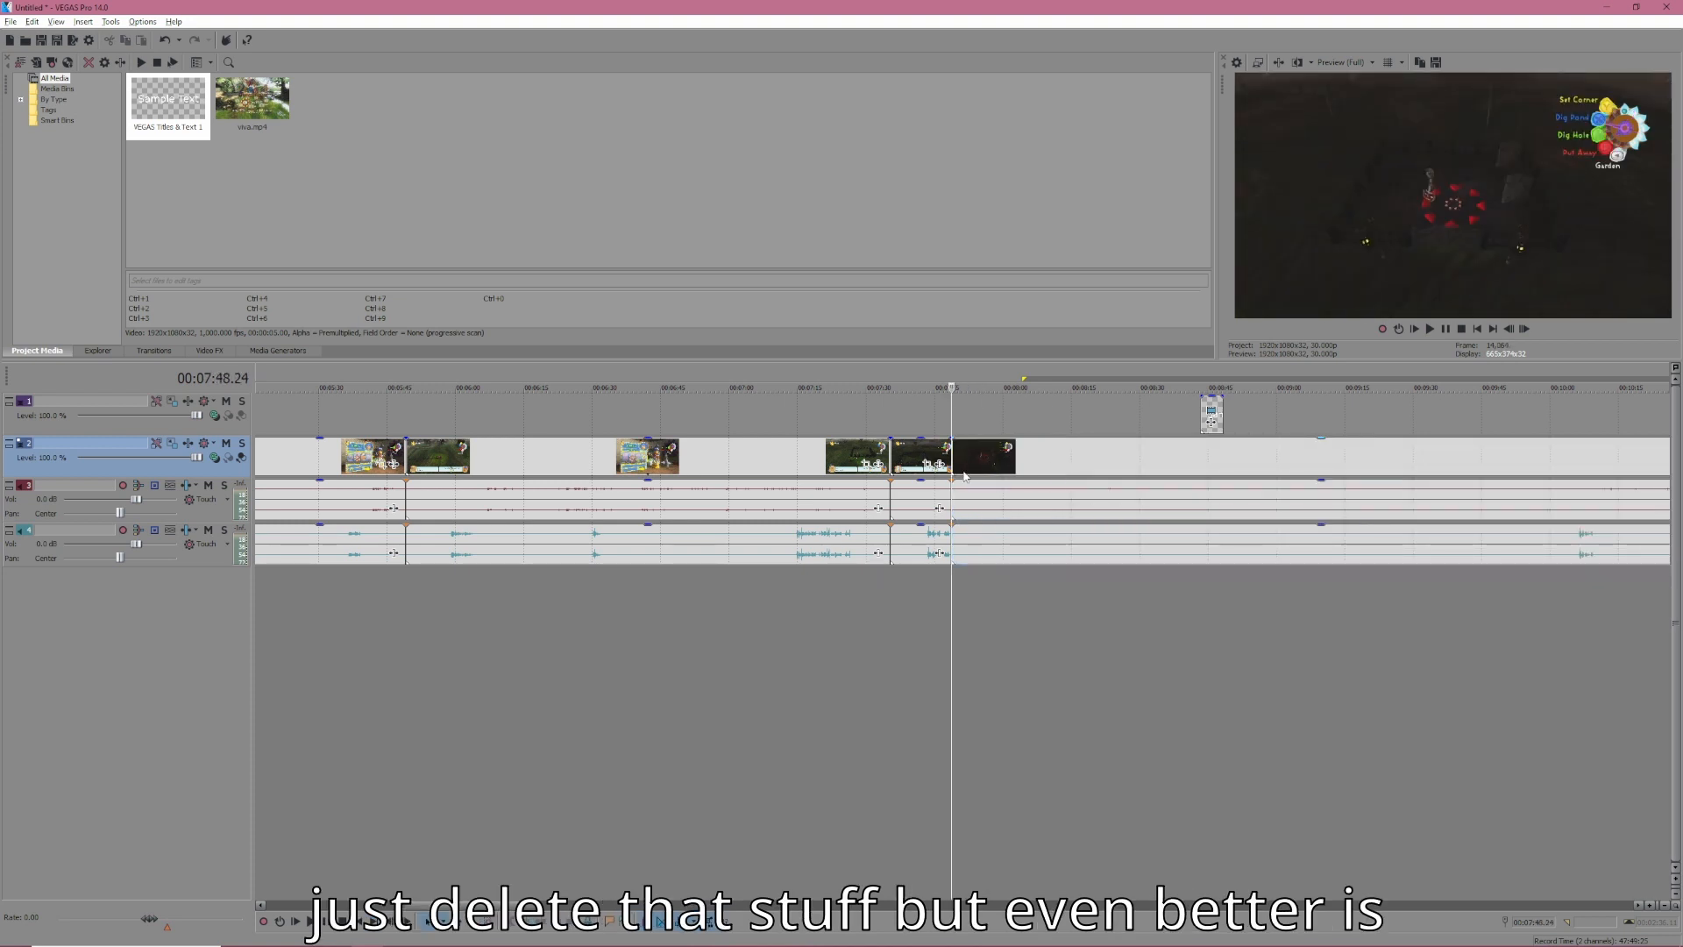
# Select the time range from 00:07:48.24 to 00:10:02.27 across all tracks and ripple-delete it
pyautogui.click(945, 406)
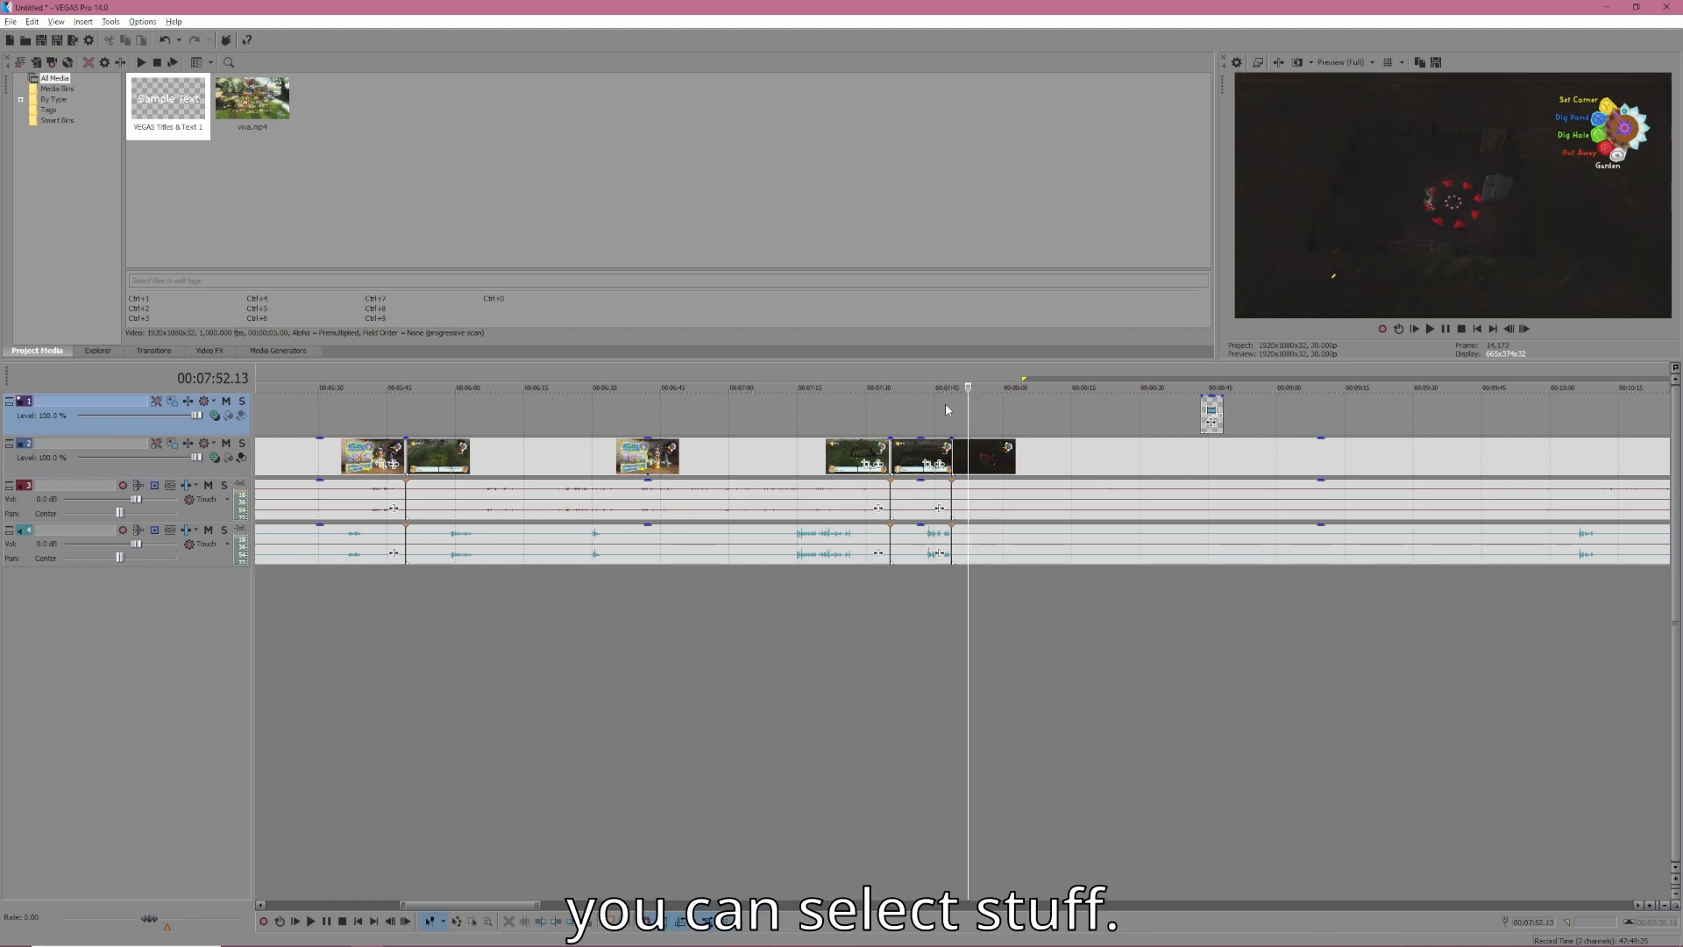
pyautogui.moveTo(955, 407); pyautogui.dragTo(1627, 602)
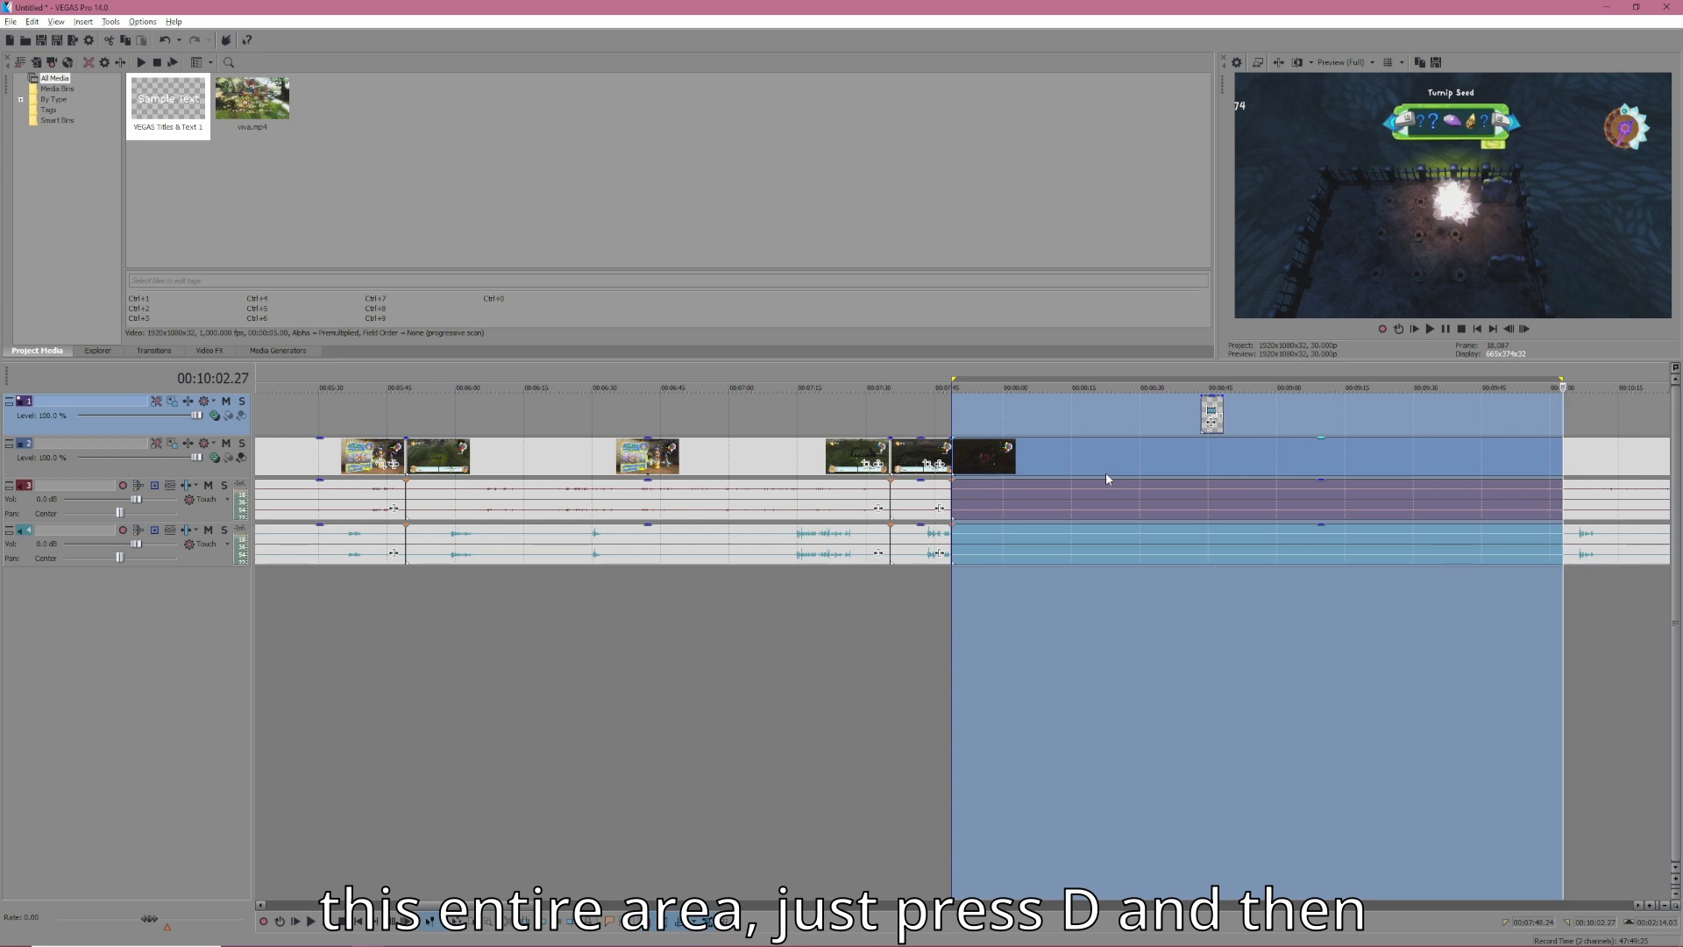
pyautogui.press('Delete')
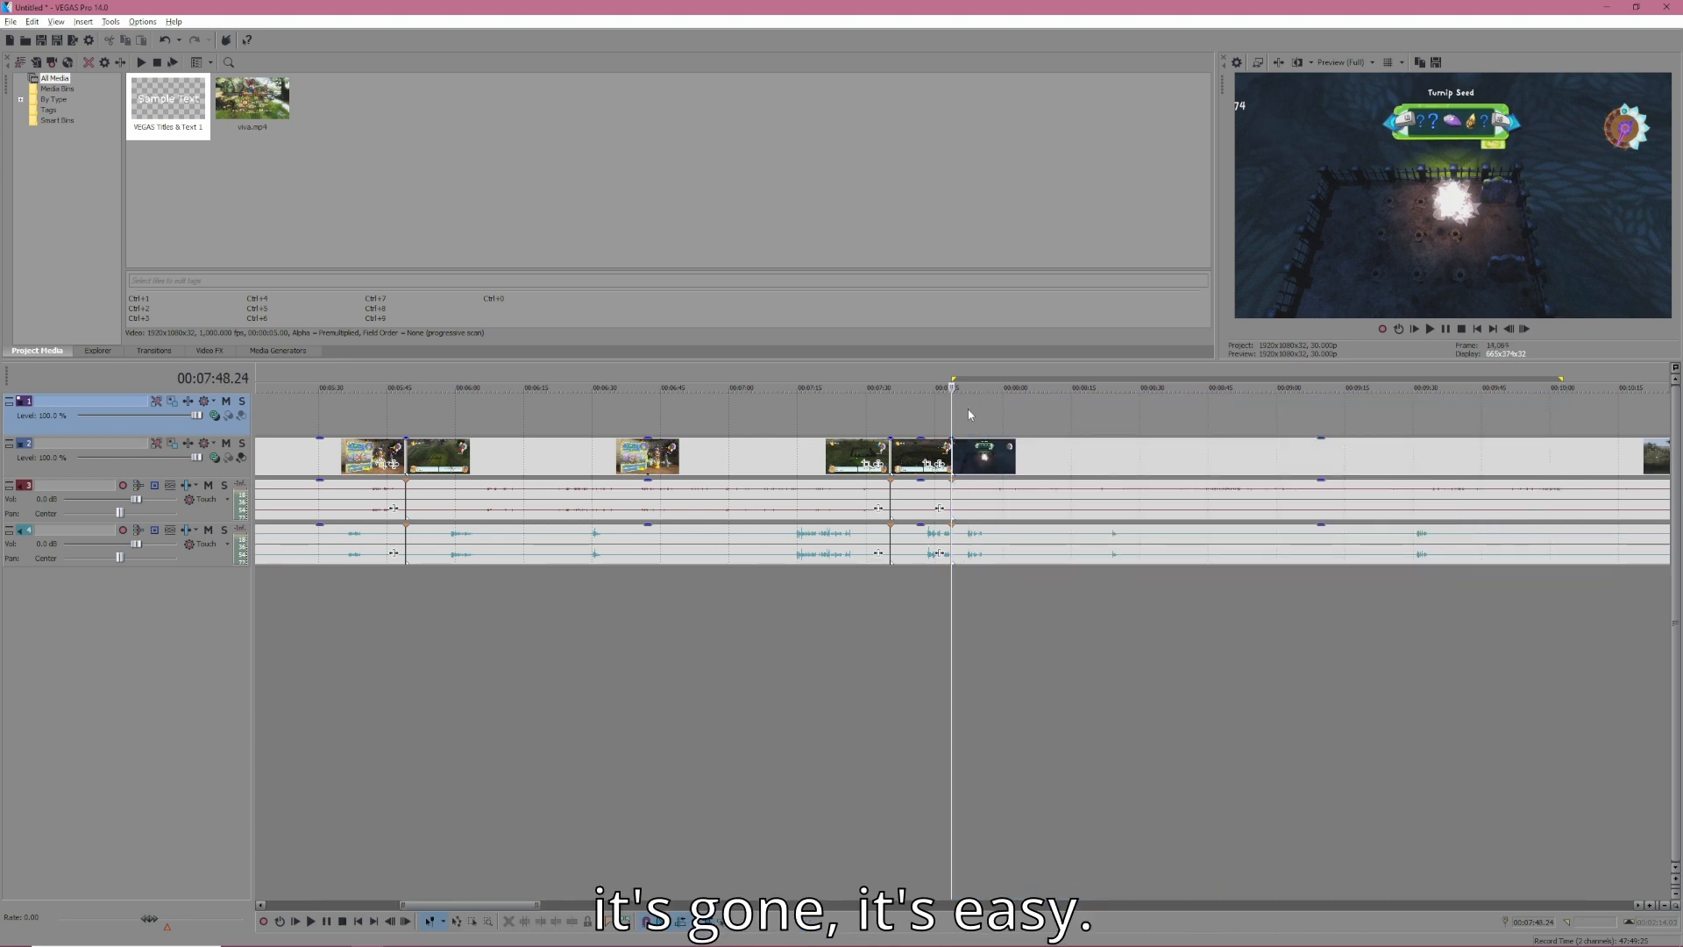
# Ripple-delete three more time ranges across all tracks, starting at about 00:07:53, 00:07:56 and 00:07:59
pyautogui.moveTo(968, 408); pyautogui.dragTo(1095, 414)
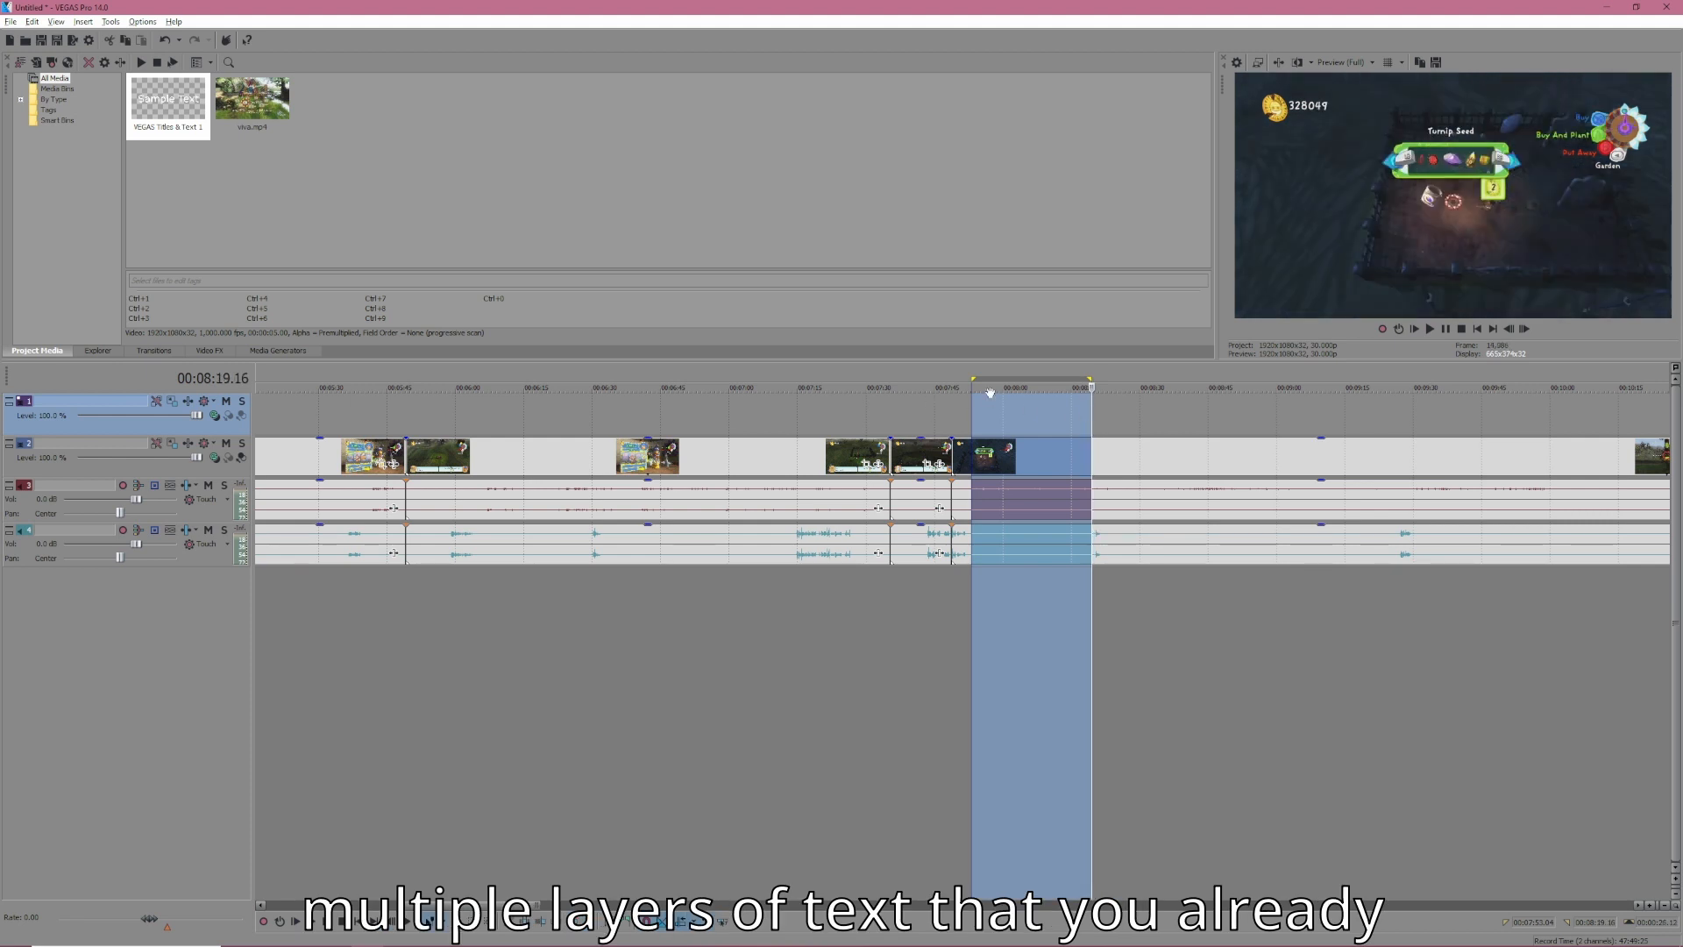
pyautogui.press('Delete')
pyautogui.moveTo(986, 416); pyautogui.dragTo(1277, 420)
pyautogui.press('Delete')
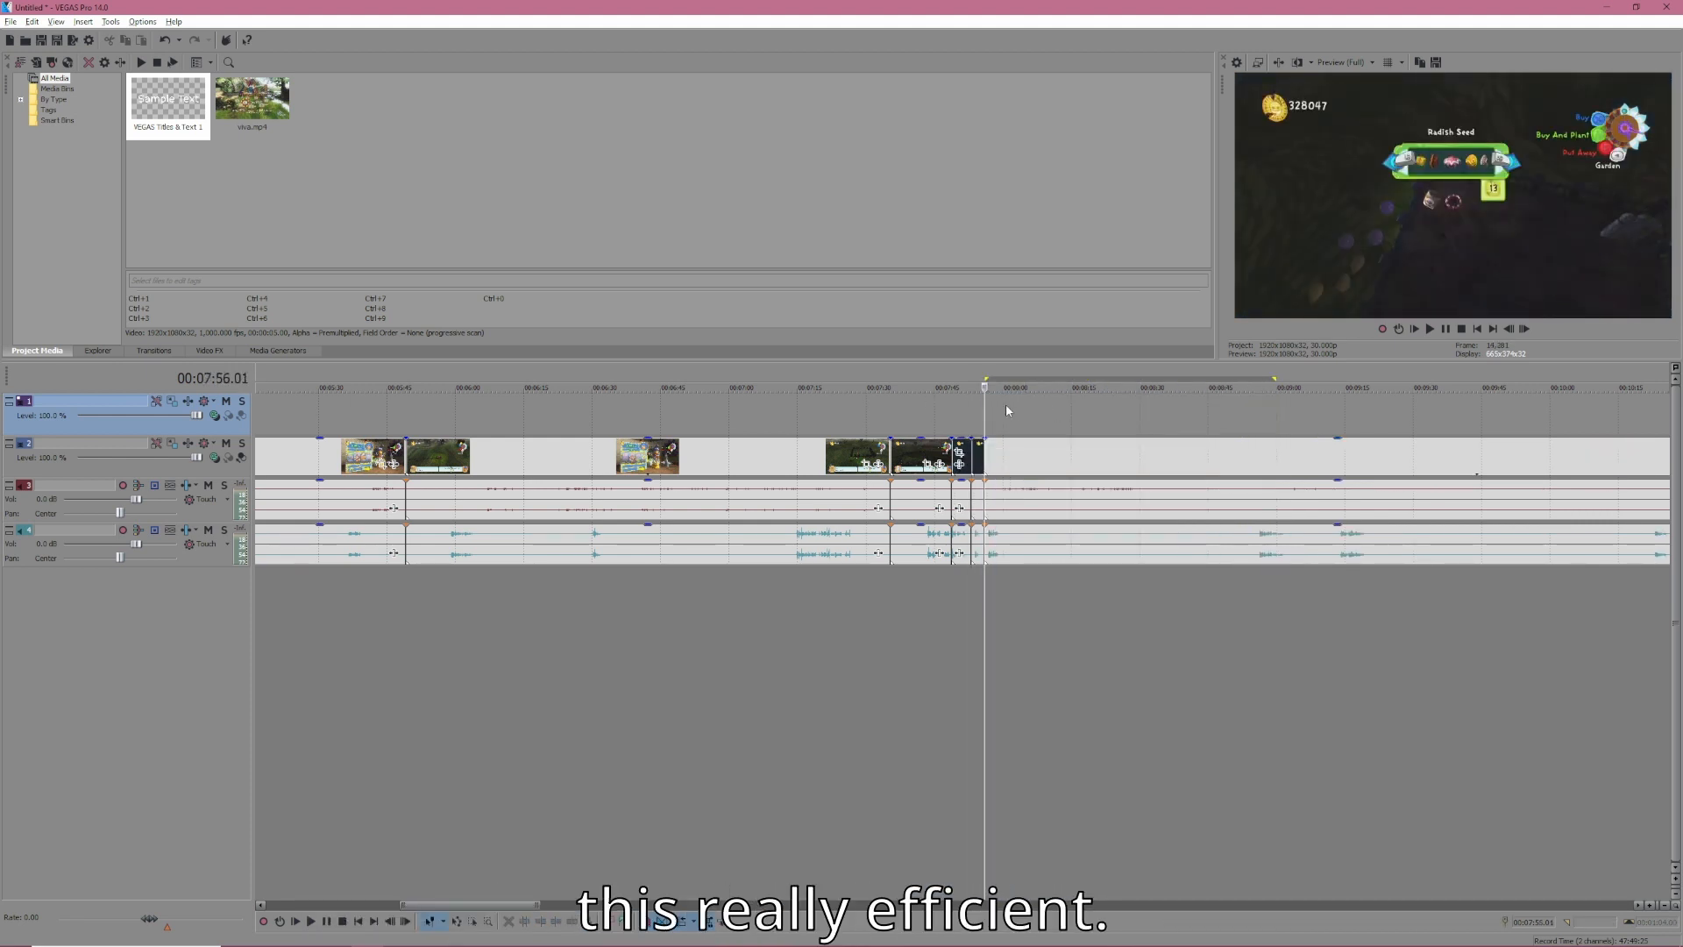
pyautogui.moveTo(1001, 405); pyautogui.dragTo(1256, 423)
pyautogui.press('Delete')
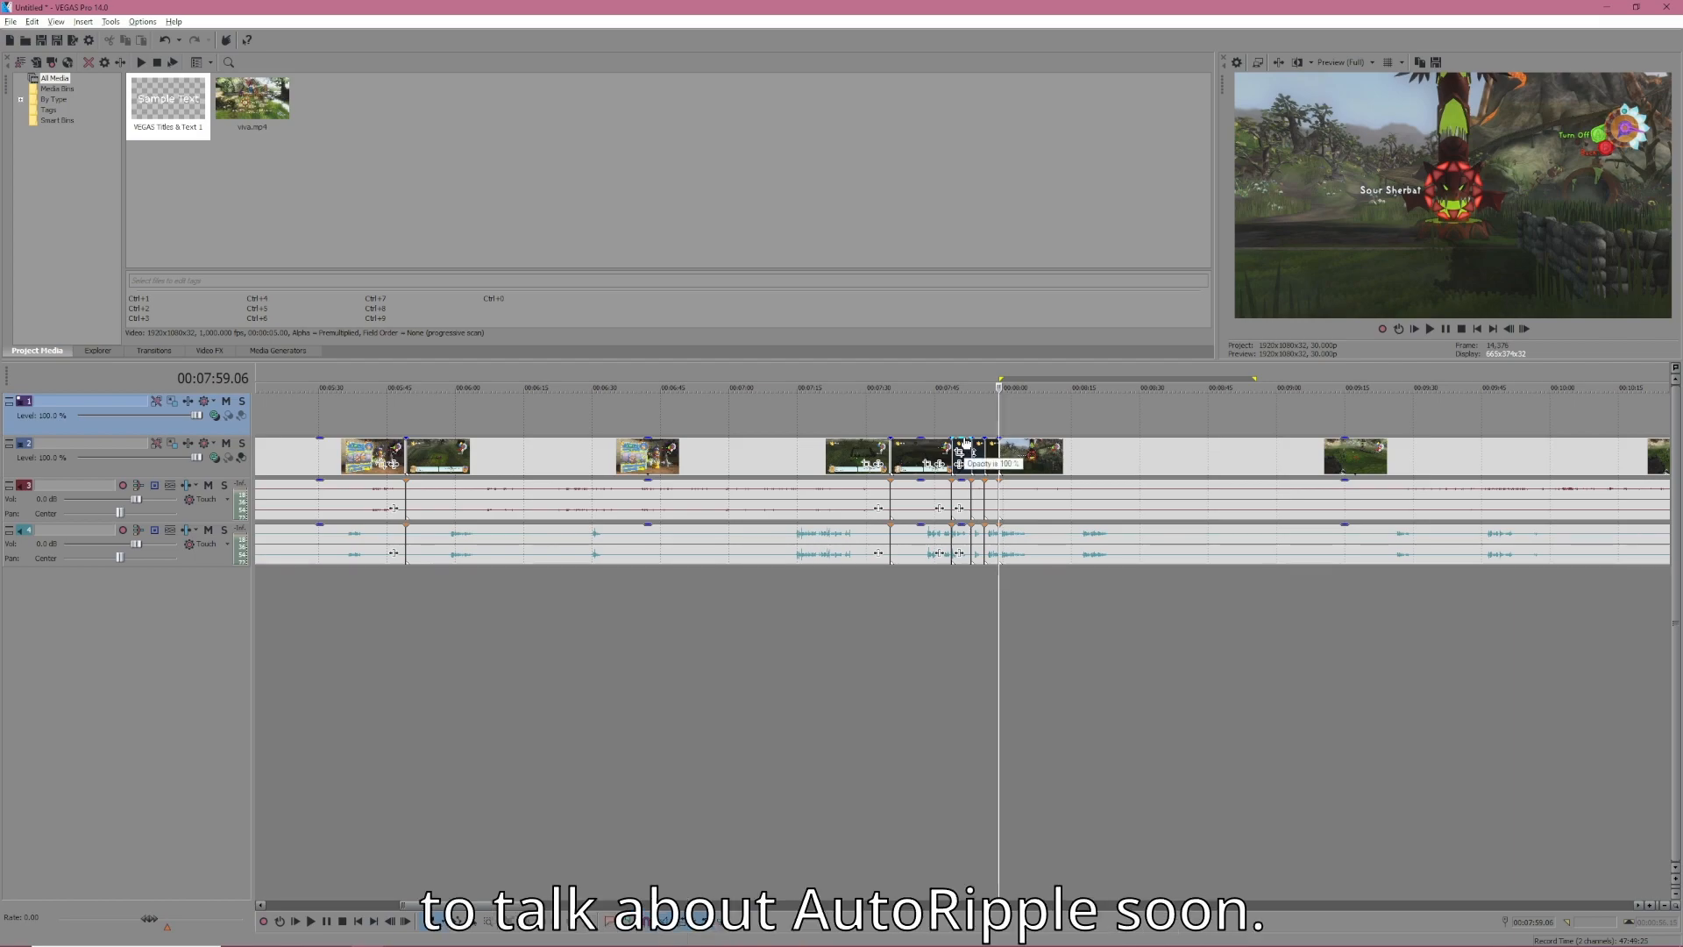
# Switch to DaVinci Resolve and move the playhead to several points between 01:21:44:00 and 01:21:50:01, ending at 01:21:44:17
pyautogui.hotkey('alt', 'Tab')
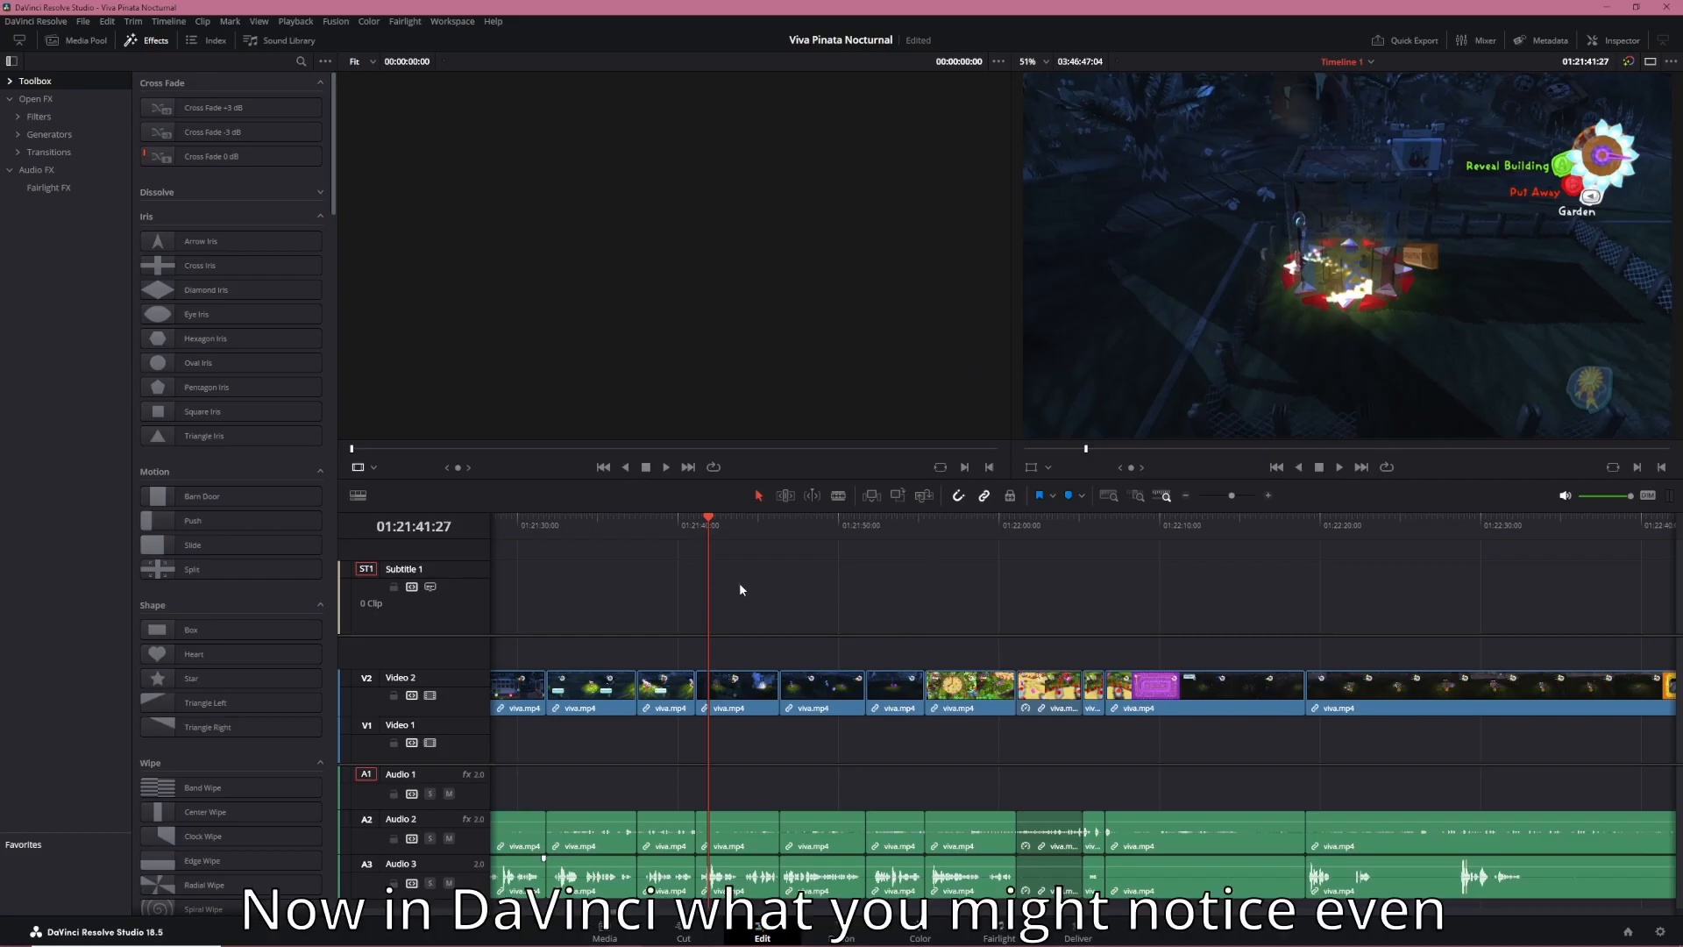
pyautogui.click(741, 521)
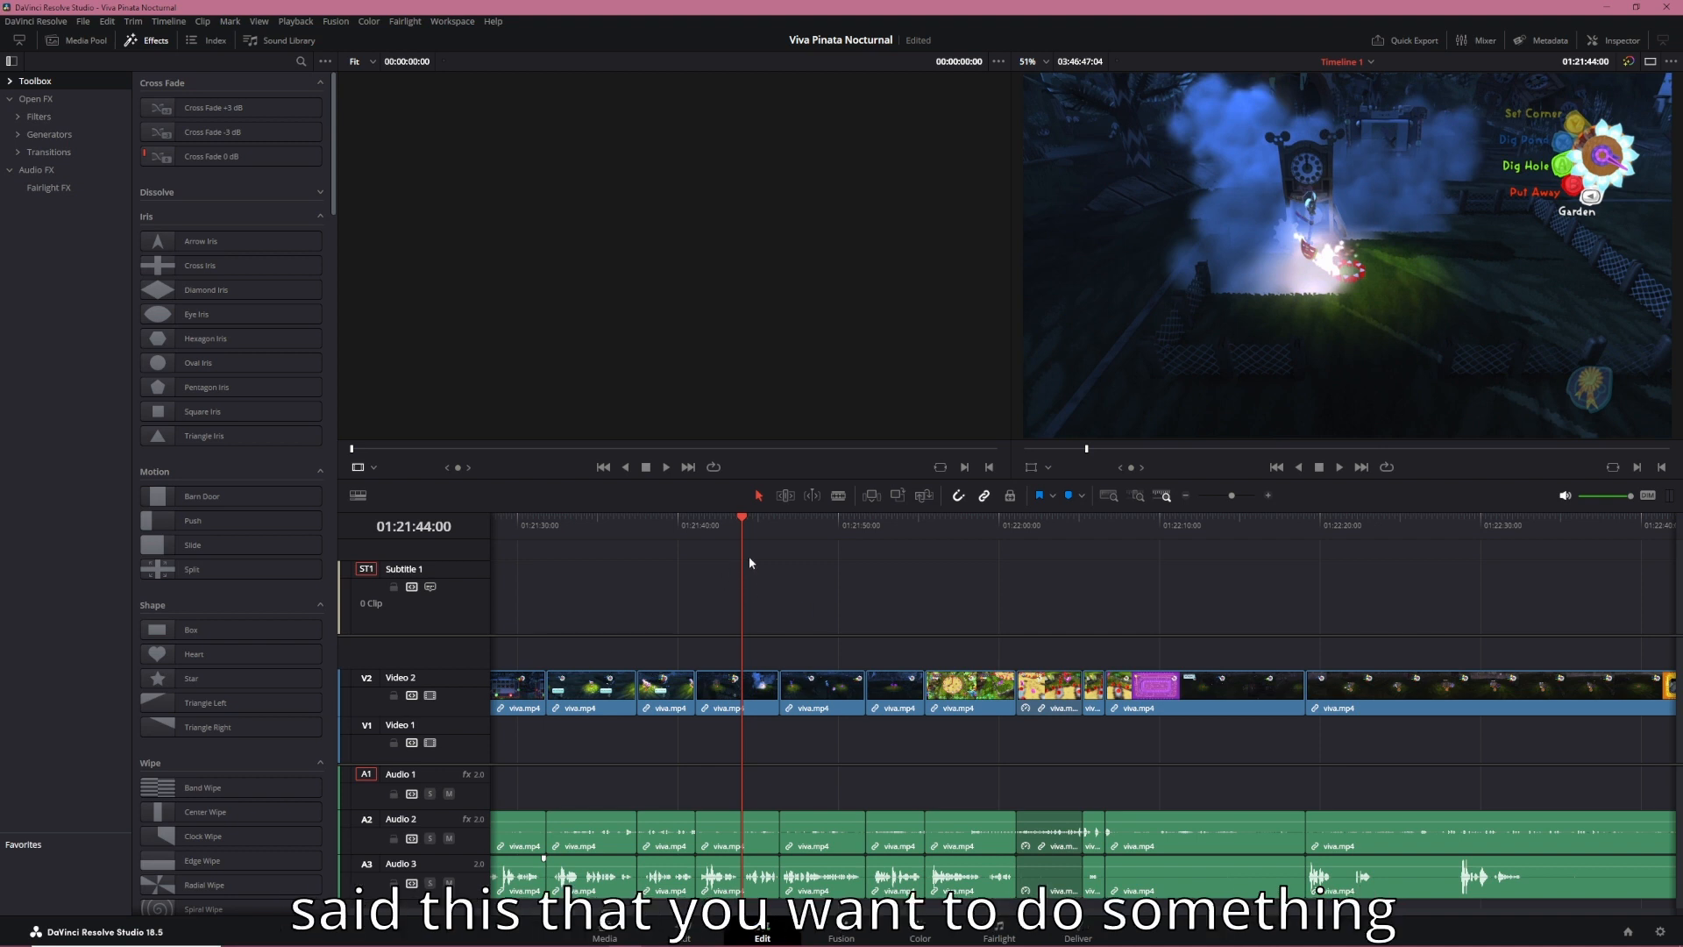
pyautogui.moveTo(779, 529); pyautogui.dragTo(783, 535)
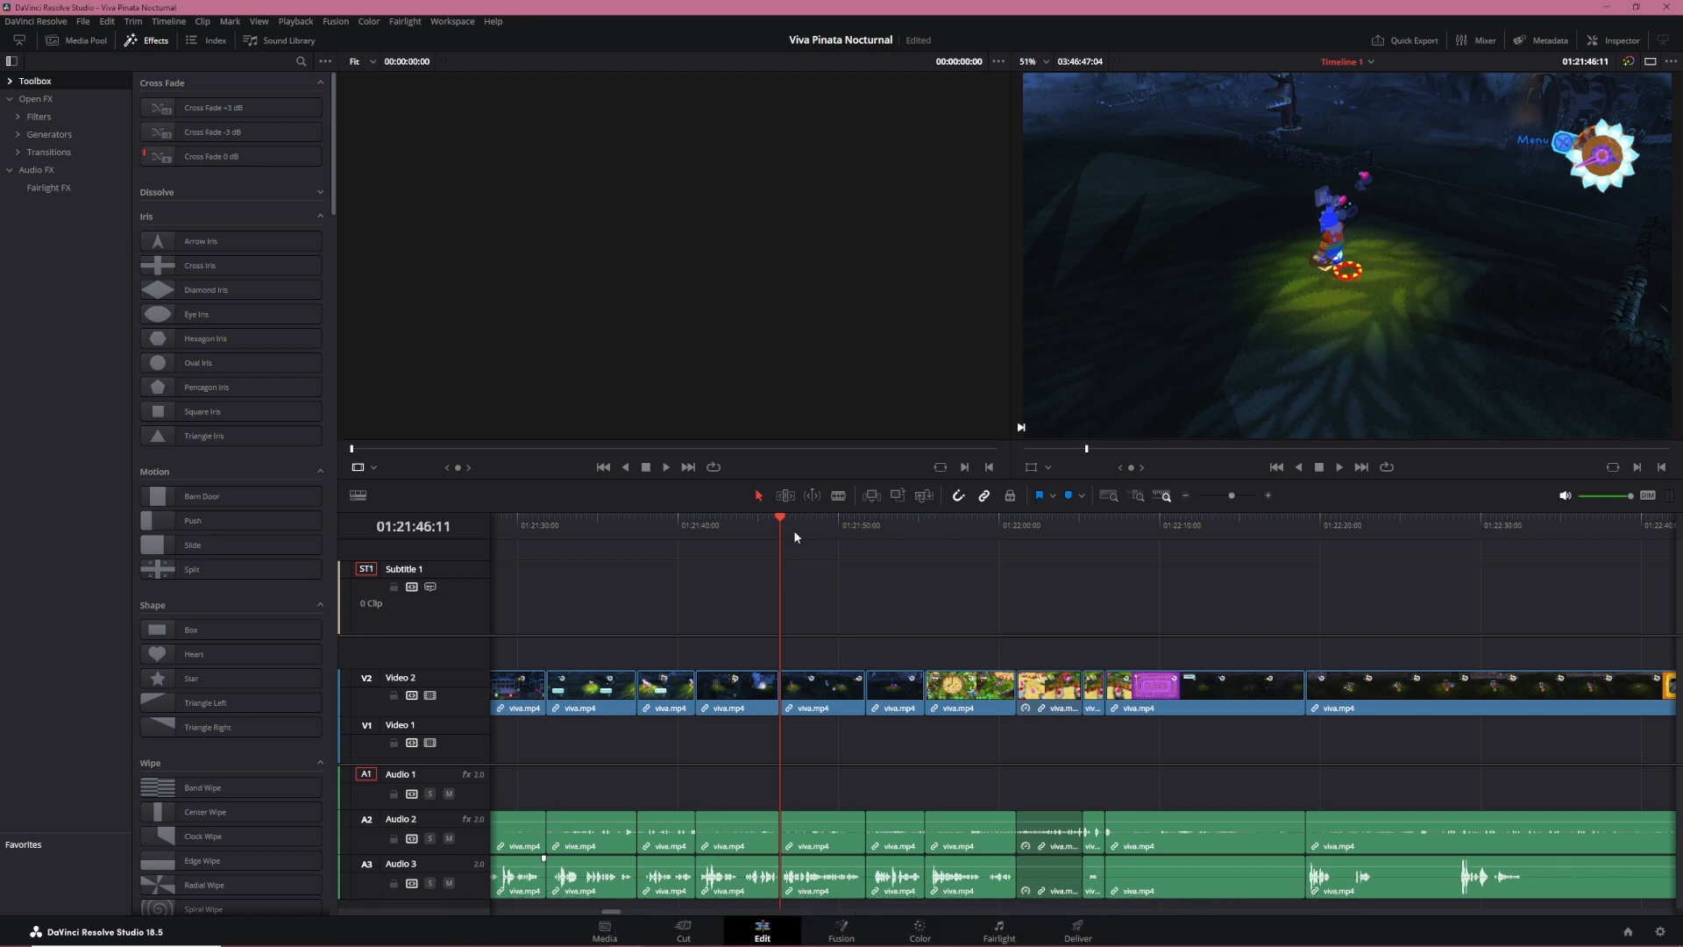
pyautogui.click(839, 522)
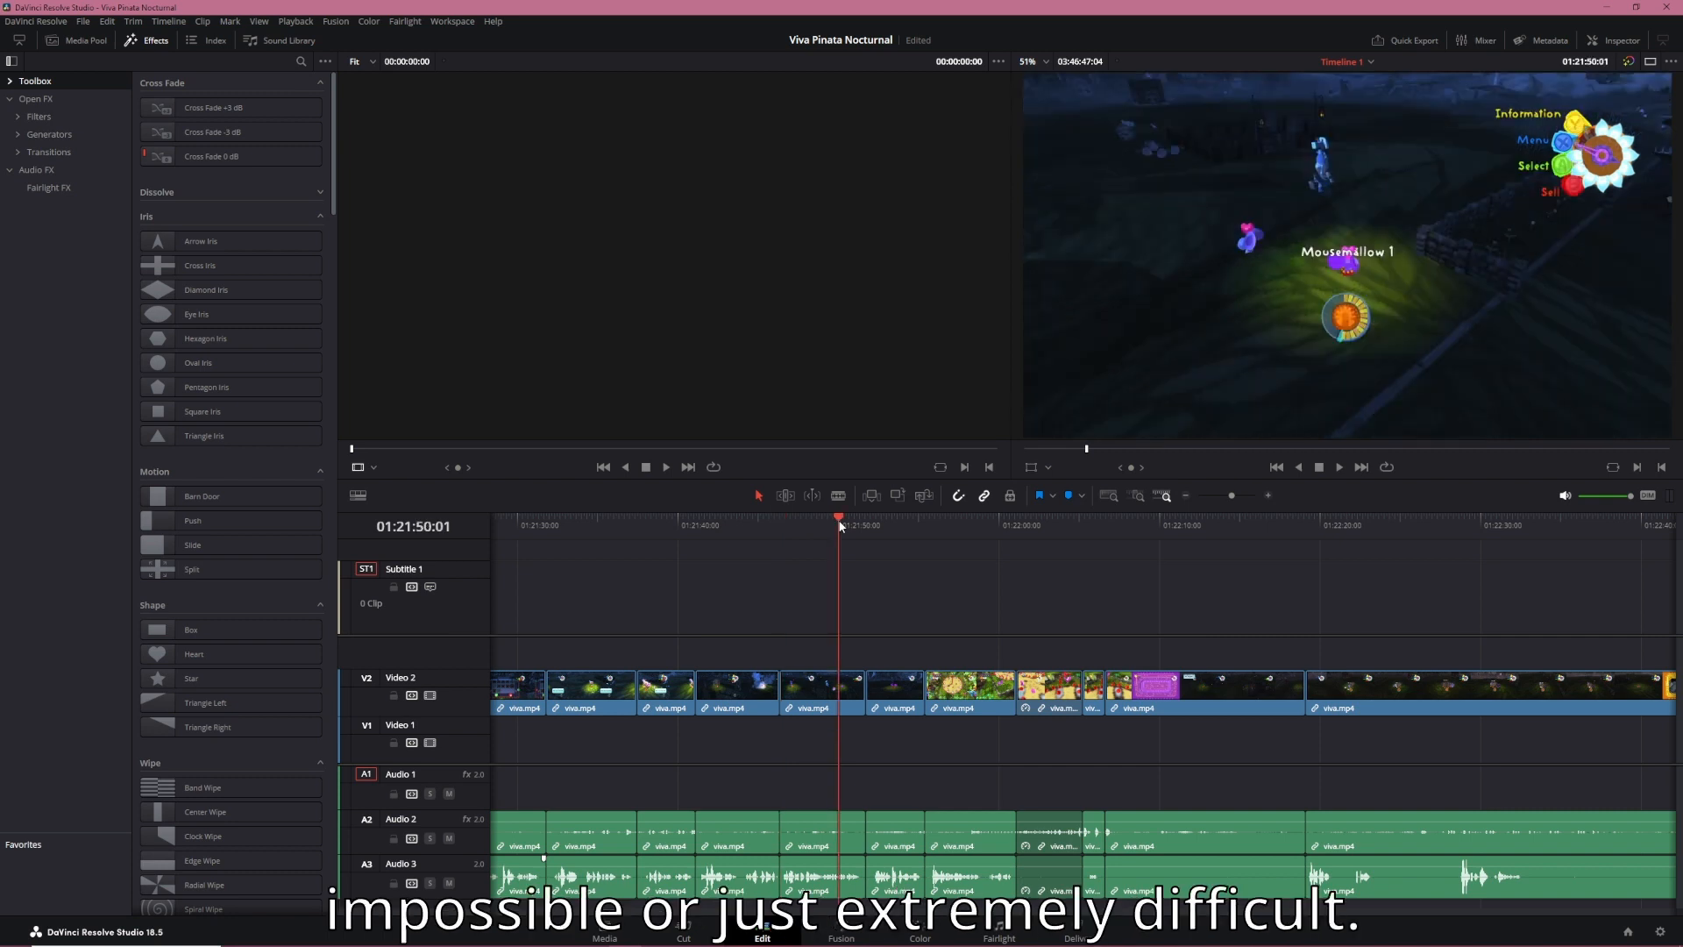
pyautogui.click(782, 522)
pyautogui.click(751, 520)
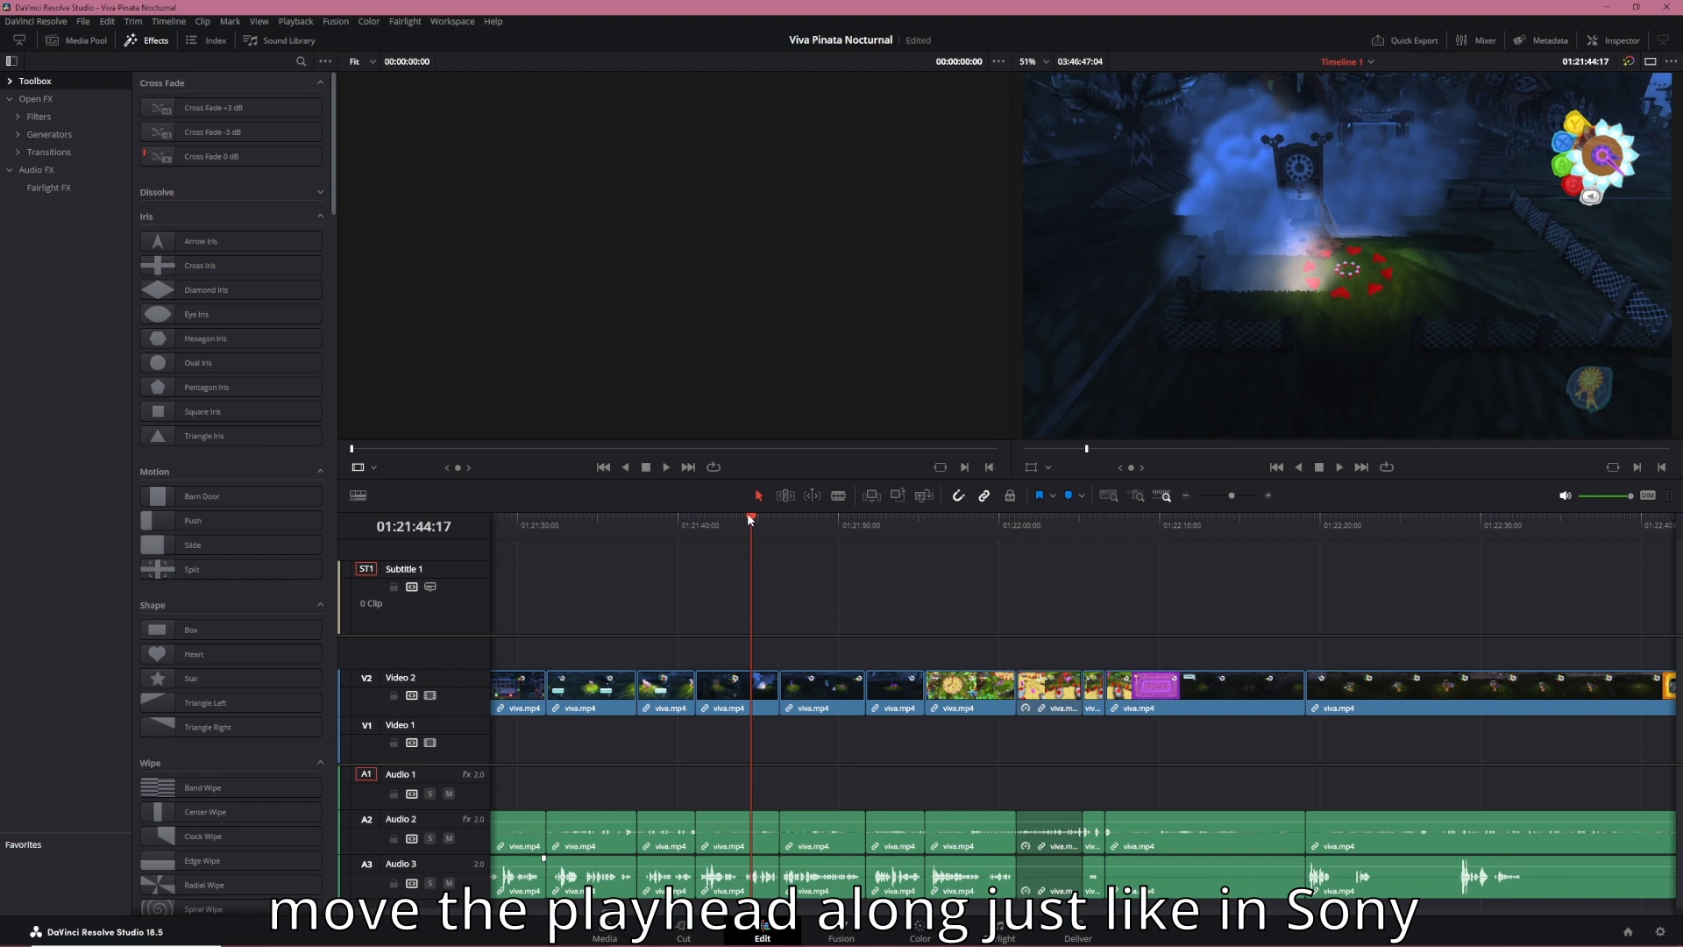
# Switch to VEGAS Pro and move the playhead using different areas of the timeline, ending at 00:08:02.11
pyautogui.hotkey('alt', 'Tab')
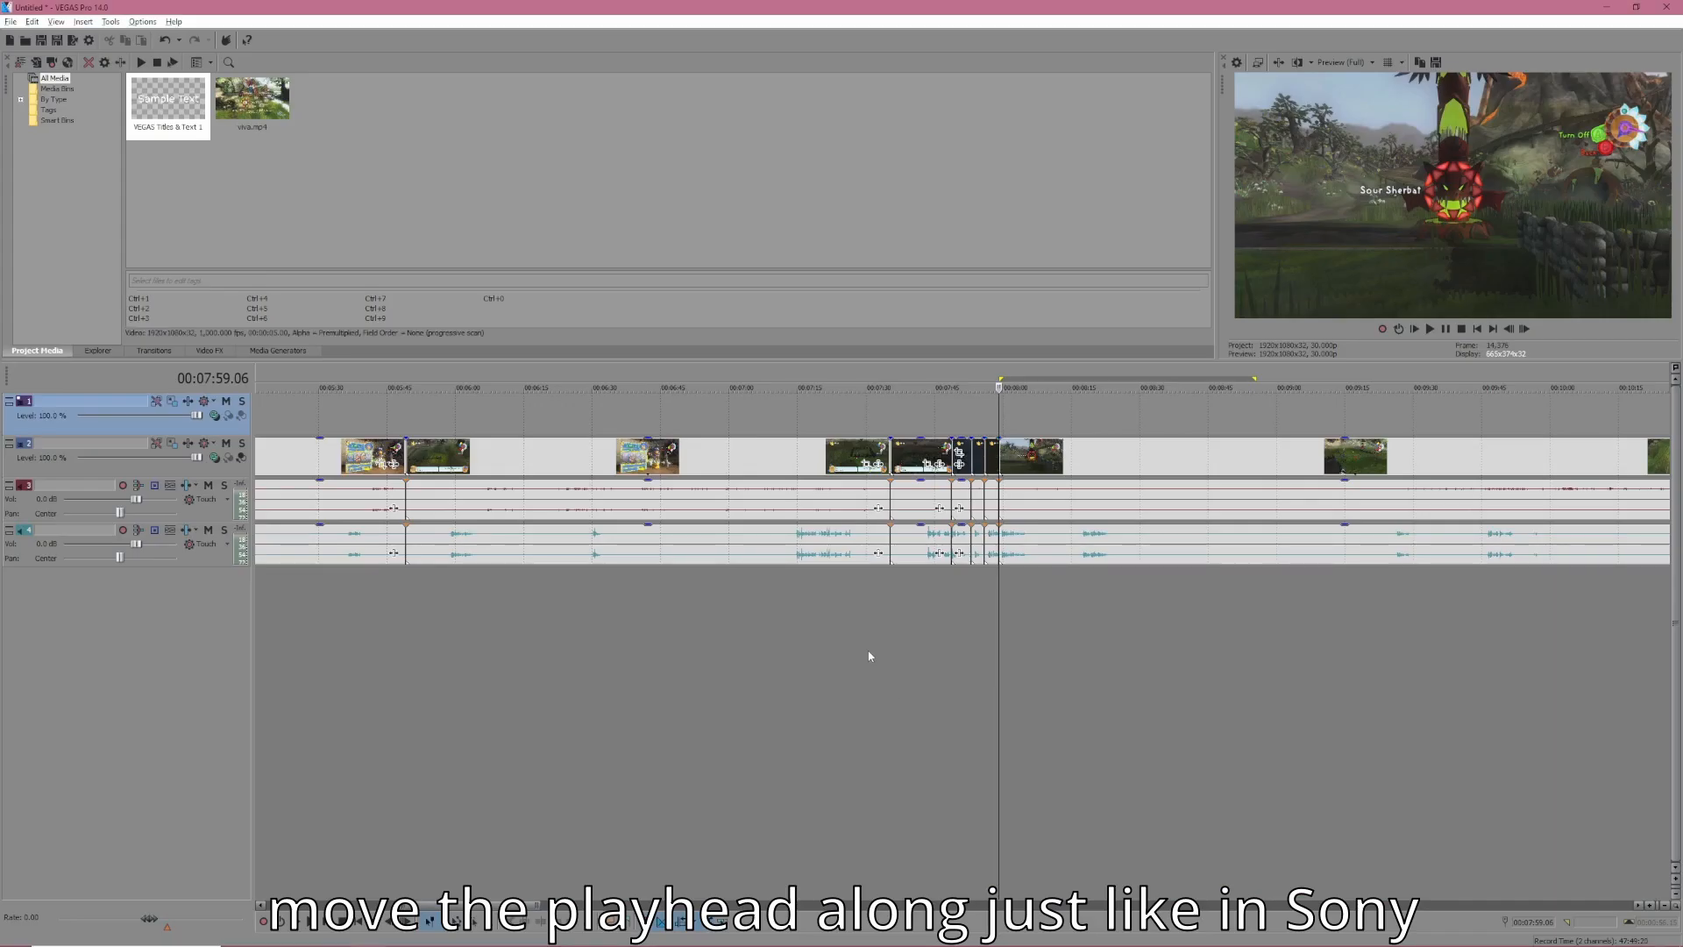
pyautogui.click(865, 652)
pyautogui.click(1051, 614)
pyautogui.click(1136, 453)
pyautogui.click(1007, 412)
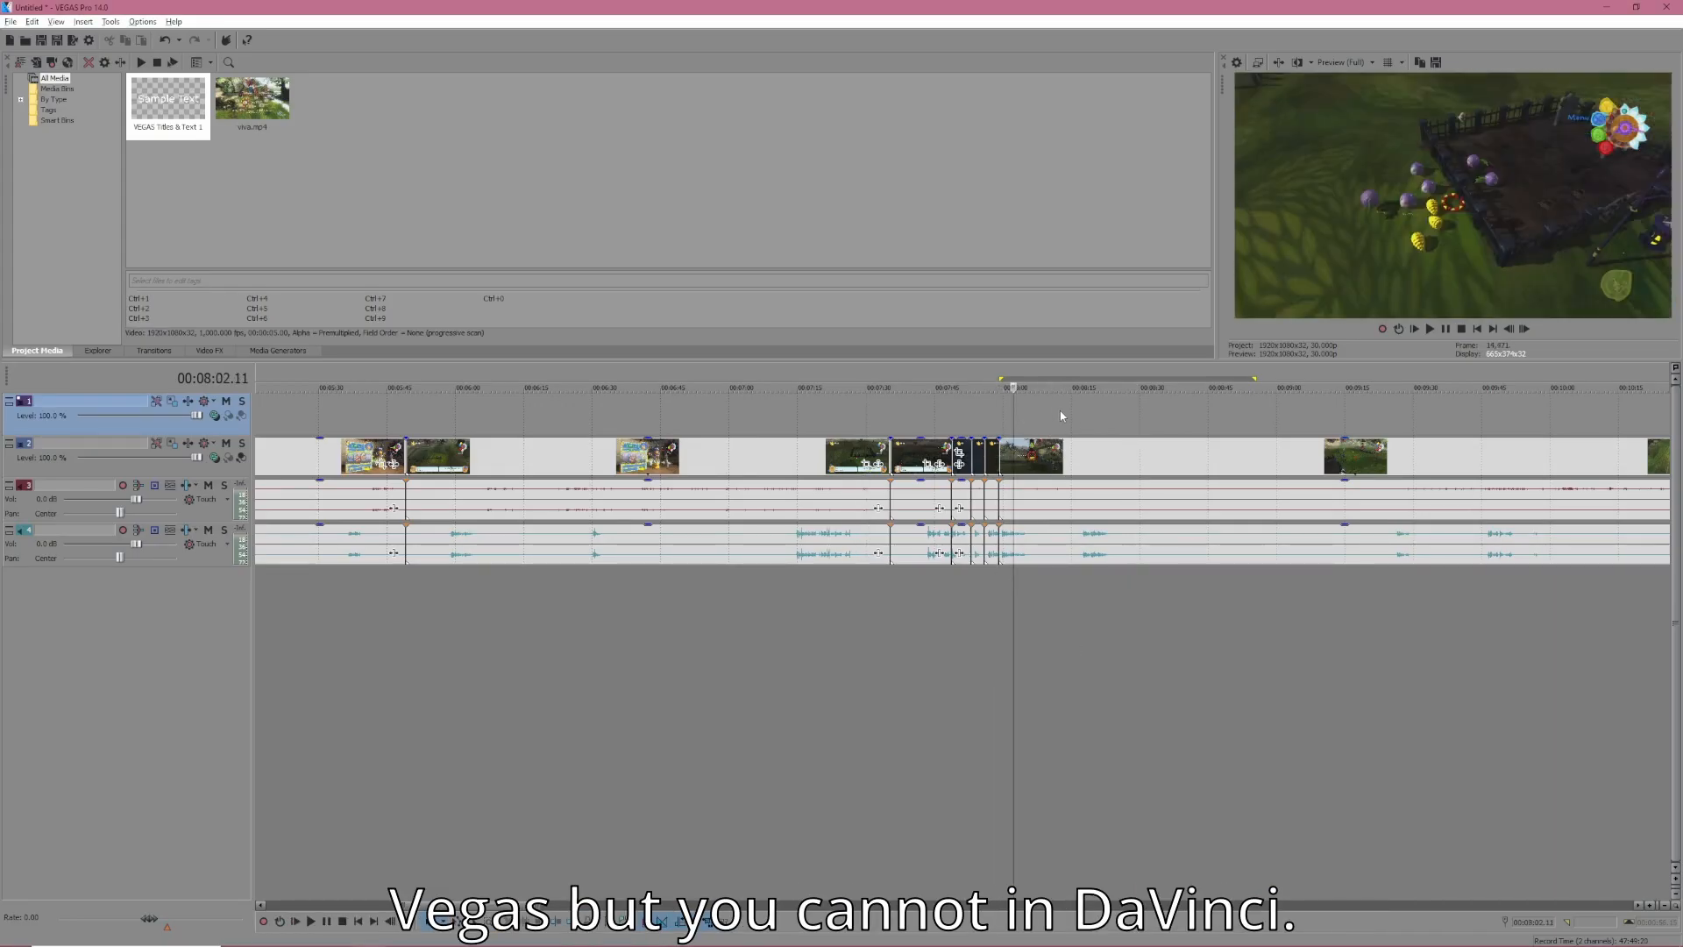
# Switch to DaVinci Resolve and scrub the playhead along the time ruler to 01:22:08:15
pyautogui.hotkey('alt', 'Tab')
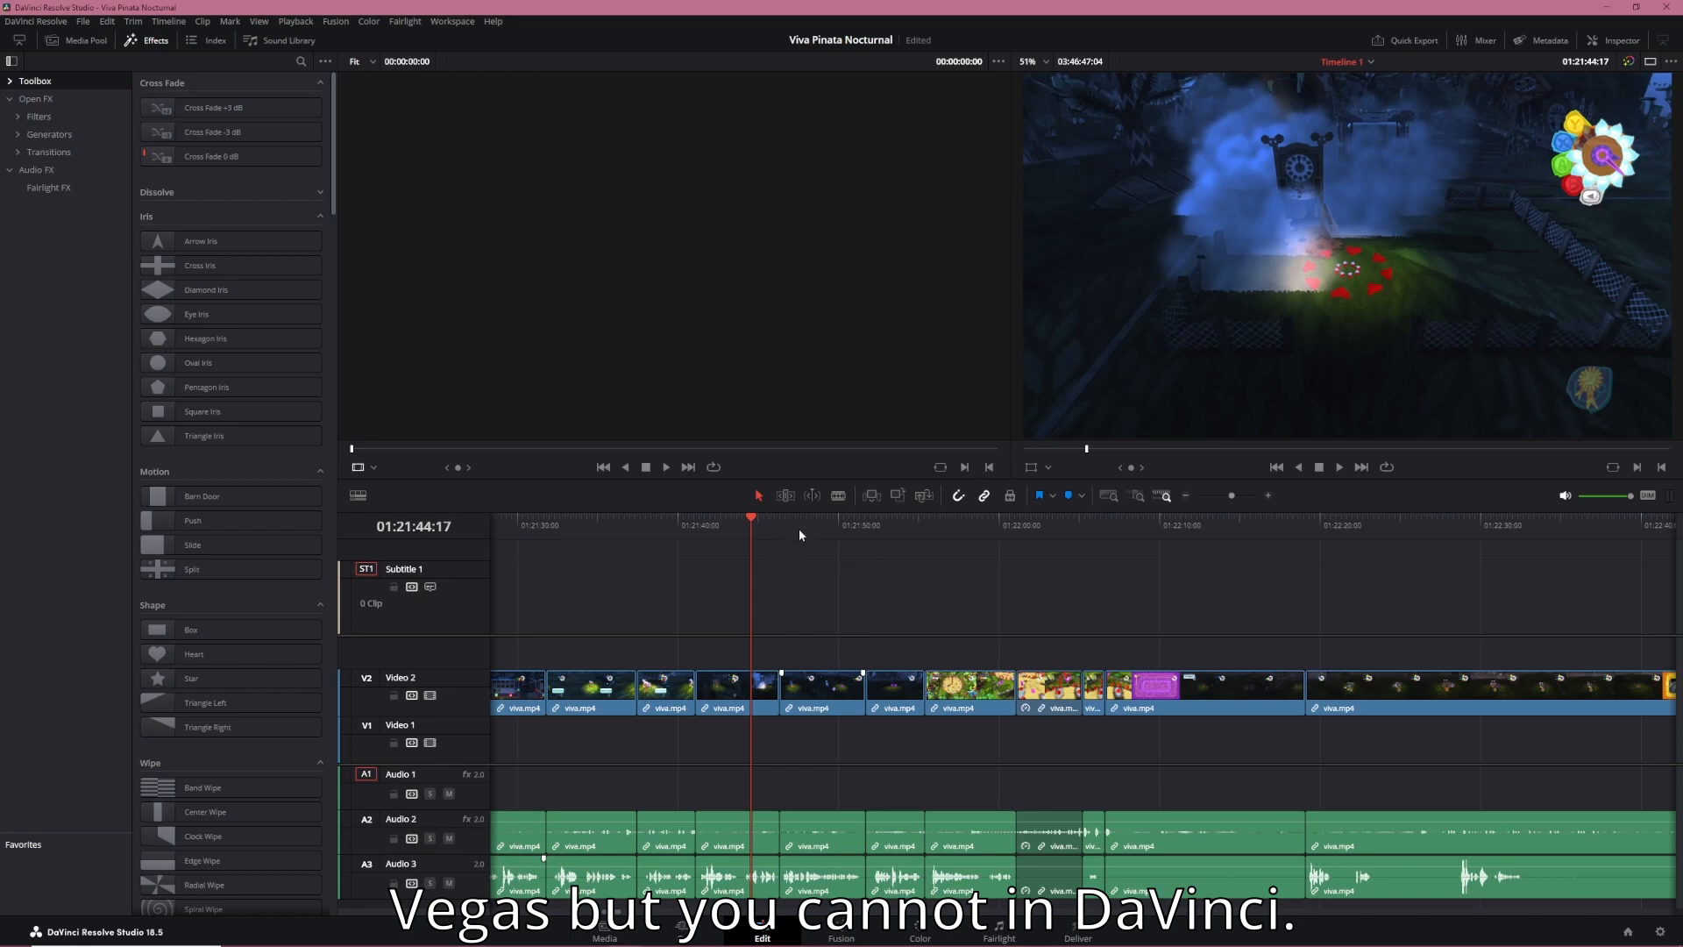
pyautogui.click(831, 524)
pyautogui.click(873, 528)
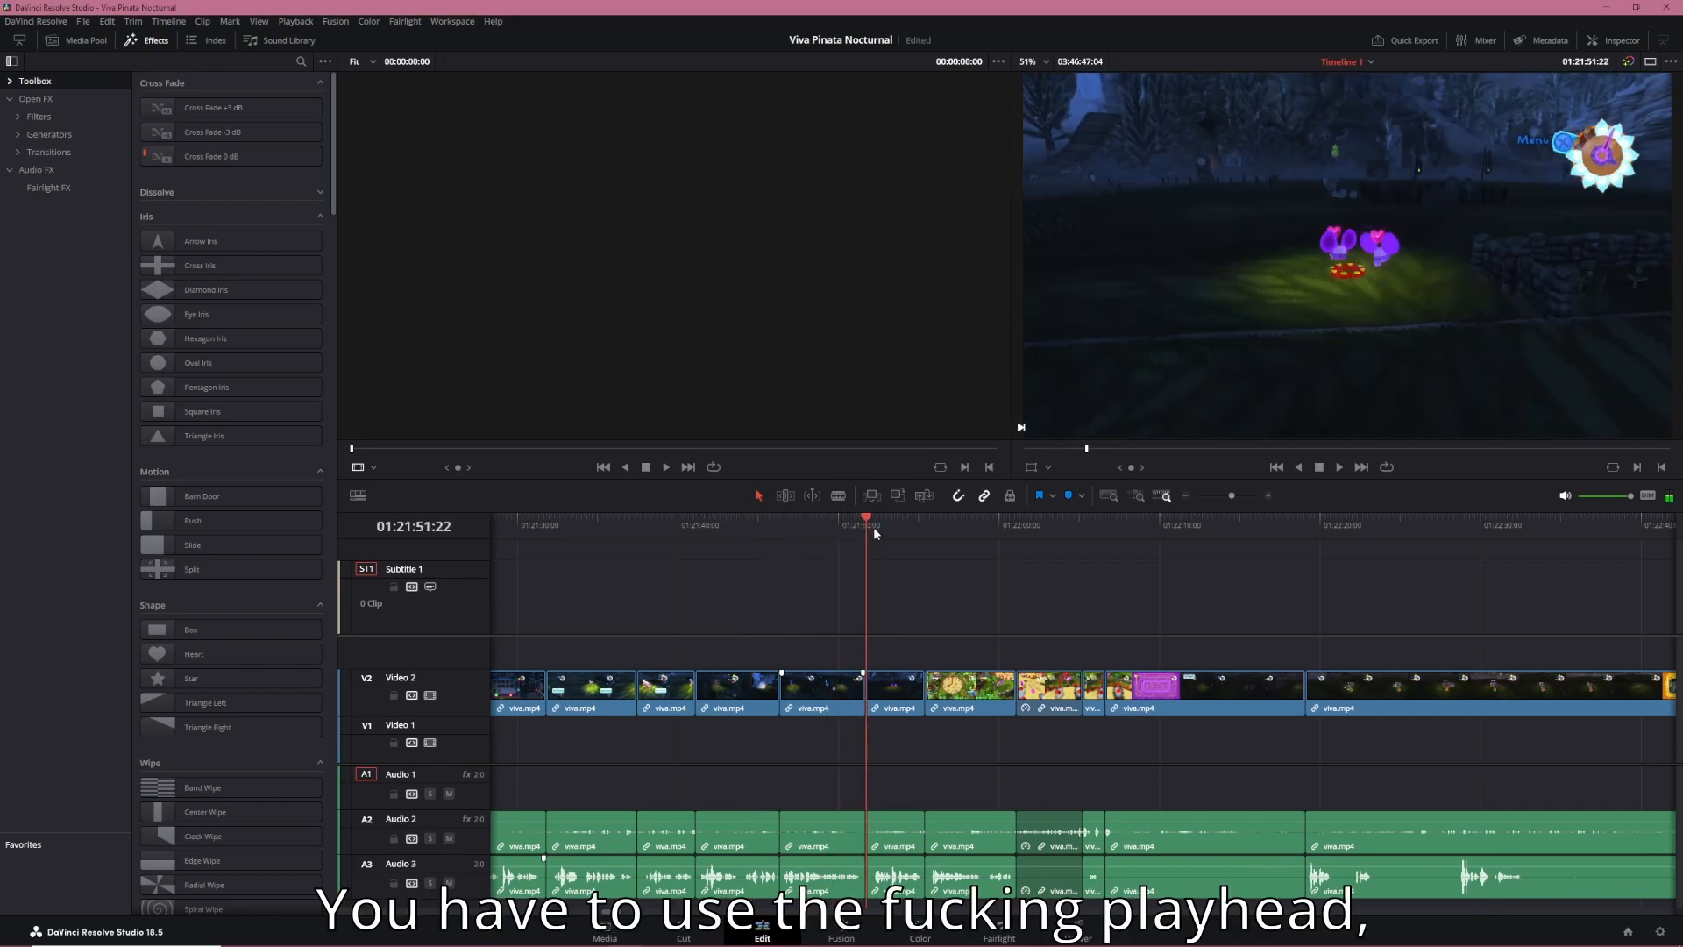
pyautogui.moveTo(873, 528); pyautogui.dragTo(1136, 546)
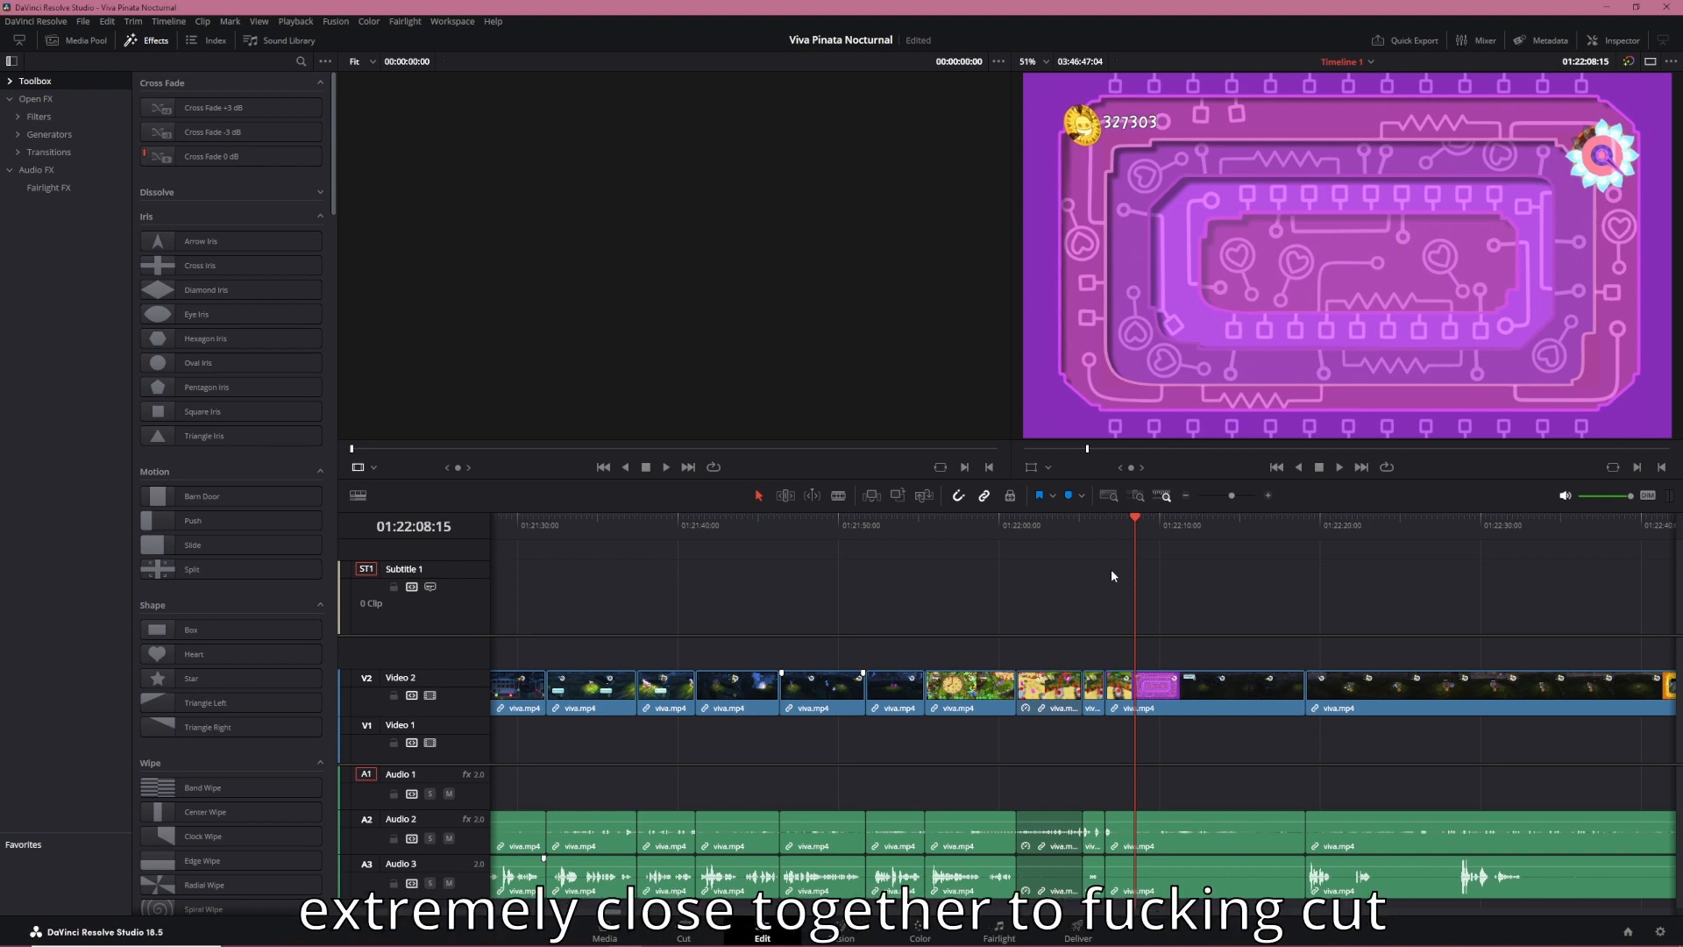
# Undo the last two timeline edits and place the playhead at 01:22:10:25
pyautogui.hotkey('ctrl', 'z')
pyautogui.click(1174, 527)
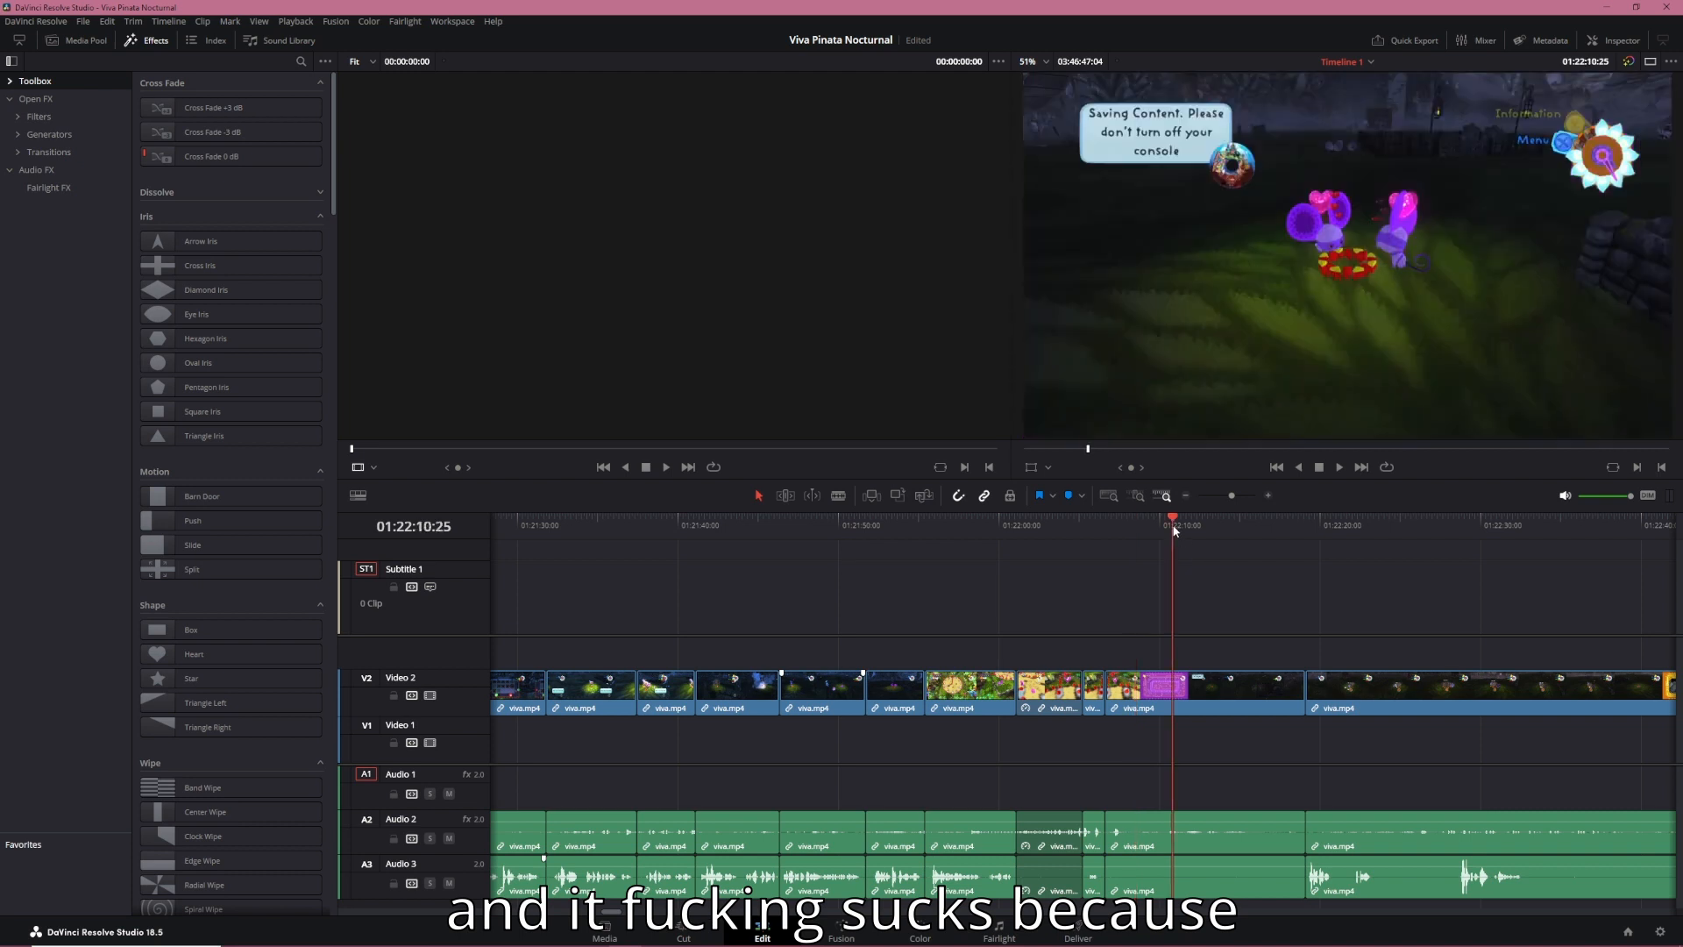
pyautogui.hotkey('ctrl', 'z')
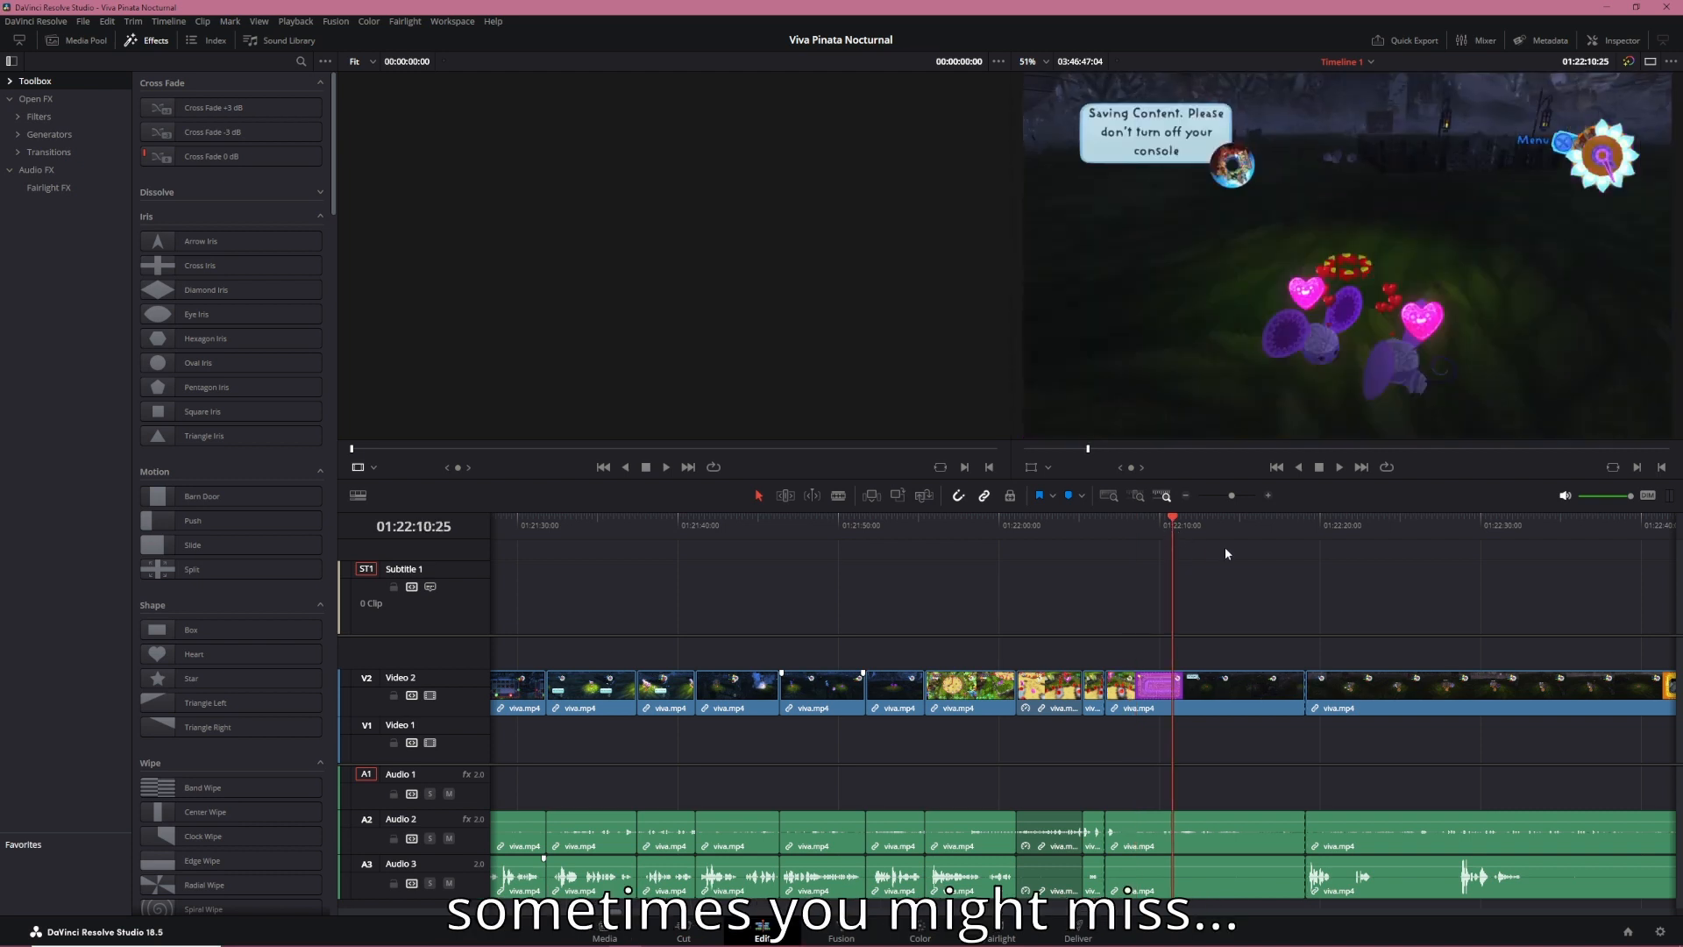
# Split the video and audio clips at 01:22:14:07, and move the playhead back to 01:22:10:04
pyautogui.click(1228, 534)
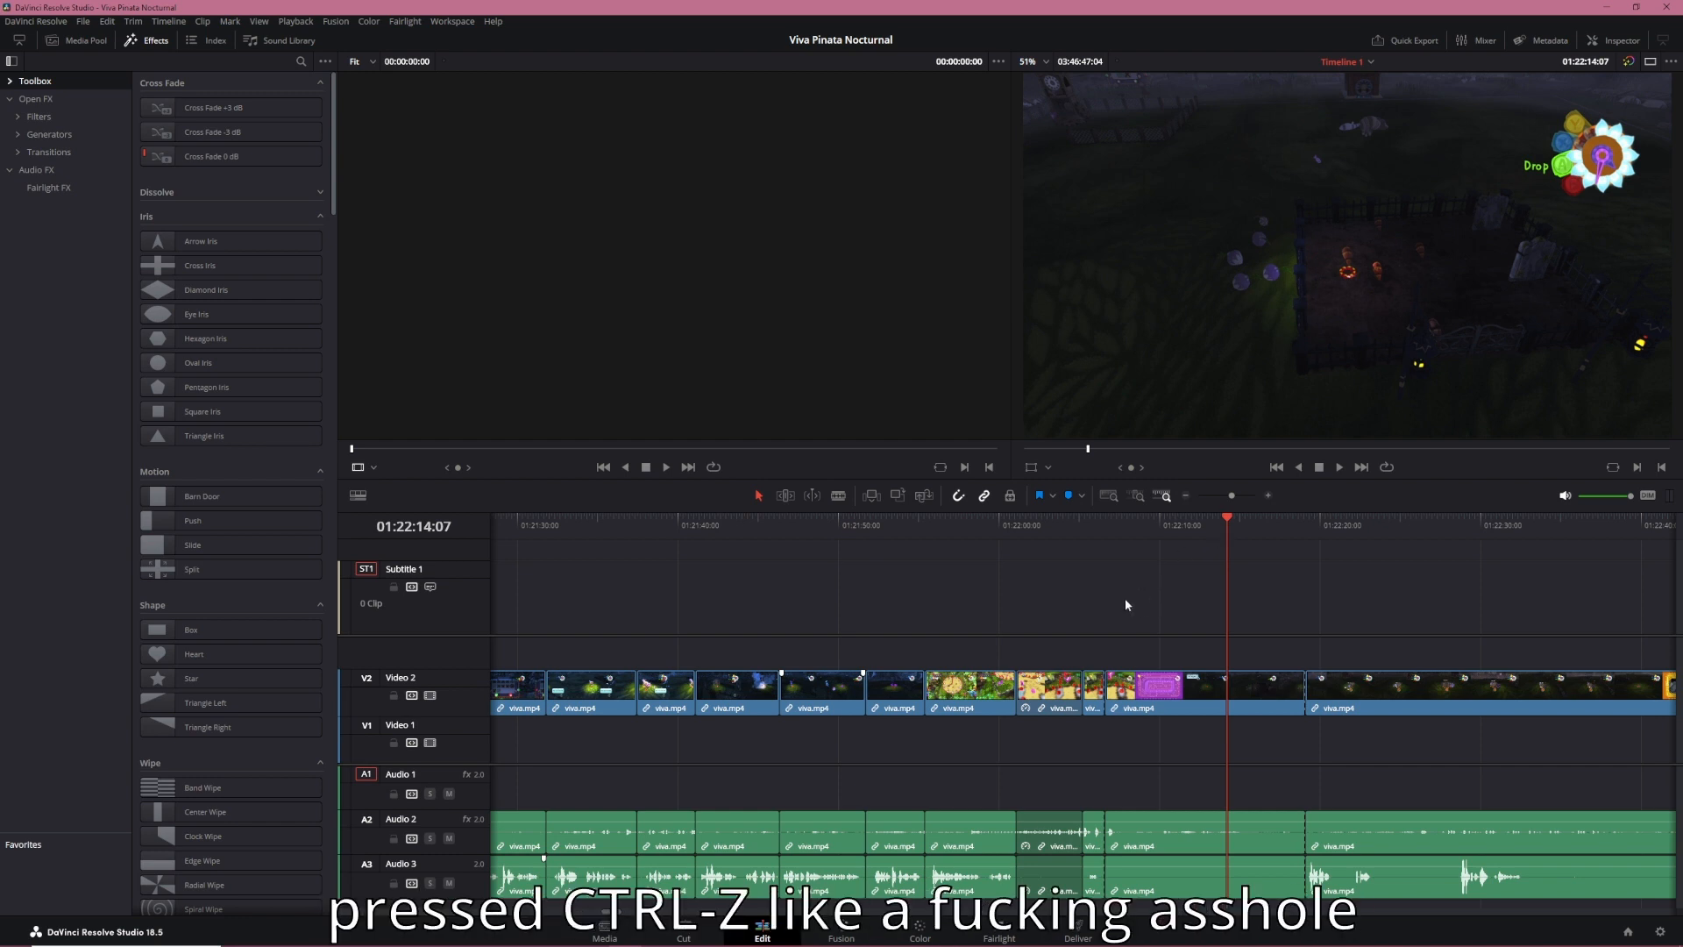
pyautogui.hotkey('ctrl', 'b')
pyautogui.click(1165, 527)
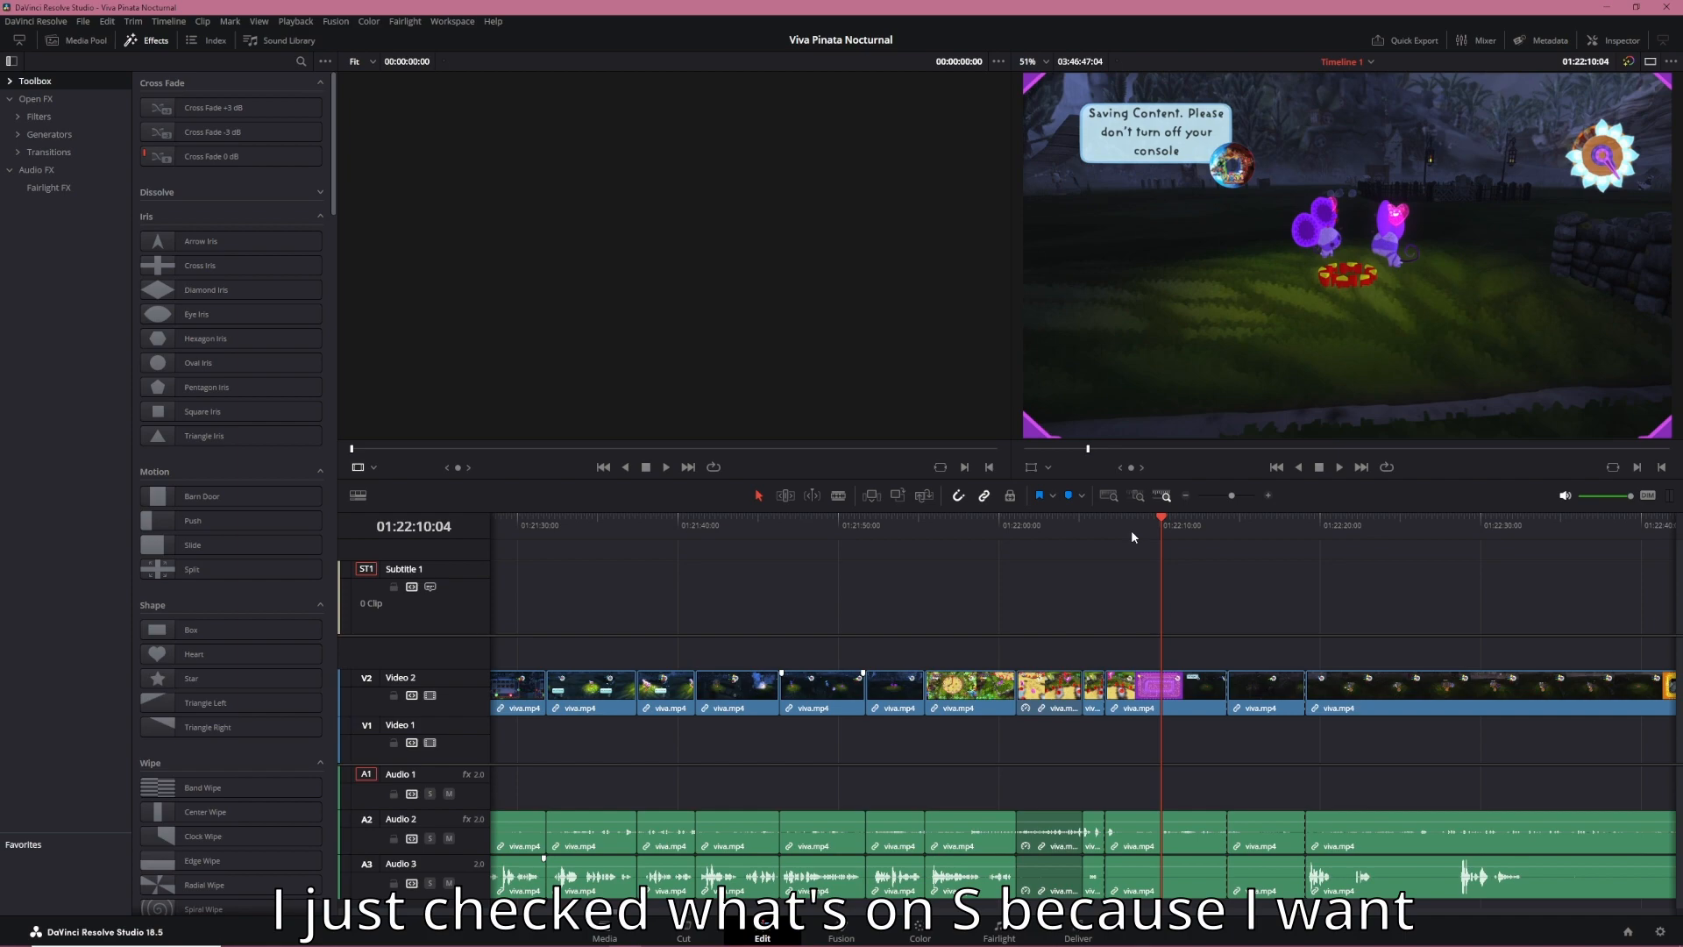
# Switch to VEGAS Pro and place the playhead at 00:08:11.18
pyautogui.hotkey('alt', 'Tab')
pyautogui.click(1055, 395)
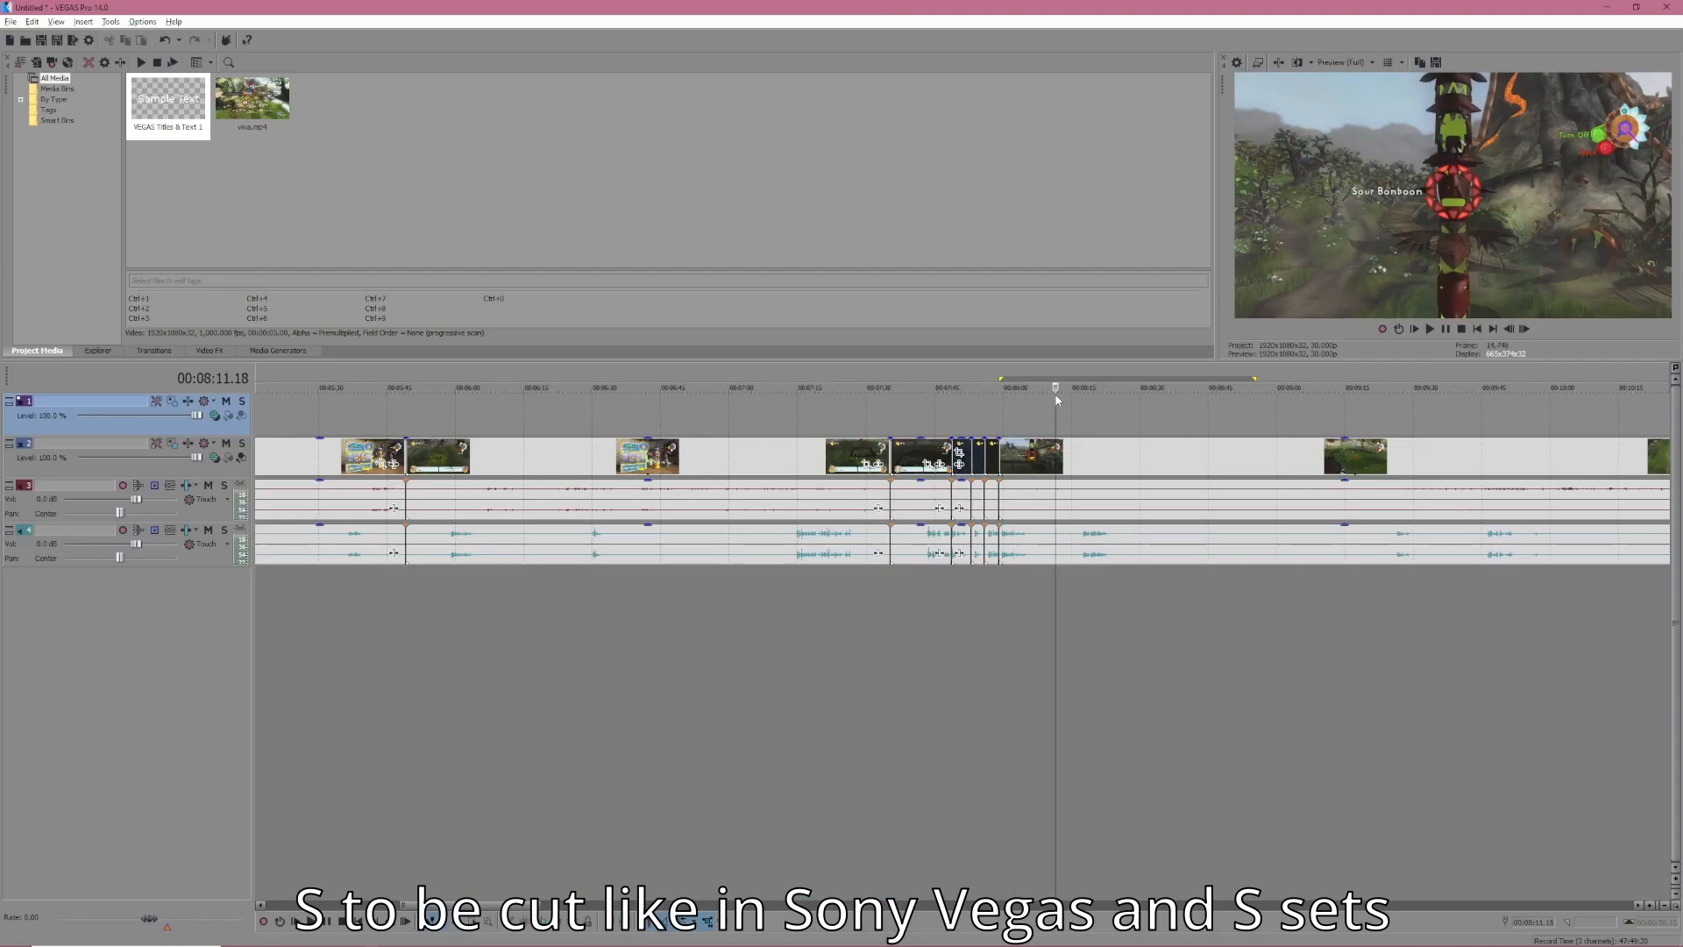
# Back in DaVinci Resolve, turn on dynamic trim mode and slip the contents of the Video 2 clip that starts at 01:22:06:19
pyautogui.hotkey('alt', 'Tab')
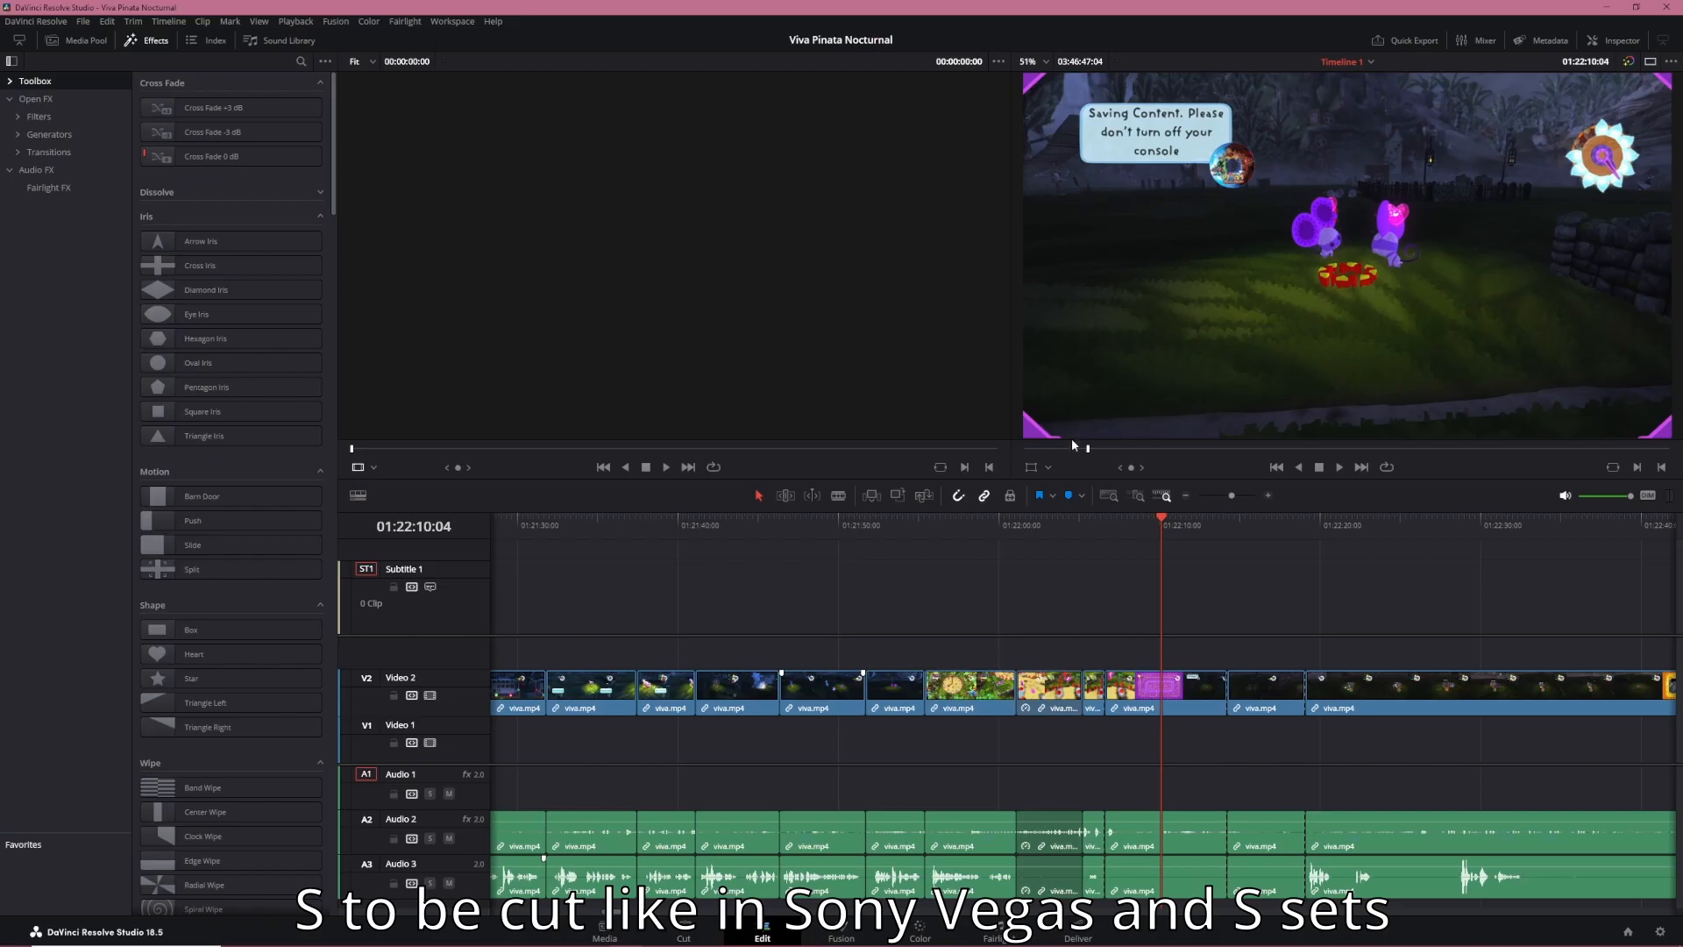
pyautogui.click(808, 498)
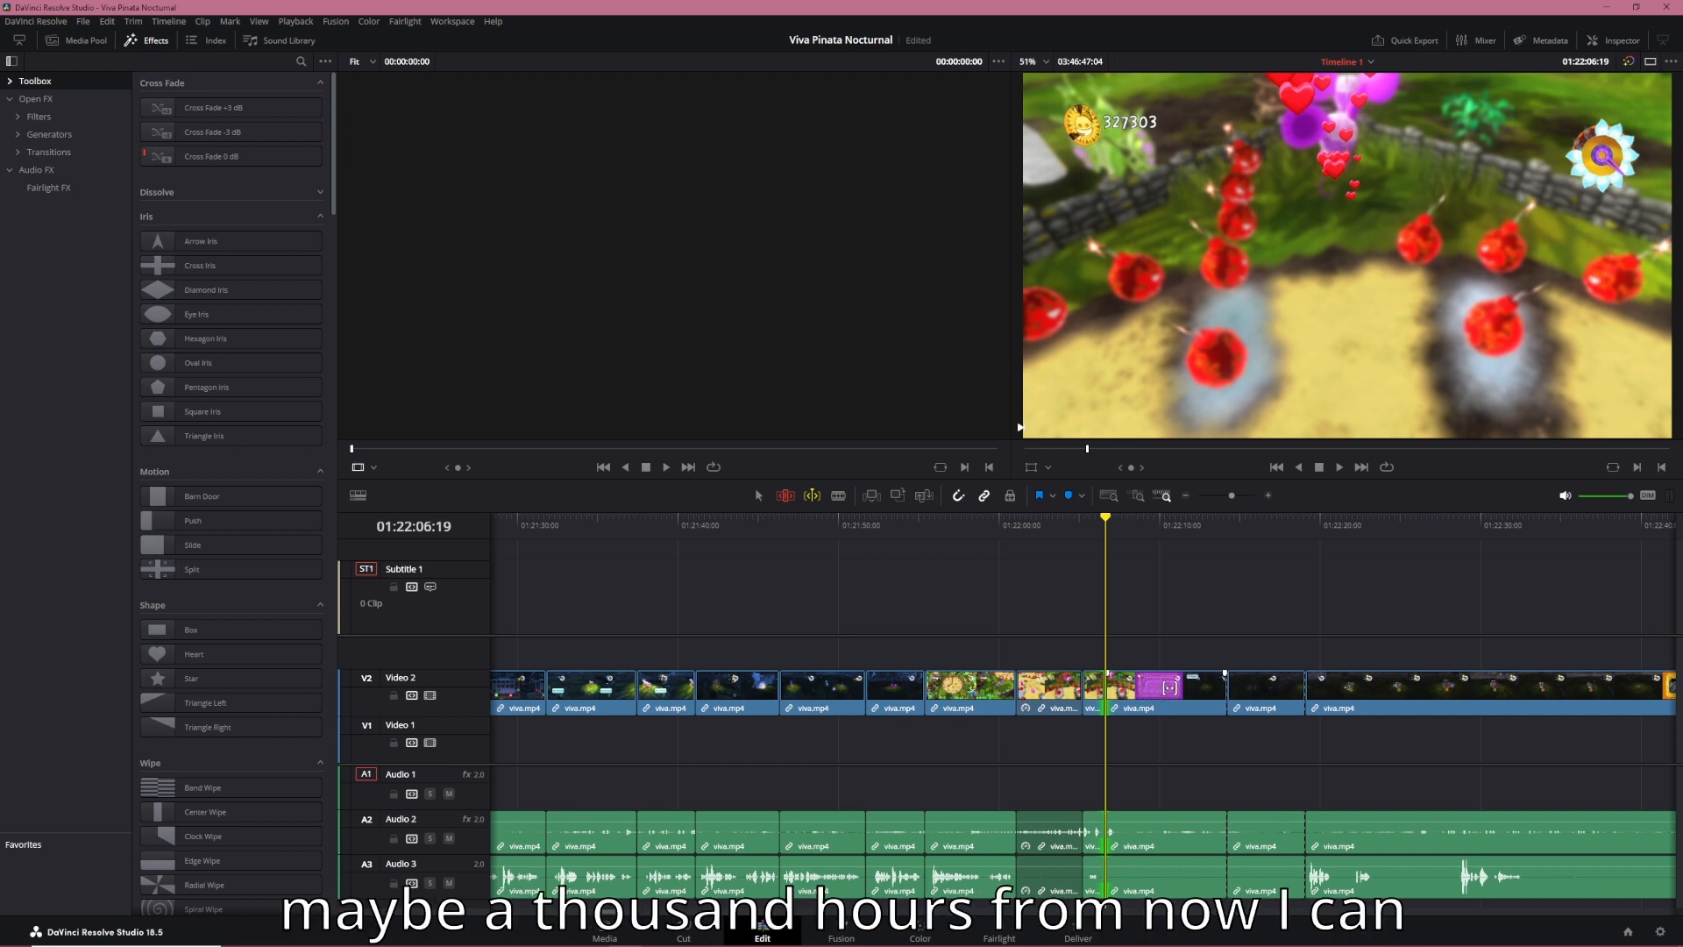
pyautogui.moveTo(1169, 688); pyautogui.dragTo(1138, 706)
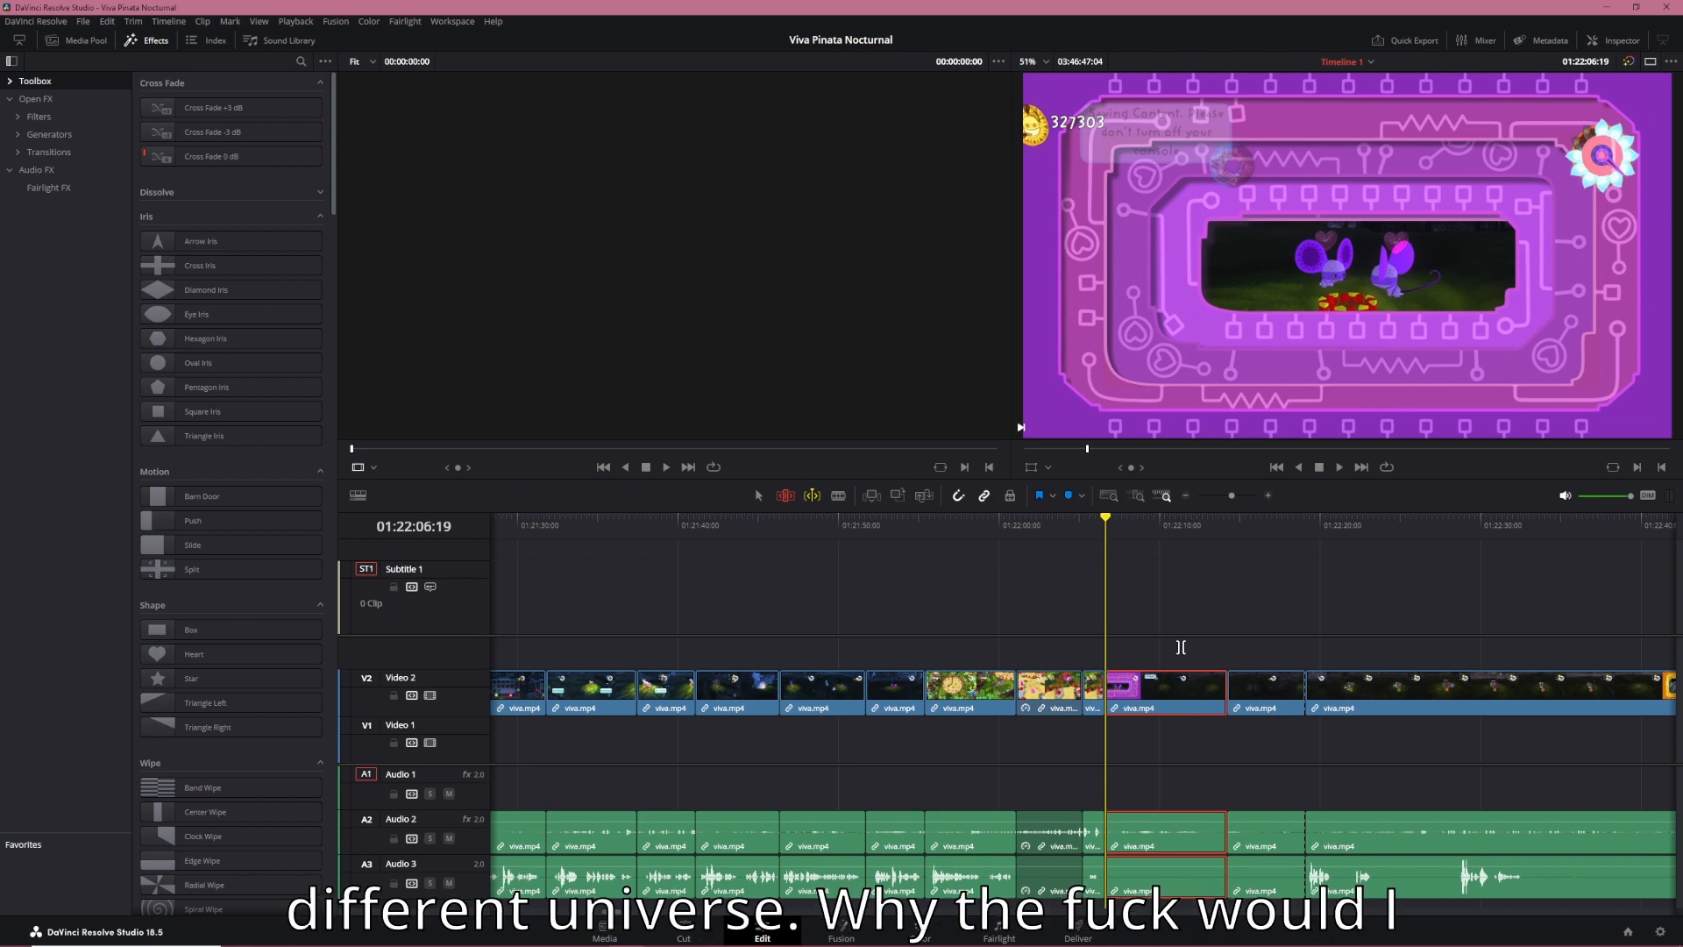
# In VEGAS Pro, split the footage at 00:08:05.20 and 00:08:17.02, and ripple-delete the section between the cuts
pyautogui.hotkey('alt', 'Tab')
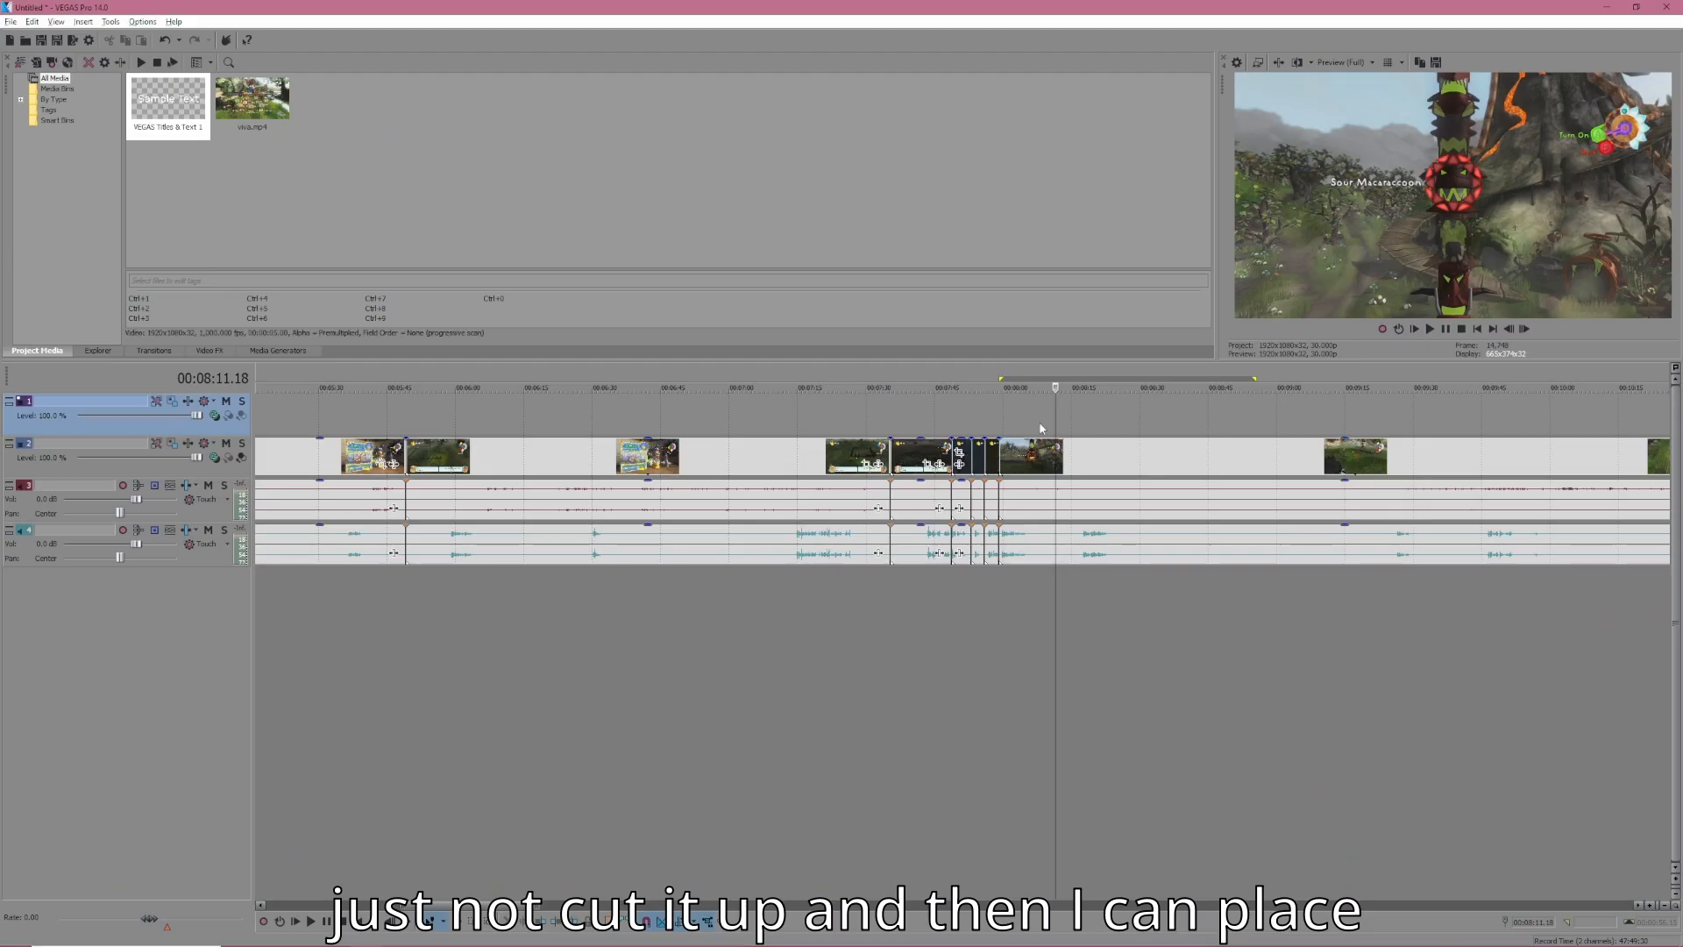
pyautogui.click(1028, 413)
pyautogui.press('s')
pyautogui.click(1080, 447)
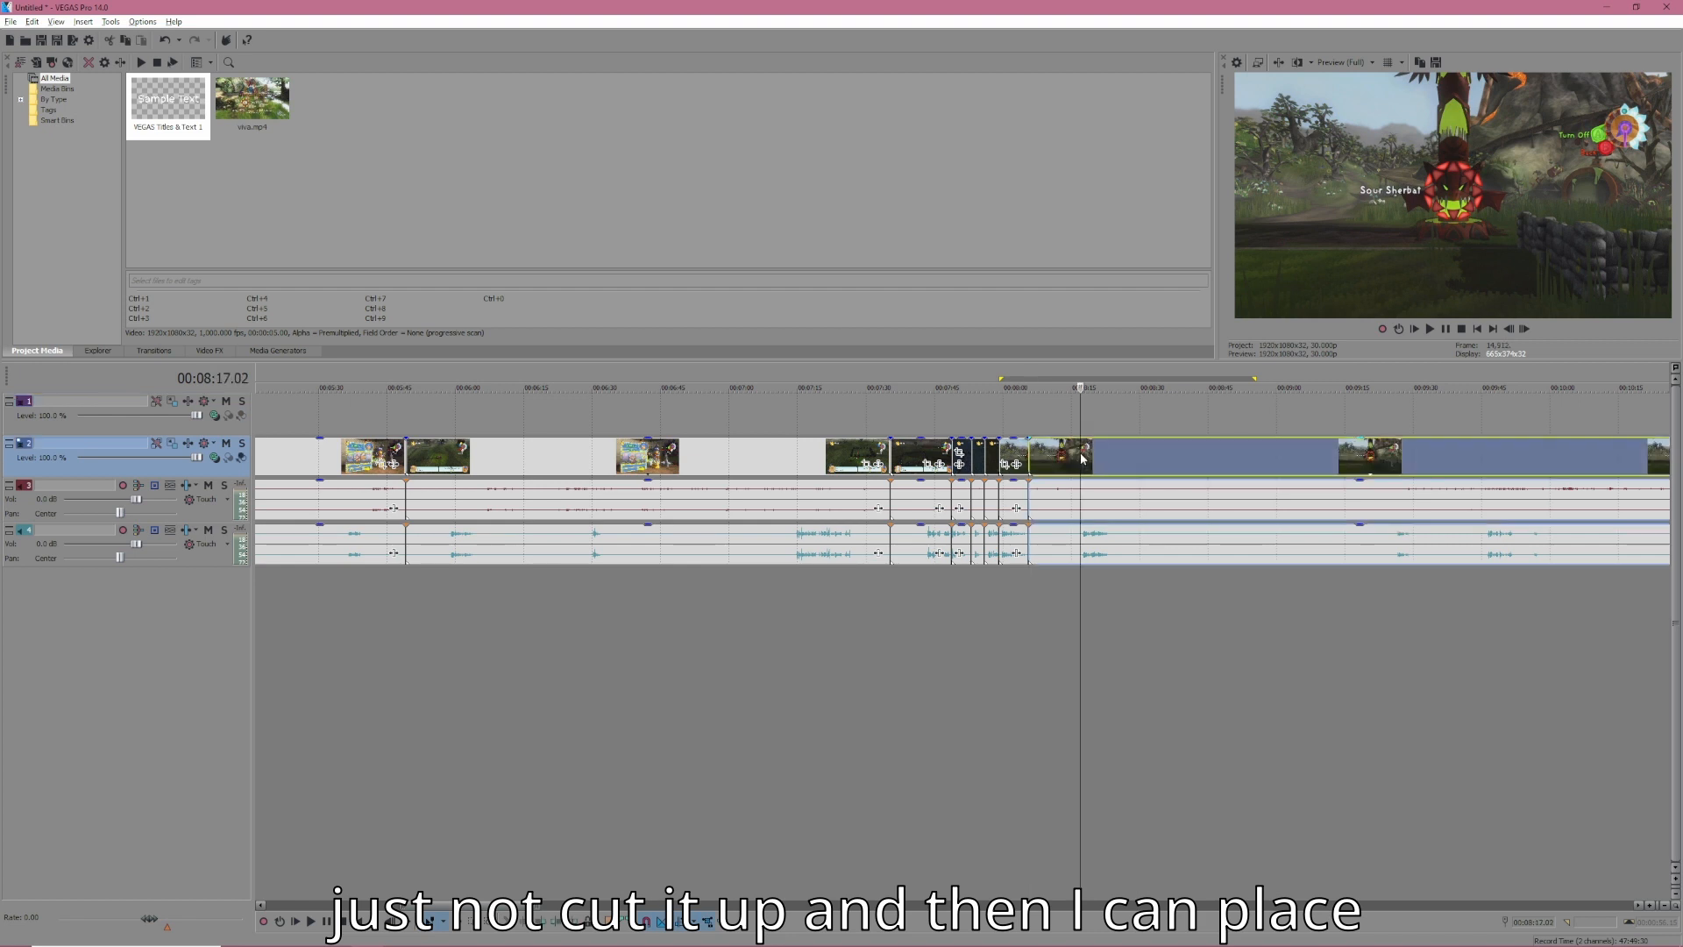
pyautogui.press('s')
pyautogui.click(1059, 445)
pyautogui.press('Delete')
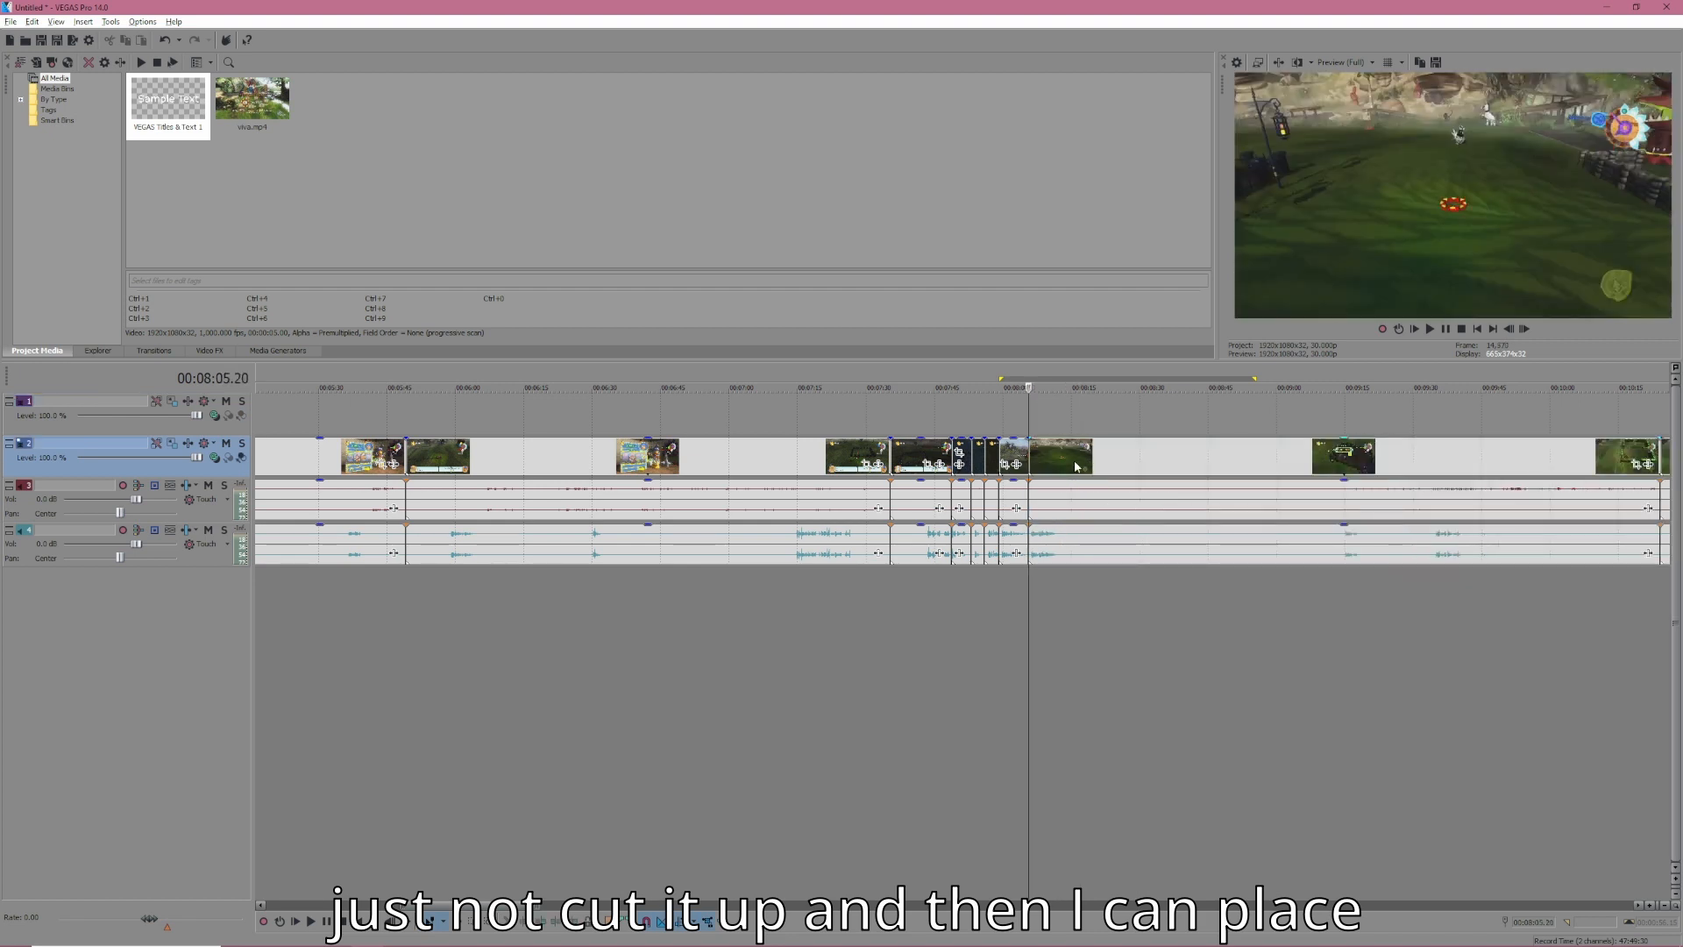
# Reposition the footage after the cut at 00:08:05.20 to bring back part of its deleted beginning
pyautogui.moveTo(1039, 459); pyautogui.dragTo(1086, 459)
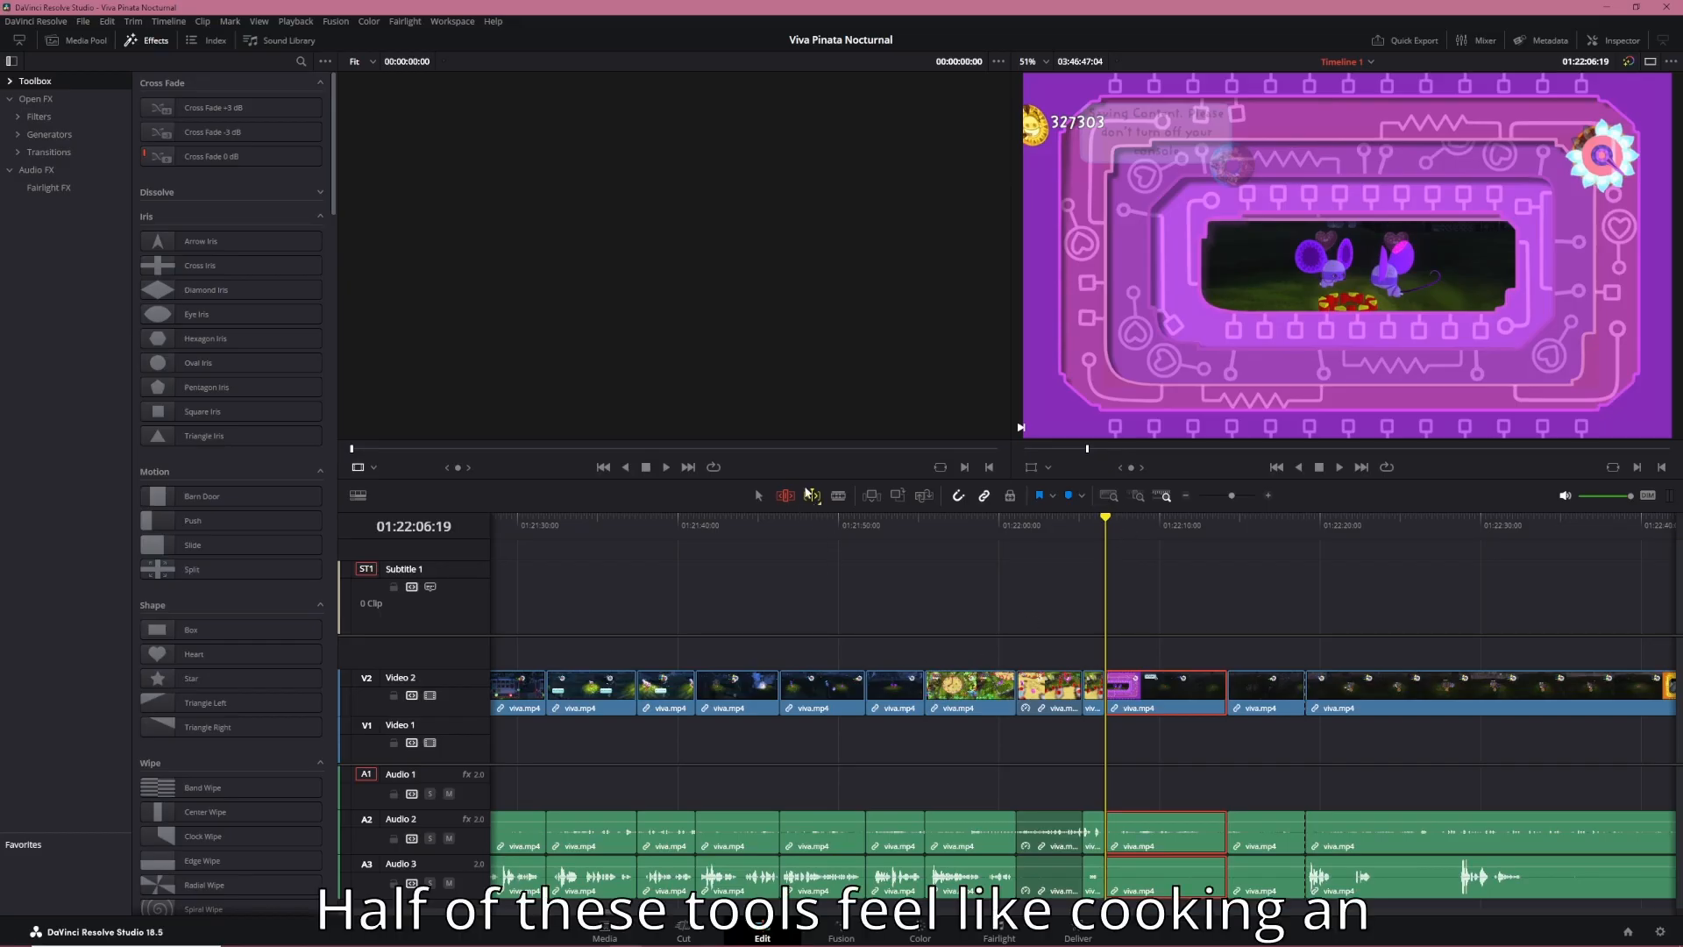
# Switch to DaVinci Resolve, return to selection mode with no clip selected, and place the playhead at 01:22:08:02
pyautogui.click(808, 494)
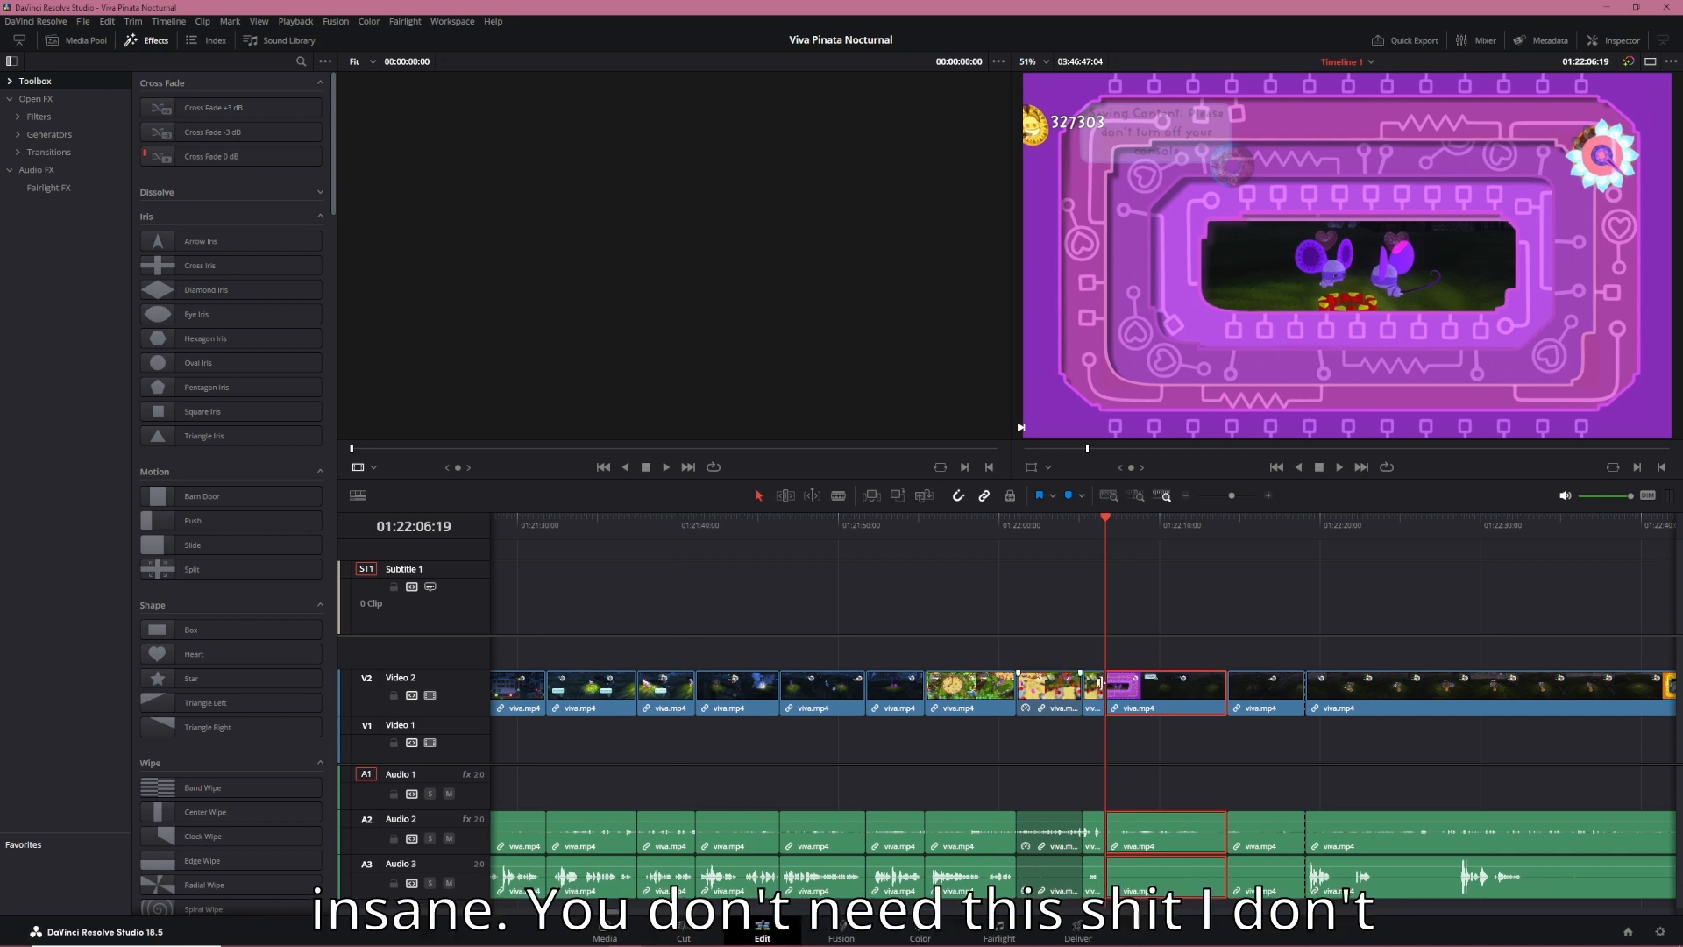
pyautogui.click(1159, 616)
pyautogui.click(1128, 532)
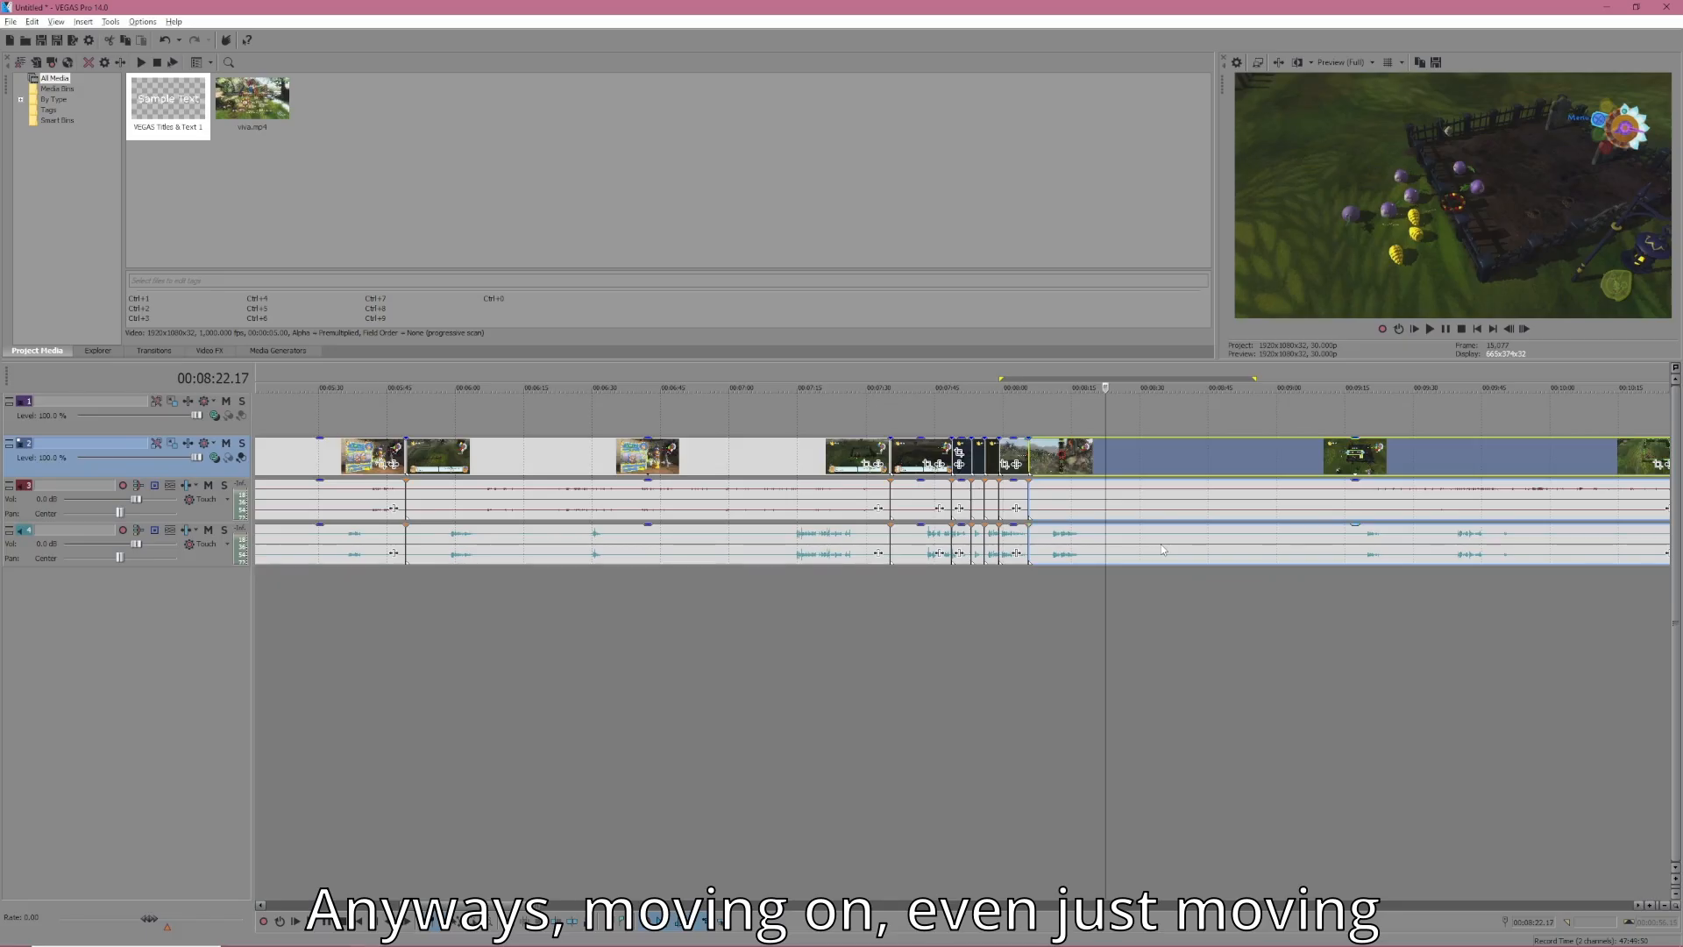
# Switch to VEGAS Pro and try moving the footage that starts at 00:08:05.20 to the right along the timeline
pyautogui.moveTo(1059, 461); pyautogui.dragTo(1128, 470)
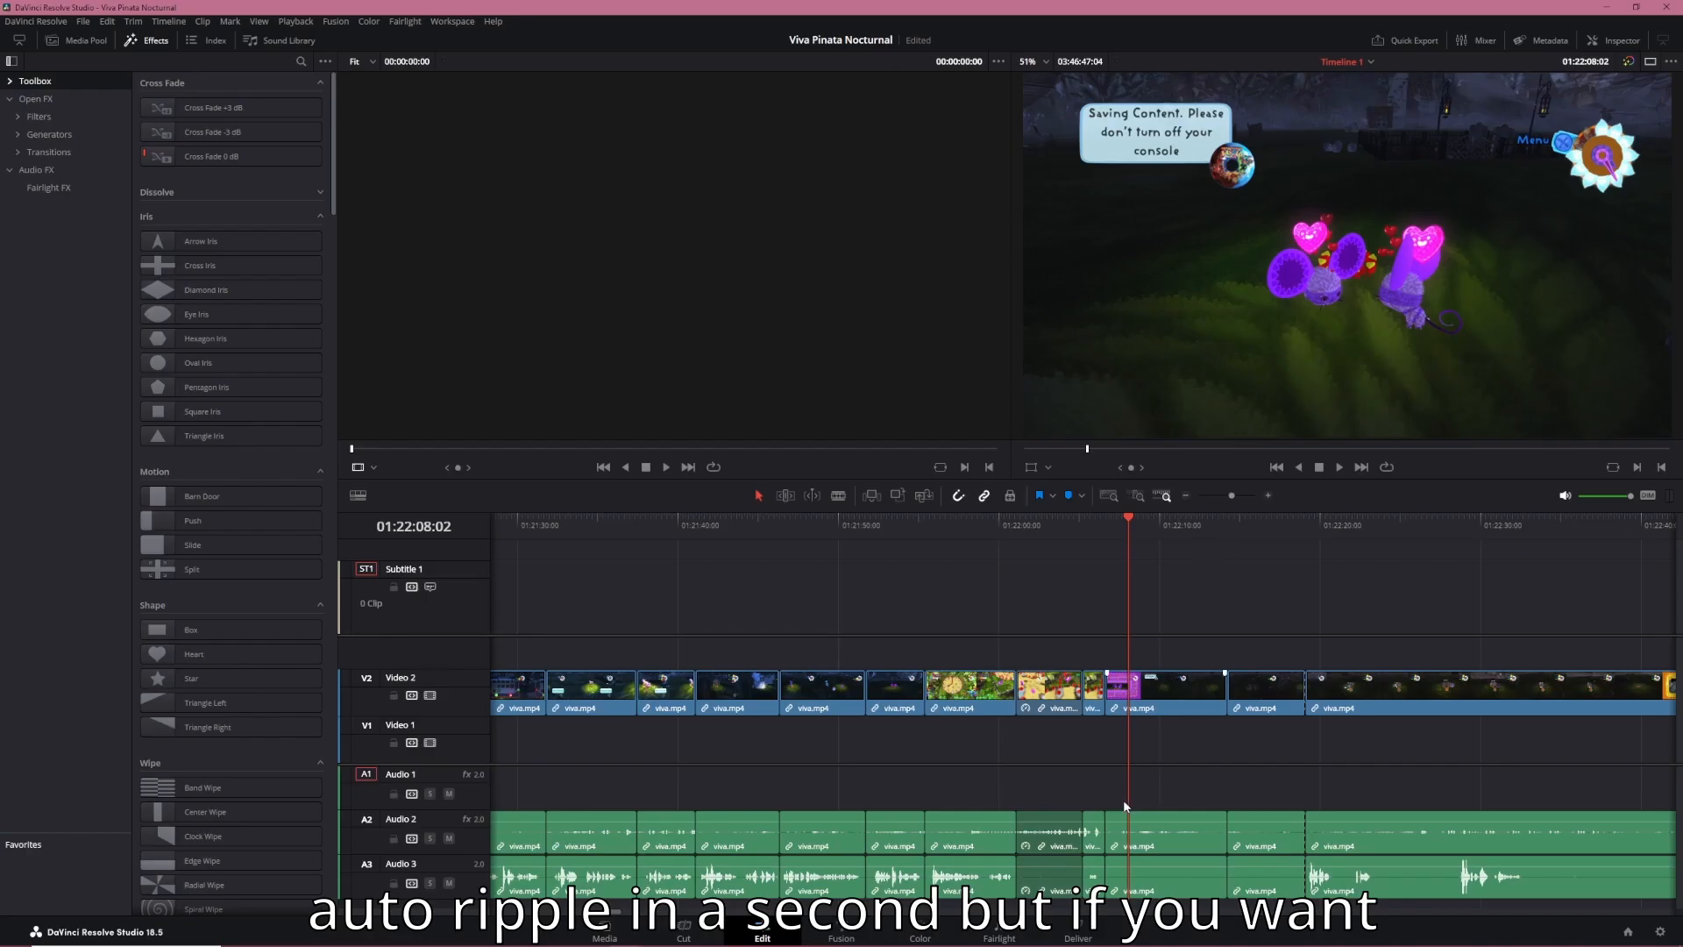
# In DaVinci Resolve, move the Video 2 clip that starts at 01:22:06:19 back over the short clip before it, and undo the move
pyautogui.click(1156, 711)
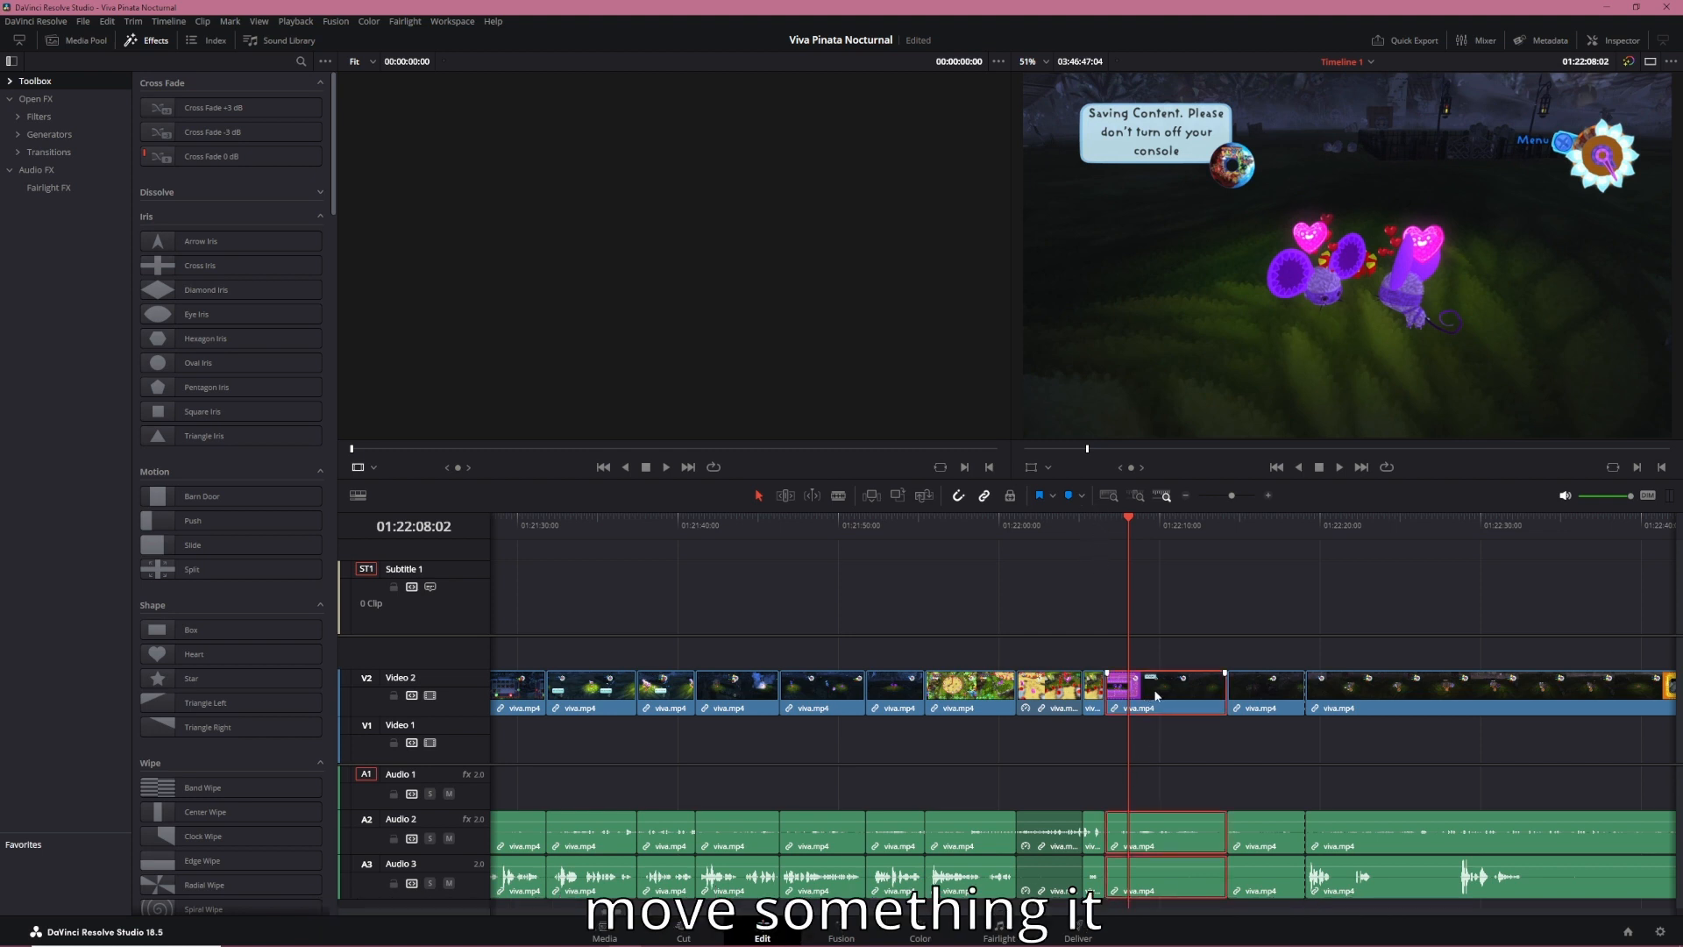
pyautogui.moveTo(1156, 697); pyautogui.dragTo(1133, 697)
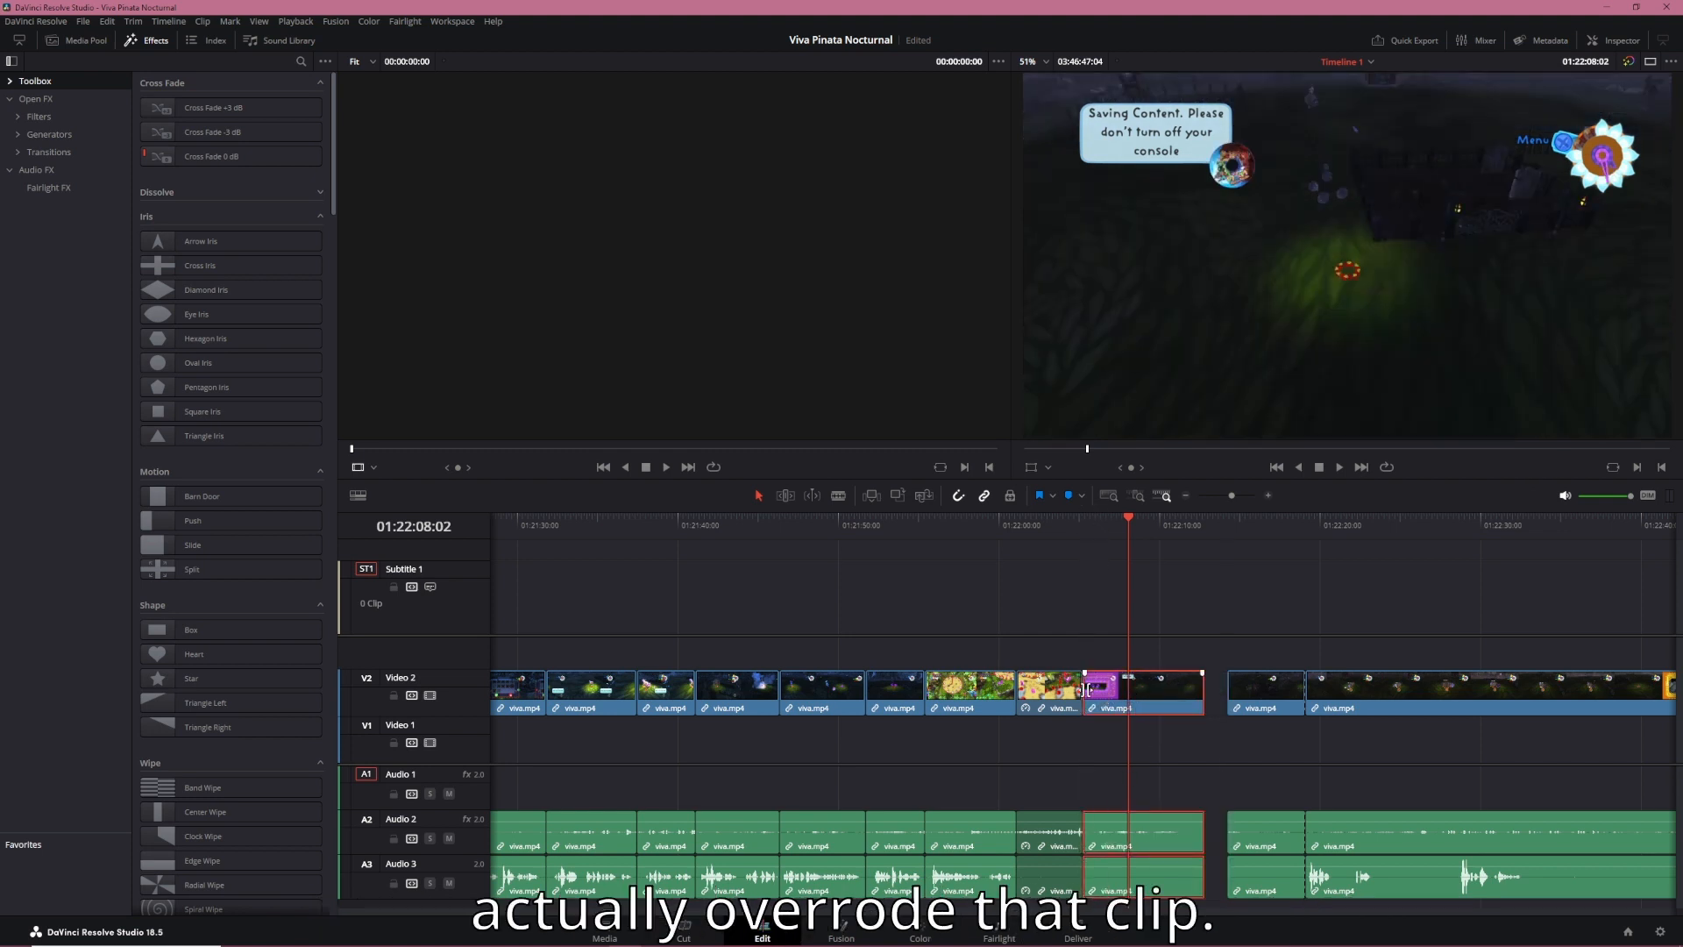
pyautogui.hotkey('ctrl', 'z')
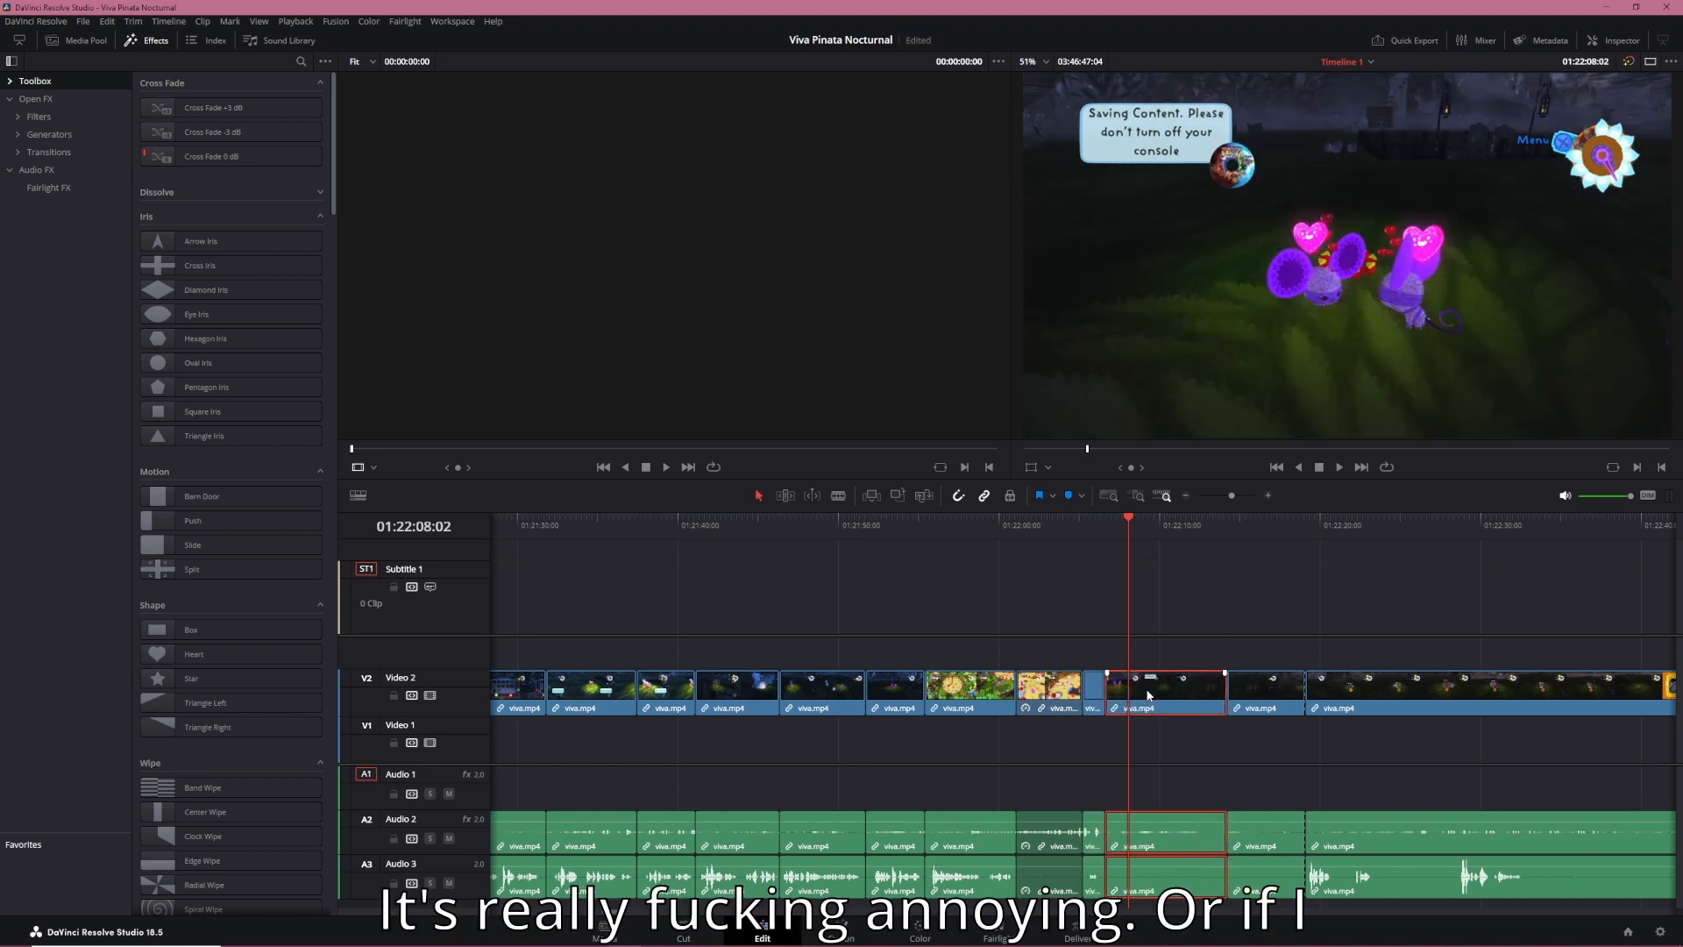
# Move the same Video 2 clip forward over the clips that follow it, and undo the change
pyautogui.moveTo(1148, 691); pyautogui.dragTo(1283, 695)
pyautogui.hotkey('ctrl', 'z')
pyautogui.hotkey('ctrl', 'z')
pyautogui.hotkey('ctrl', 'z')
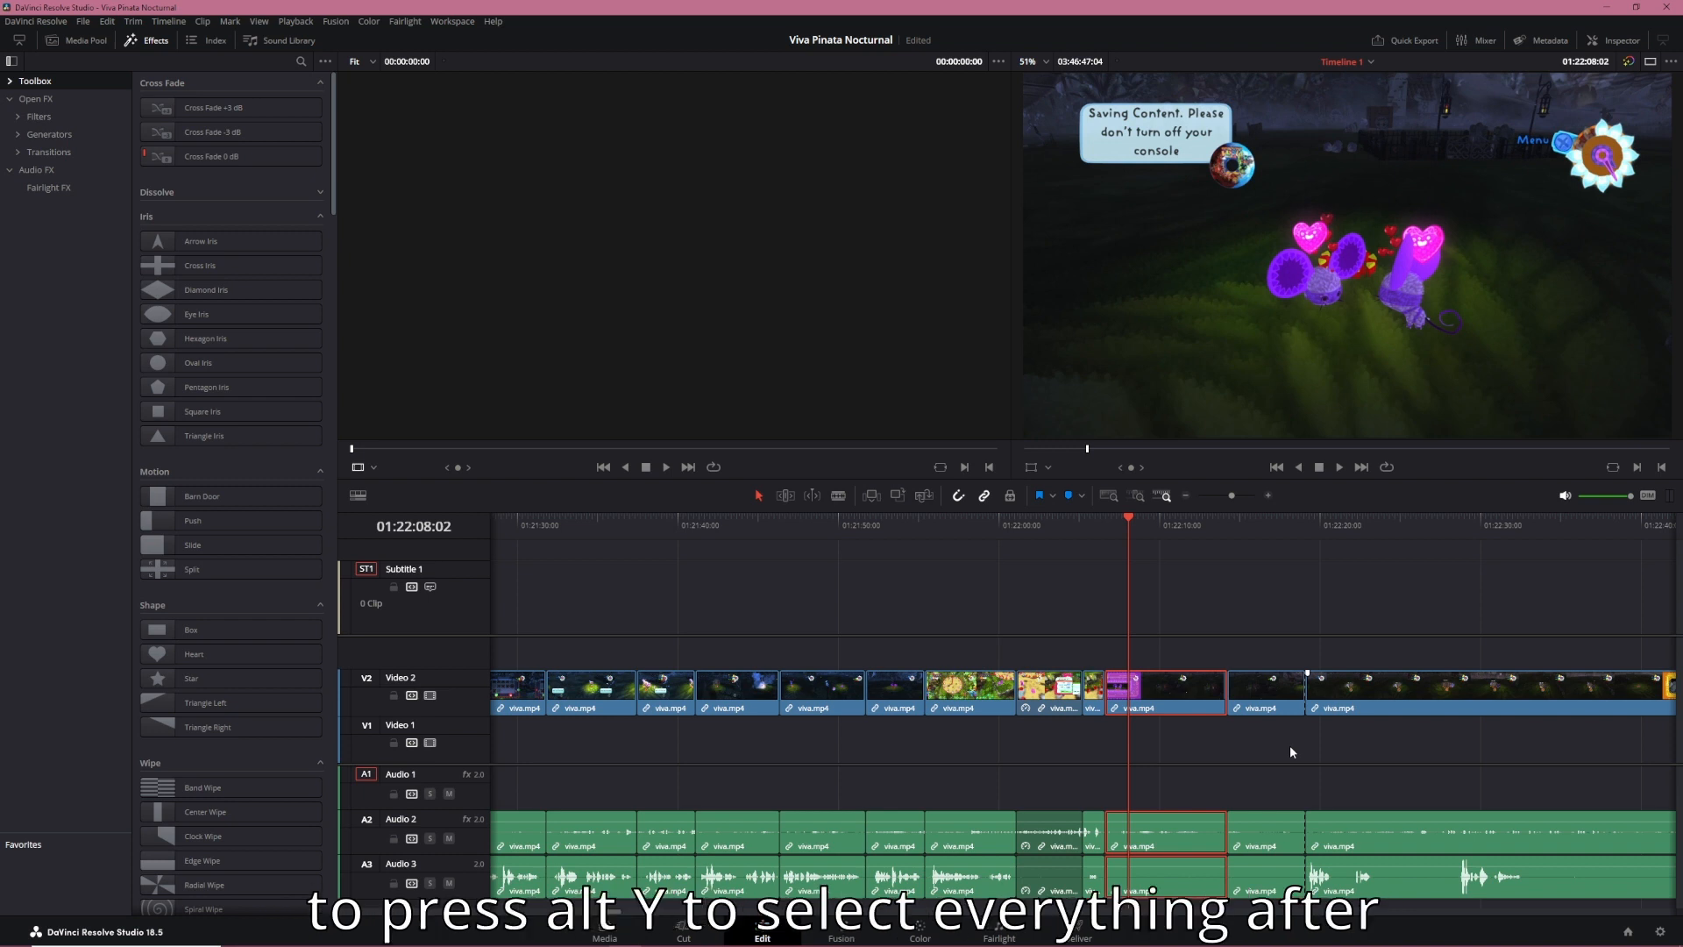
# Select the clip under the playhead and all clips after it, move them forward about 4 seconds, and deselect them
pyautogui.hotkey('alt', 'y')
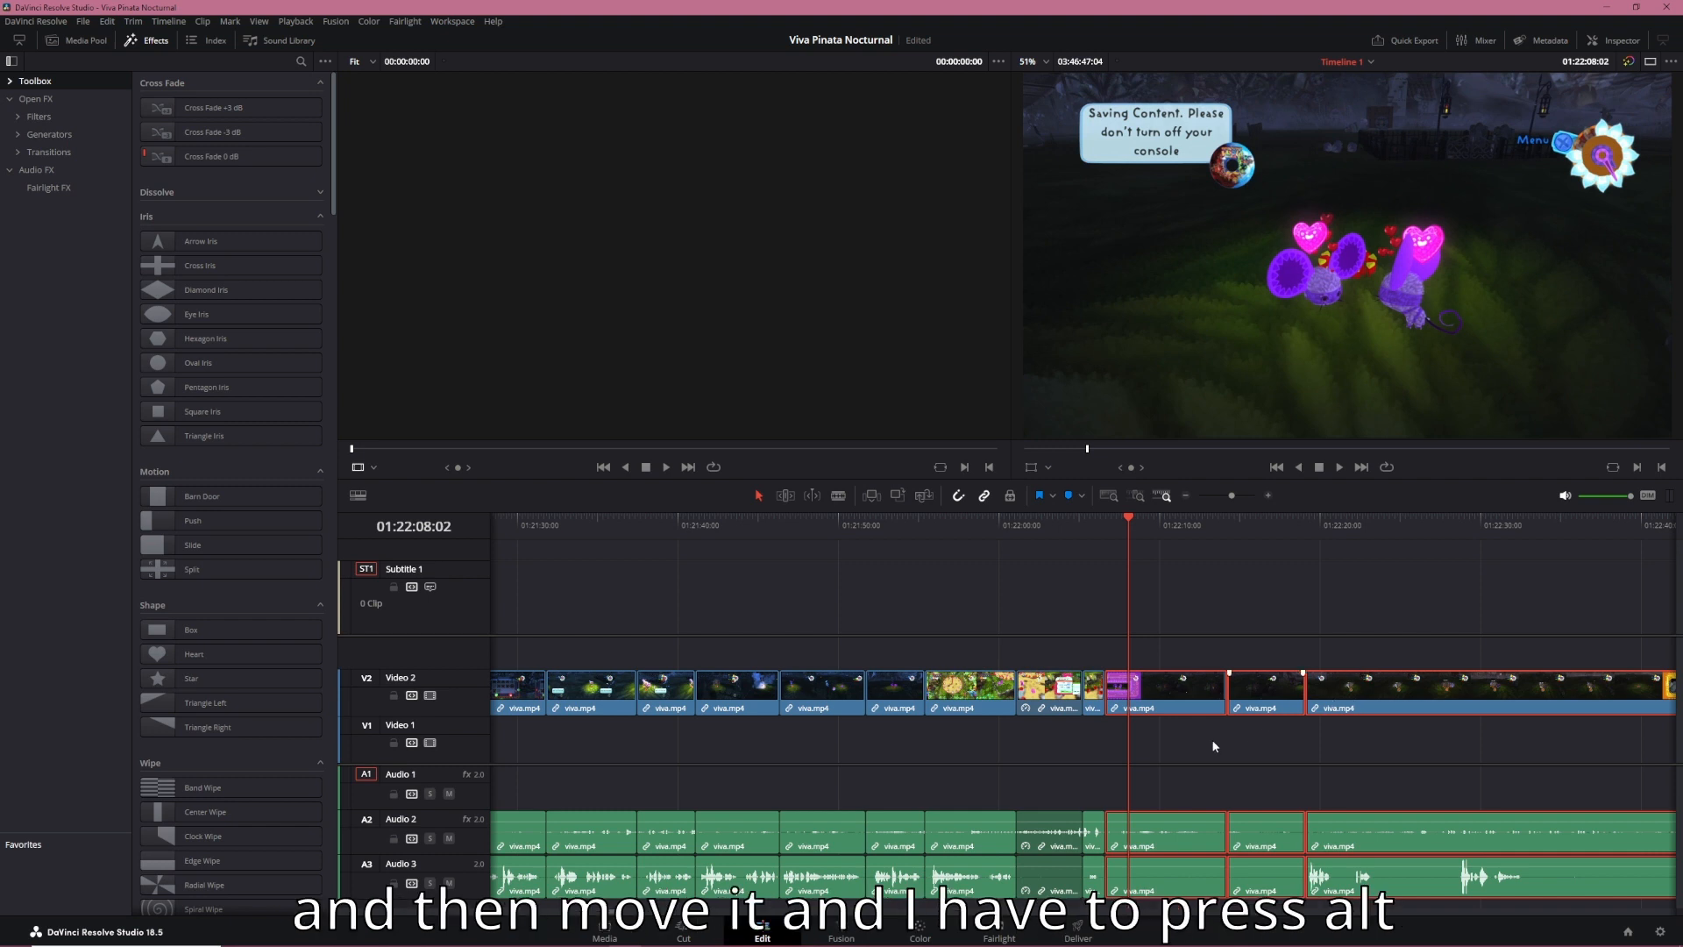
pyautogui.moveTo(1170, 704); pyautogui.dragTo(1232, 698)
pyautogui.click(1188, 632)
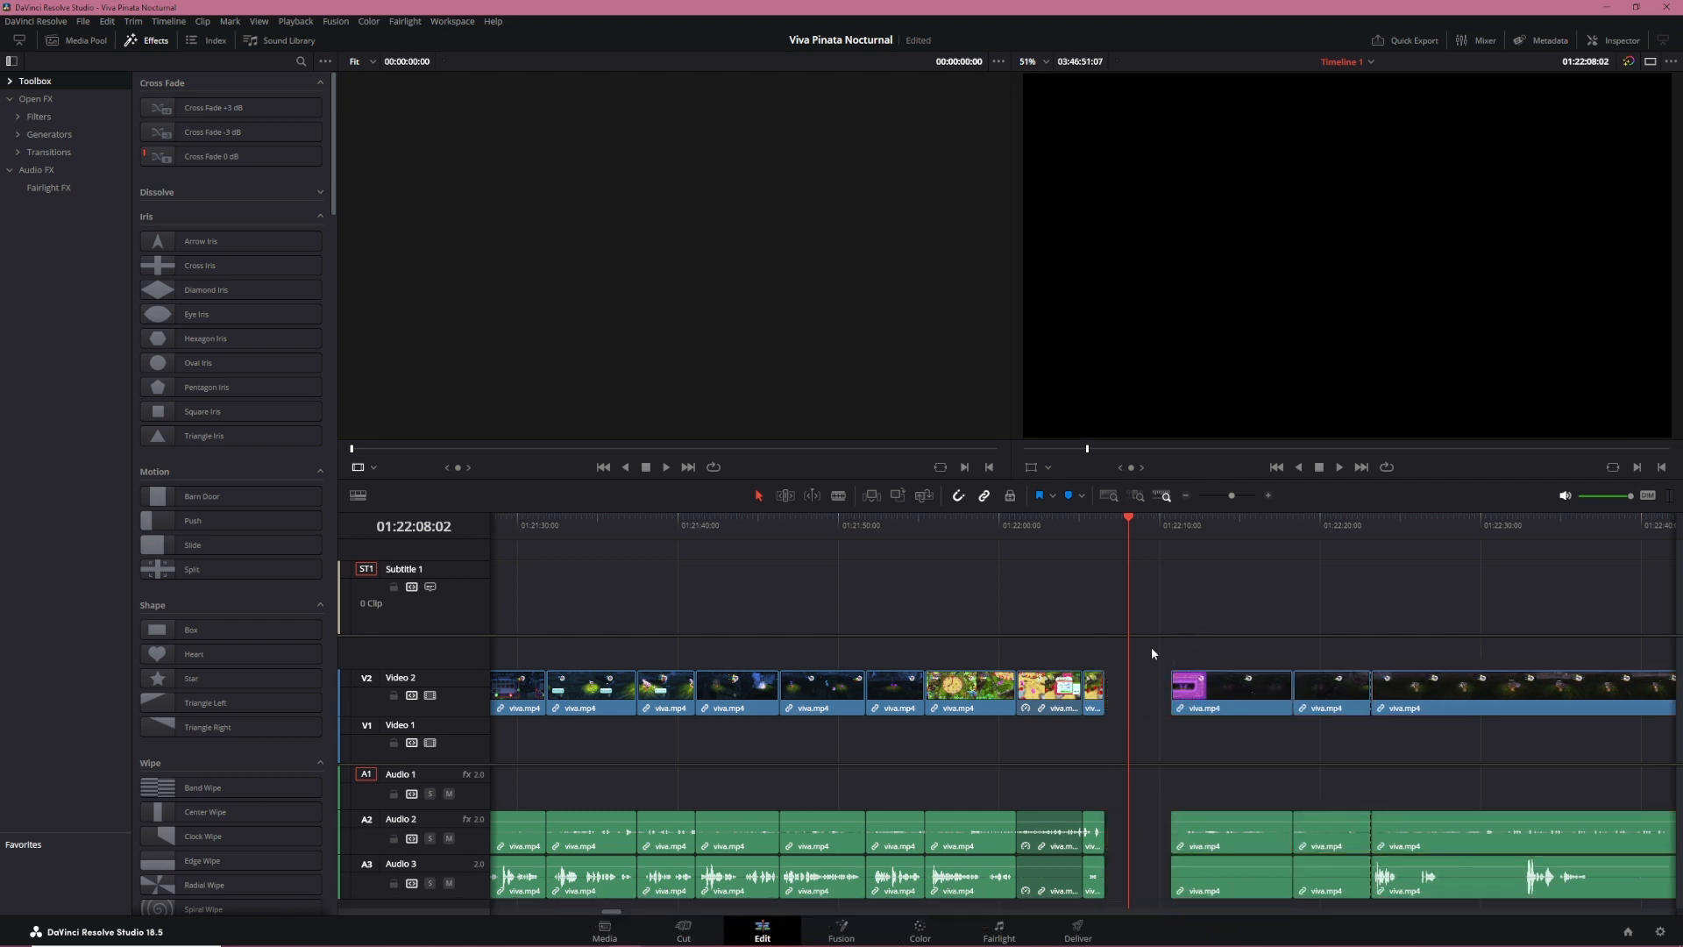
# Switch to VEGAS Pro and place the playhead at 00:08:10.13 on the last footage event
pyautogui.hotkey('alt', 'Tab')
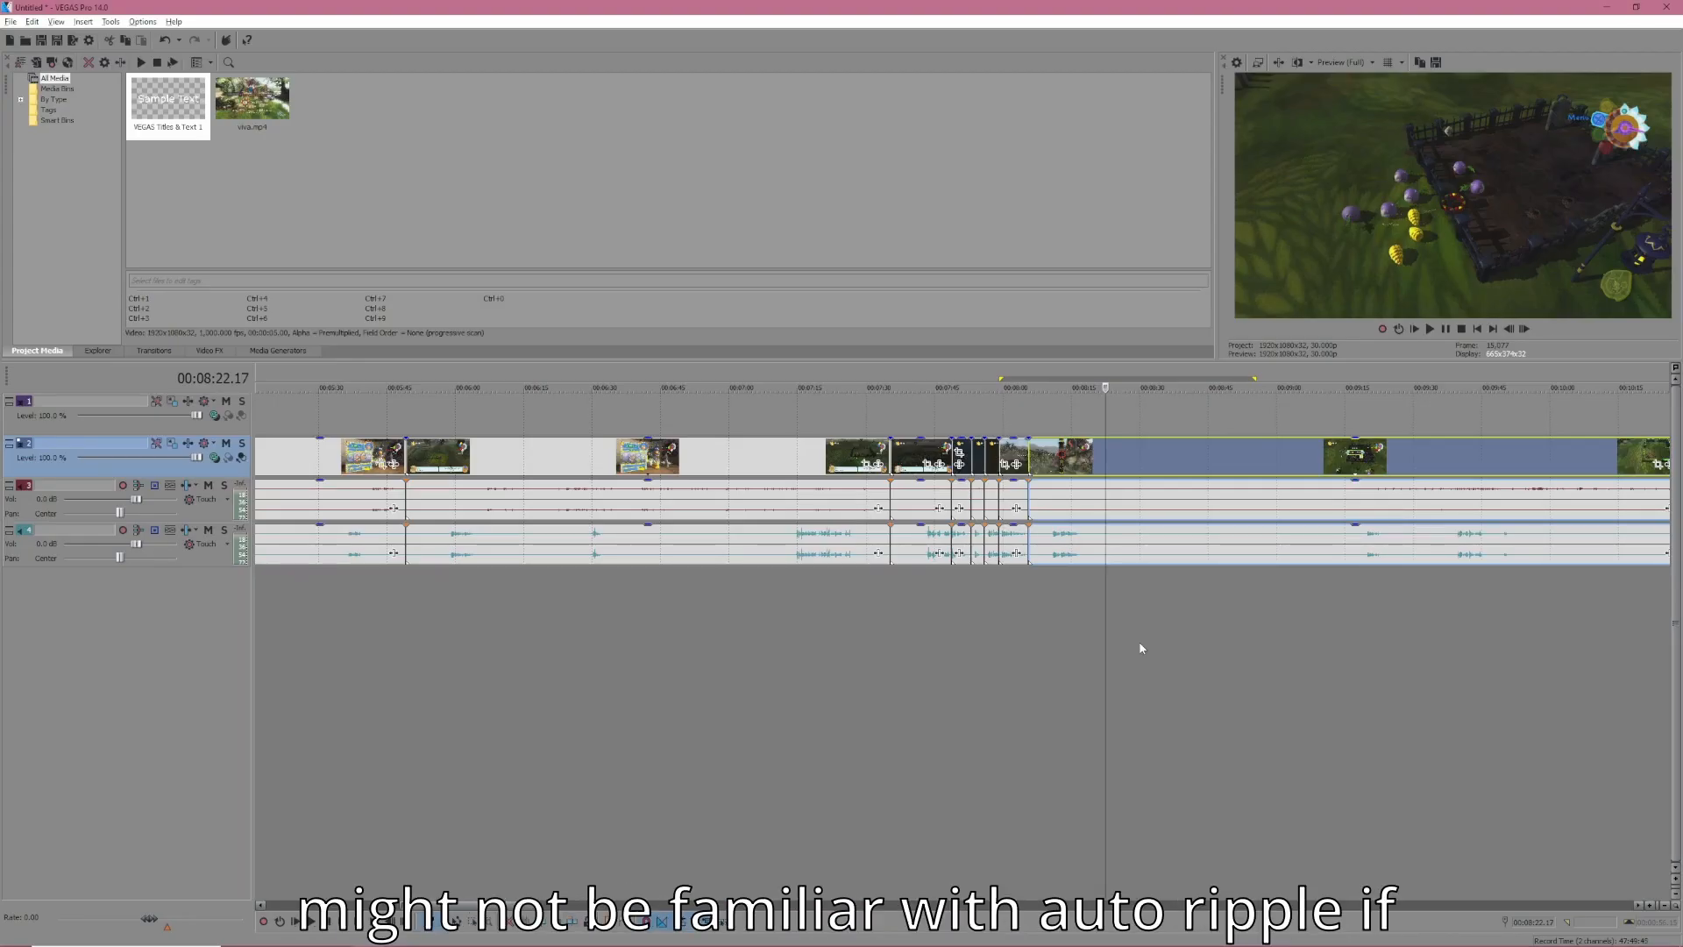
pyautogui.click(1055, 474)
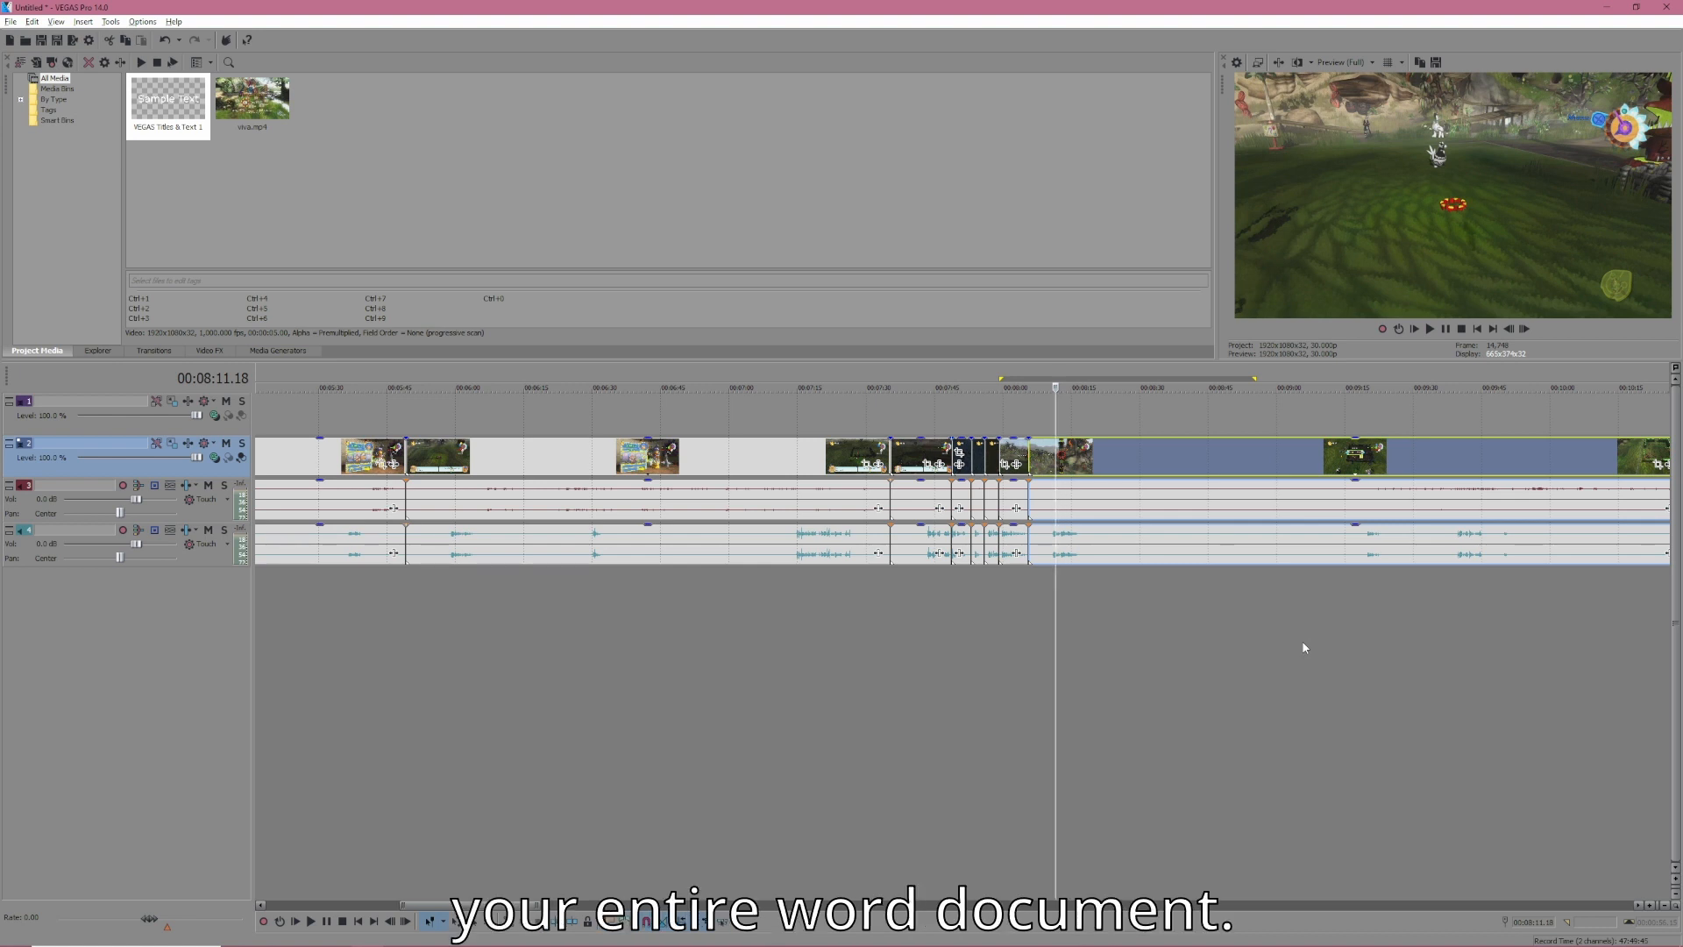
pyautogui.click(1052, 455)
pyautogui.click(1050, 455)
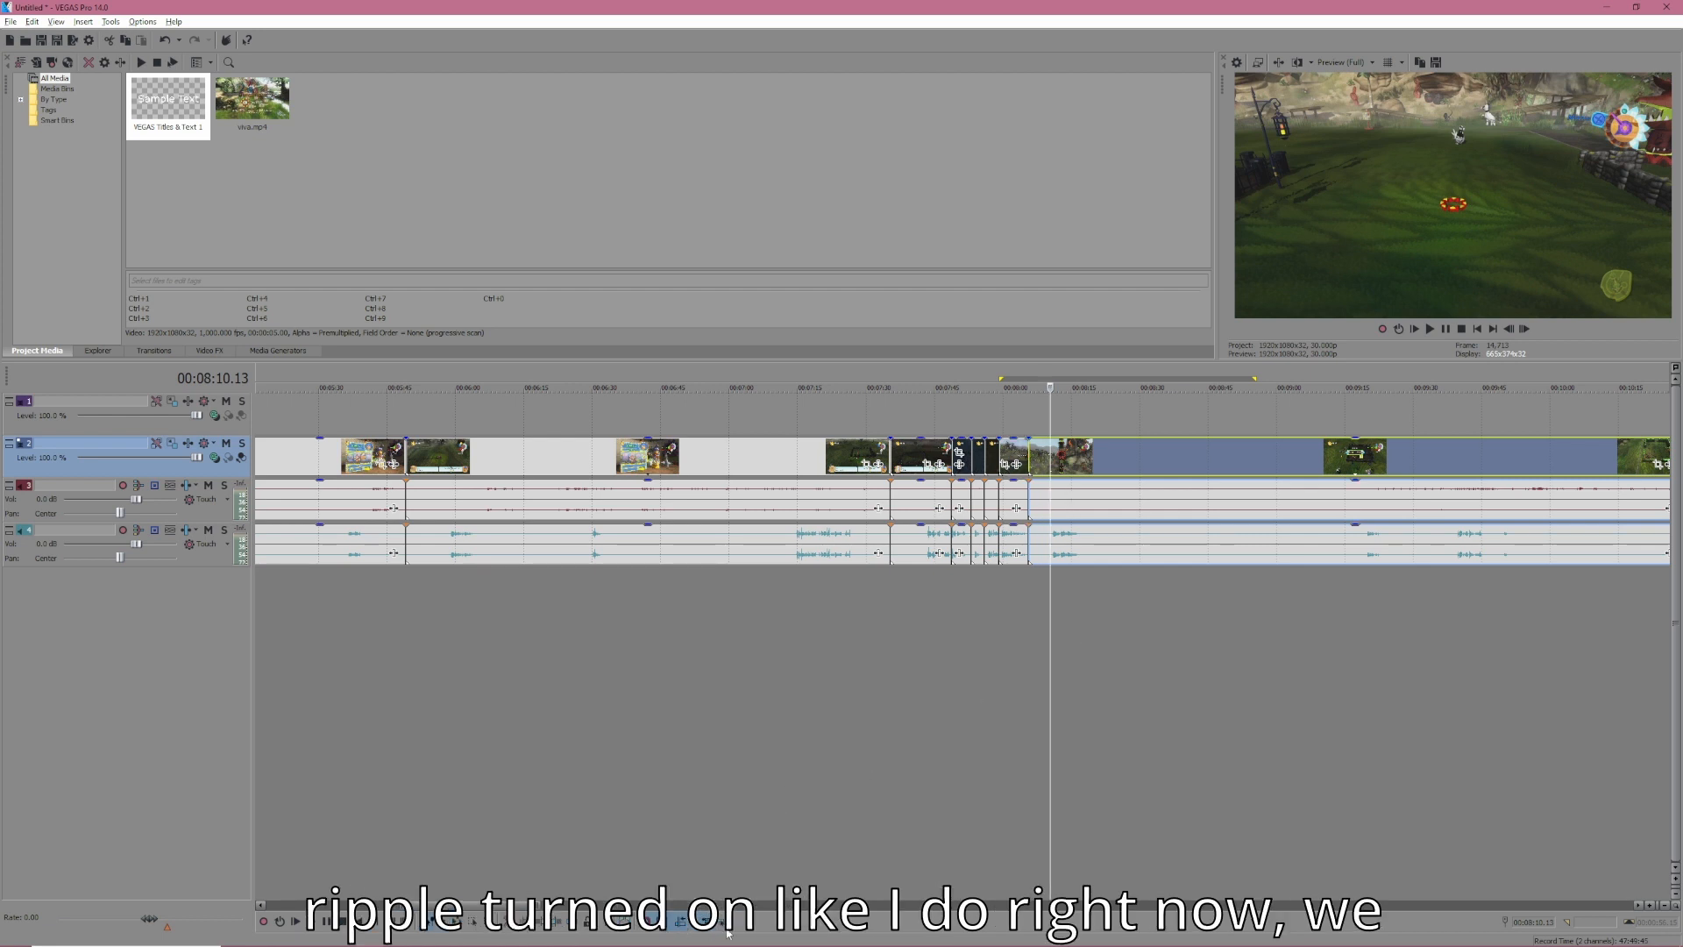
# With auto ripple on, move the first short event after 00:07:45 and everything following it forward about 13 seconds
pyautogui.moveTo(962, 447); pyautogui.dragTo(1019, 454)
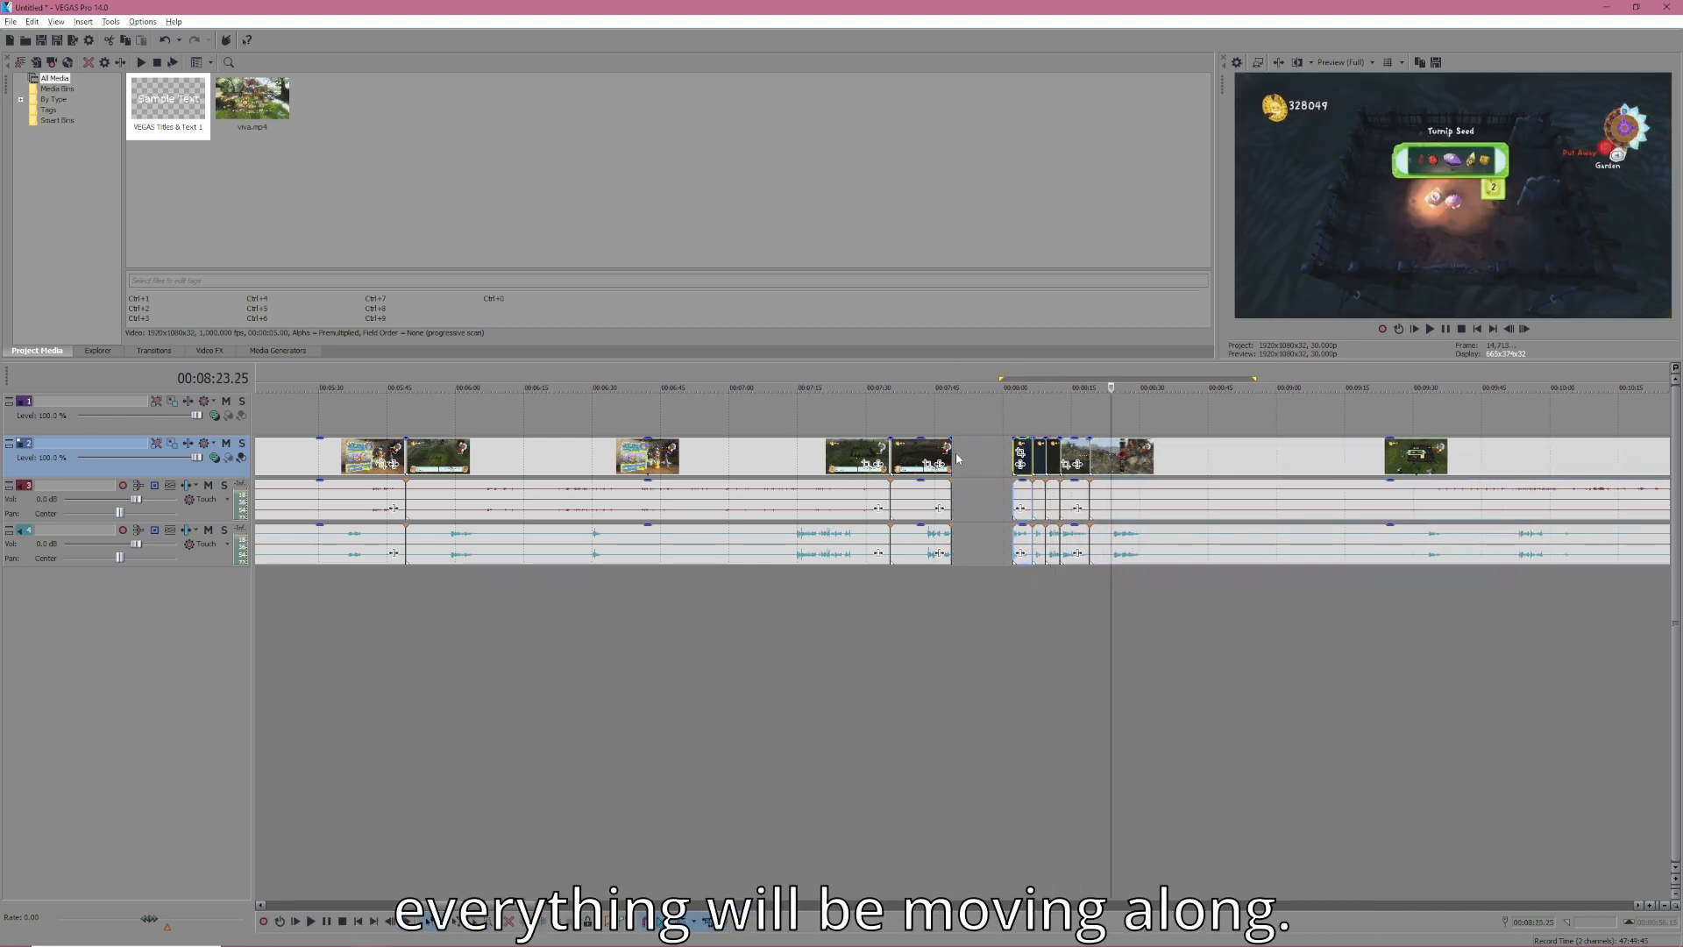
# Split the long event at 00:06:34.04, select a range of about 40 seconds starting there, and ripple-delete it
pyautogui.click(847, 460)
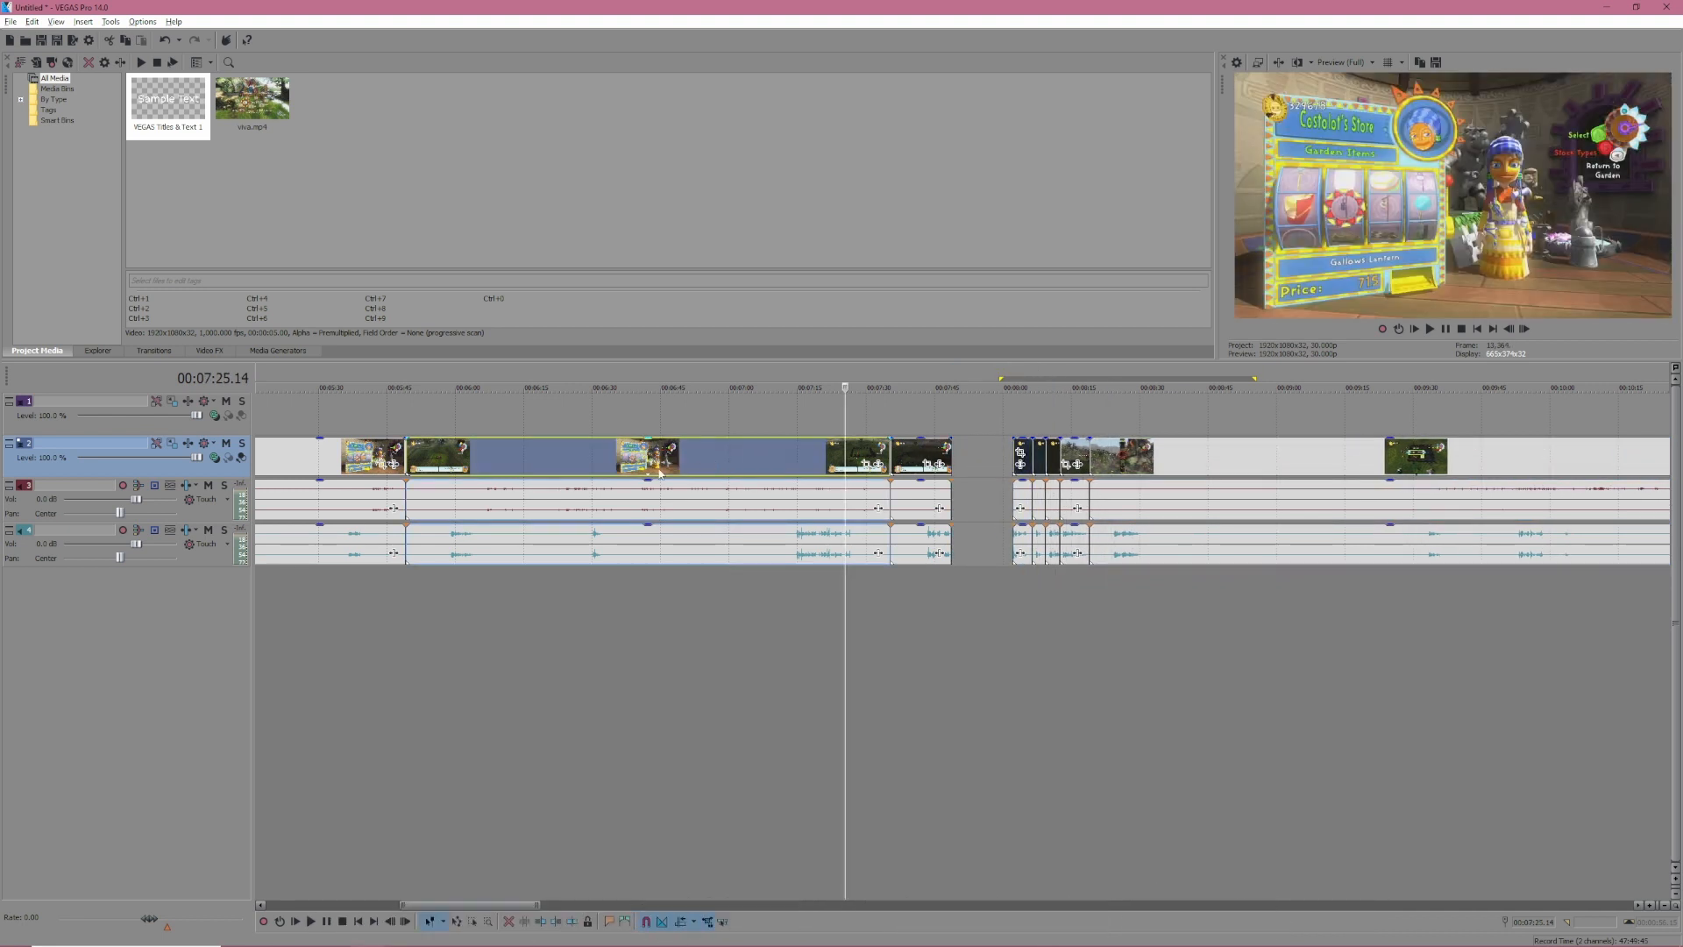
pyautogui.click(612, 461)
pyautogui.press('s')
pyautogui.click(784, 596)
pyautogui.moveTo(794, 601); pyautogui.dragTo(611, 602)
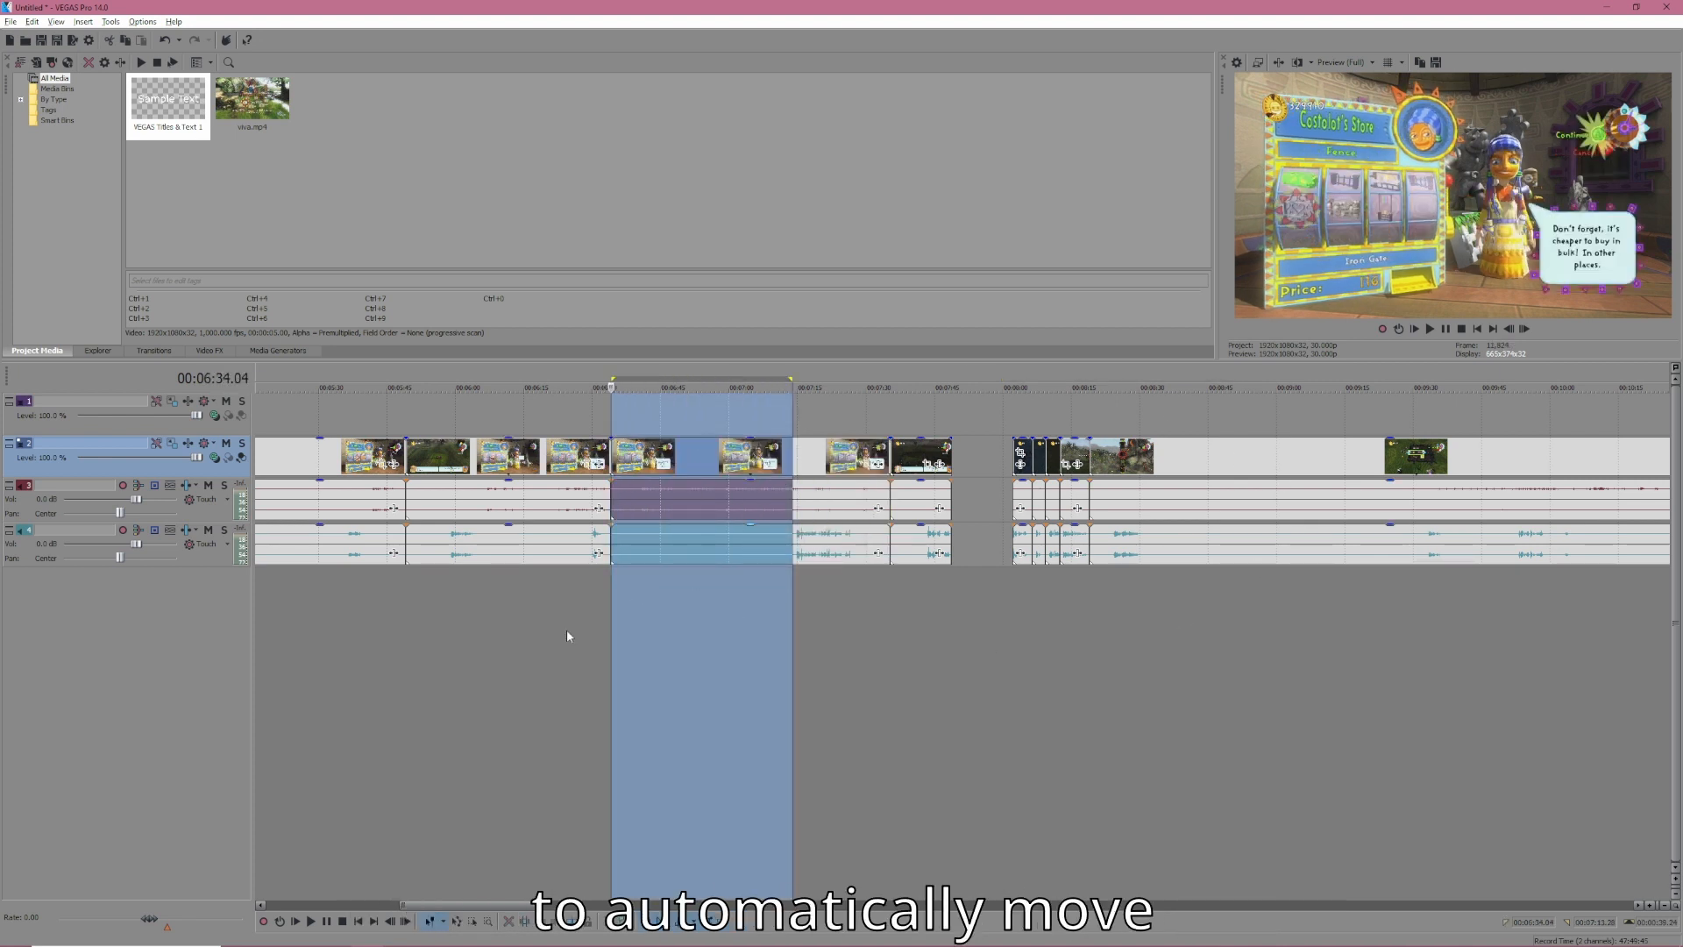
pyautogui.press('Delete')
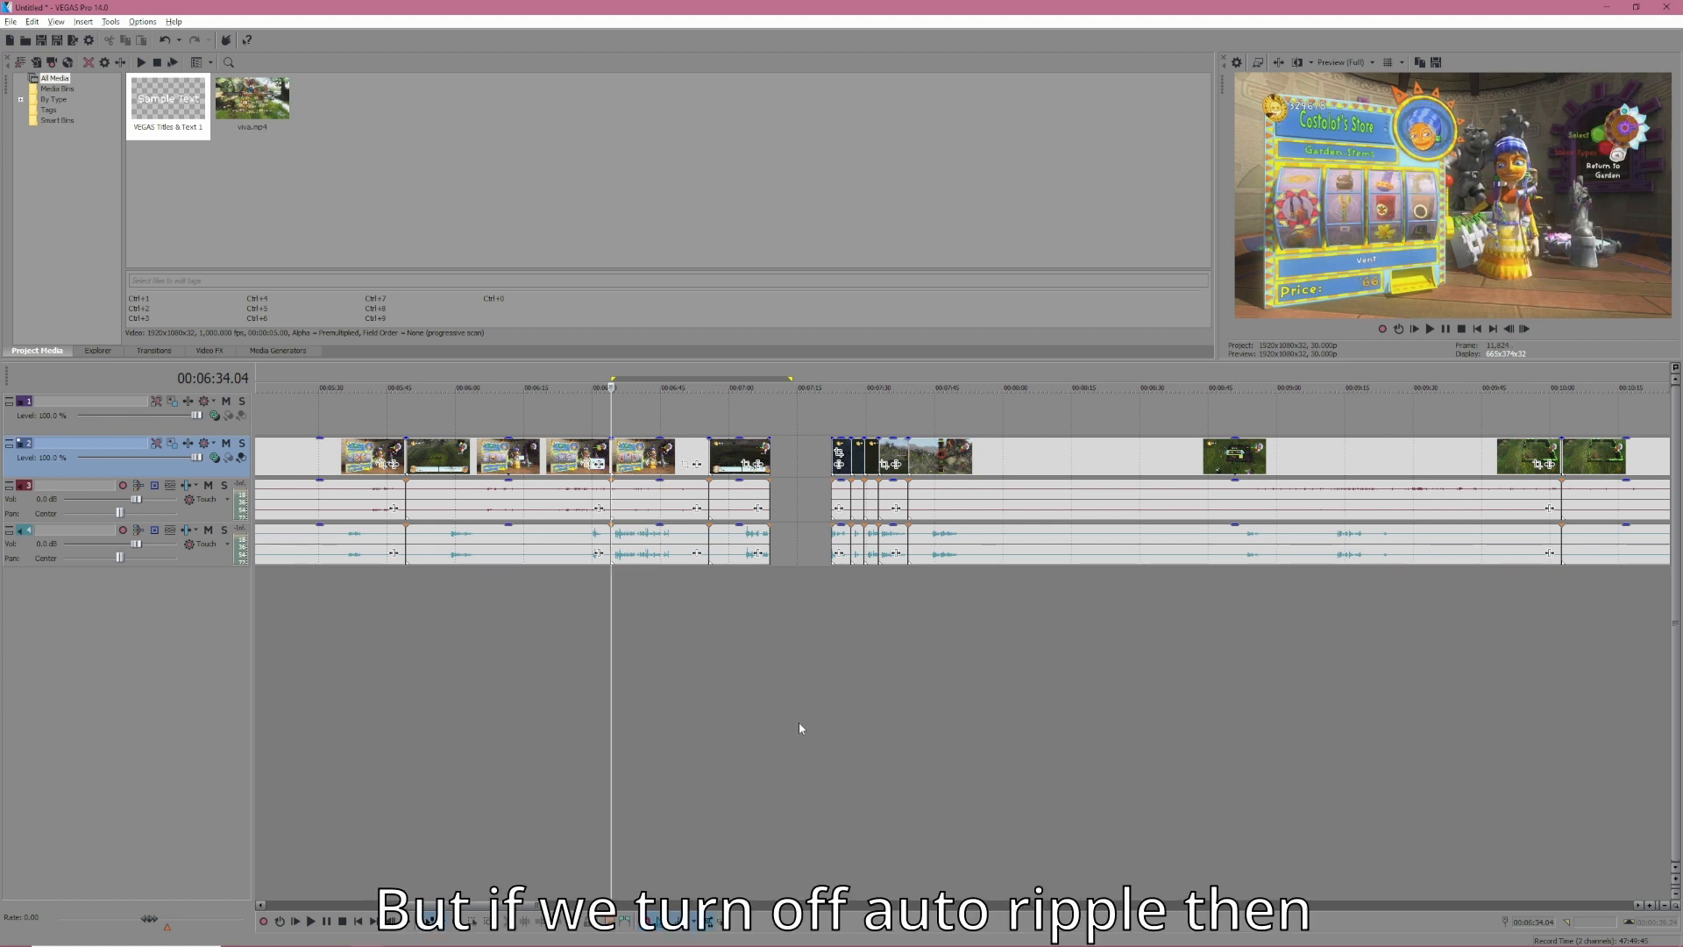
# With auto ripple off, move the short event before the gap forward about 6 seconds and shift the long event after the gap
pyautogui.moveTo(730, 456); pyautogui.dragTo(757, 459)
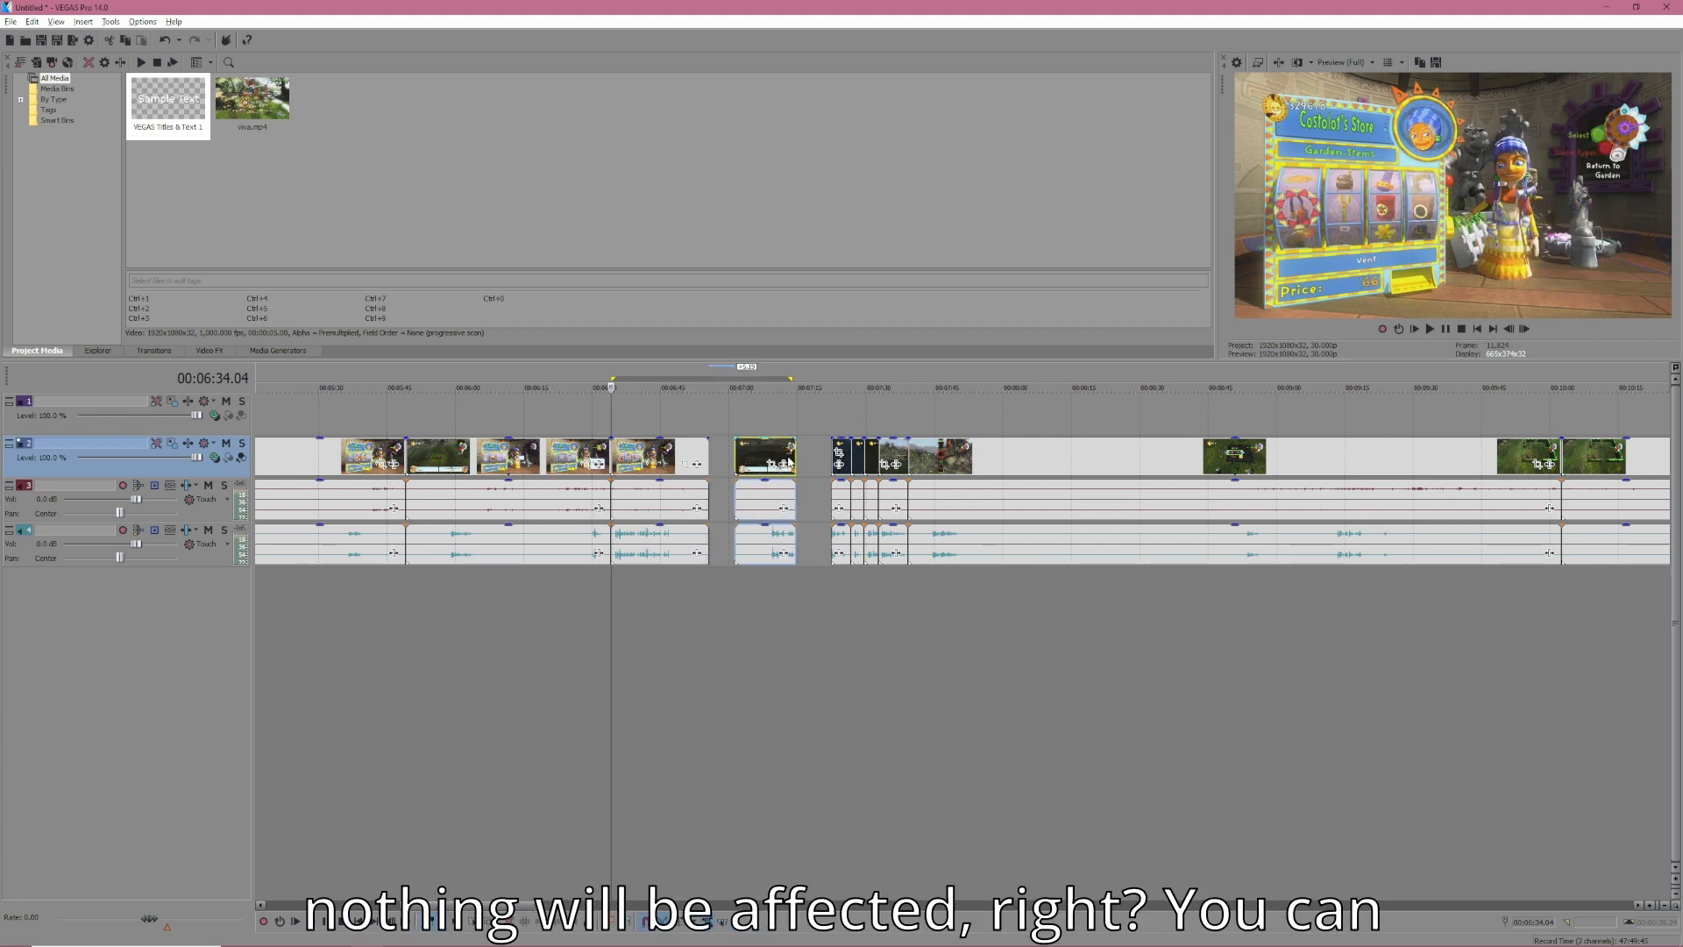
pyautogui.moveTo(1003, 465)
pyautogui.mouseDown()
pyautogui.moveTo(946, 465)
pyautogui.moveTo(1081, 469)
pyautogui.moveTo(1019, 474)
pyautogui.mouseUp()
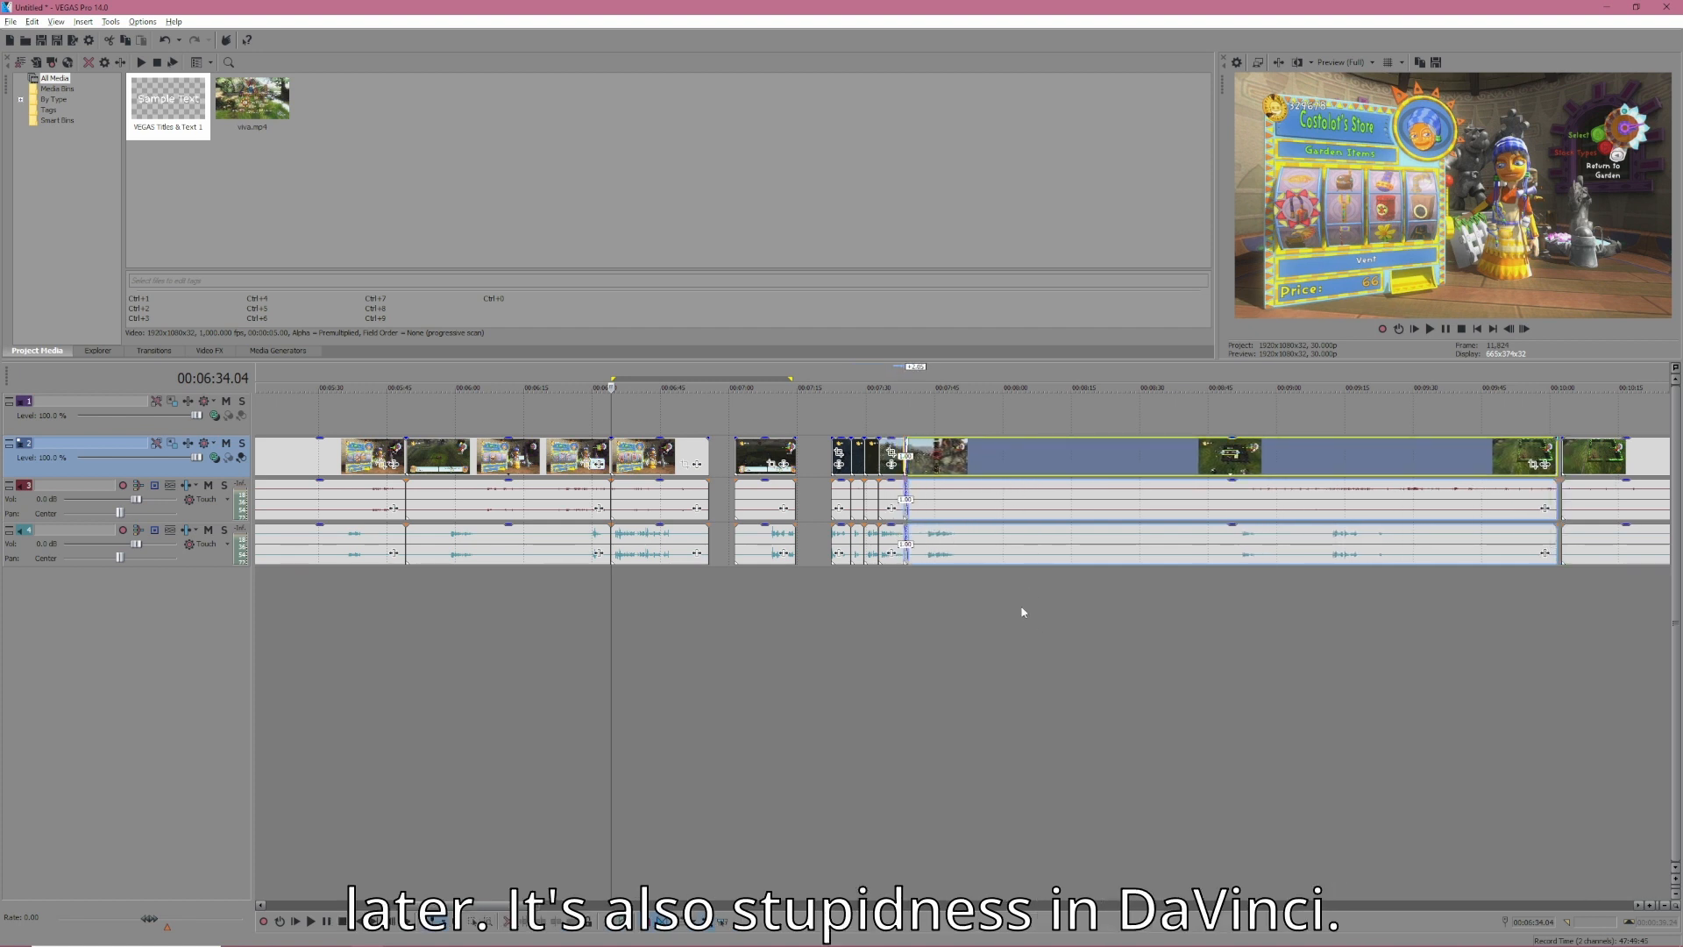
# Undo the event moves, the range deletion, the split and the rippled move to close the gap in the timeline
pyautogui.hotkey('ctrl', 'z')
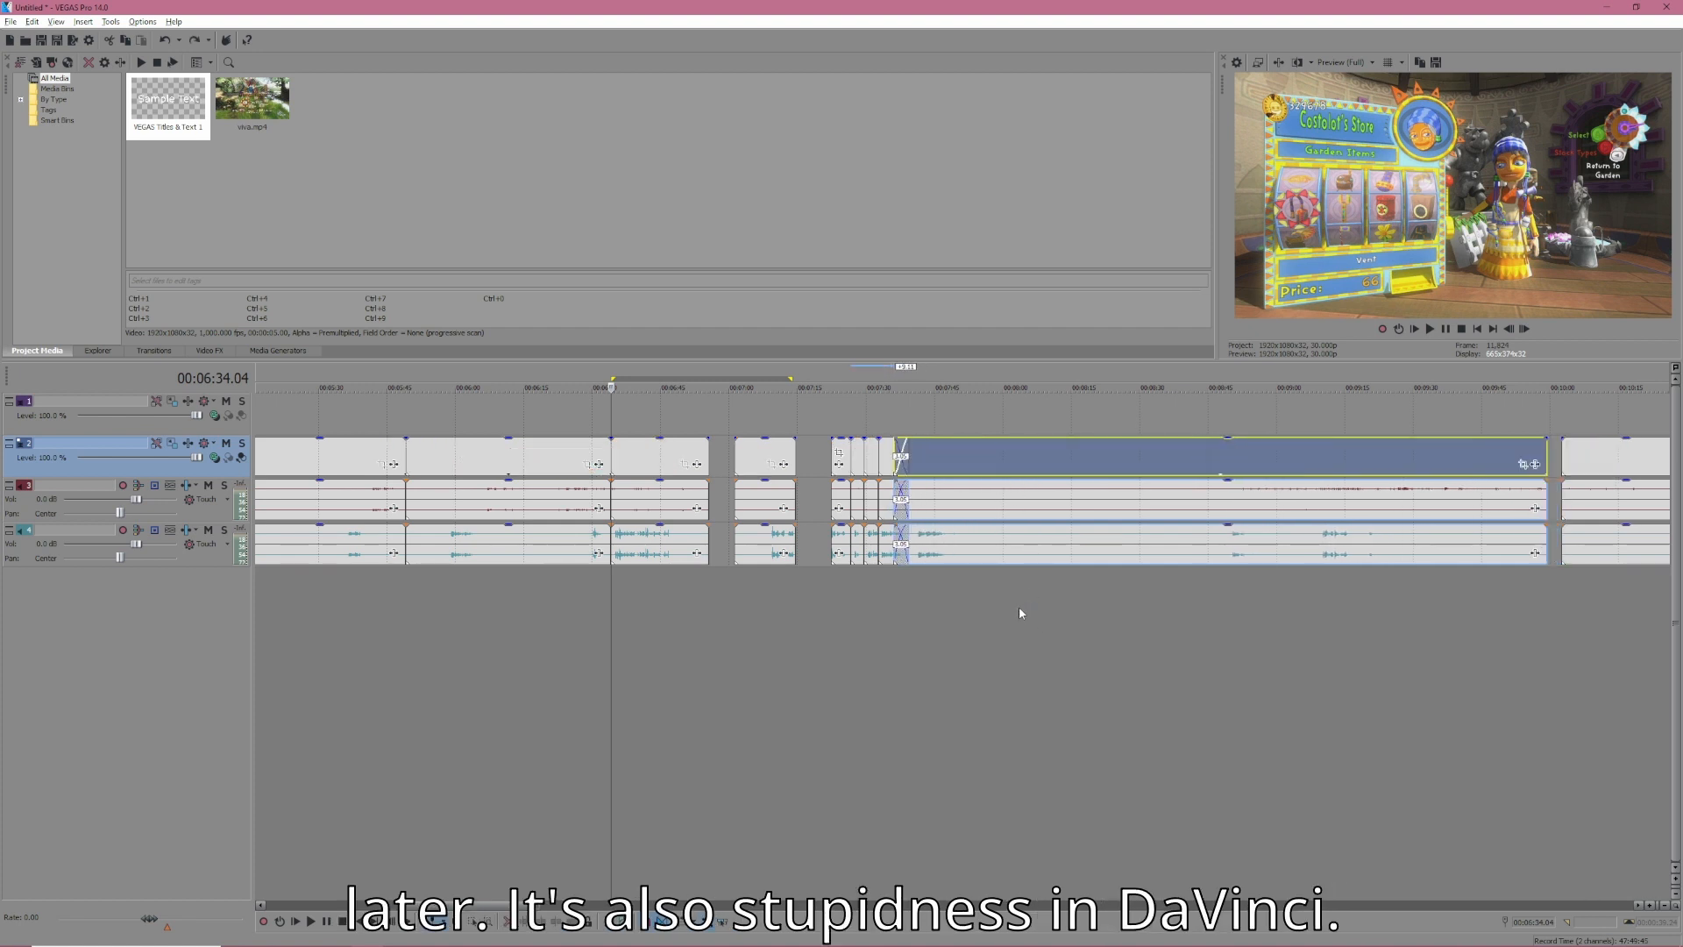
pyautogui.hotkey('ctrl', 'z')
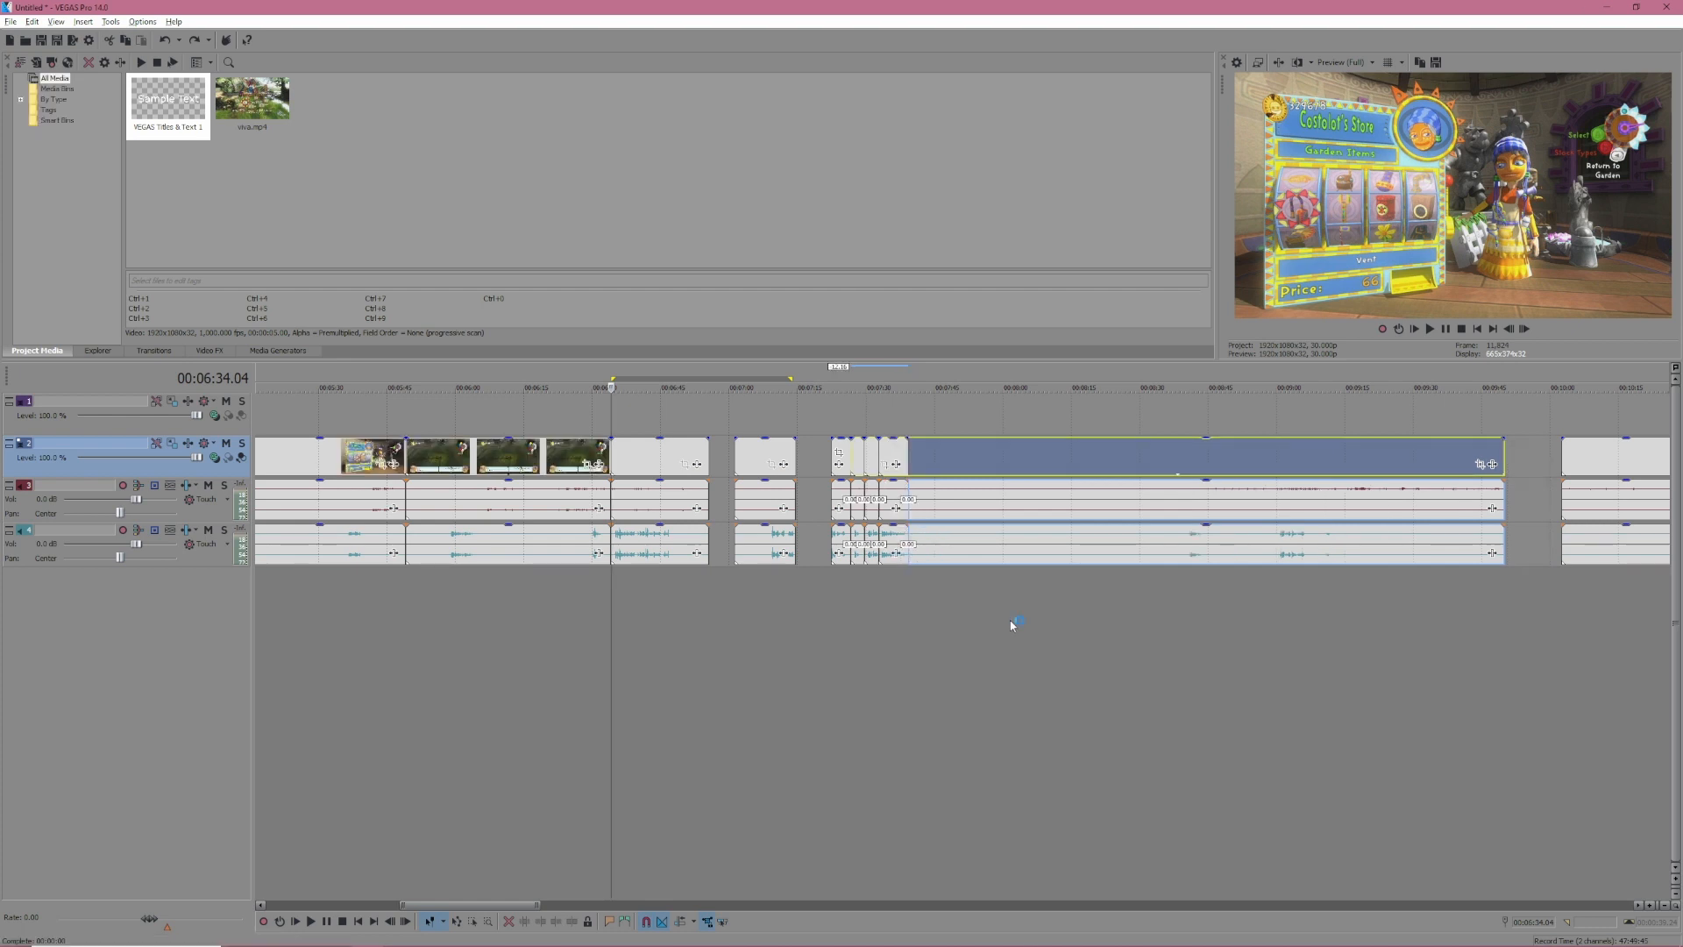
pyautogui.hotkey('ctrl', 'shift', 'z')
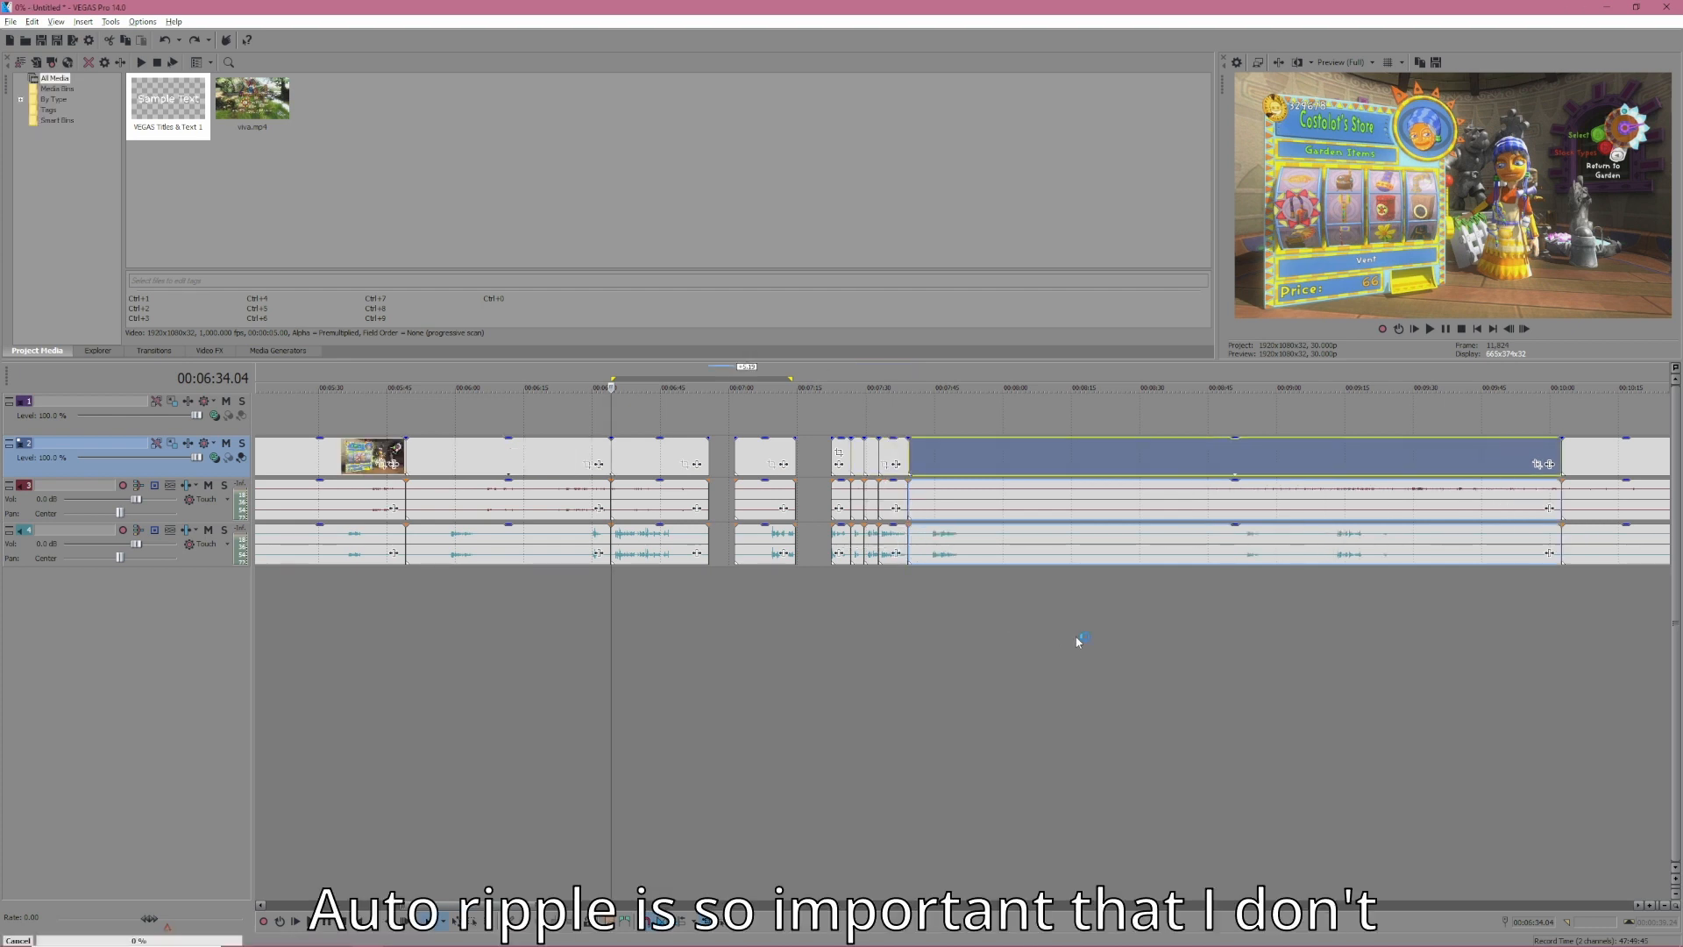
pyautogui.hotkey('ctrl', 'z')
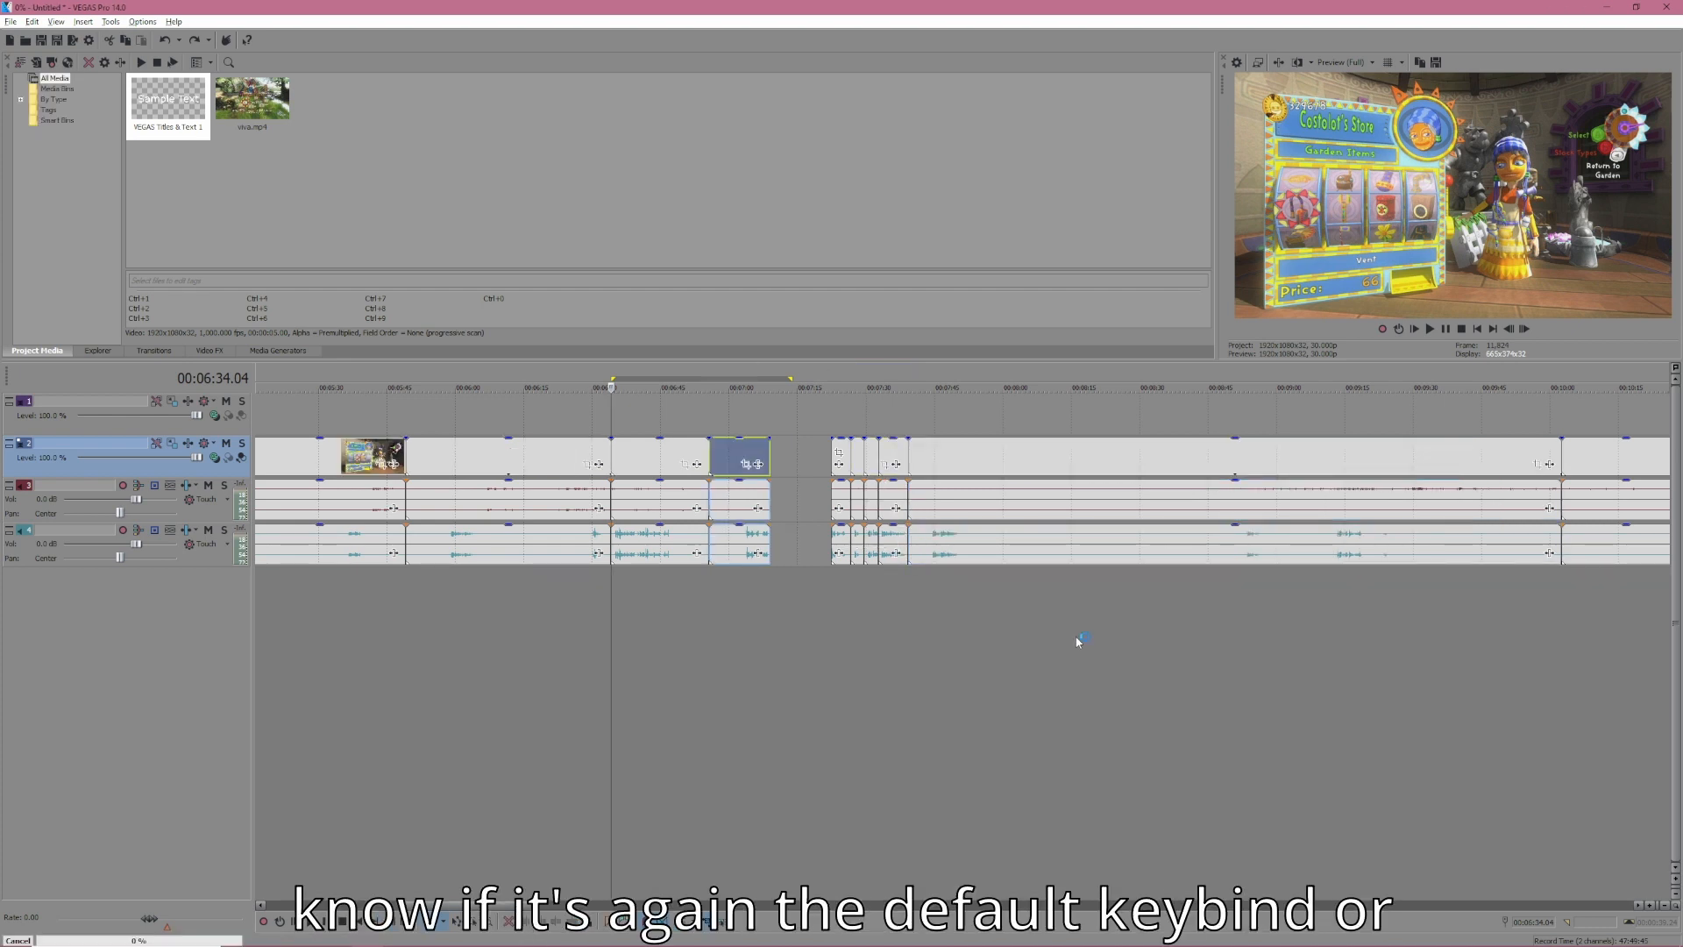
pyautogui.hotkey('ctrl', 'shift', 't')
pyautogui.hotkey('ctrl', 'z')
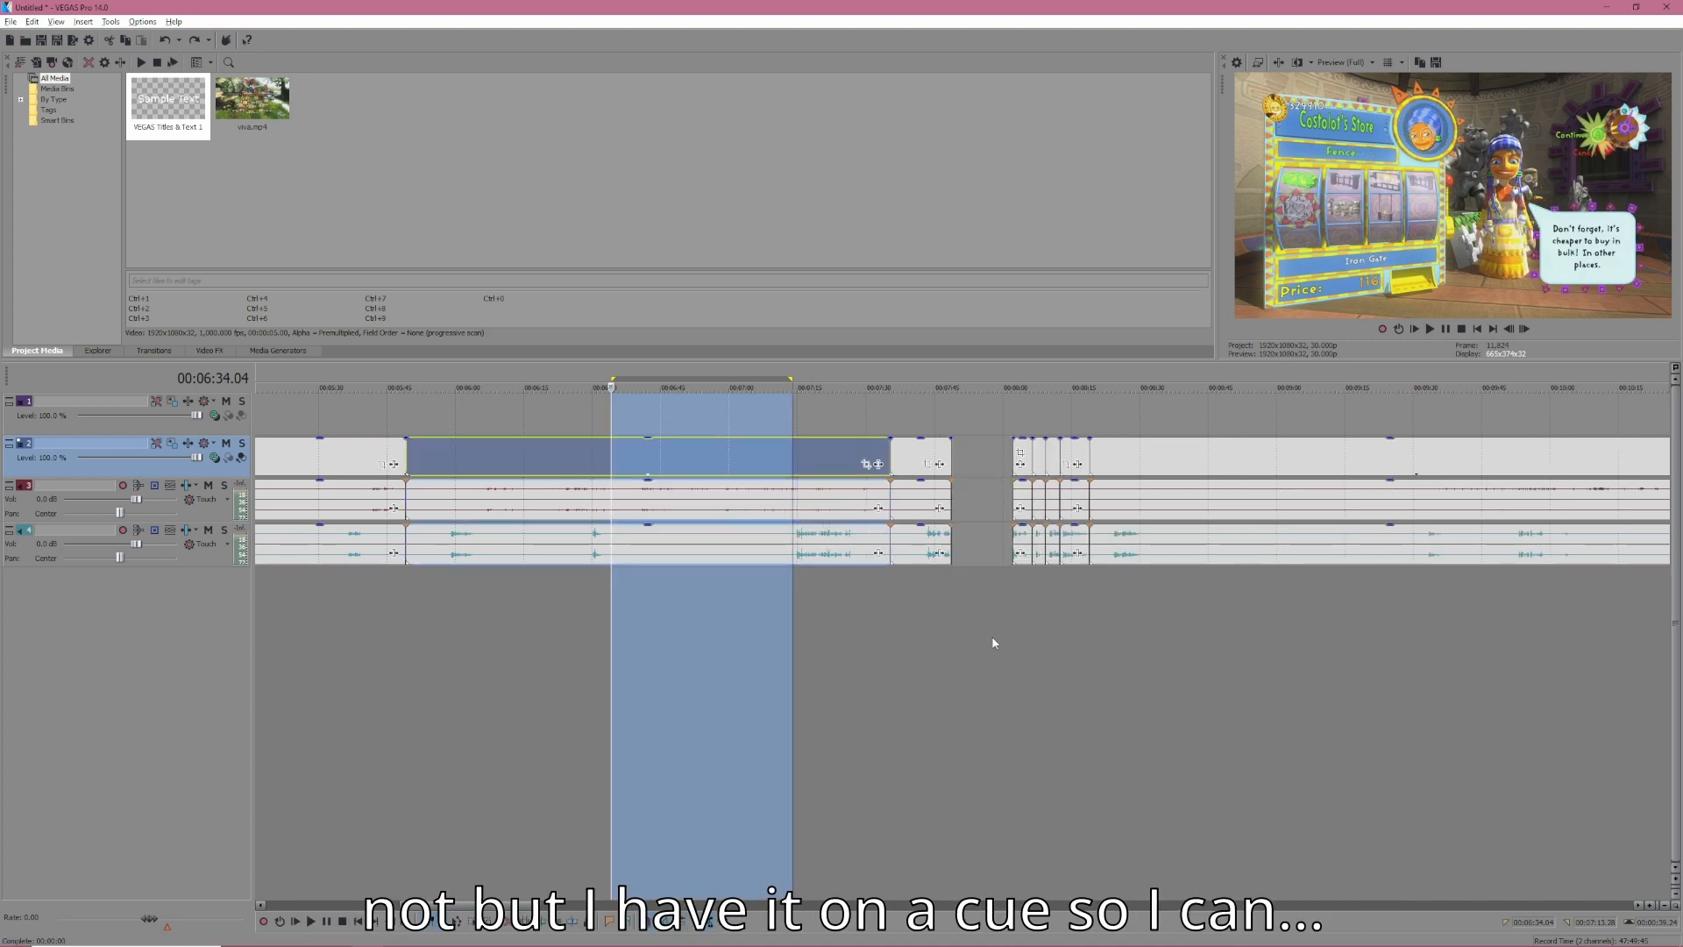
pyautogui.click(992, 641)
pyautogui.hotkey('ctrl', 'z')
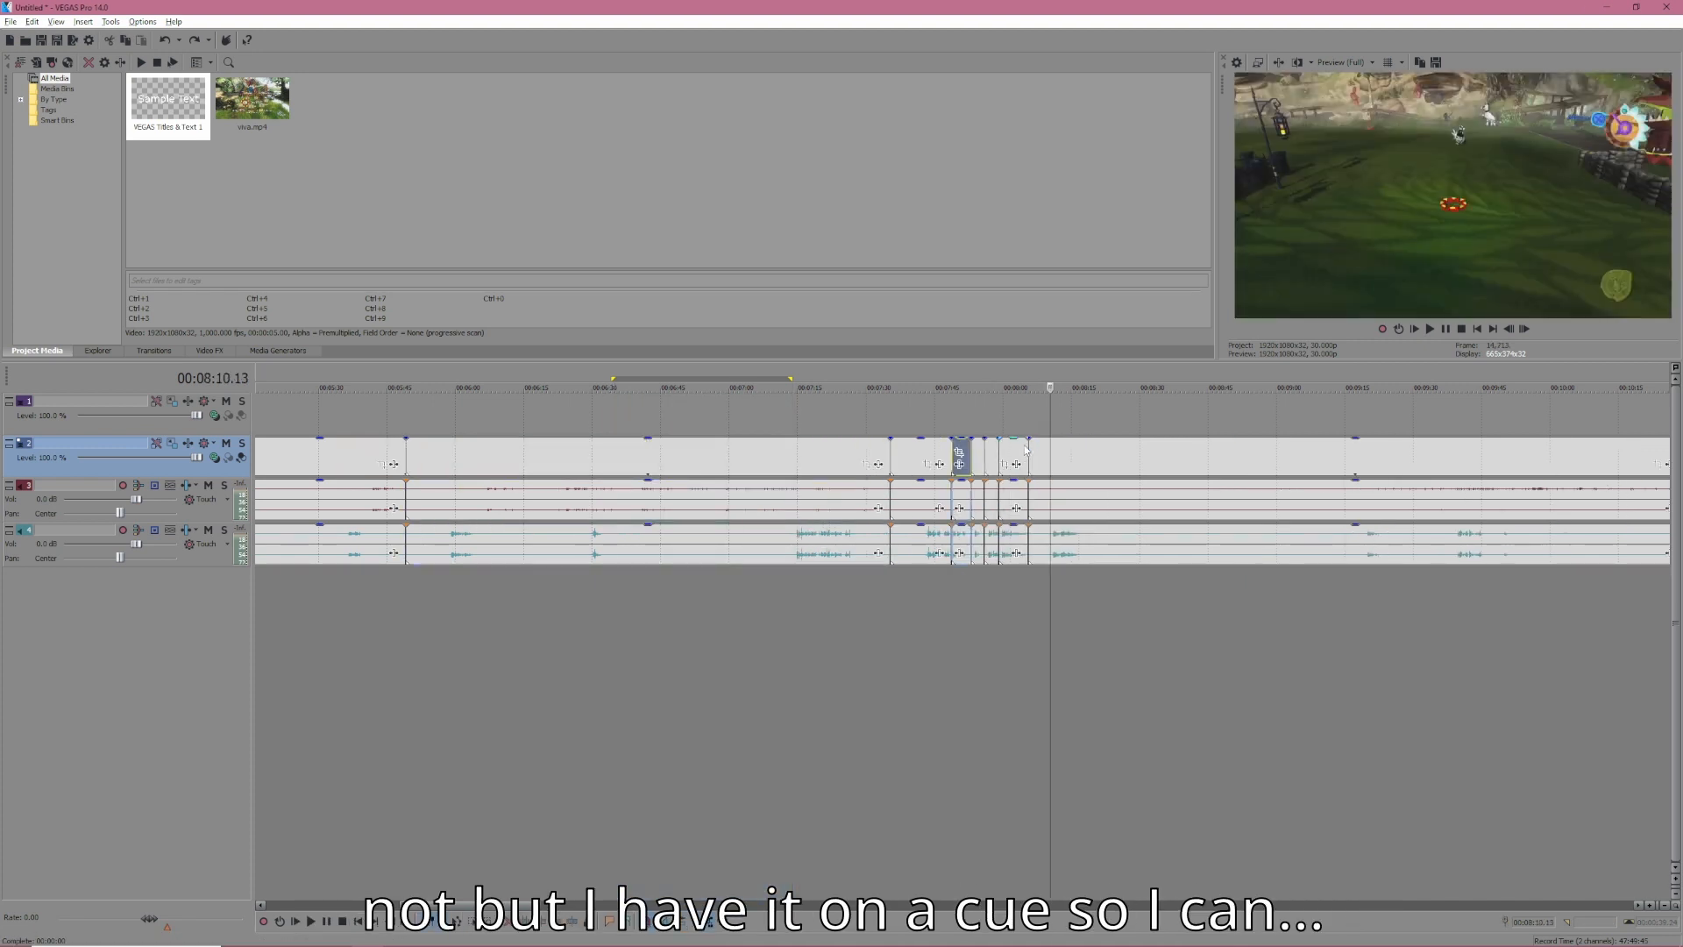
pyautogui.click(902, 664)
# Split the footage at 00:08:18.20 and 00:09:15.23, and delete the section between the cuts, leaving a gap
pyautogui.click(1063, 455)
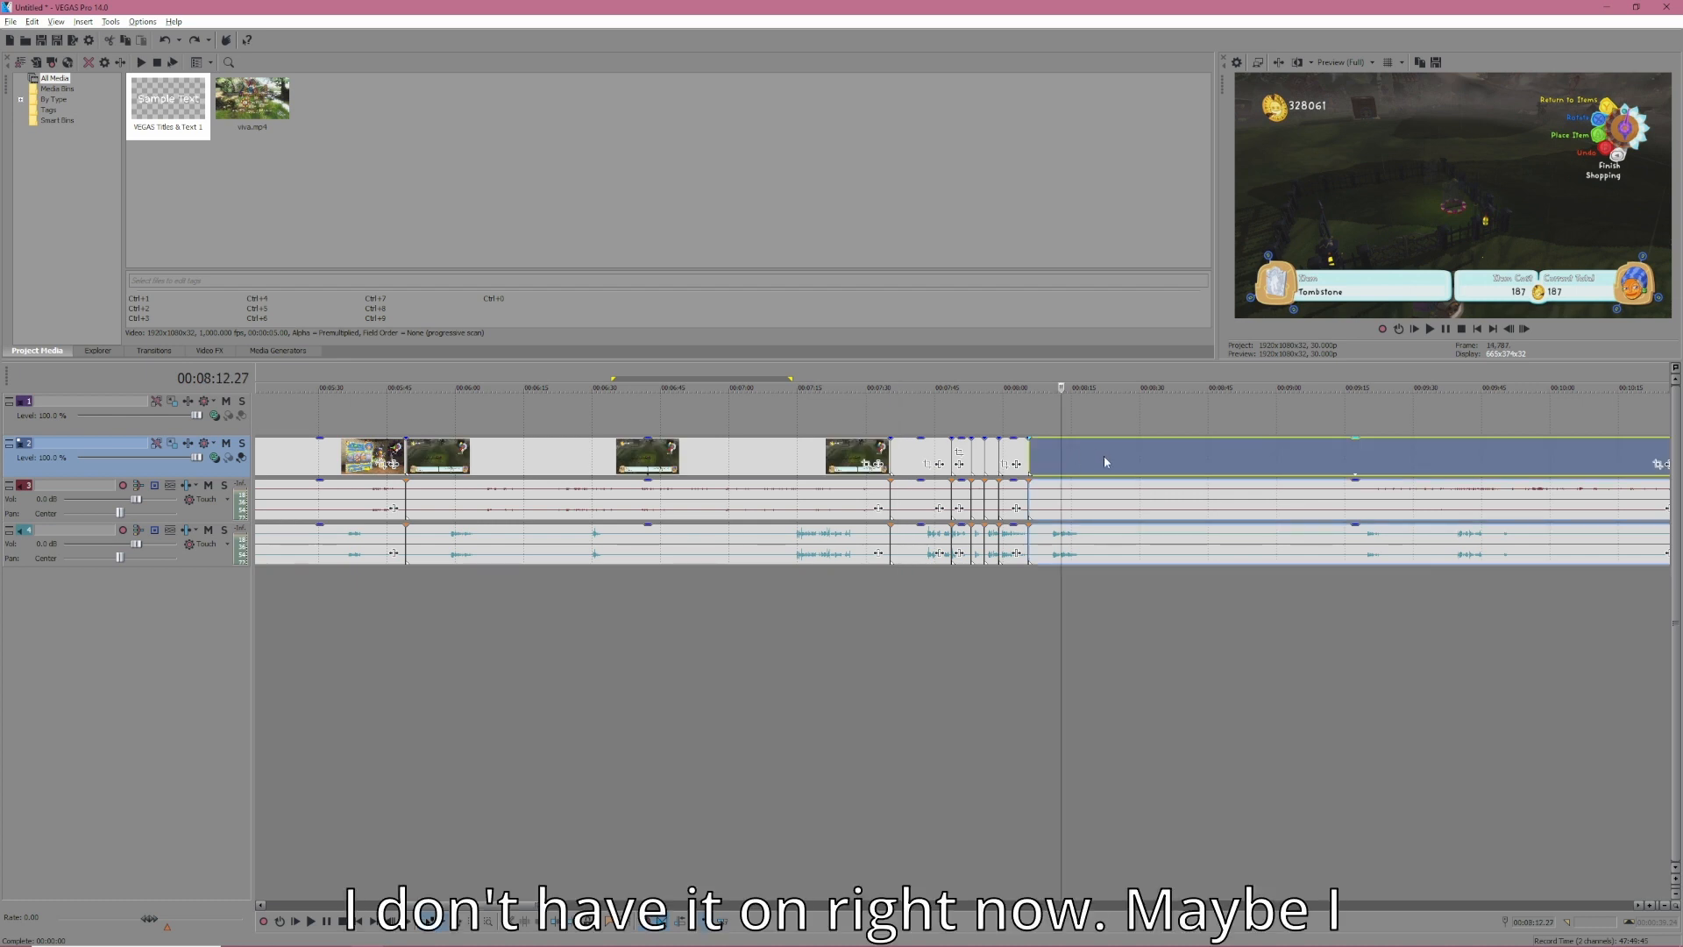
pyautogui.click(1103, 455)
pyautogui.click(1088, 451)
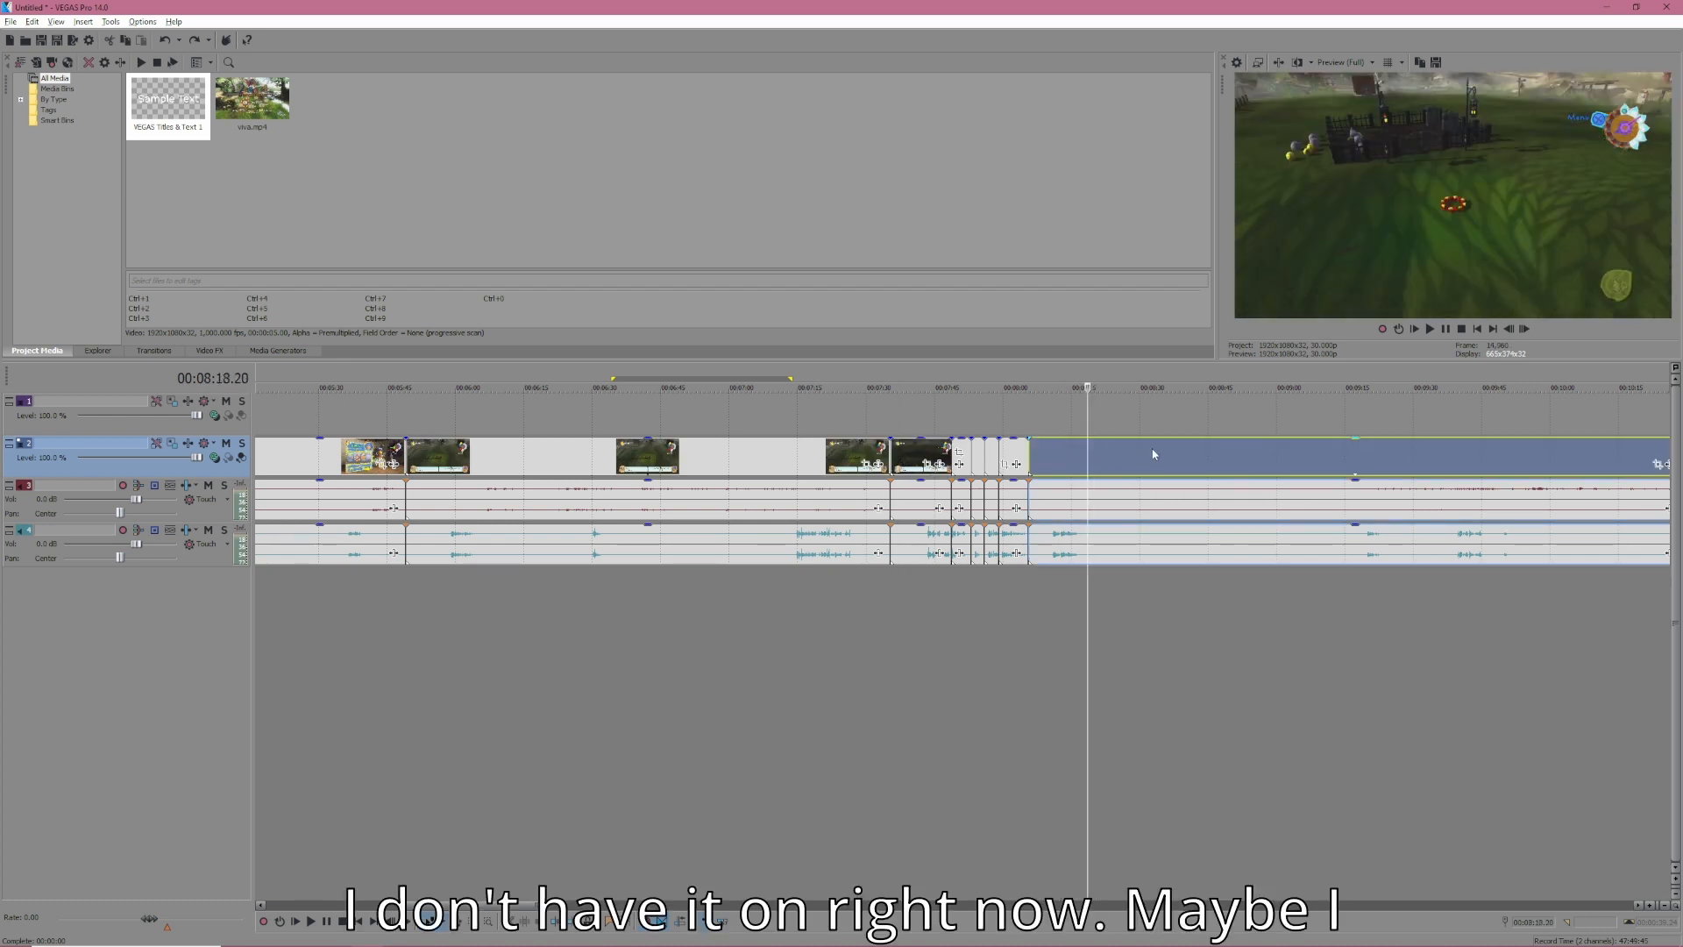
pyautogui.press('s')
pyautogui.click(1347, 462)
pyautogui.press('s')
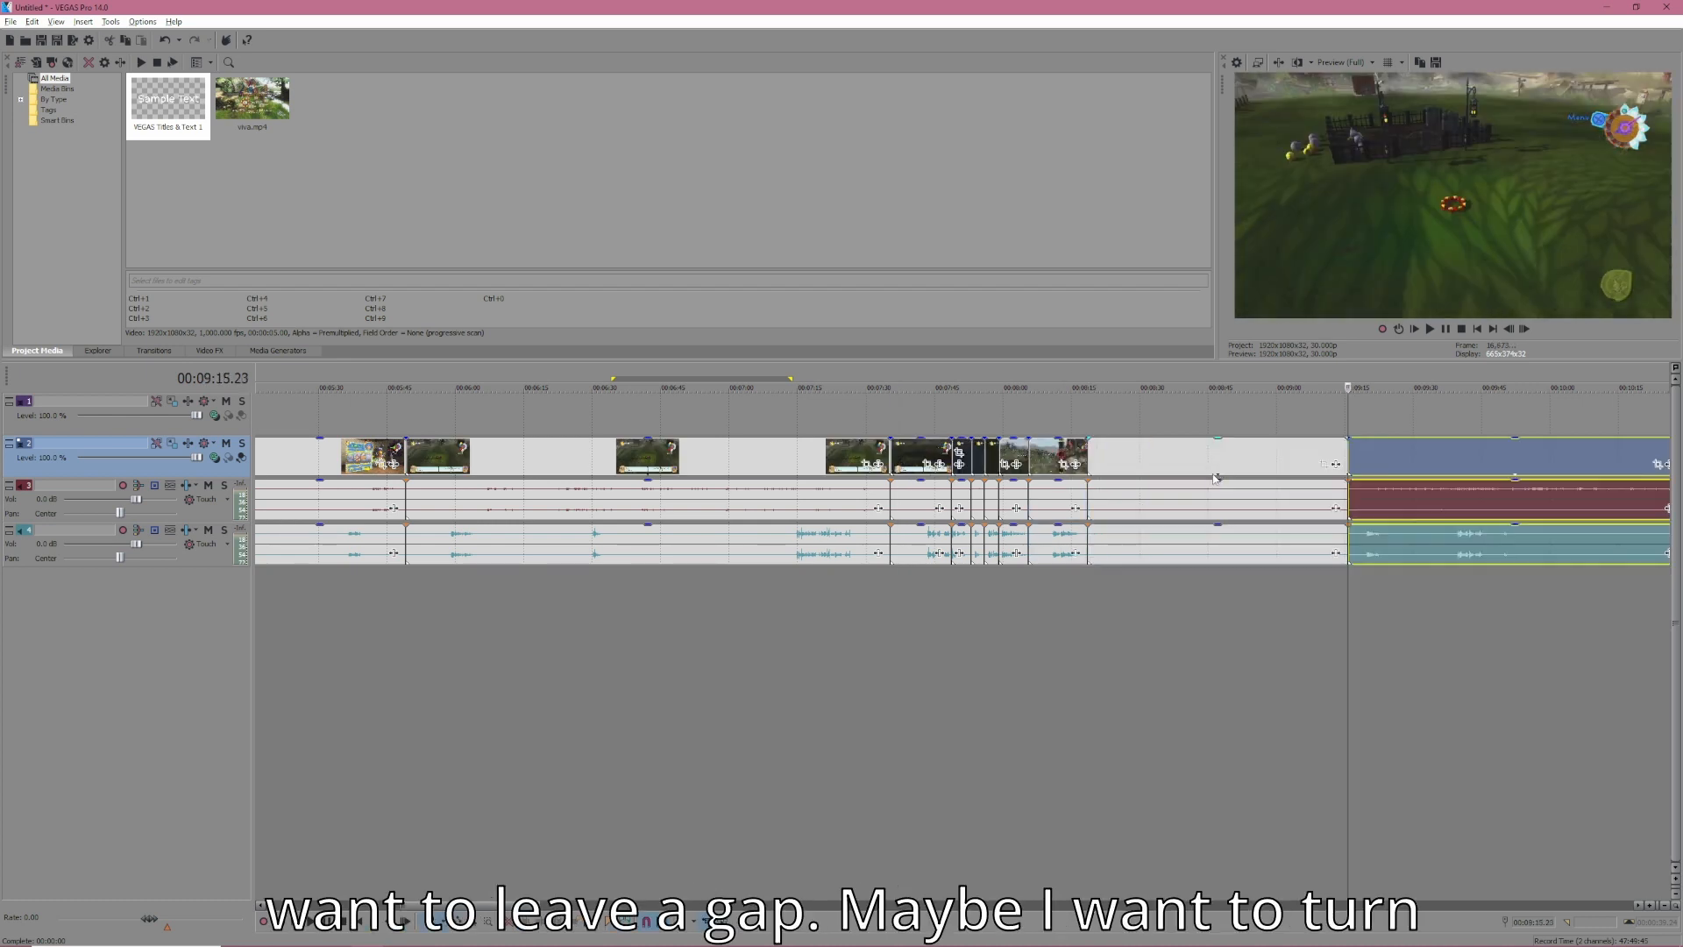
pyautogui.click(1230, 453)
pyautogui.press('Delete')
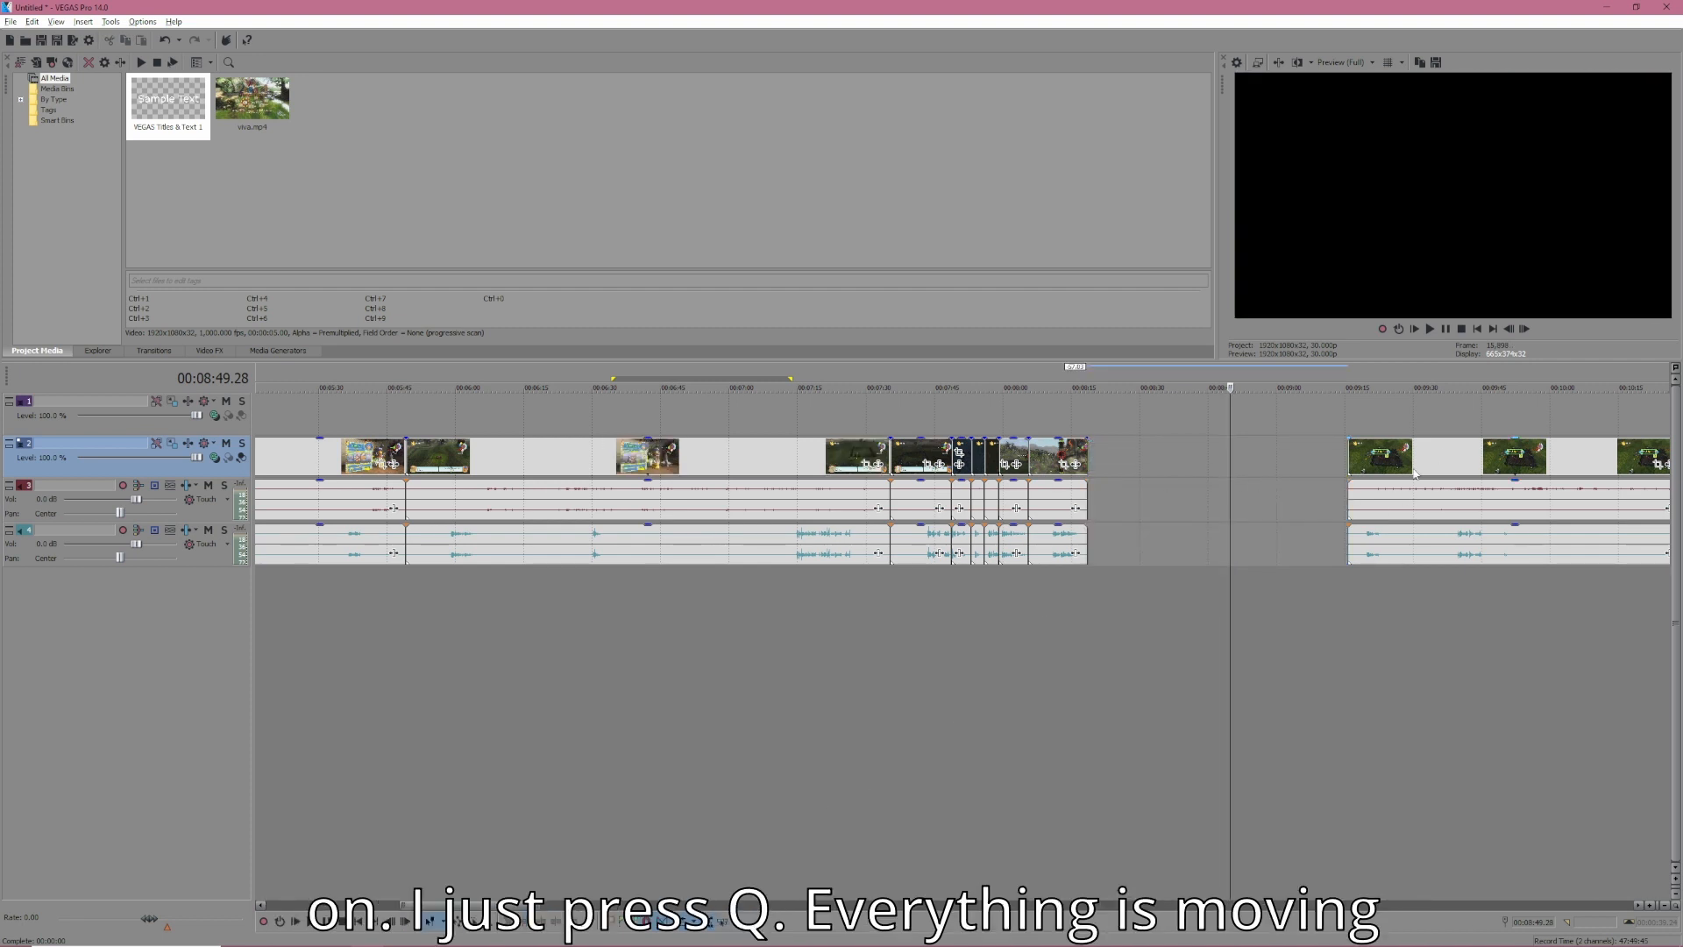
# With auto ripple on, move the footage after the gap back to the cut at 00:08:18.20, and place the playhead at 00:08:30.27
pyautogui.click(1388, 456)
pyautogui.moveTo(1354, 465); pyautogui.dragTo(1128, 465)
pyautogui.click(1144, 651)
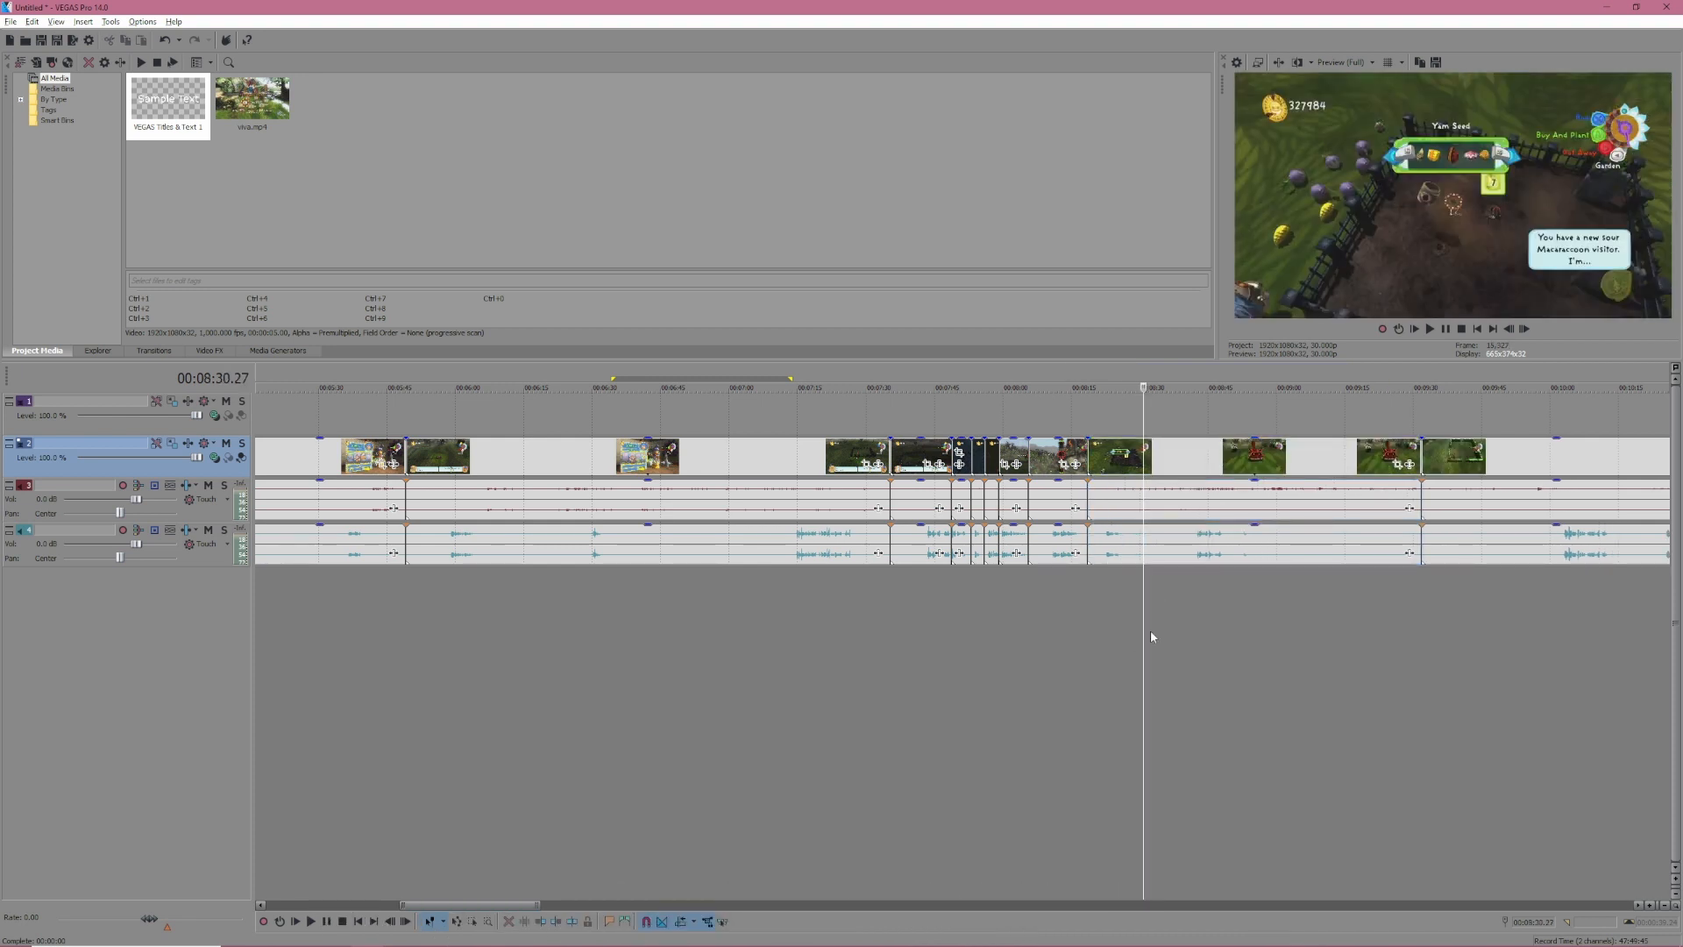
# Switch to DaVinci Resolve, delete the first clip after the gap without rippling, undo that, and ripple-delete the clip instead
pyautogui.hotkey('alt', 'Tab')
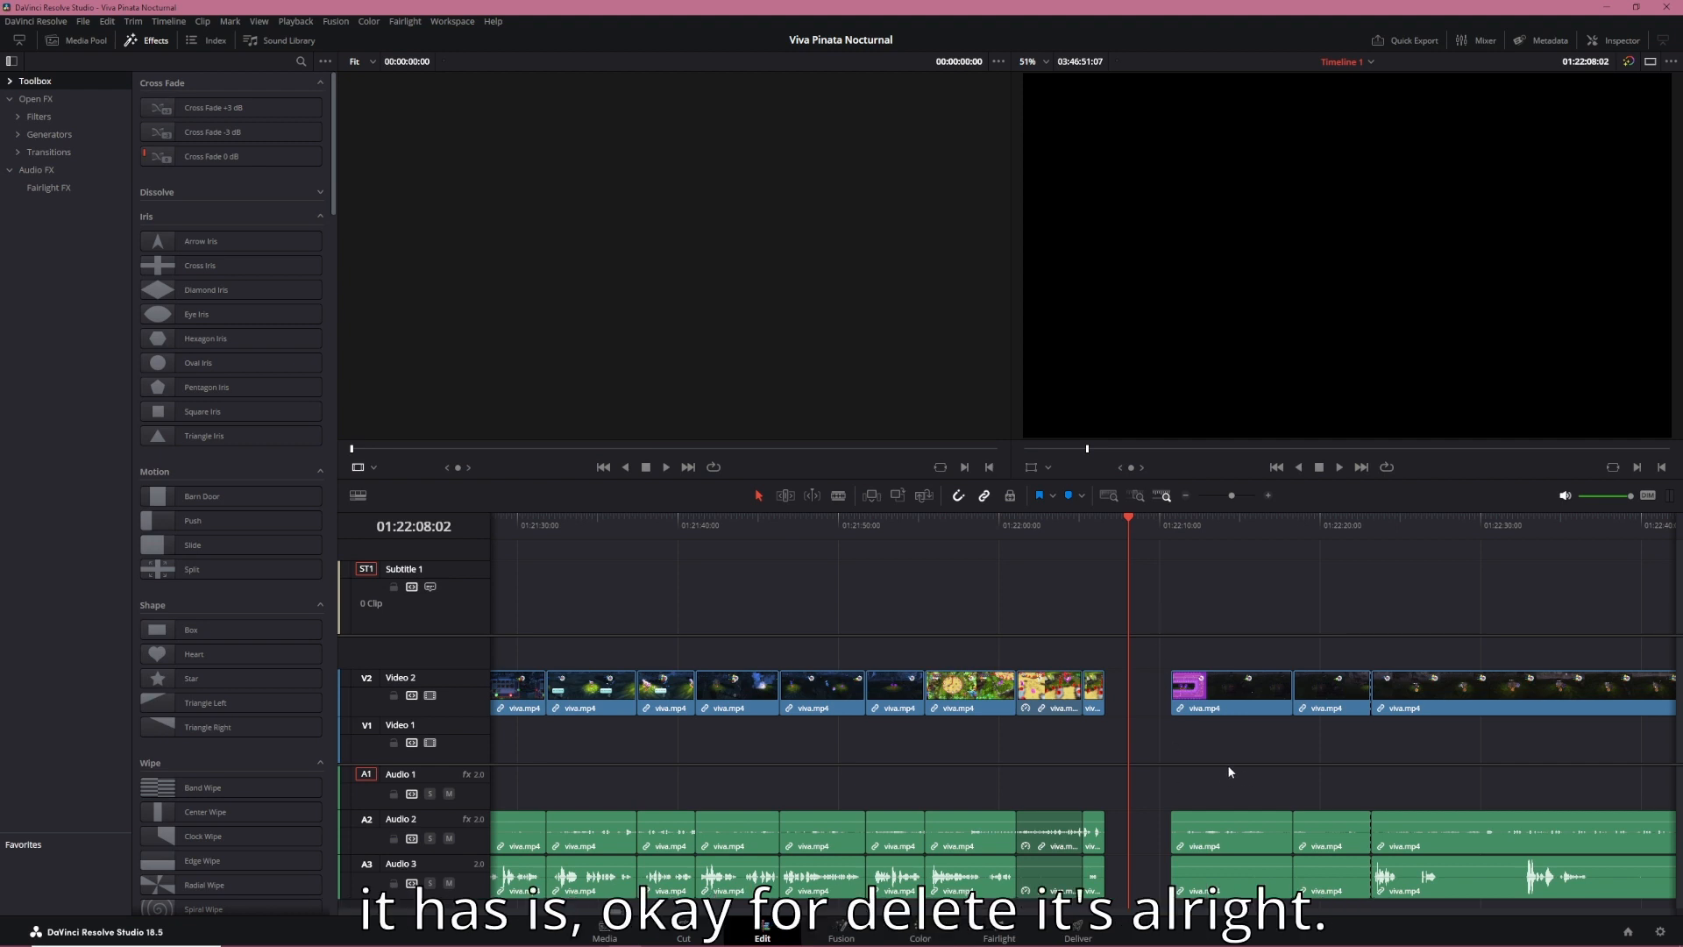
pyautogui.click(1189, 708)
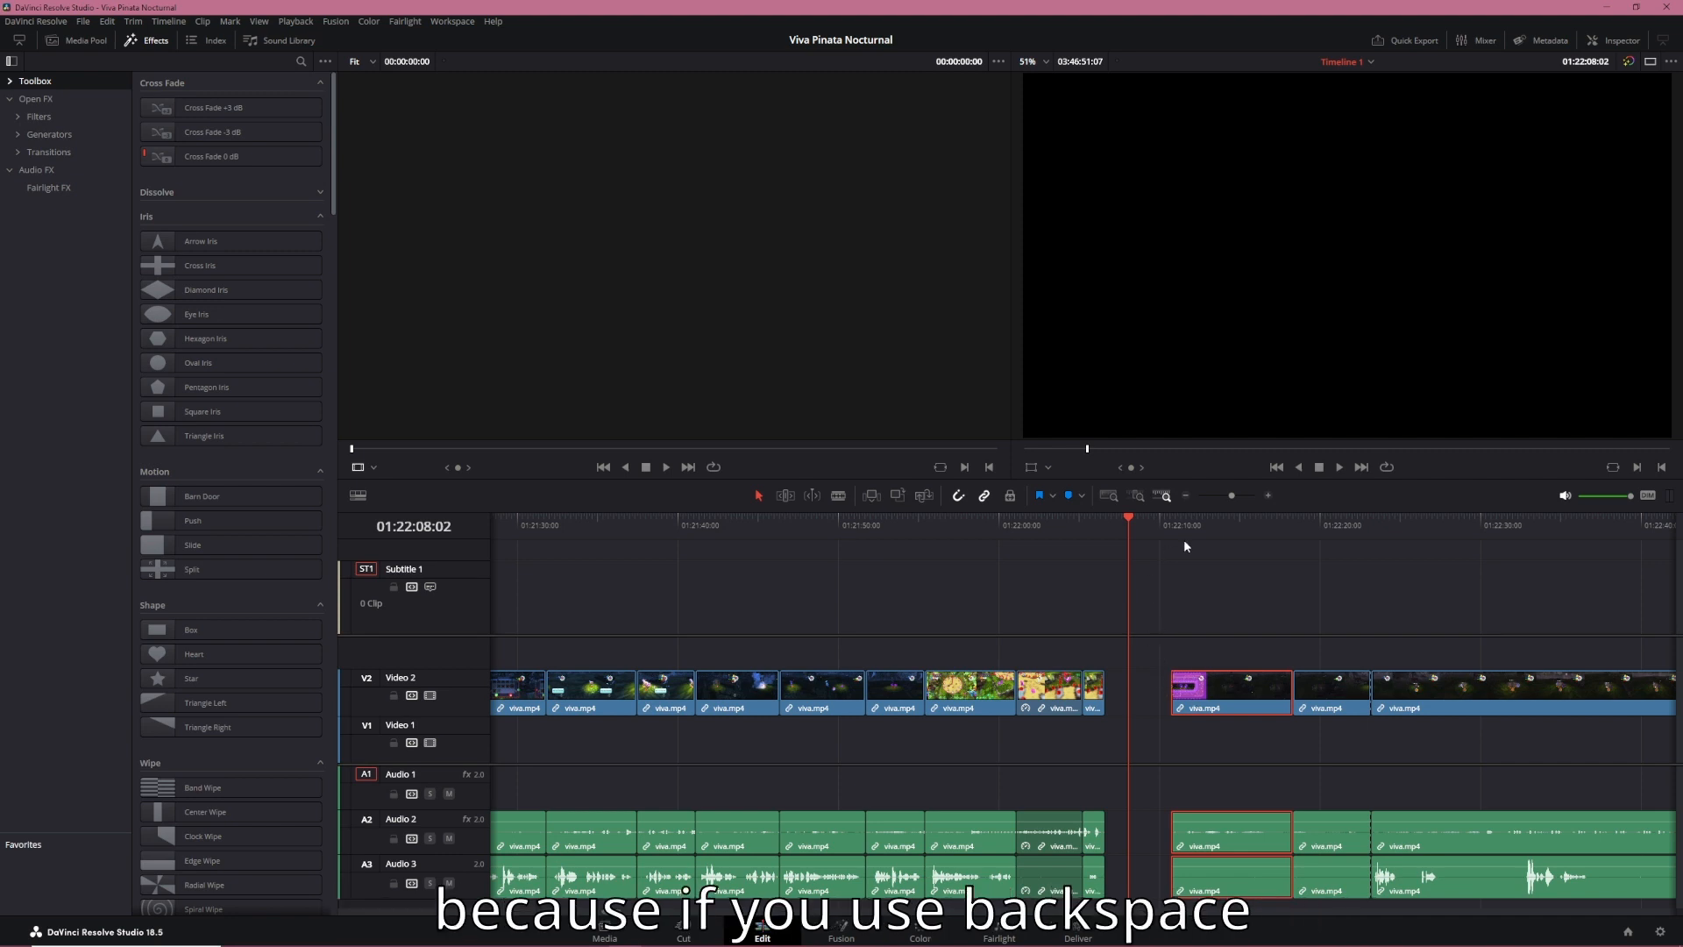
pyautogui.press('BackSpace')
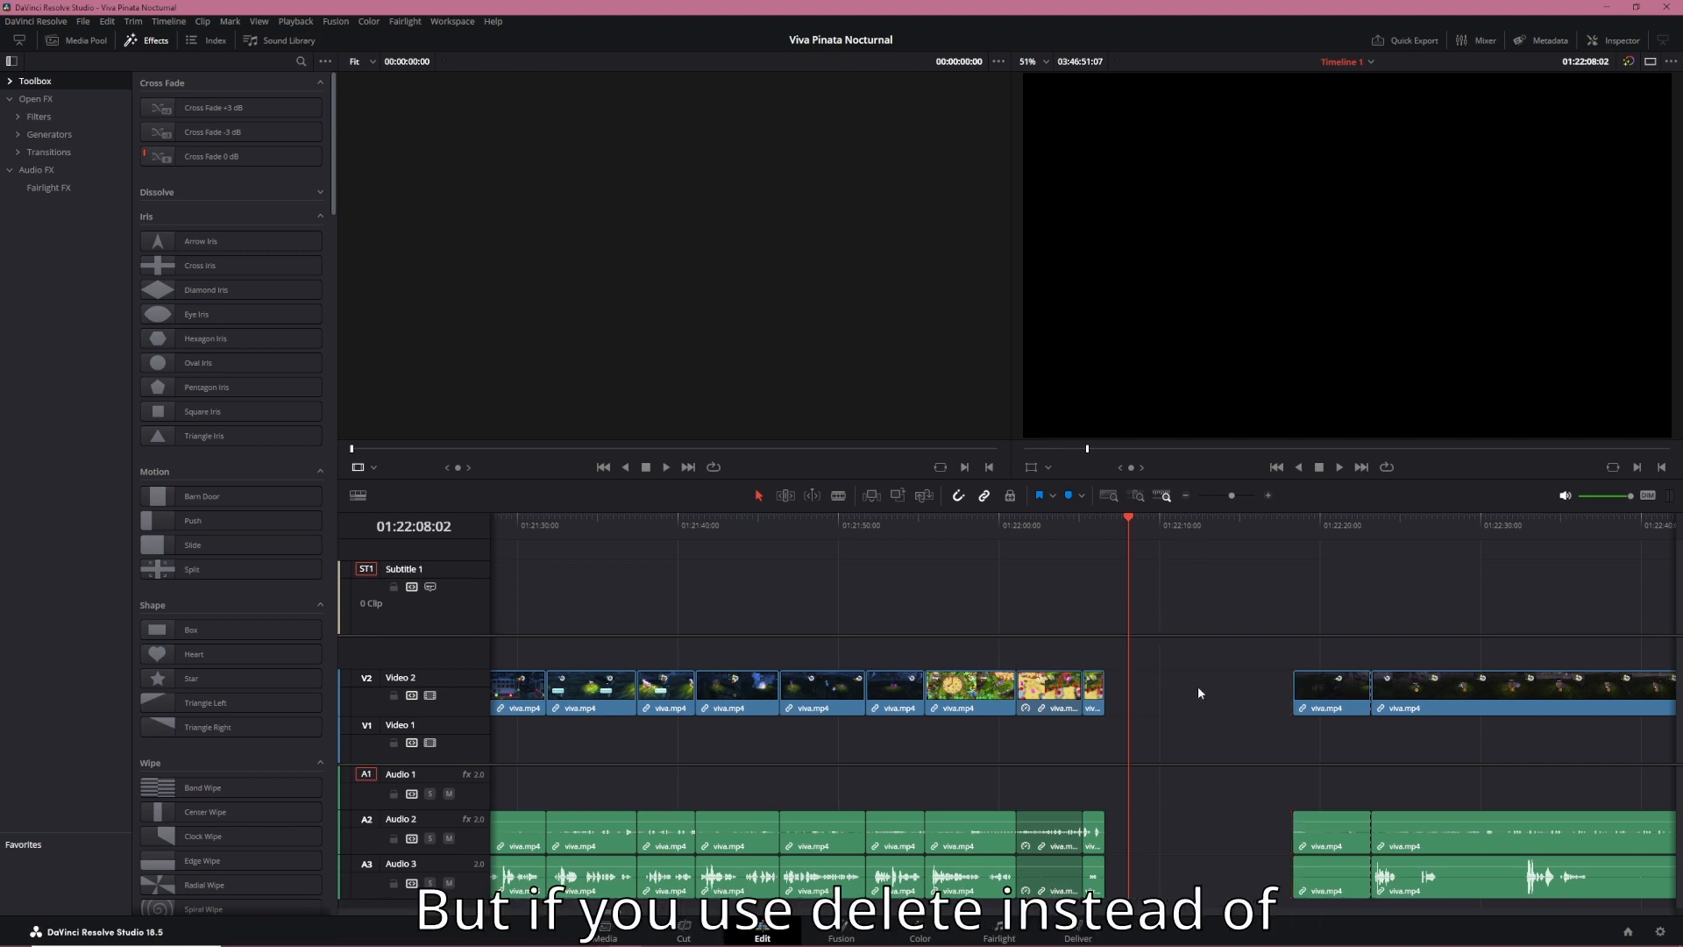
pyautogui.hotkey('ctrl', 'z')
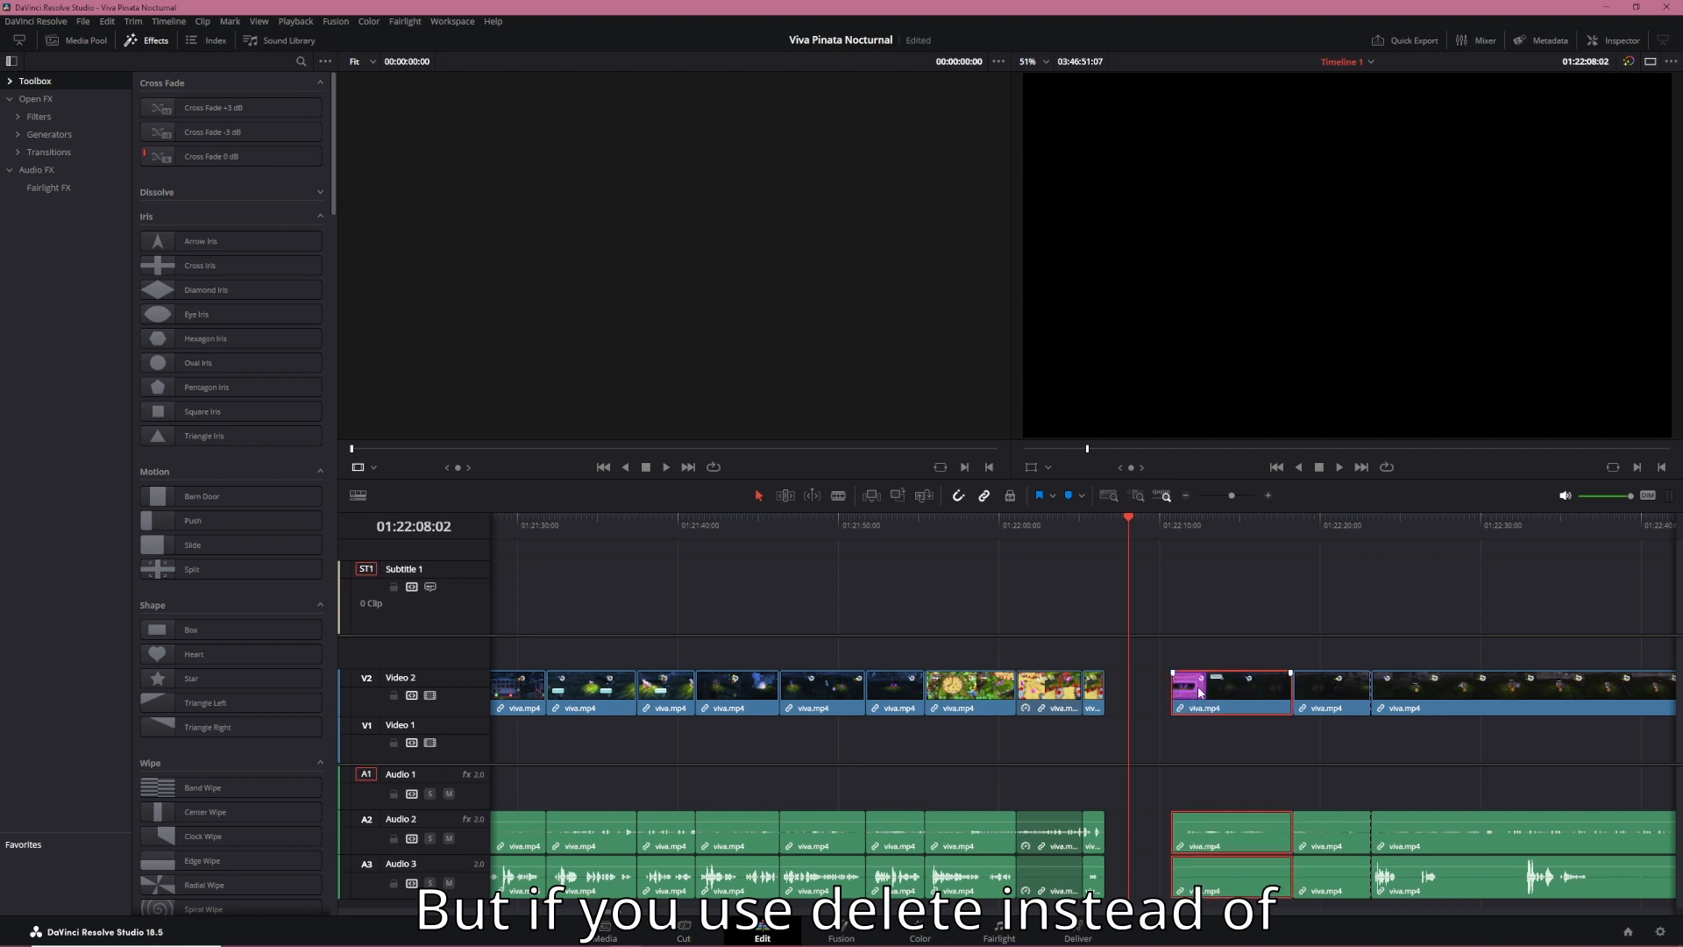
pyautogui.press('Delete')
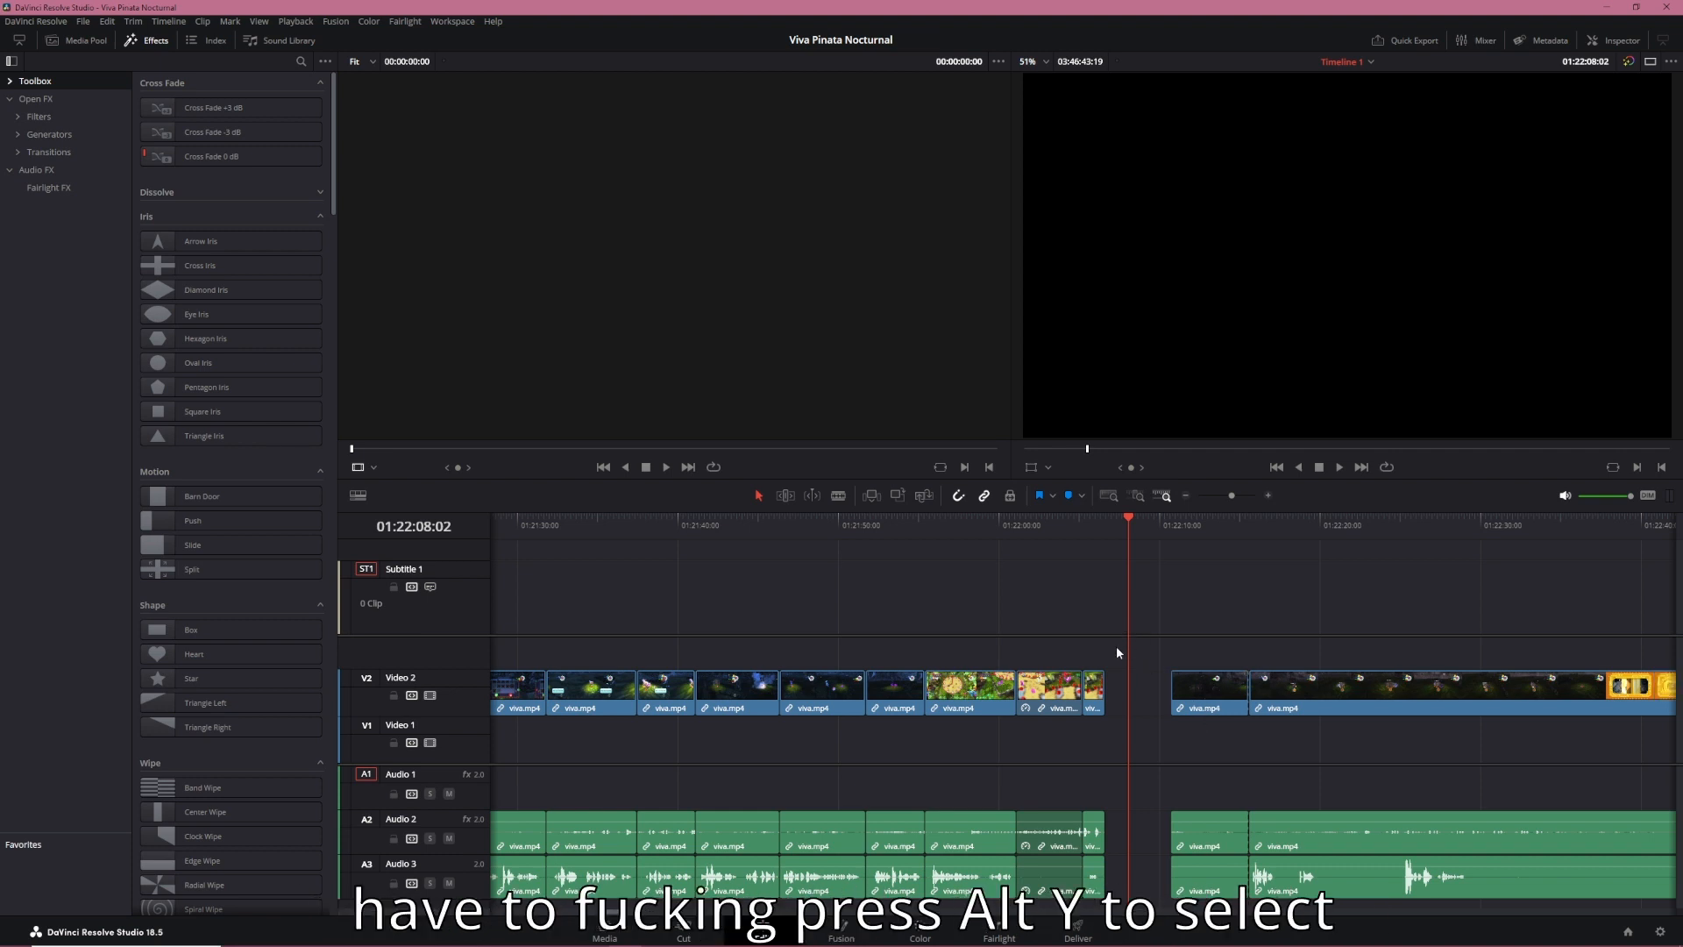
# Select all clips after the gap and move them back to close it, and shift them forward again to leave a small gap from 01:22:06:19
pyautogui.hotkey('alt', 'y')
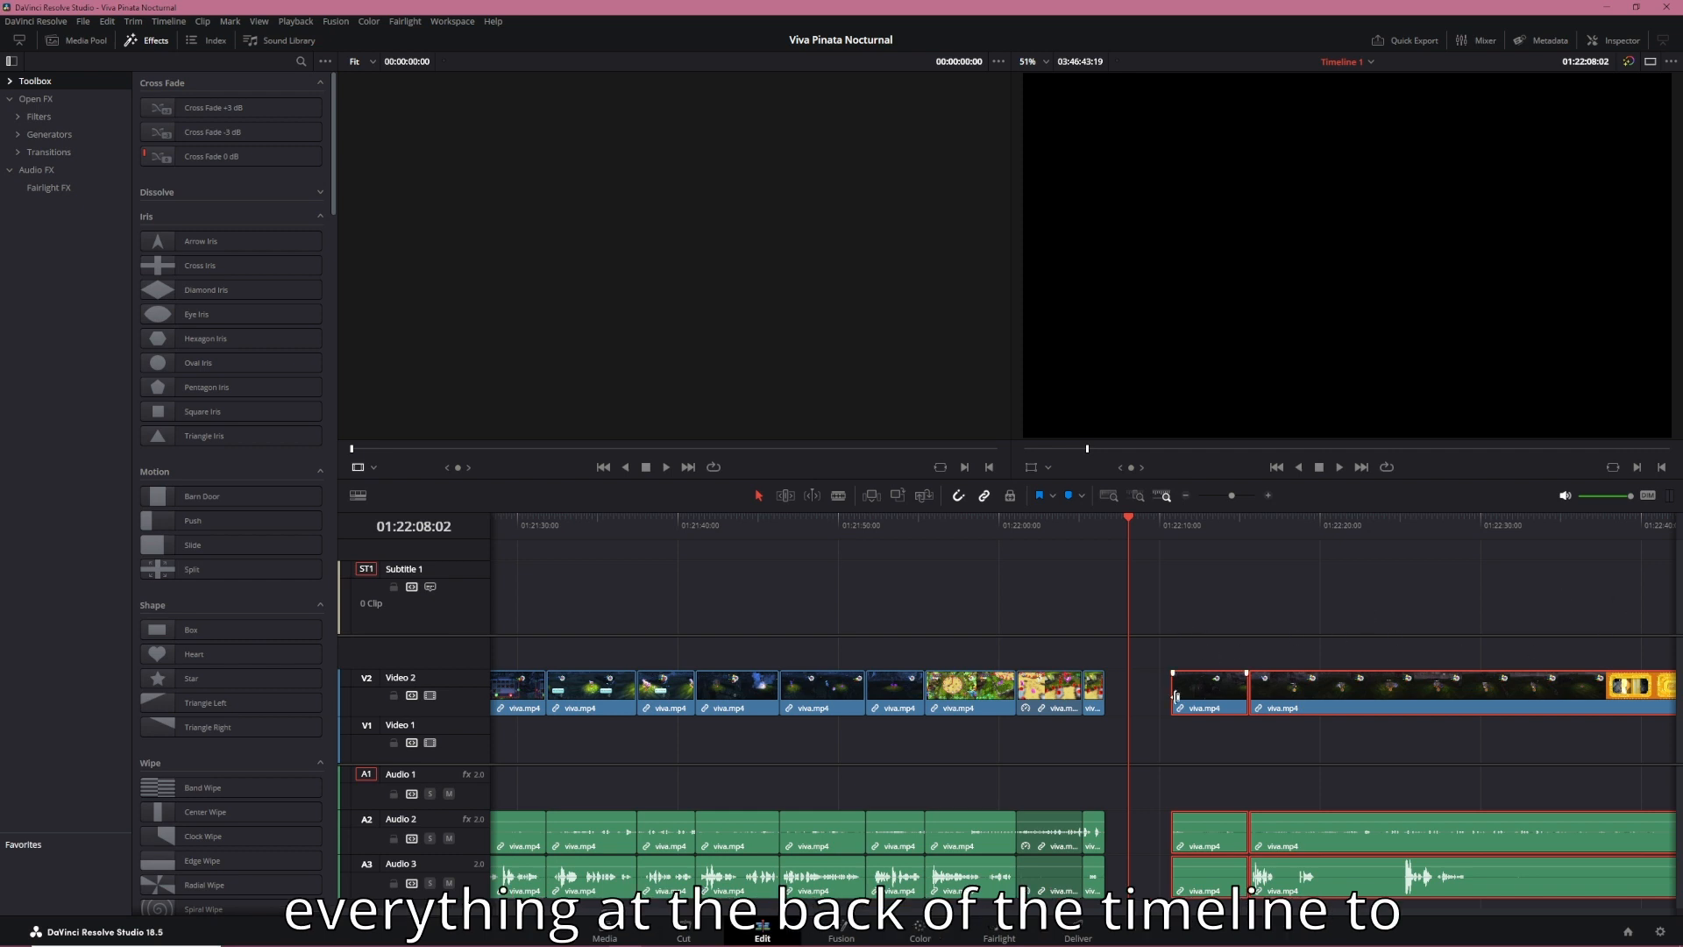
pyautogui.moveTo(1177, 697); pyautogui.dragTo(1111, 699)
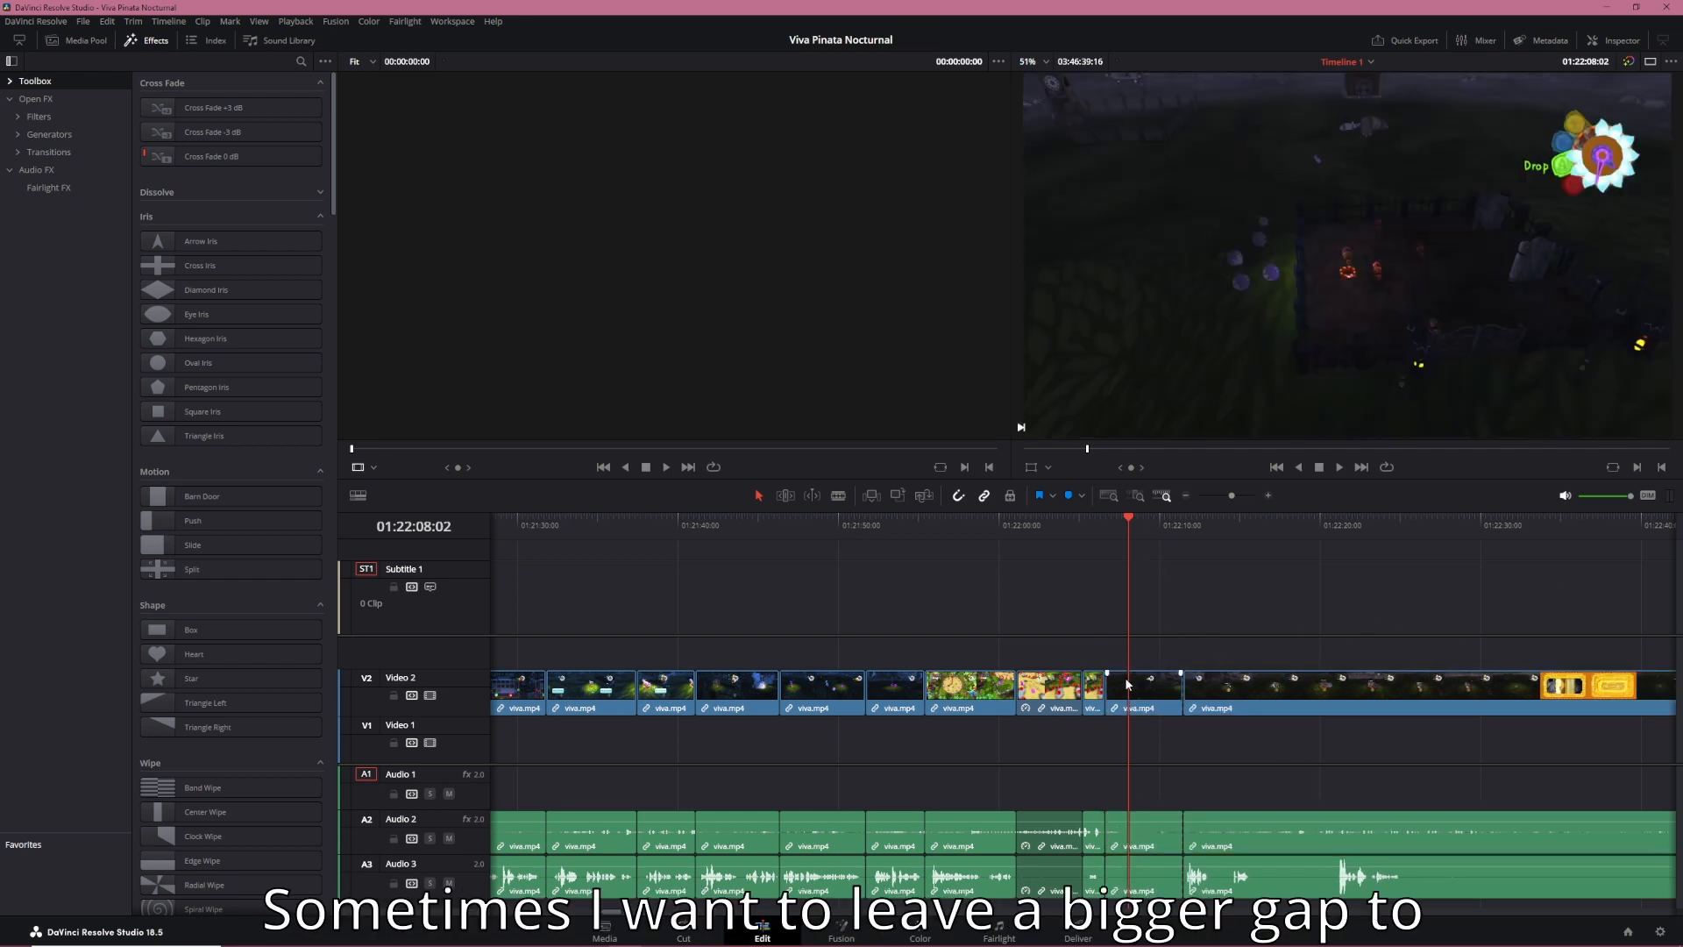
pyautogui.click(1184, 688)
pyautogui.moveTo(1153, 712); pyautogui.dragTo(1177, 712)
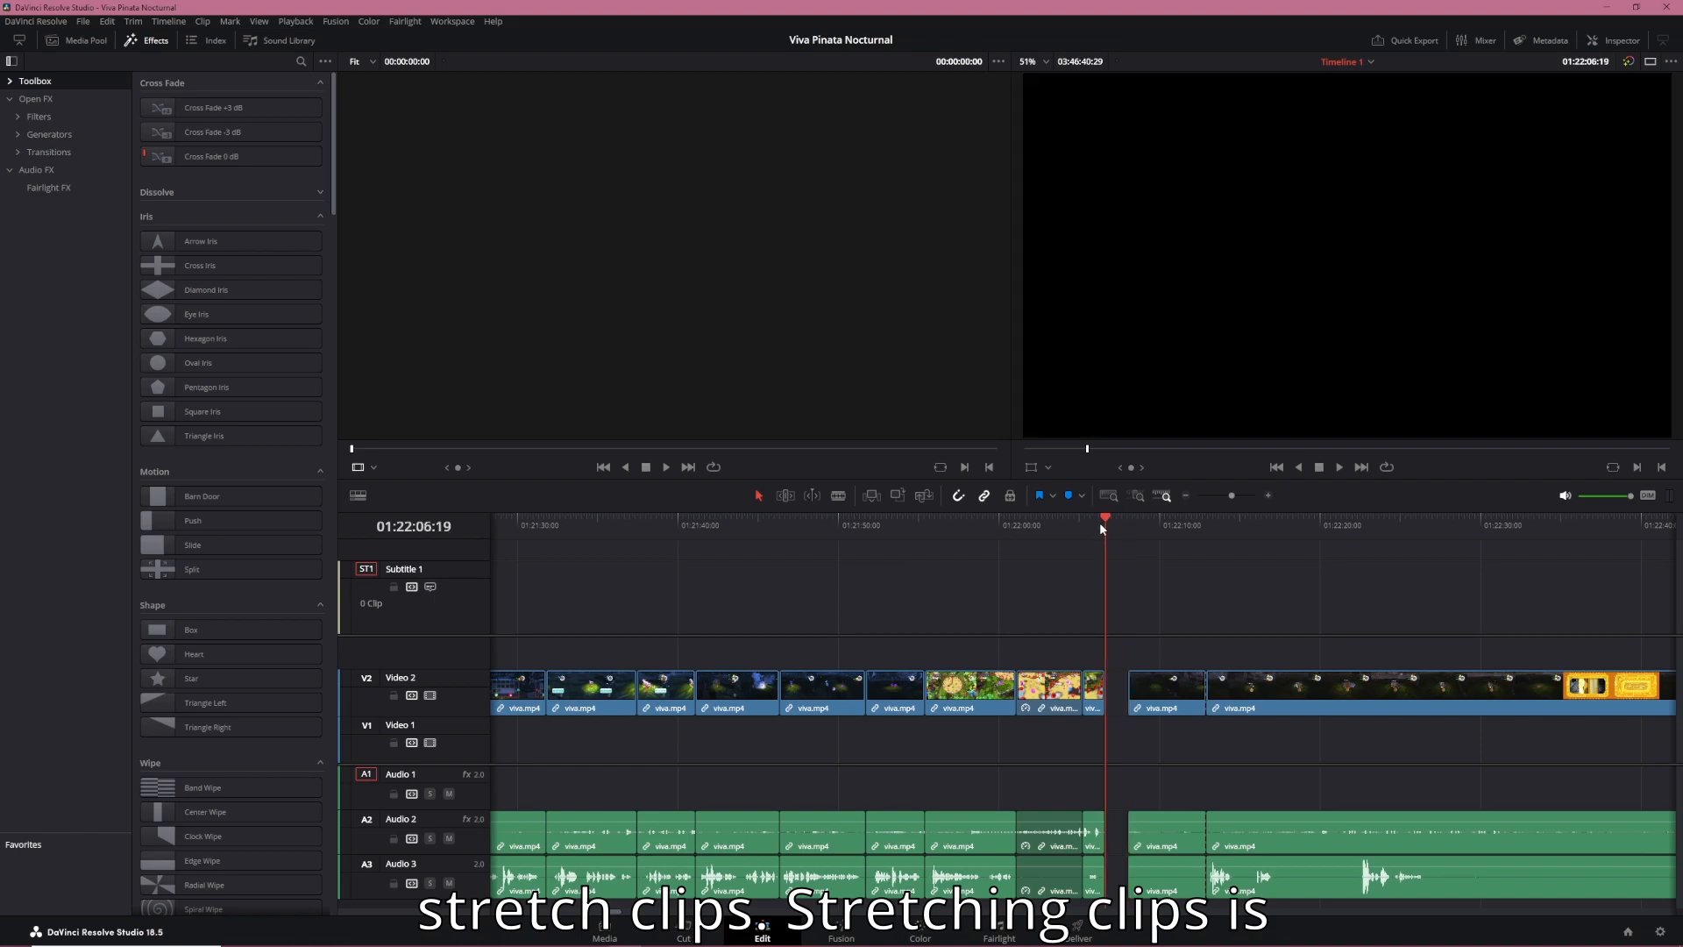
# Switch to VEGAS Pro and, with auto ripple on, move the footage after 00:08:18.20 forward to open a gap
pyautogui.hotkey('alt', 'Tab')
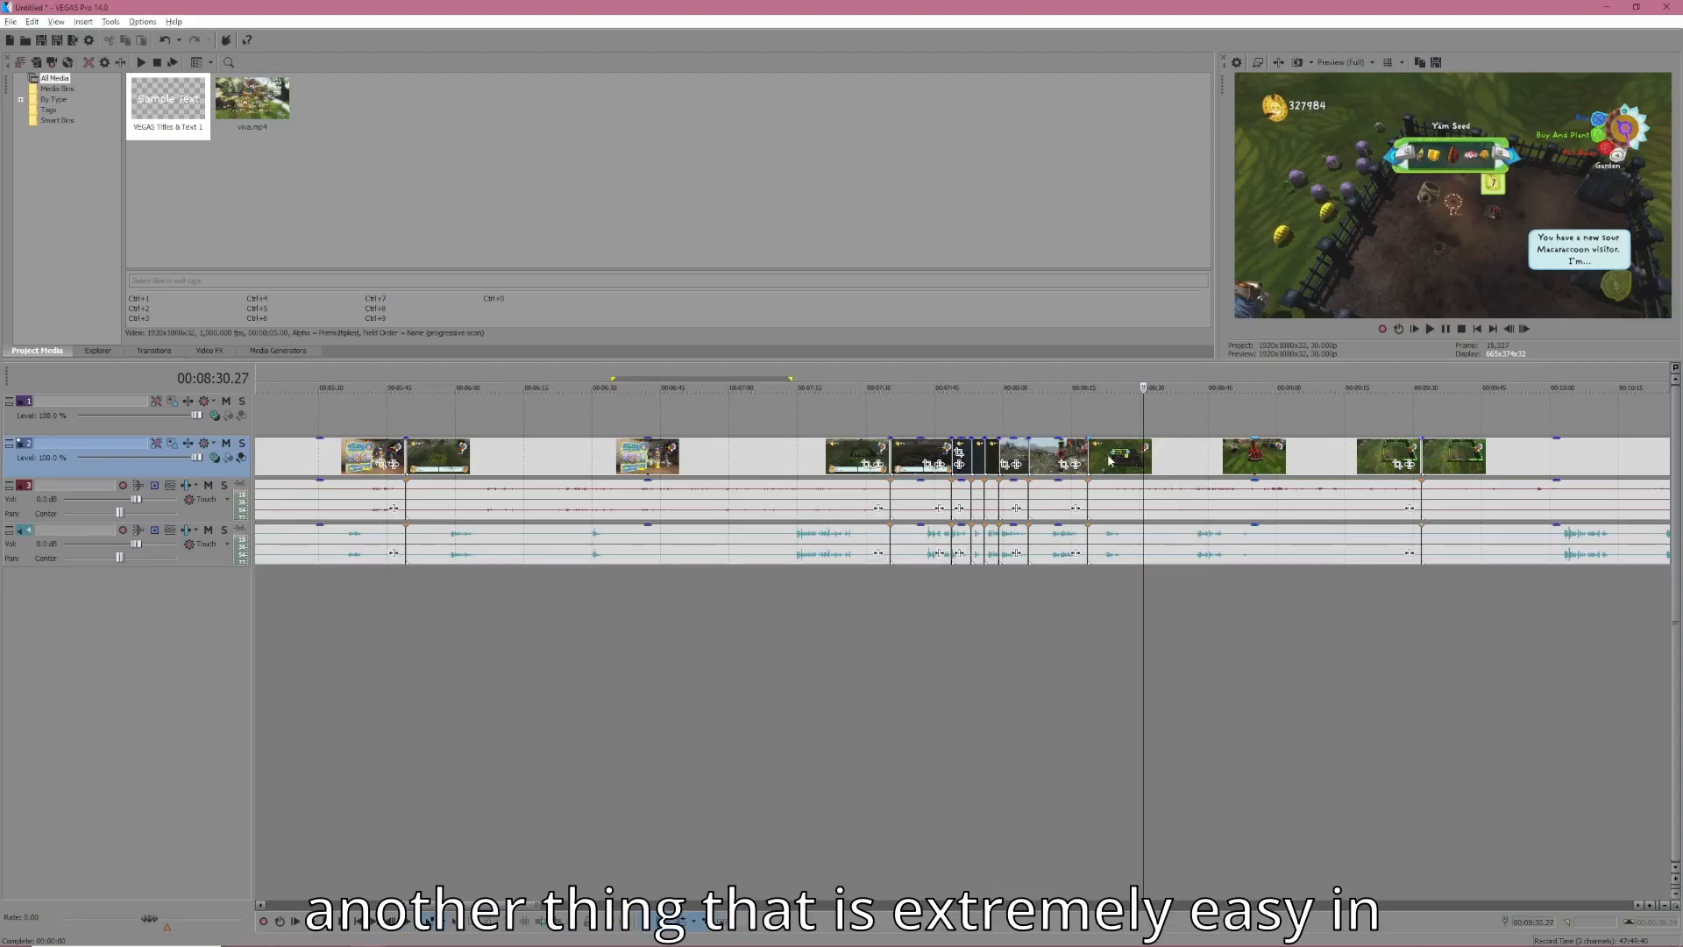
pyautogui.click(1059, 455)
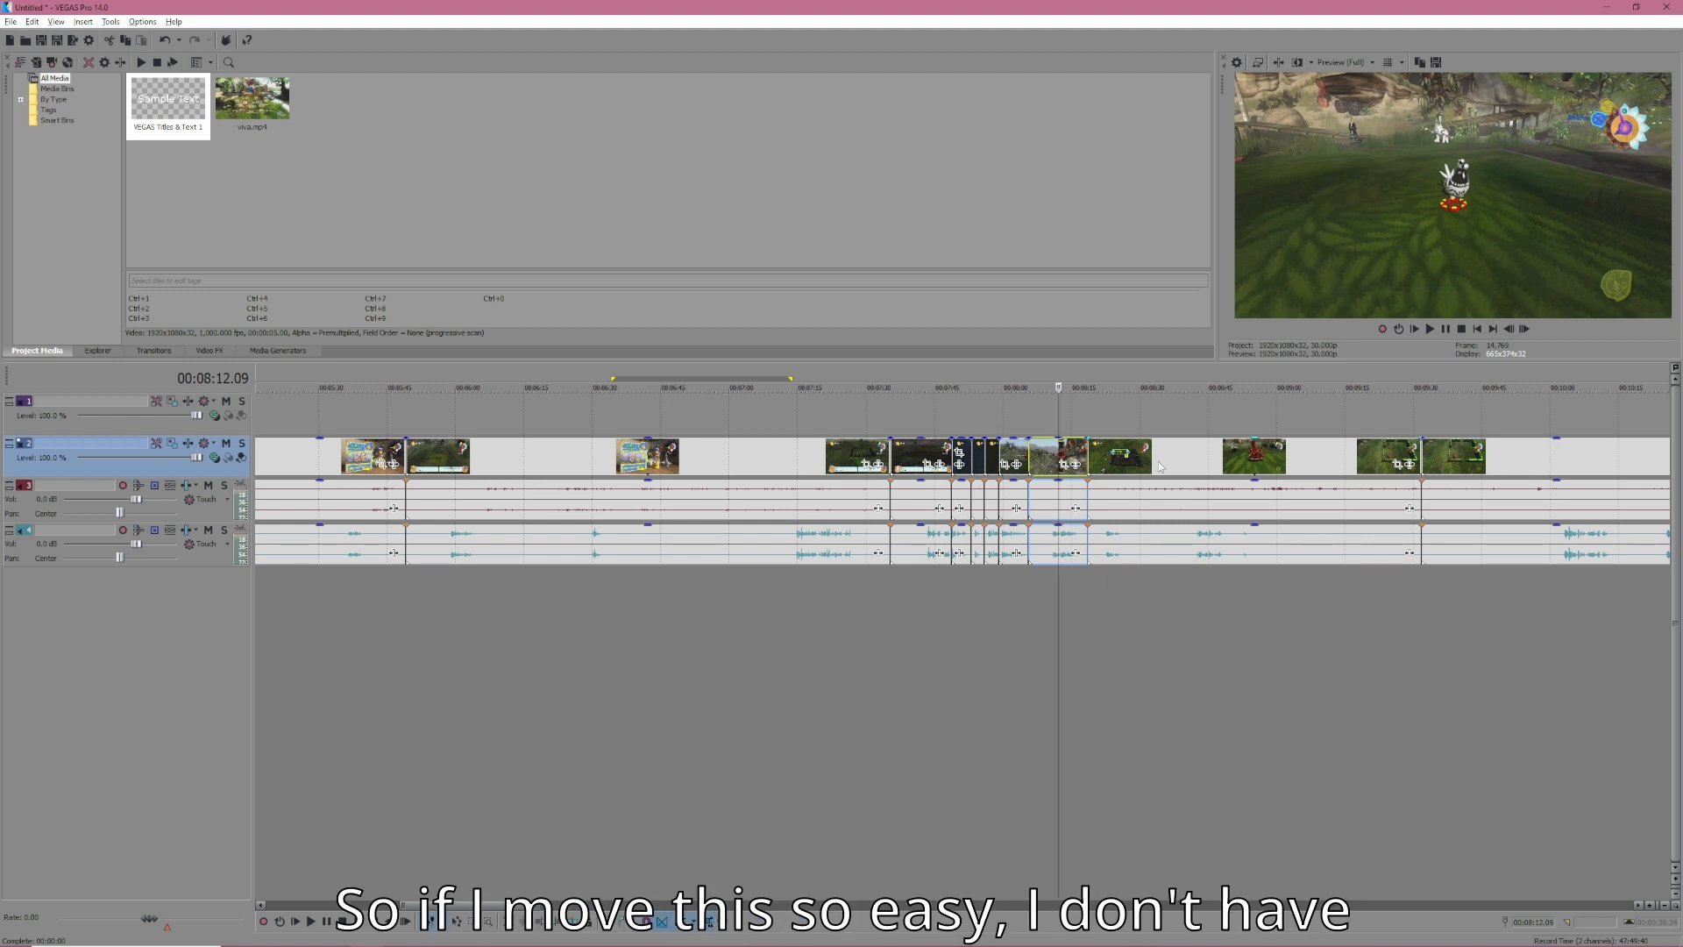
pyautogui.moveTo(1115, 465); pyautogui.dragTo(1249, 469)
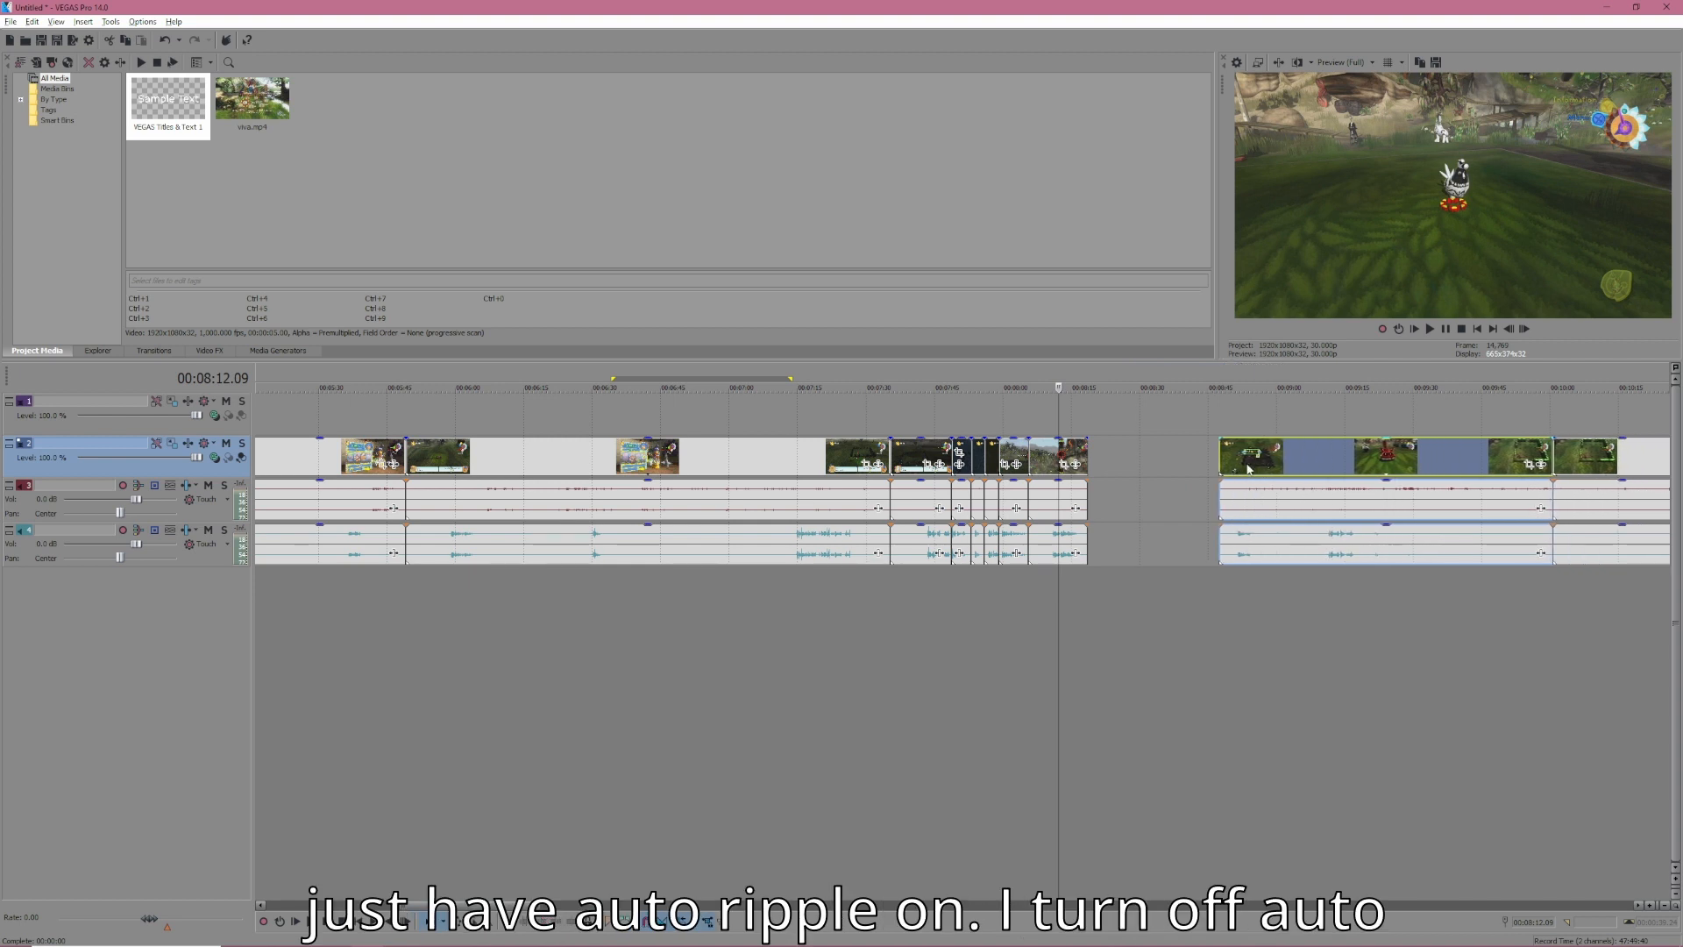
# Time-stretch the clip before the gap until it meets the following footage, preview the slowed playback, and undo the stretch
pyautogui.click(1080, 452)
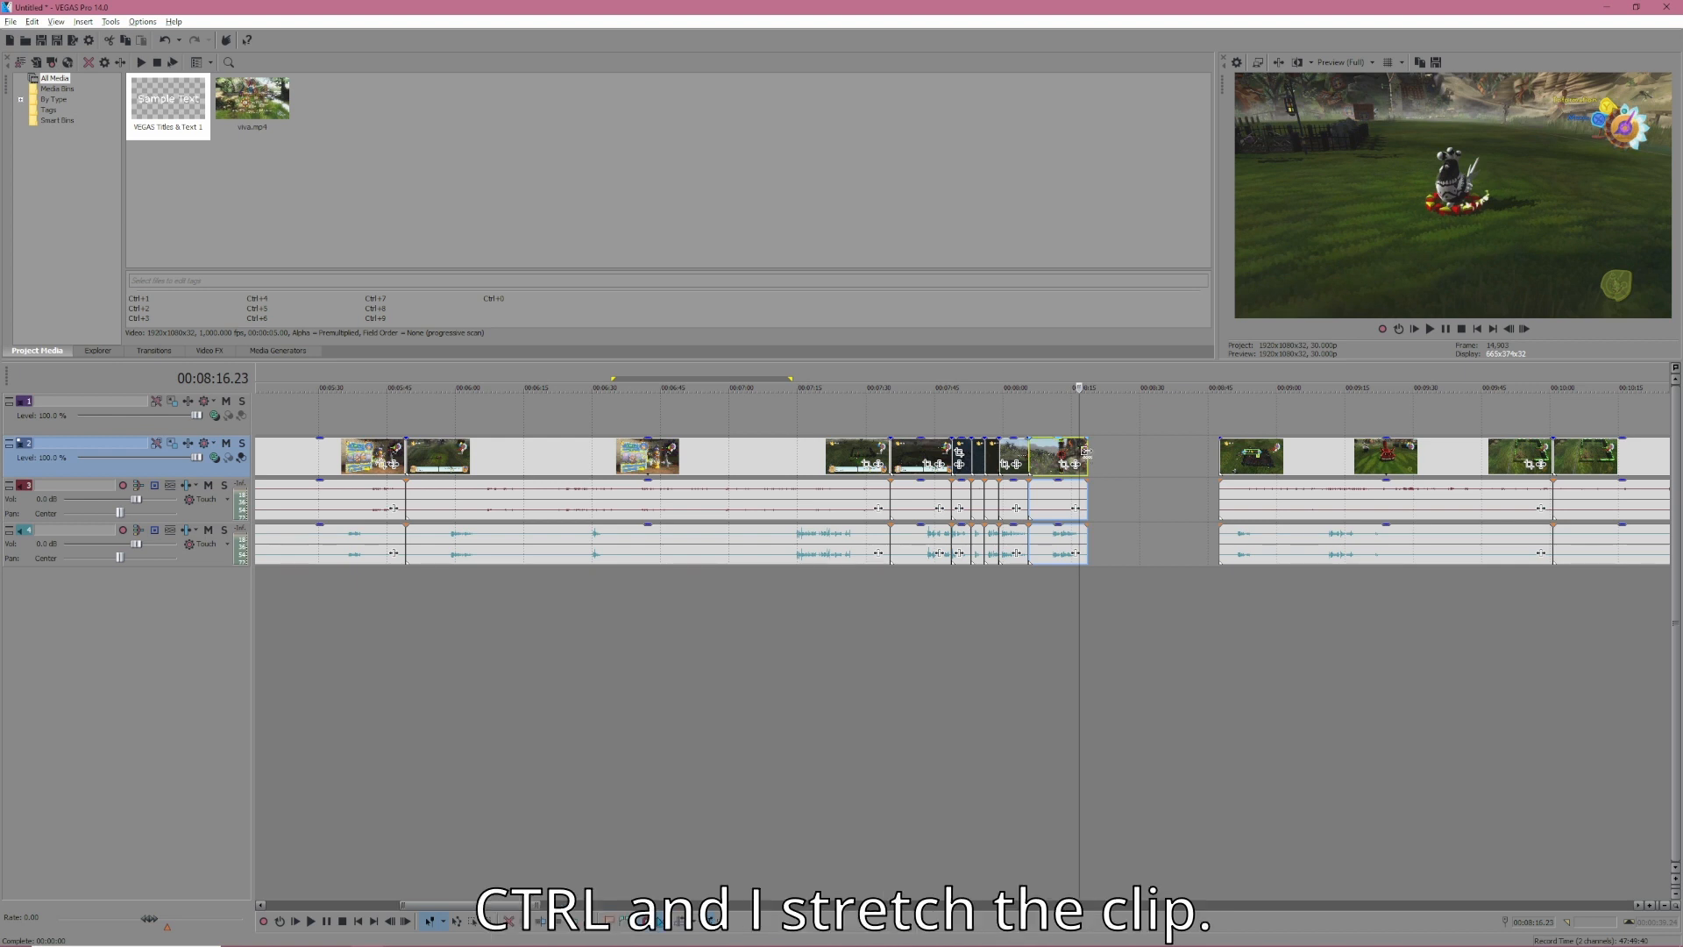
pyautogui.moveTo(1086, 452); pyautogui.dragTo(1219, 452)
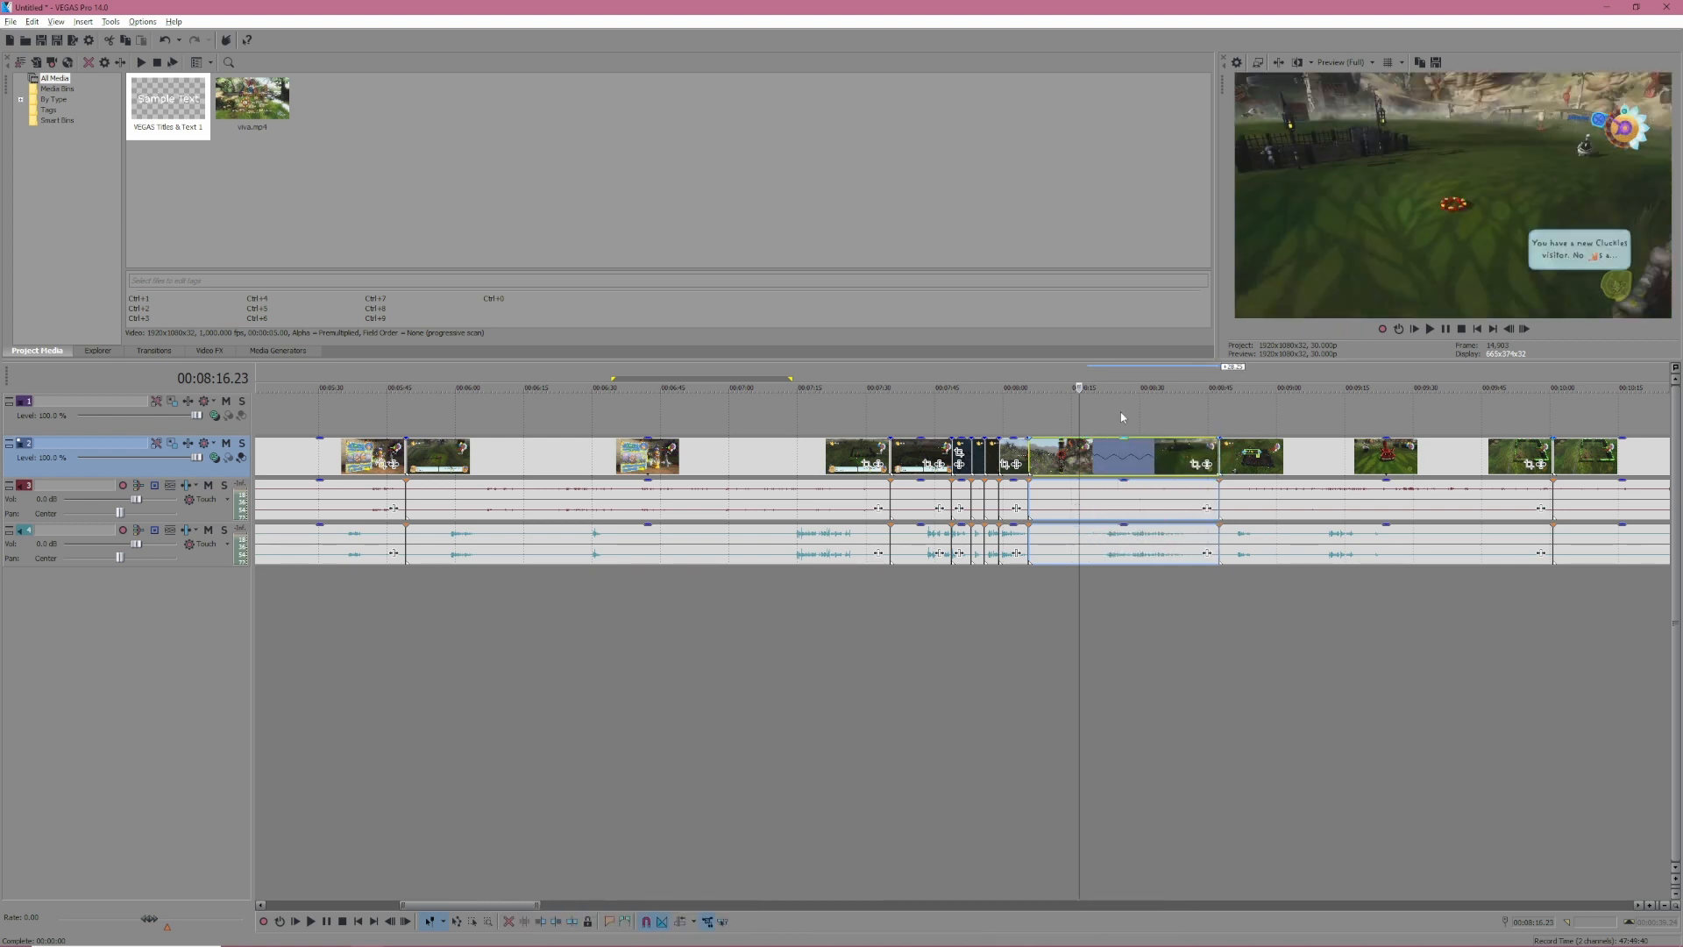
pyautogui.press('space')
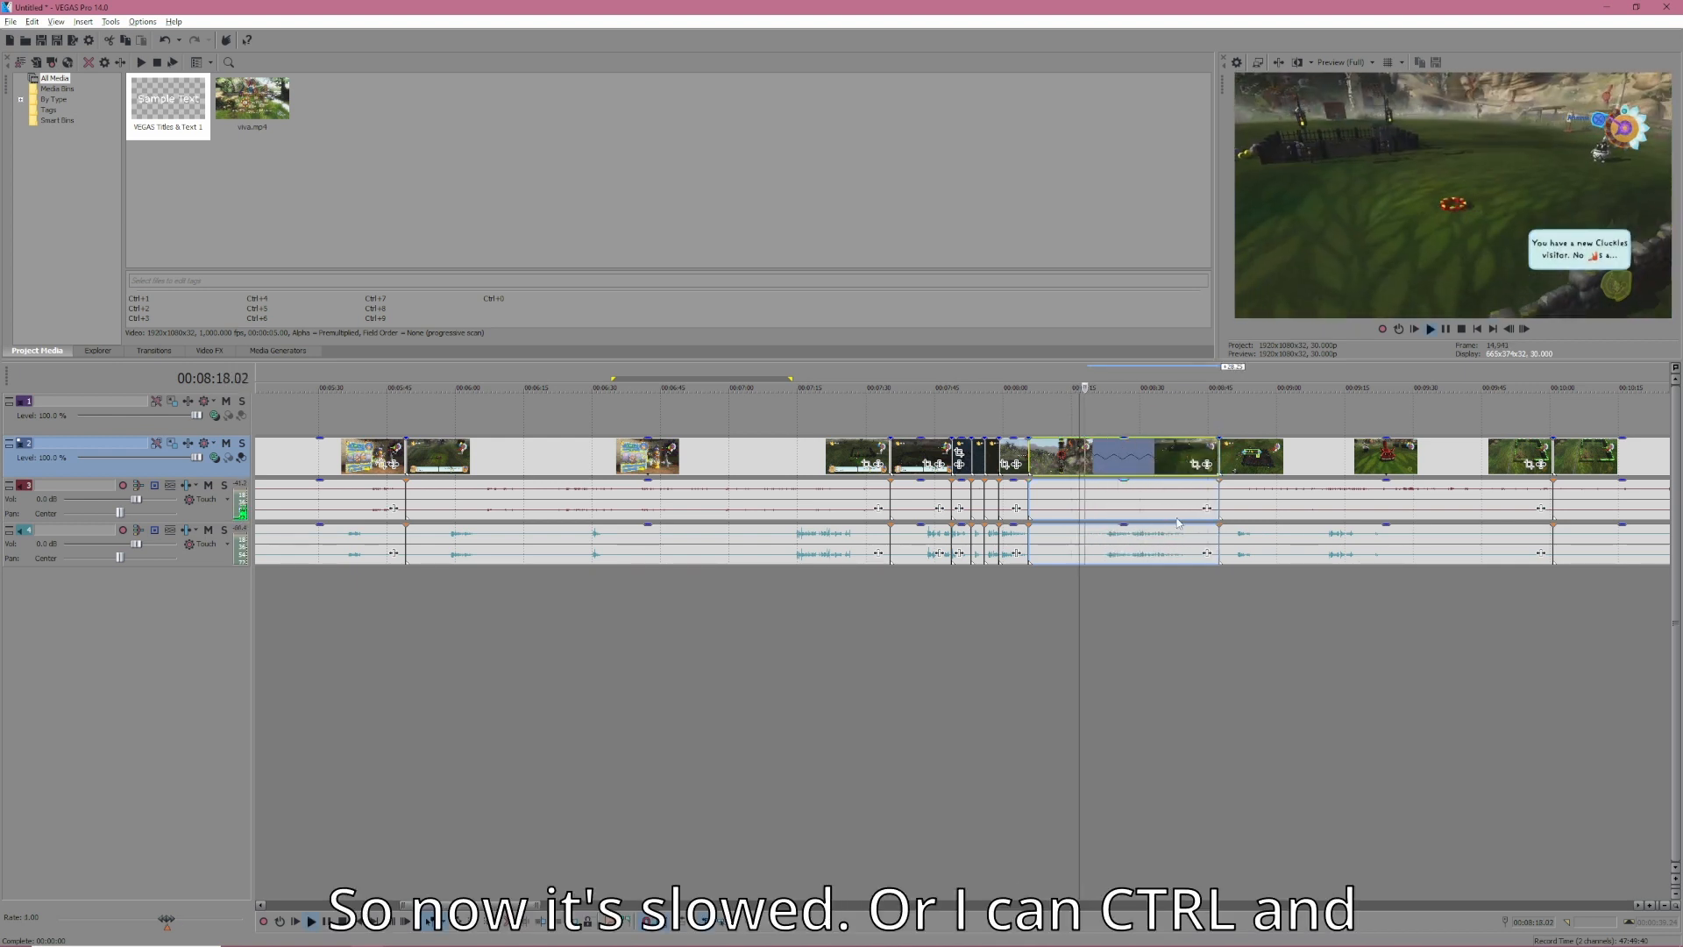
pyautogui.press('space')
pyautogui.hotkey('ctrl', 'z')
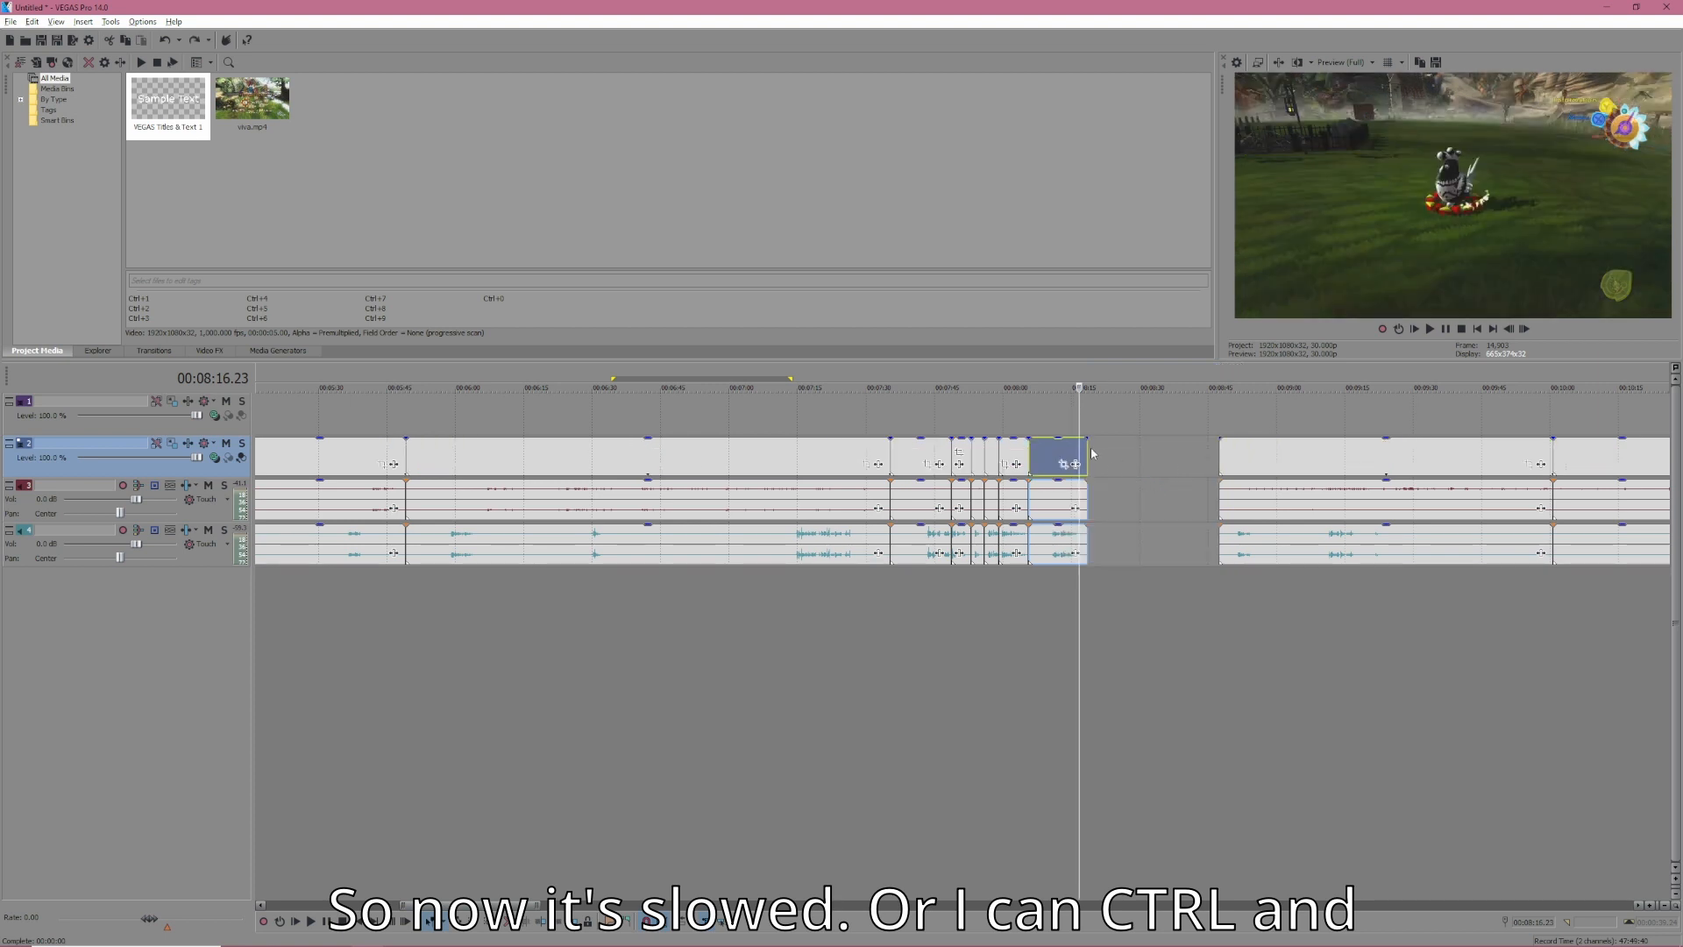
# Compress the clip before the gap to about half its length to speed it up, and preview it from 00:08:06.25
pyautogui.moveTo(1087, 453); pyautogui.dragTo(1056, 456)
pyautogui.click(1034, 411)
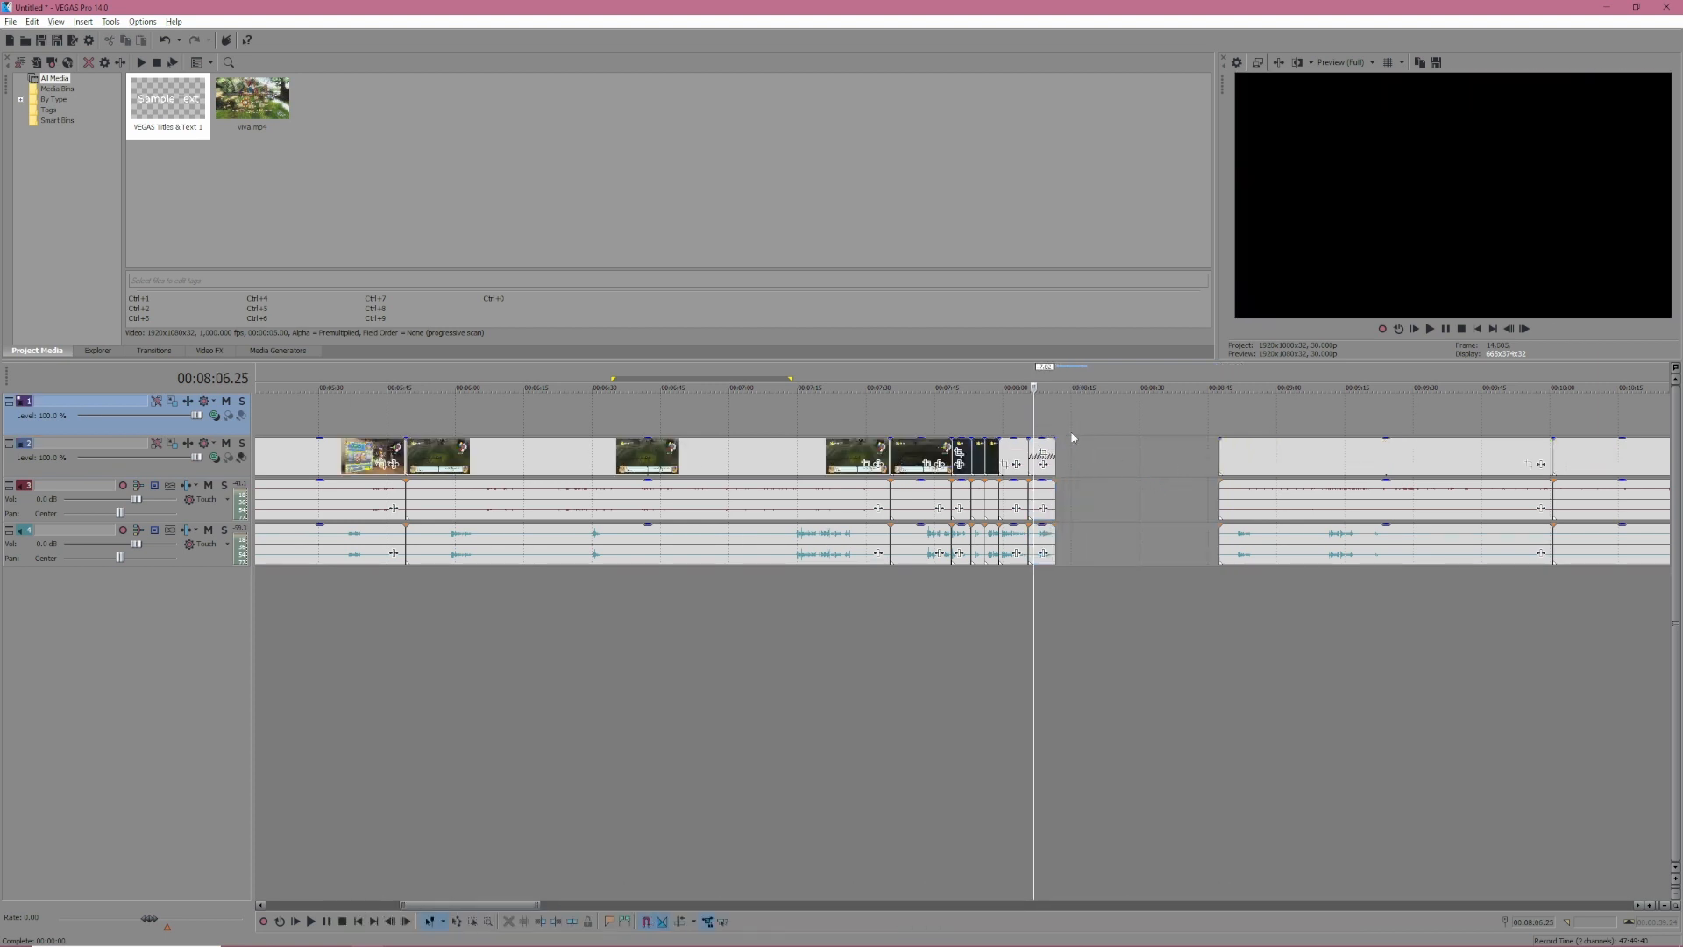
pyautogui.press('space')
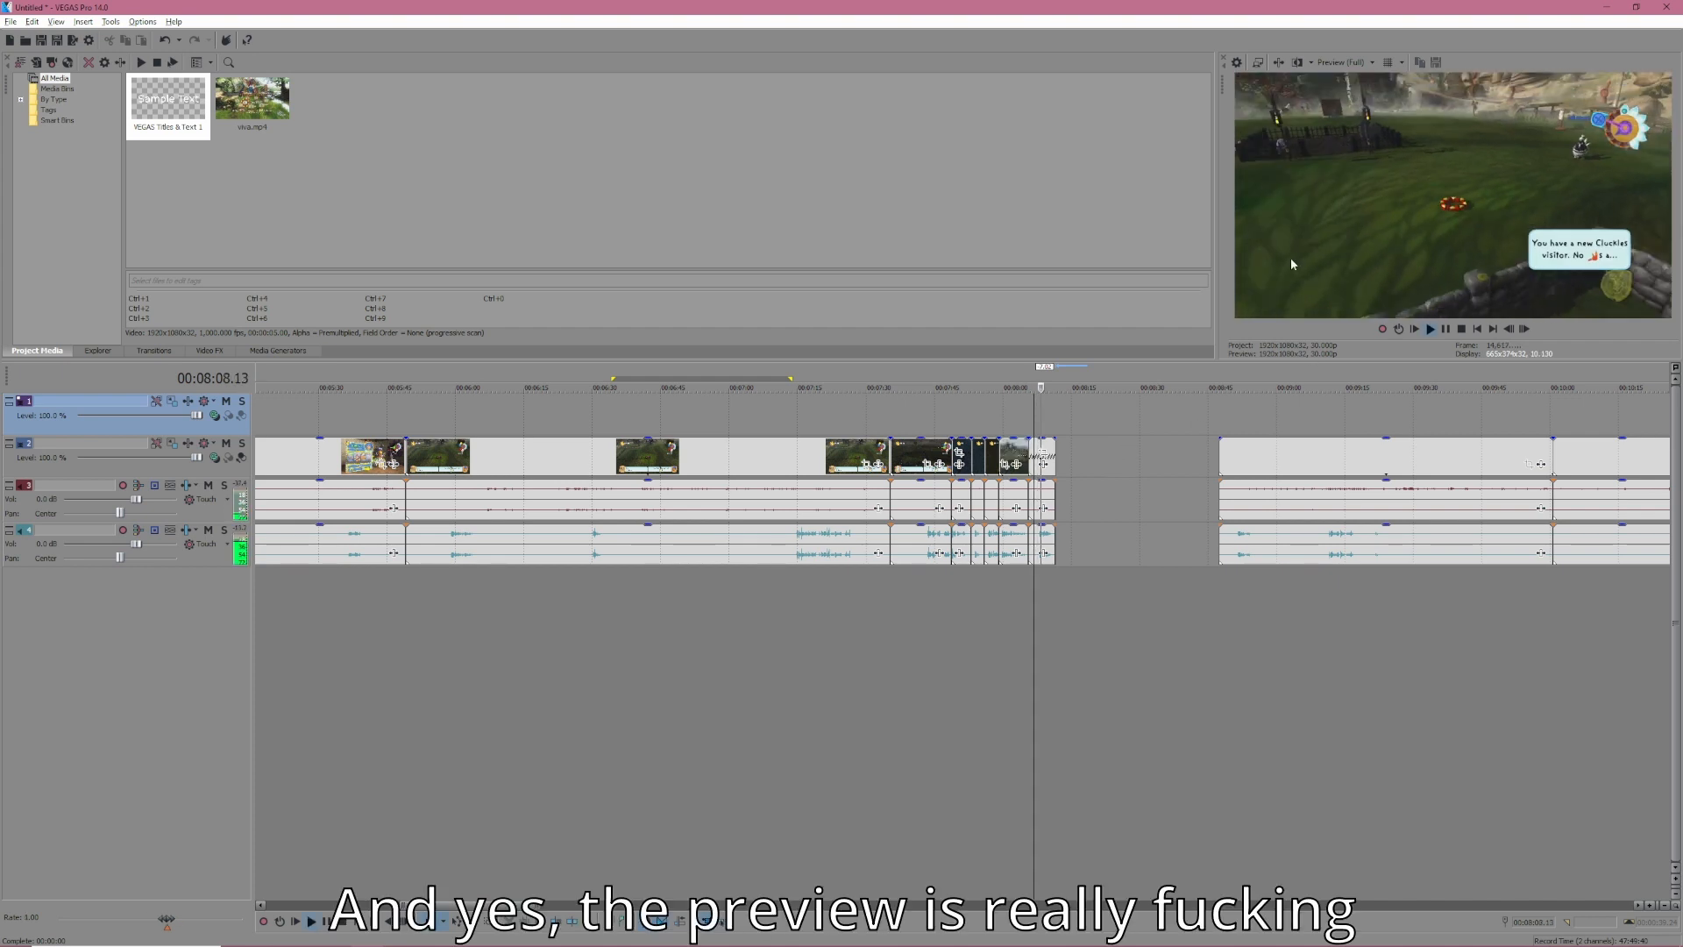
pyautogui.press('space')
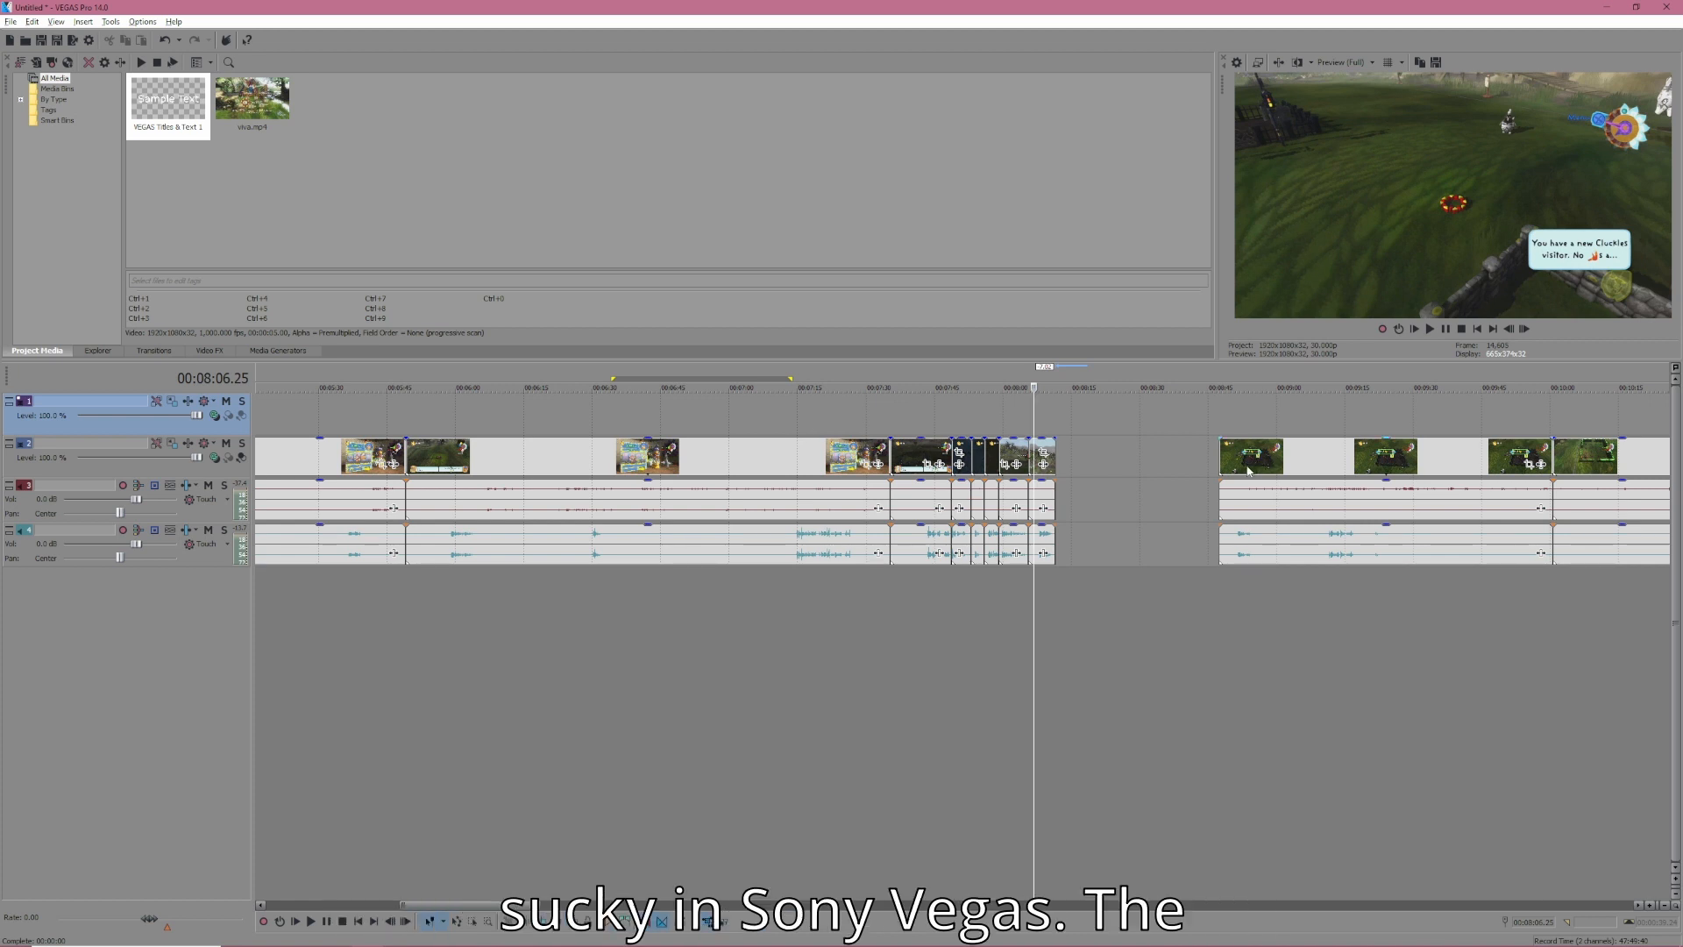
# Overlap the following event with the compressed clip to make a crossfade, preview it from 00:08:09.17, and undo the overlap and the compression
pyautogui.moveTo(1244, 462); pyautogui.dragTo(1069, 462)
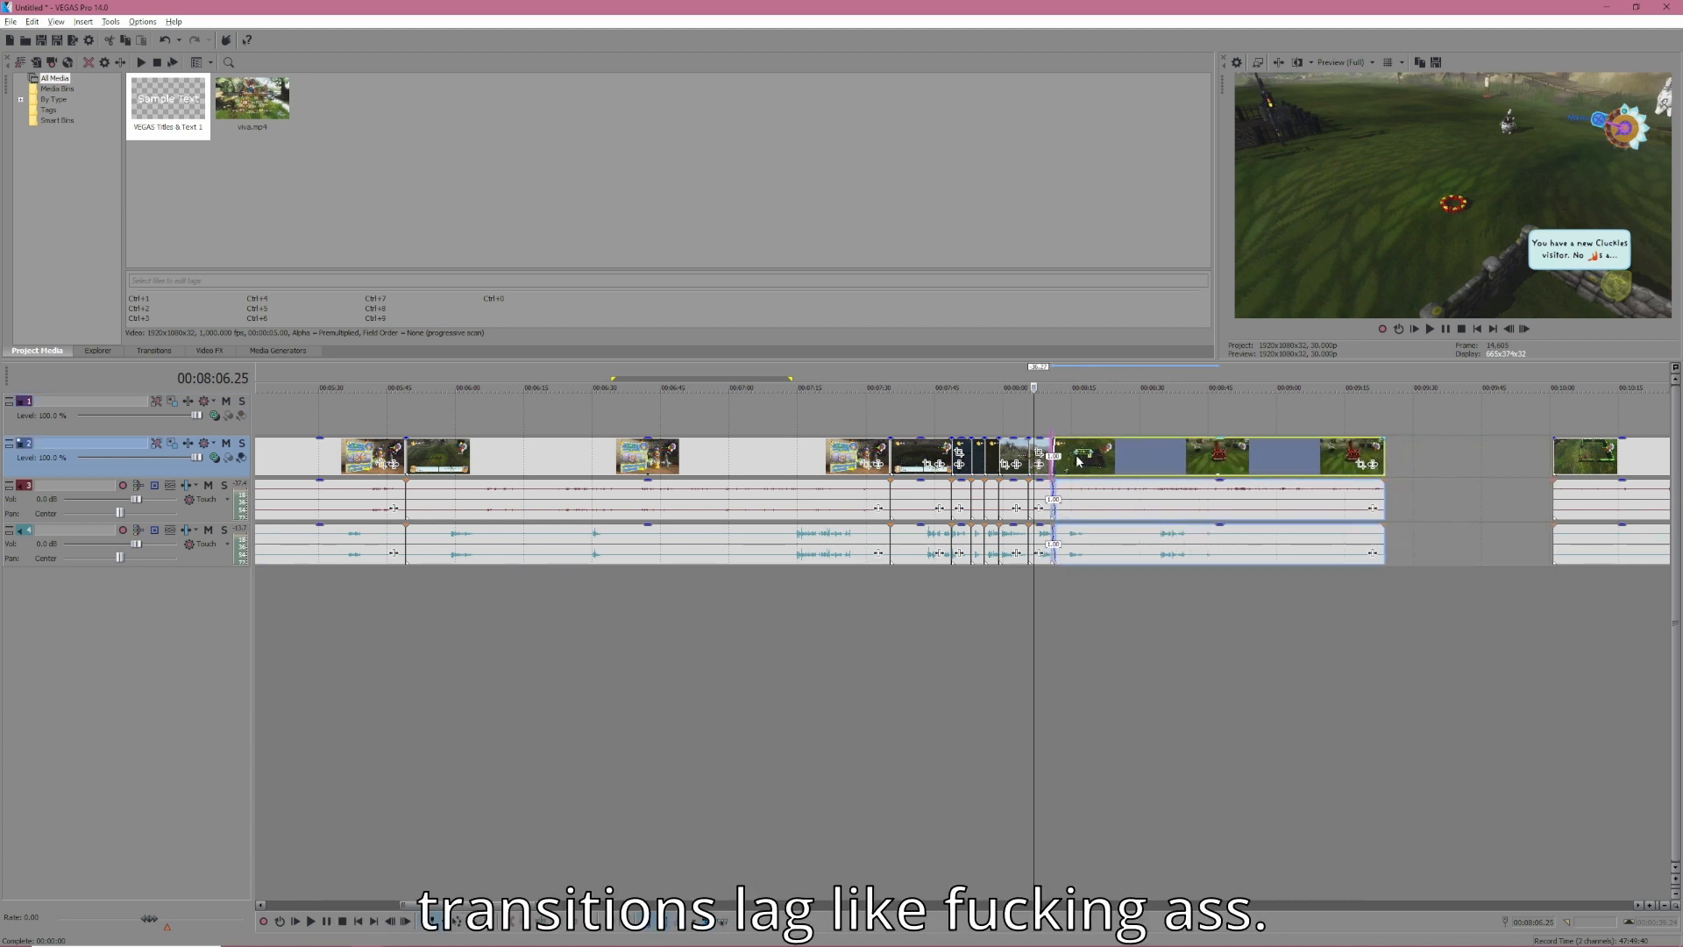
pyautogui.click(1049, 415)
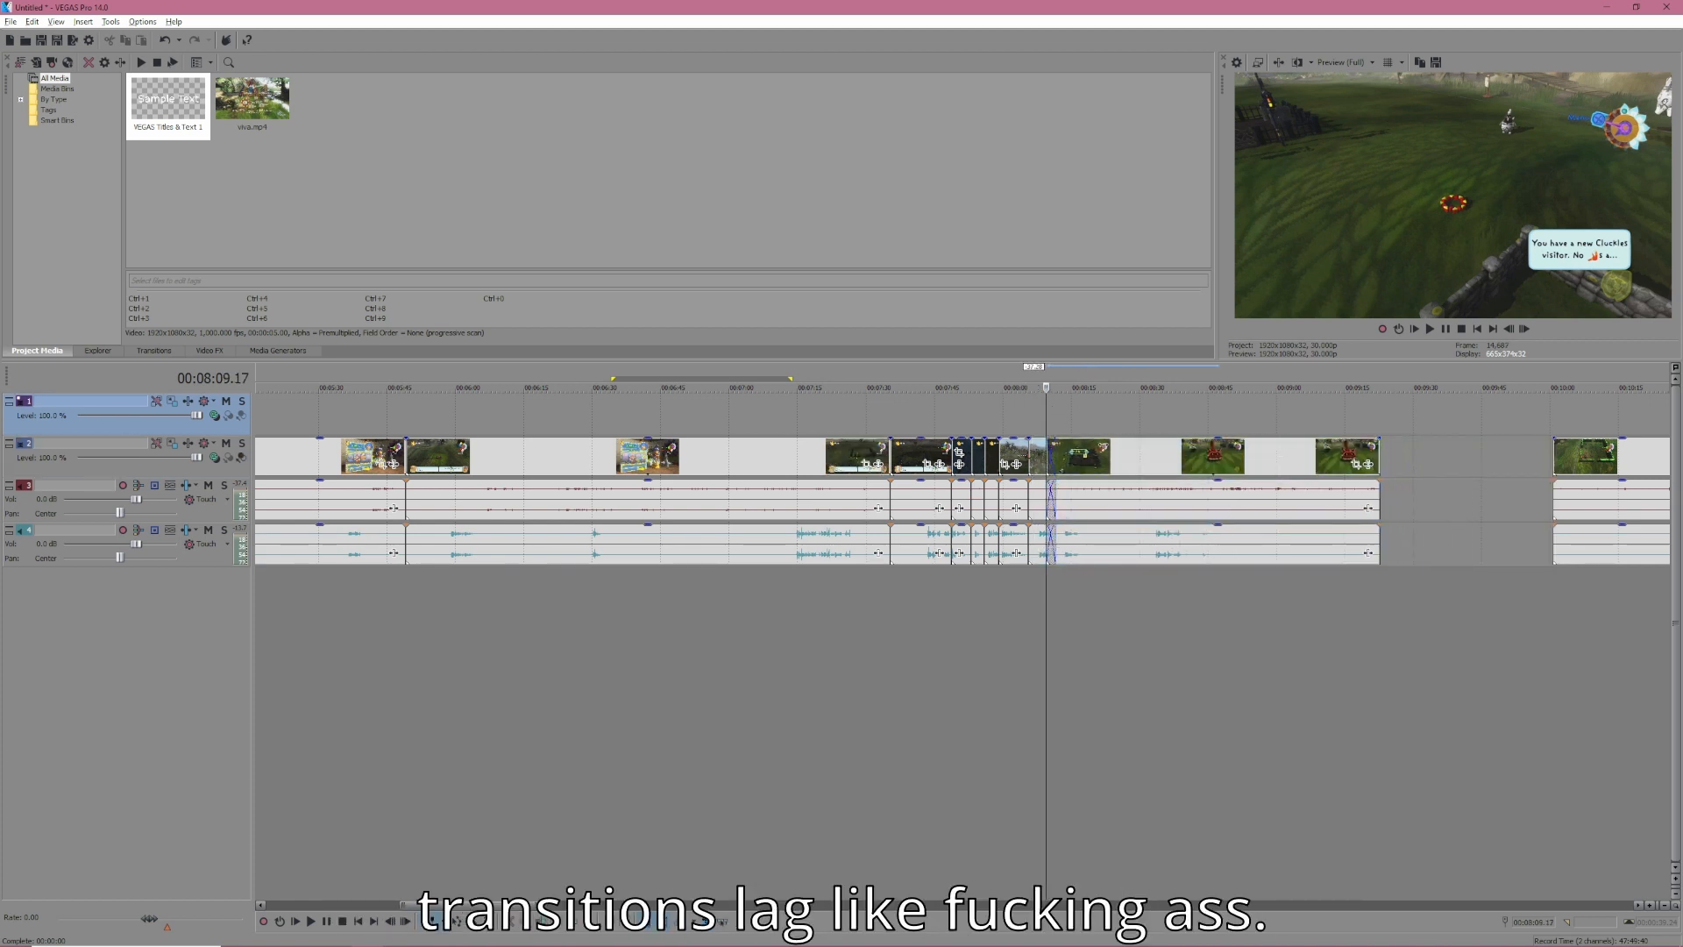
pyautogui.press('space')
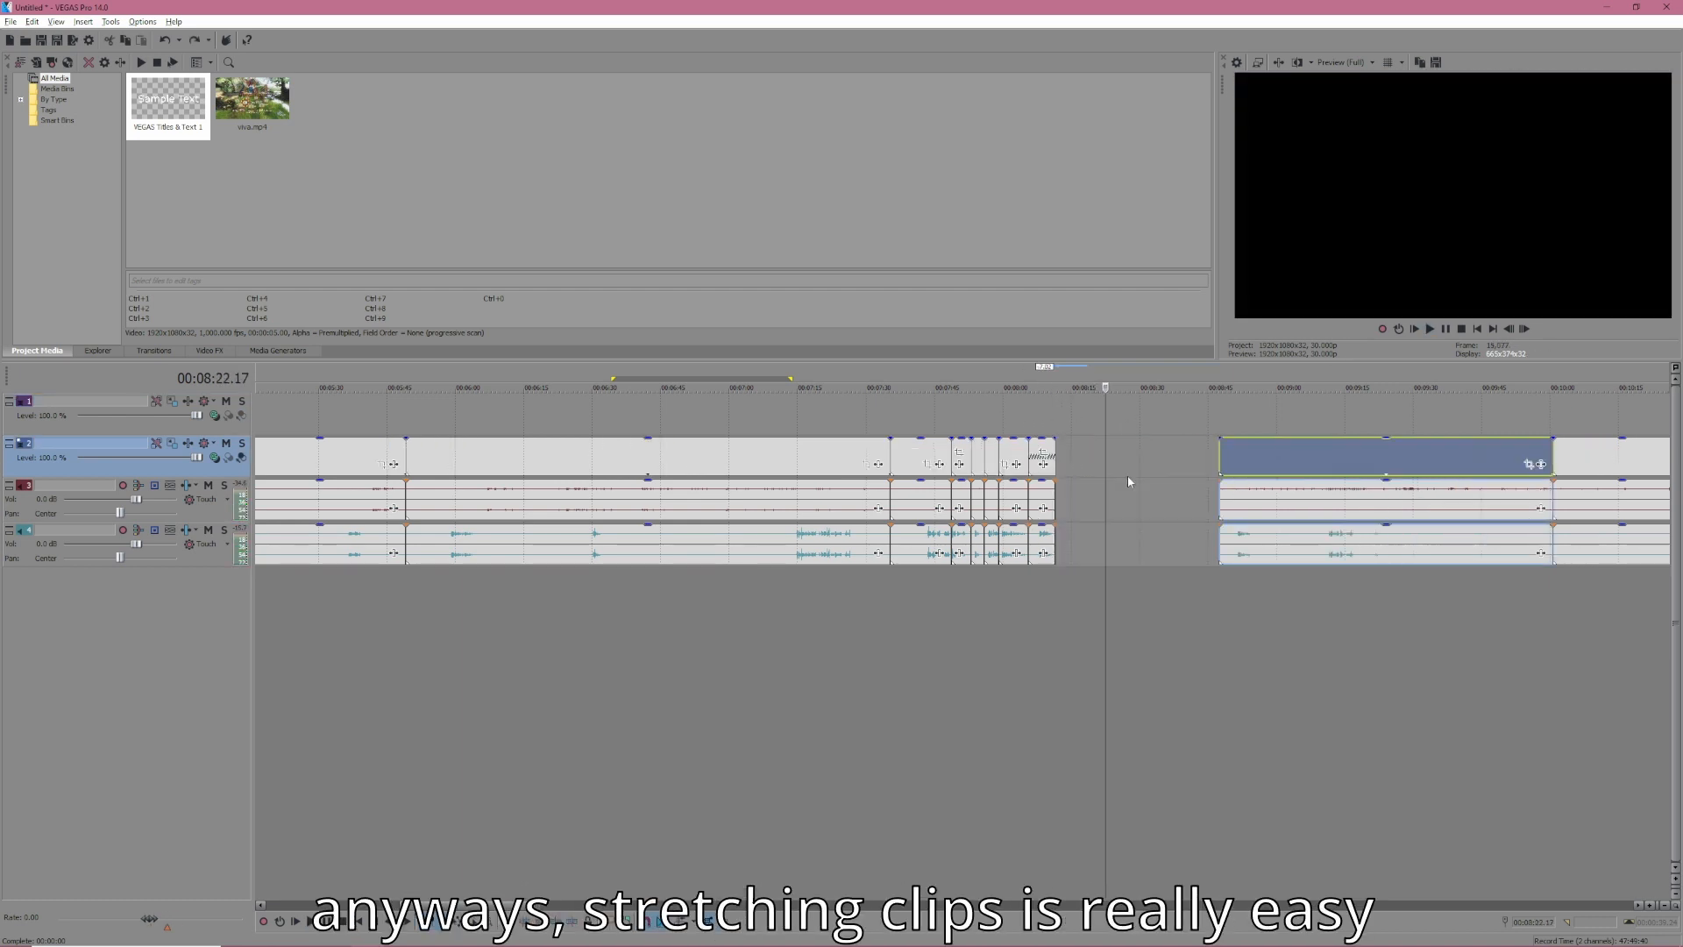
pyautogui.hotkey('ctrl', 'z')
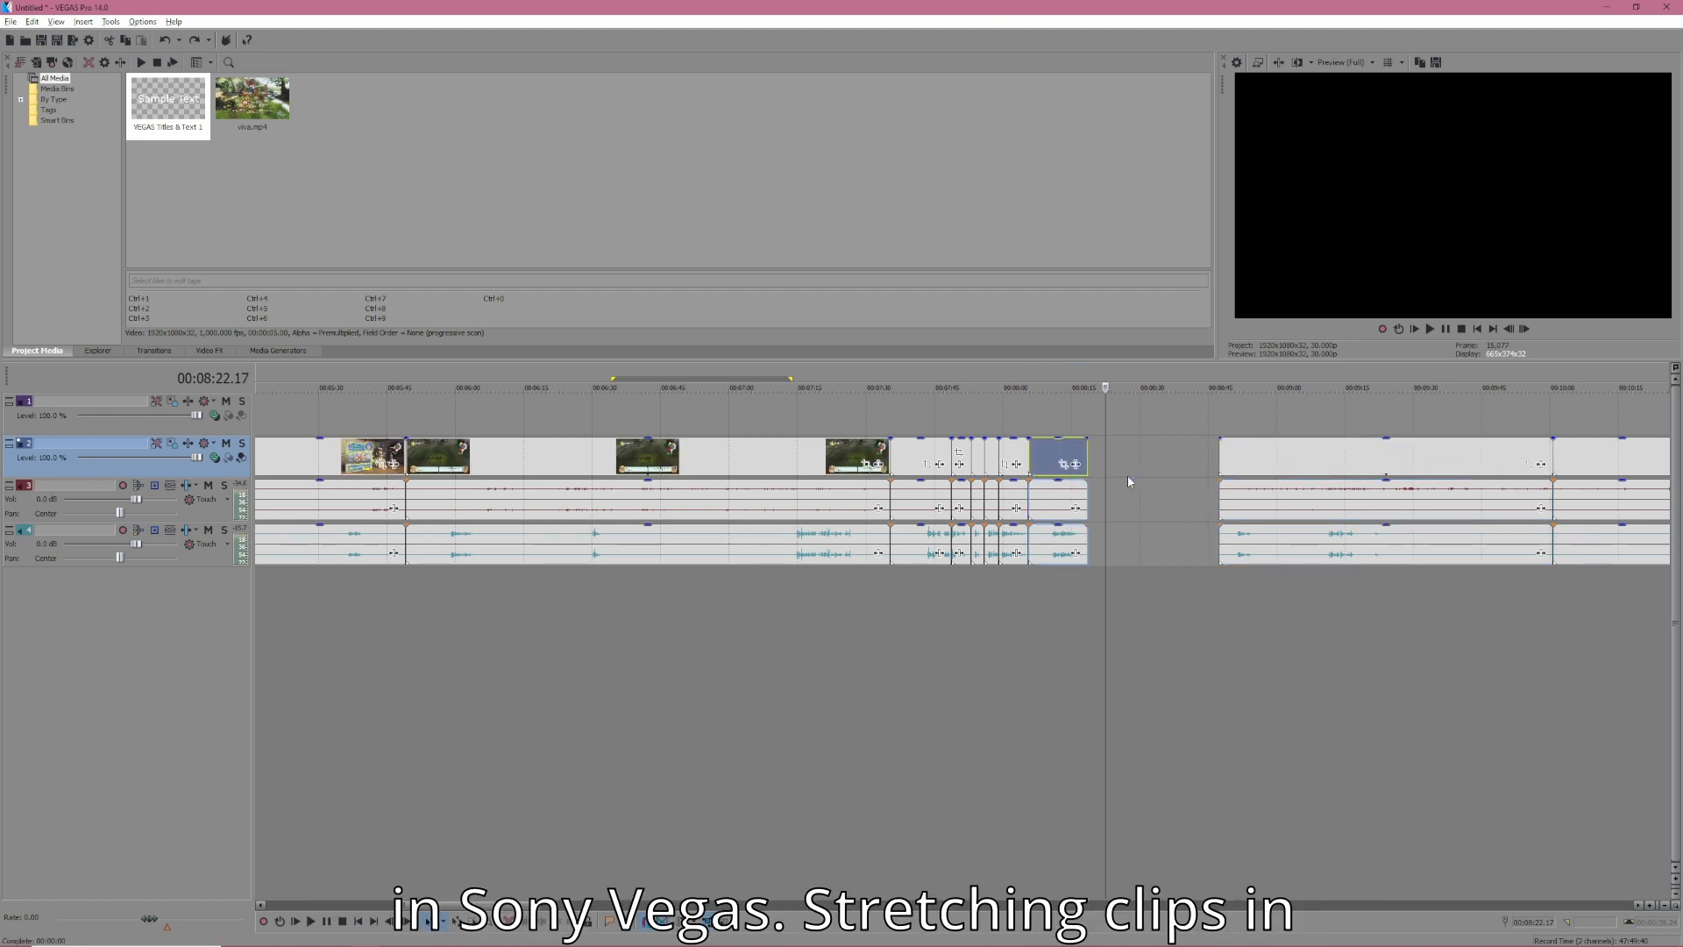
# Switch to DaVinci Resolve and change the first clip after the gap to 211% speed with keyframes set to Stretch to Fit
pyautogui.hotkey('alt', 'Tab')
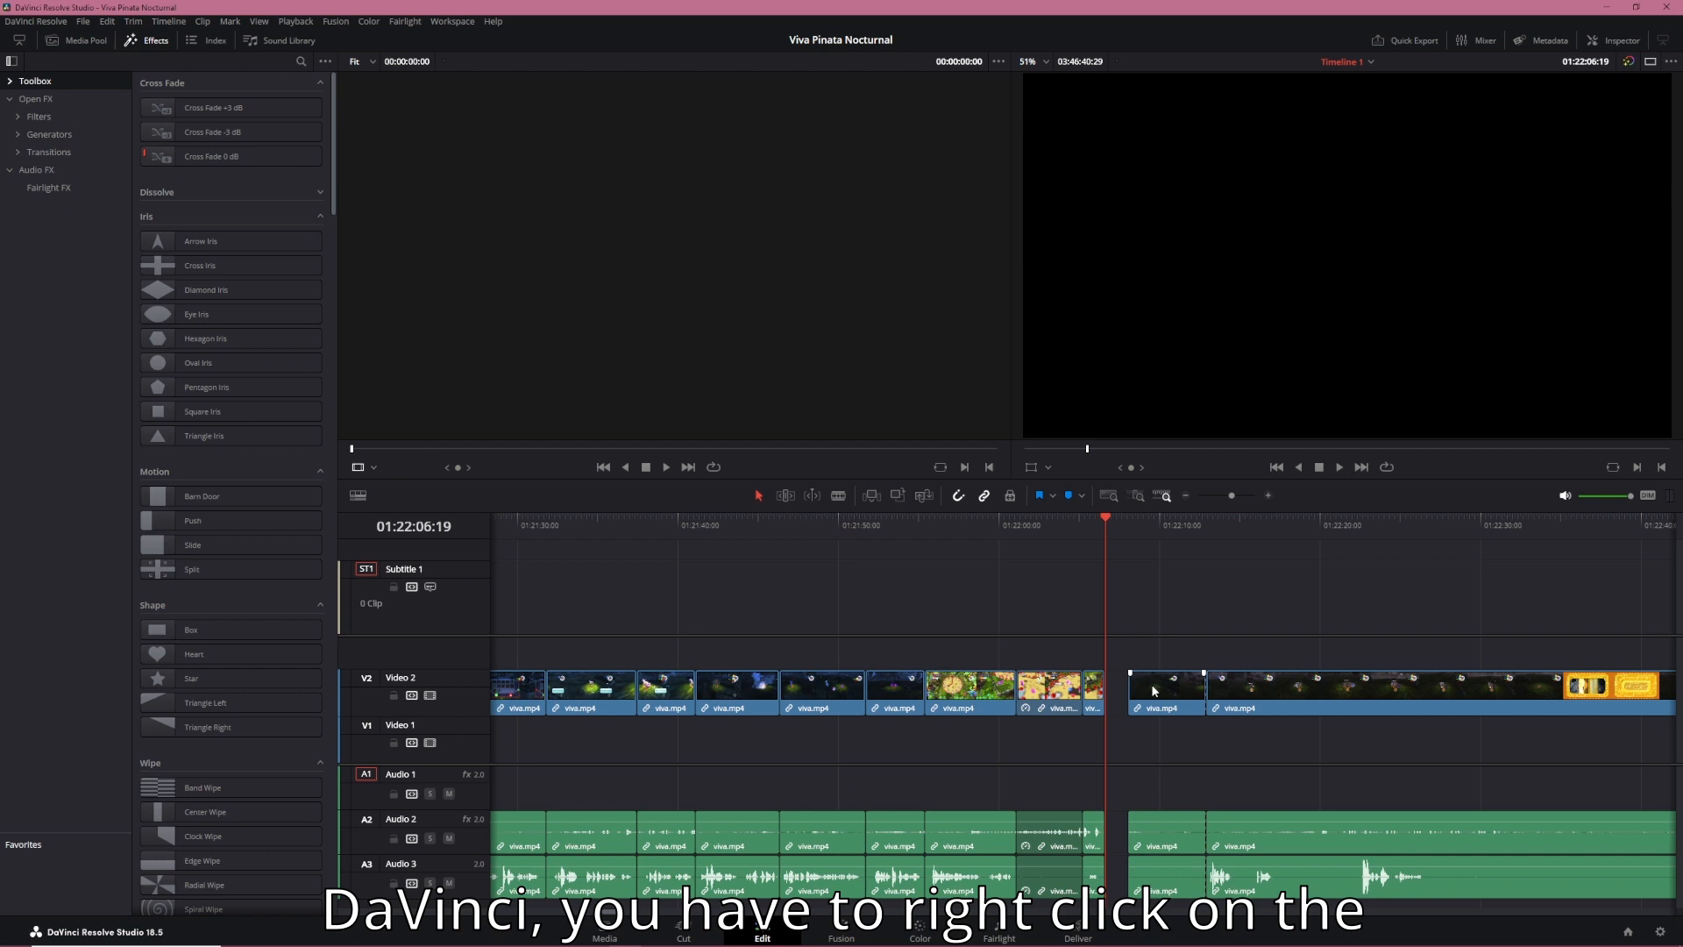
pyautogui.rightClick(1154, 687)
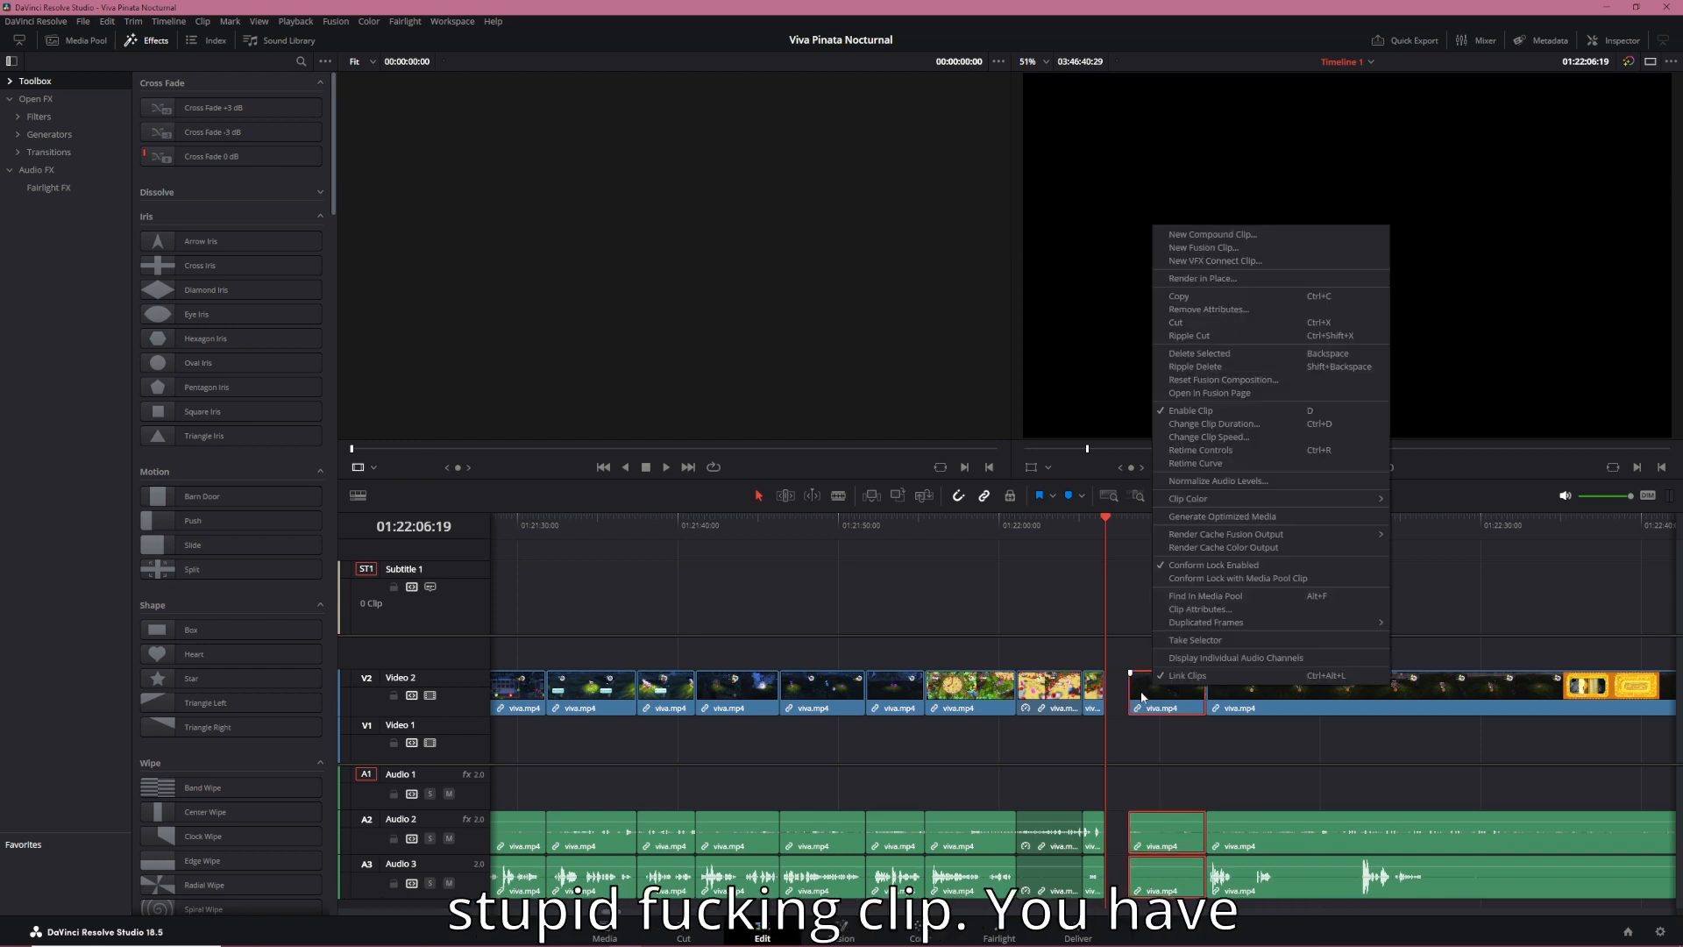
pyautogui.click(1270, 437)
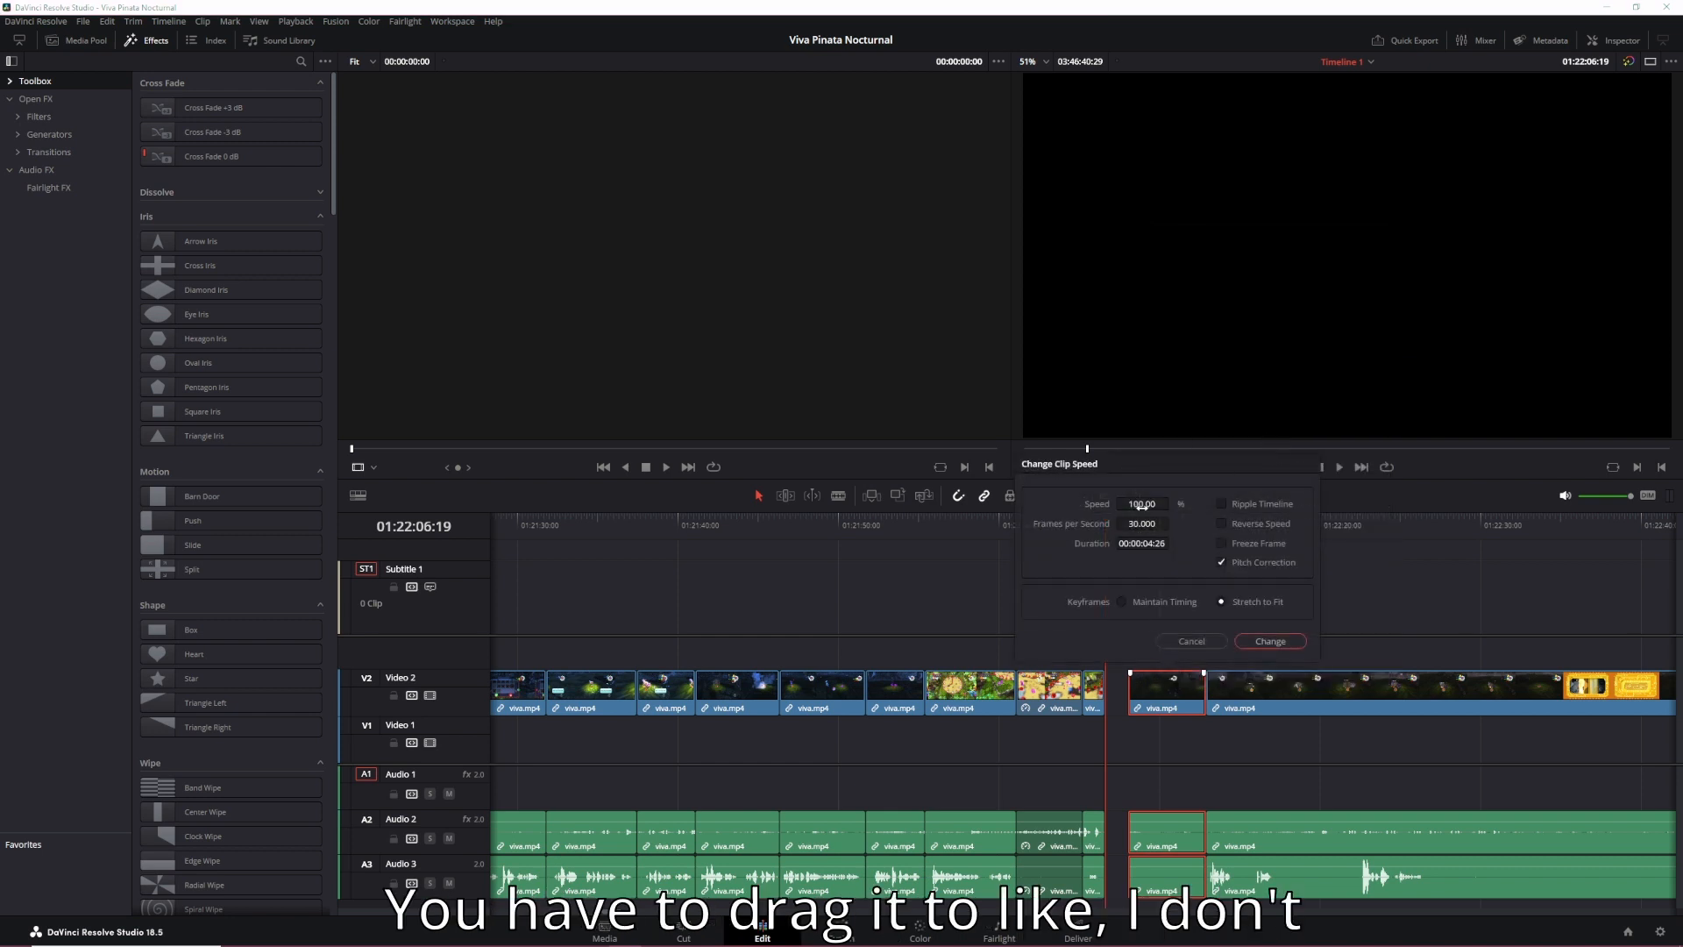
pyautogui.moveTo(1174, 504); pyautogui.dragTo(1173, 503)
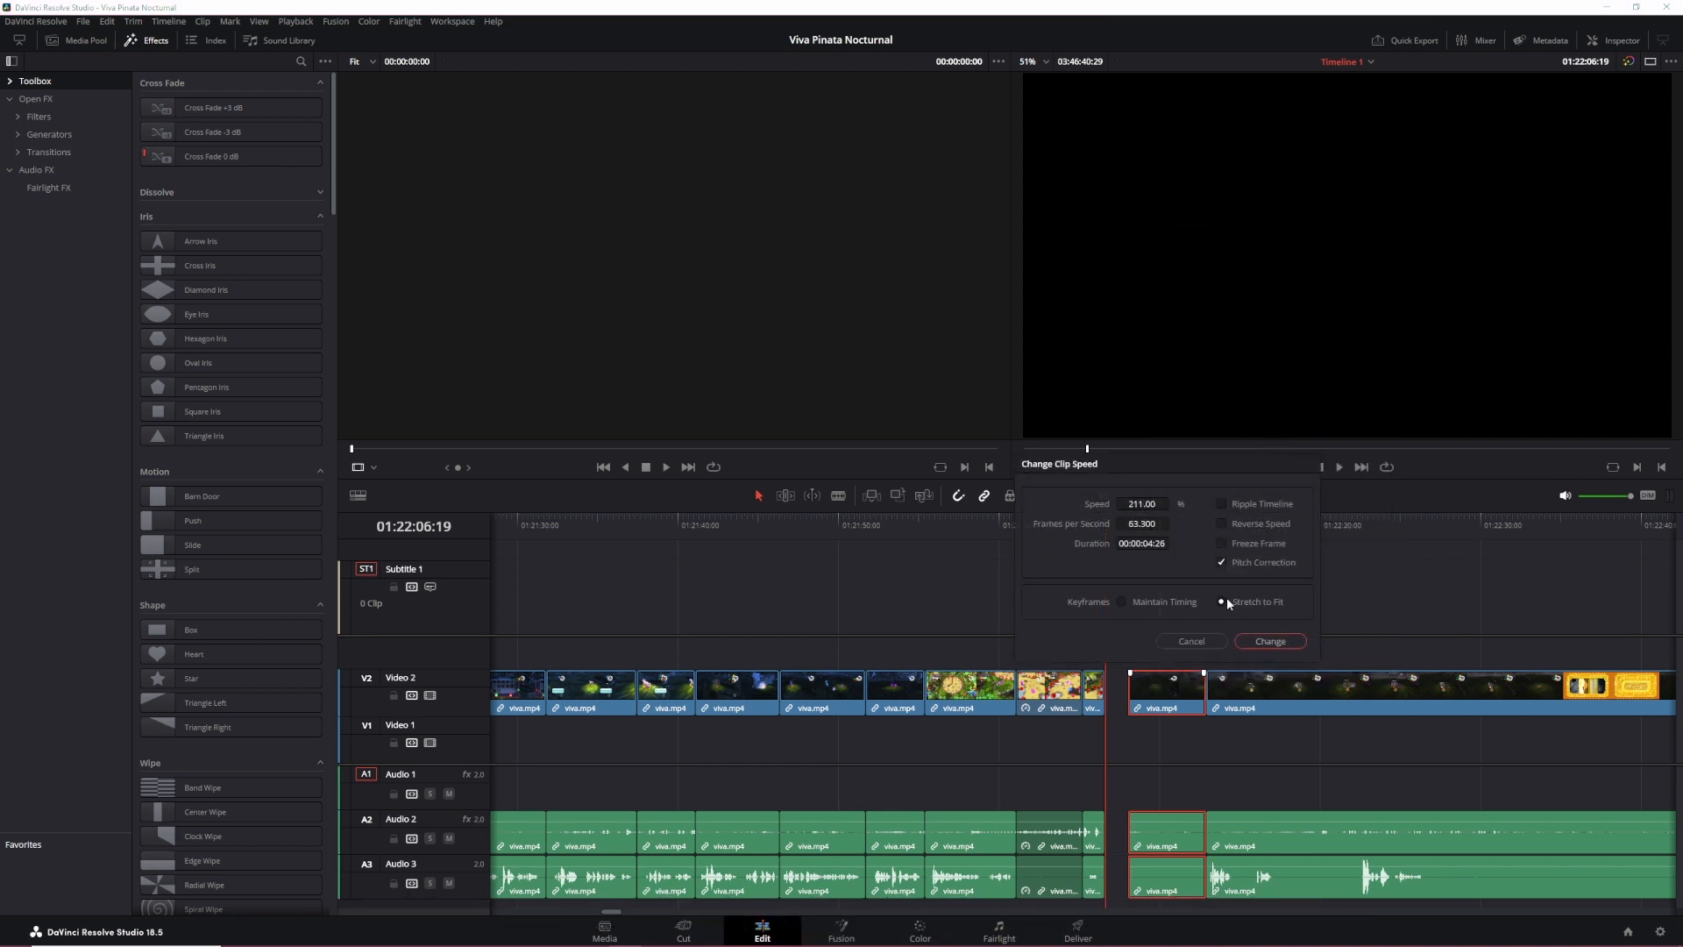
pyautogui.click(1263, 644)
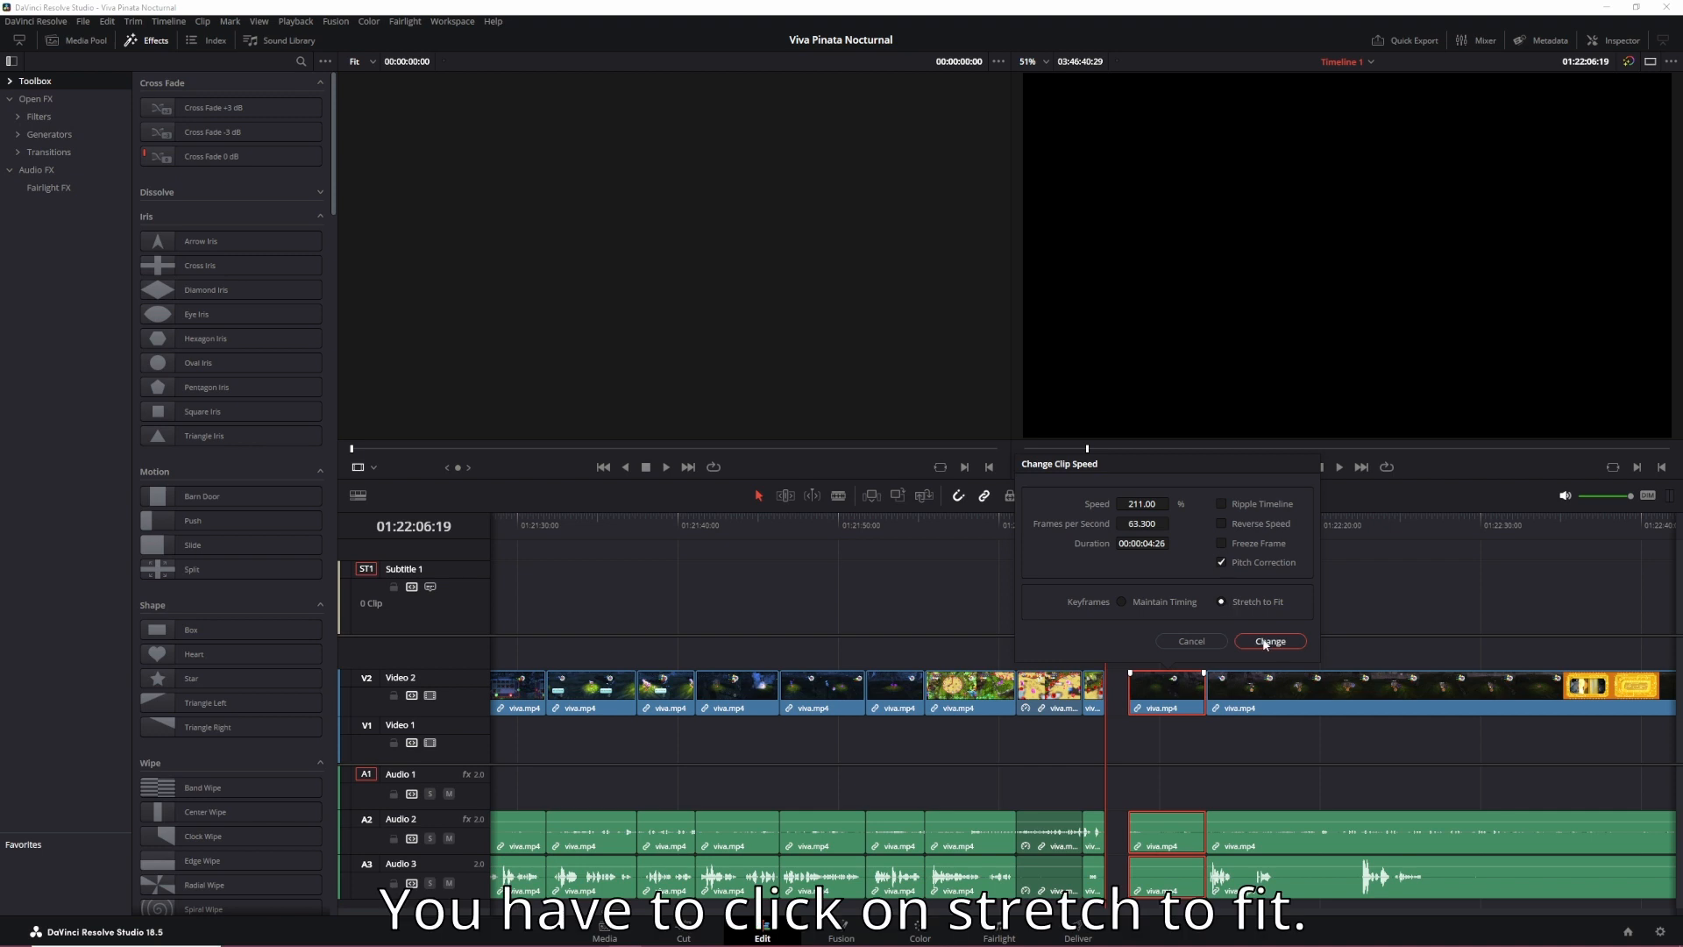
pyautogui.click(1160, 744)
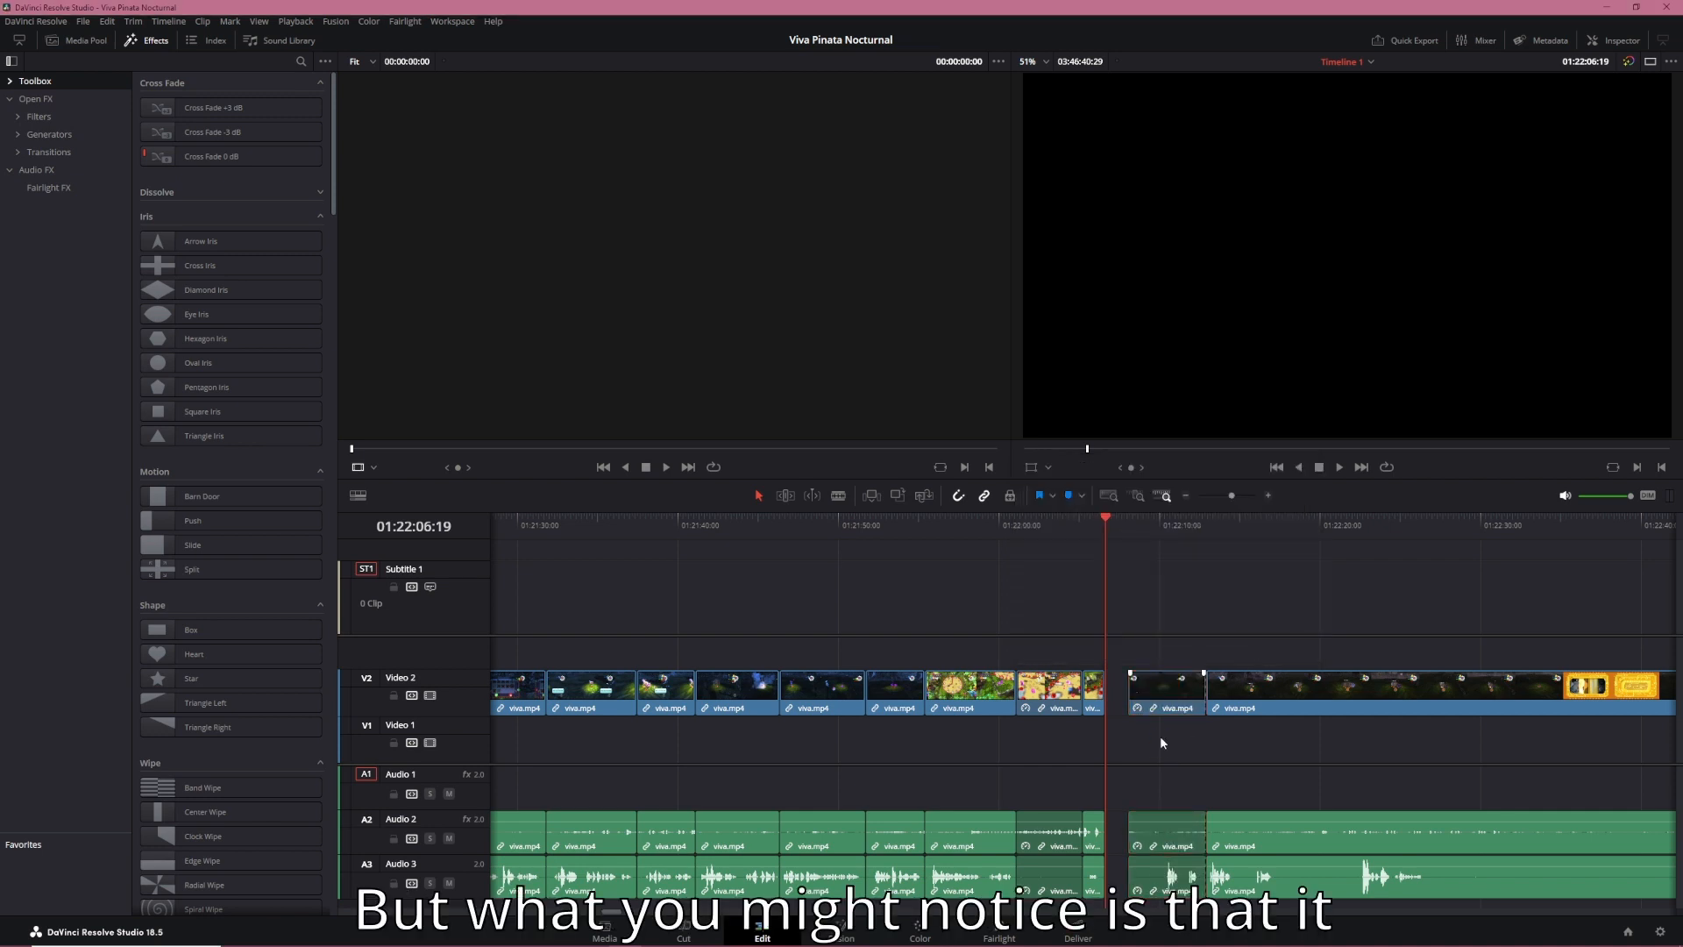
# Compare the clip around 01:22:10:10 with and without the speed change, and restore the sped-up version with the playhead at 01:22:10:10
pyautogui.click(1165, 535)
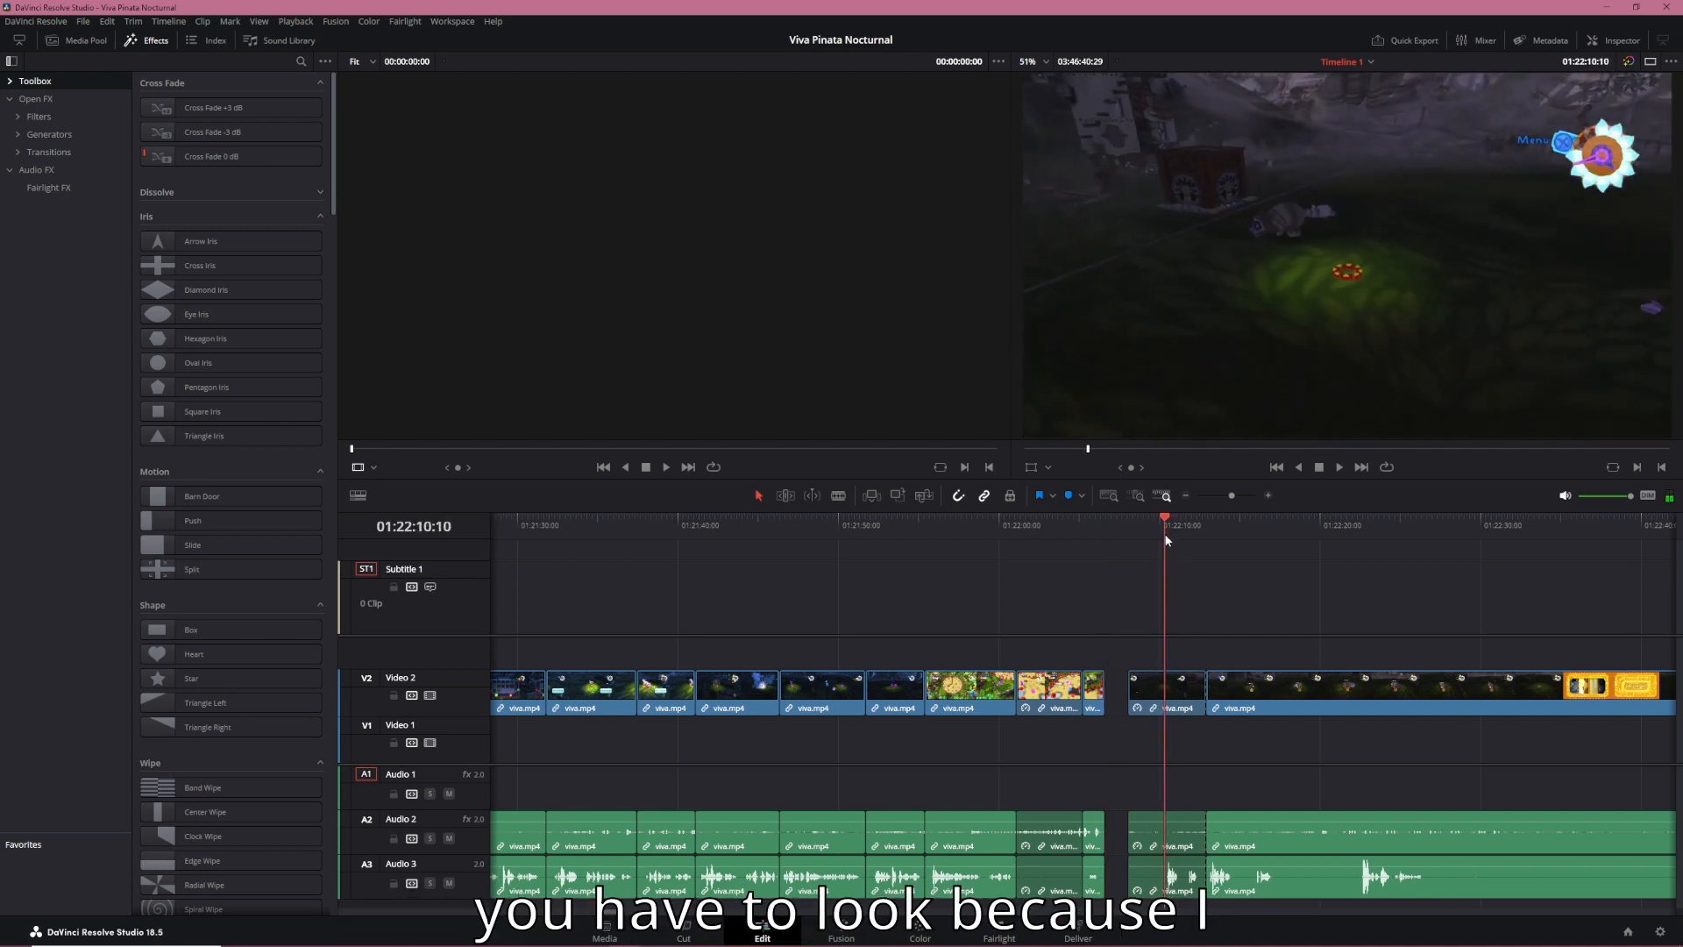
pyautogui.press('Right')
pyautogui.press('Right')
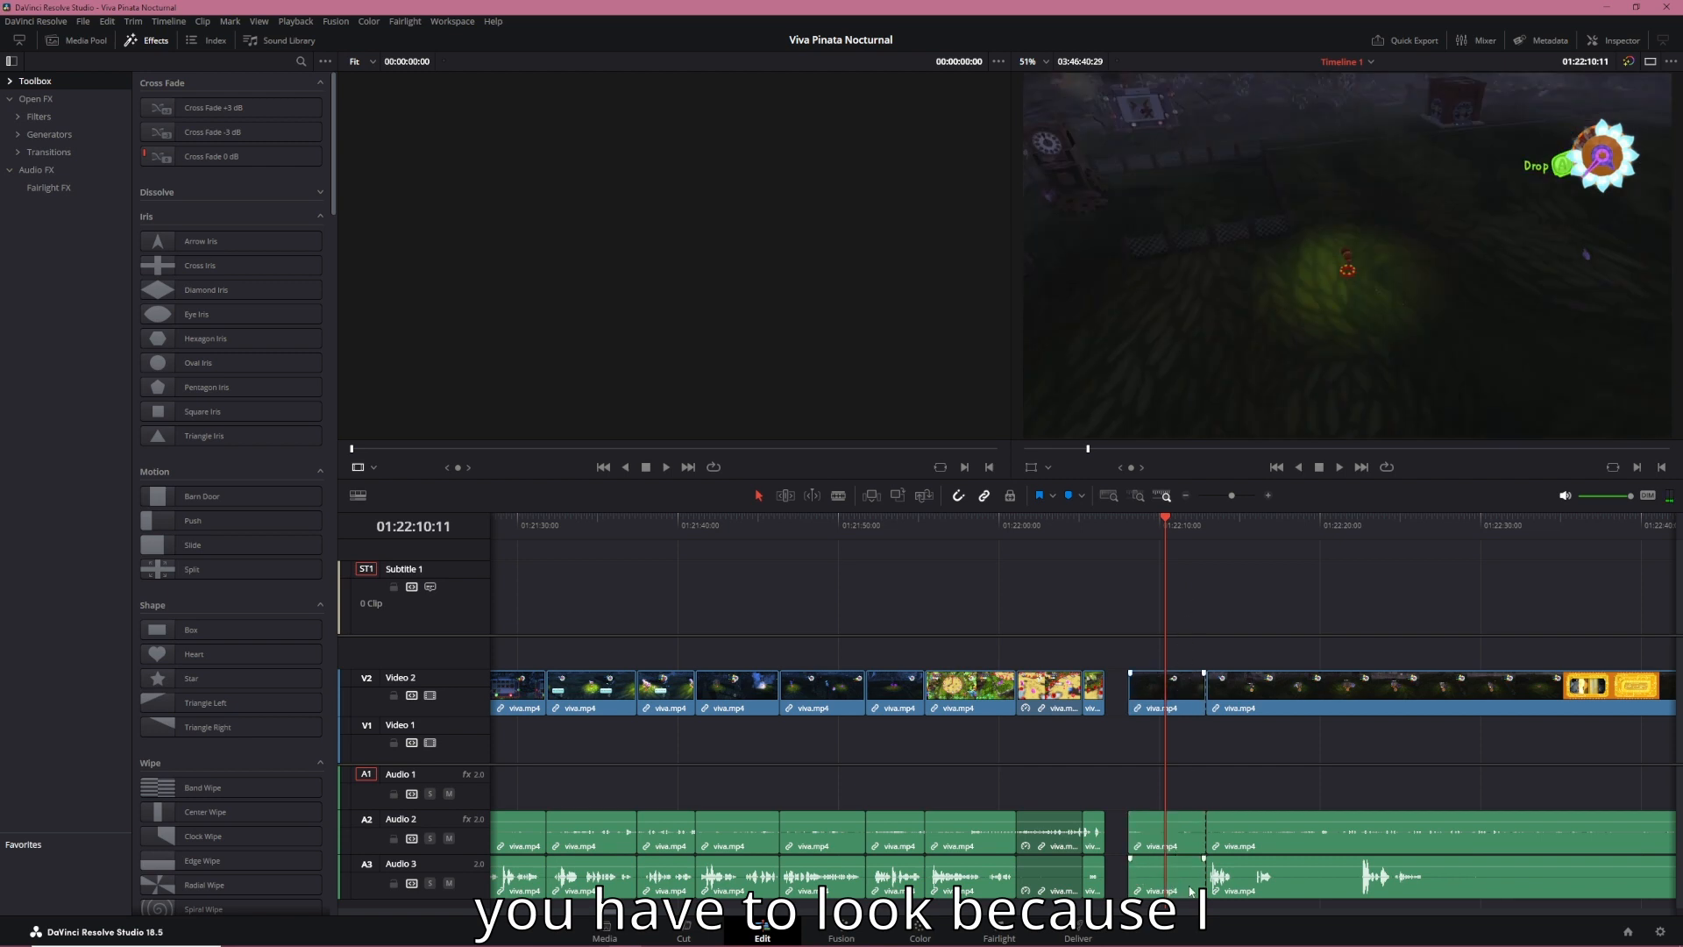
pyautogui.click(1175, 870)
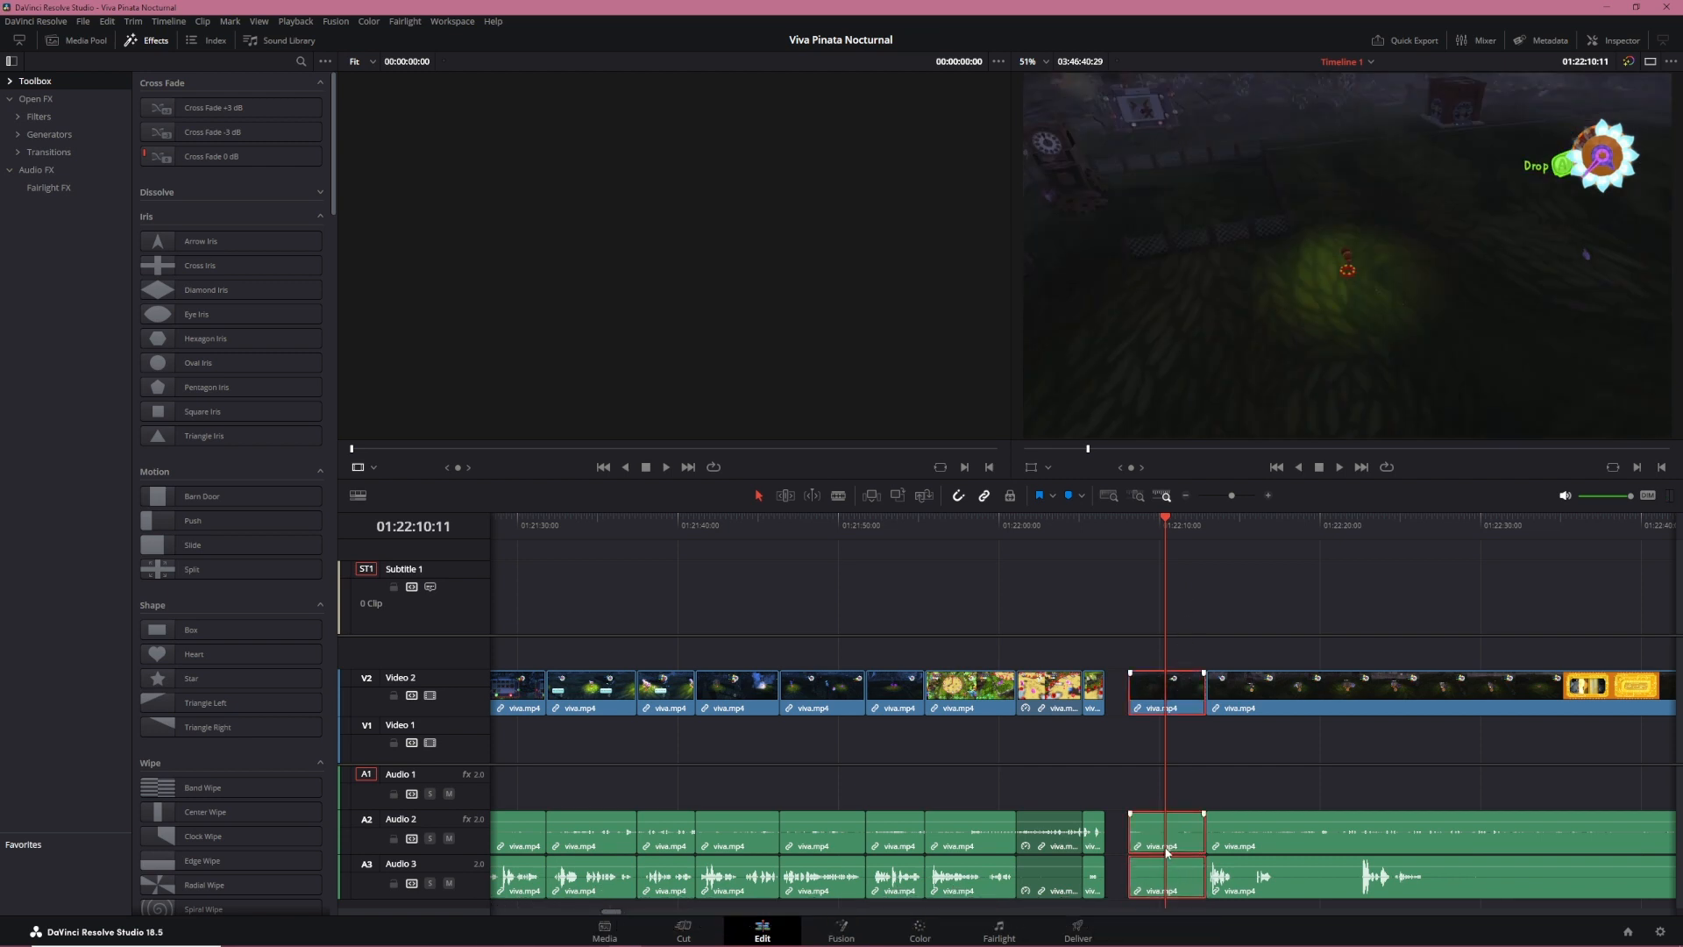
pyautogui.keyDown('ctrl'); pyautogui.click(1168, 851); pyautogui.keyUp('ctrl')
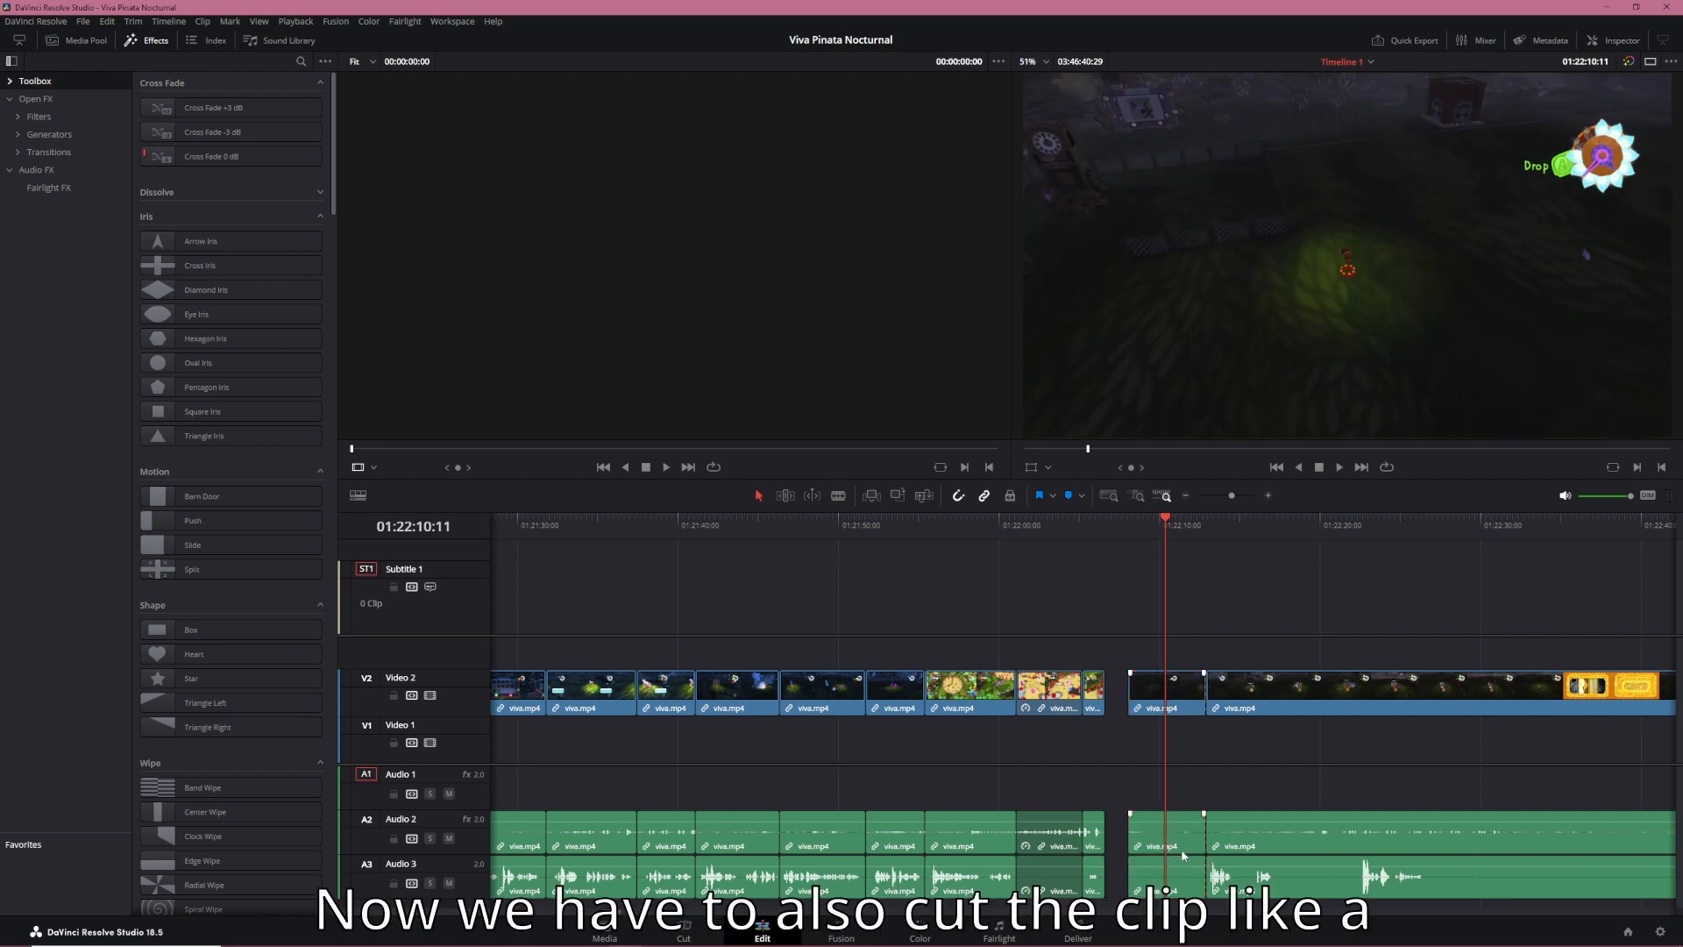
pyautogui.press('Return')
pyautogui.moveTo(1163, 529); pyautogui.dragTo(1166, 529)
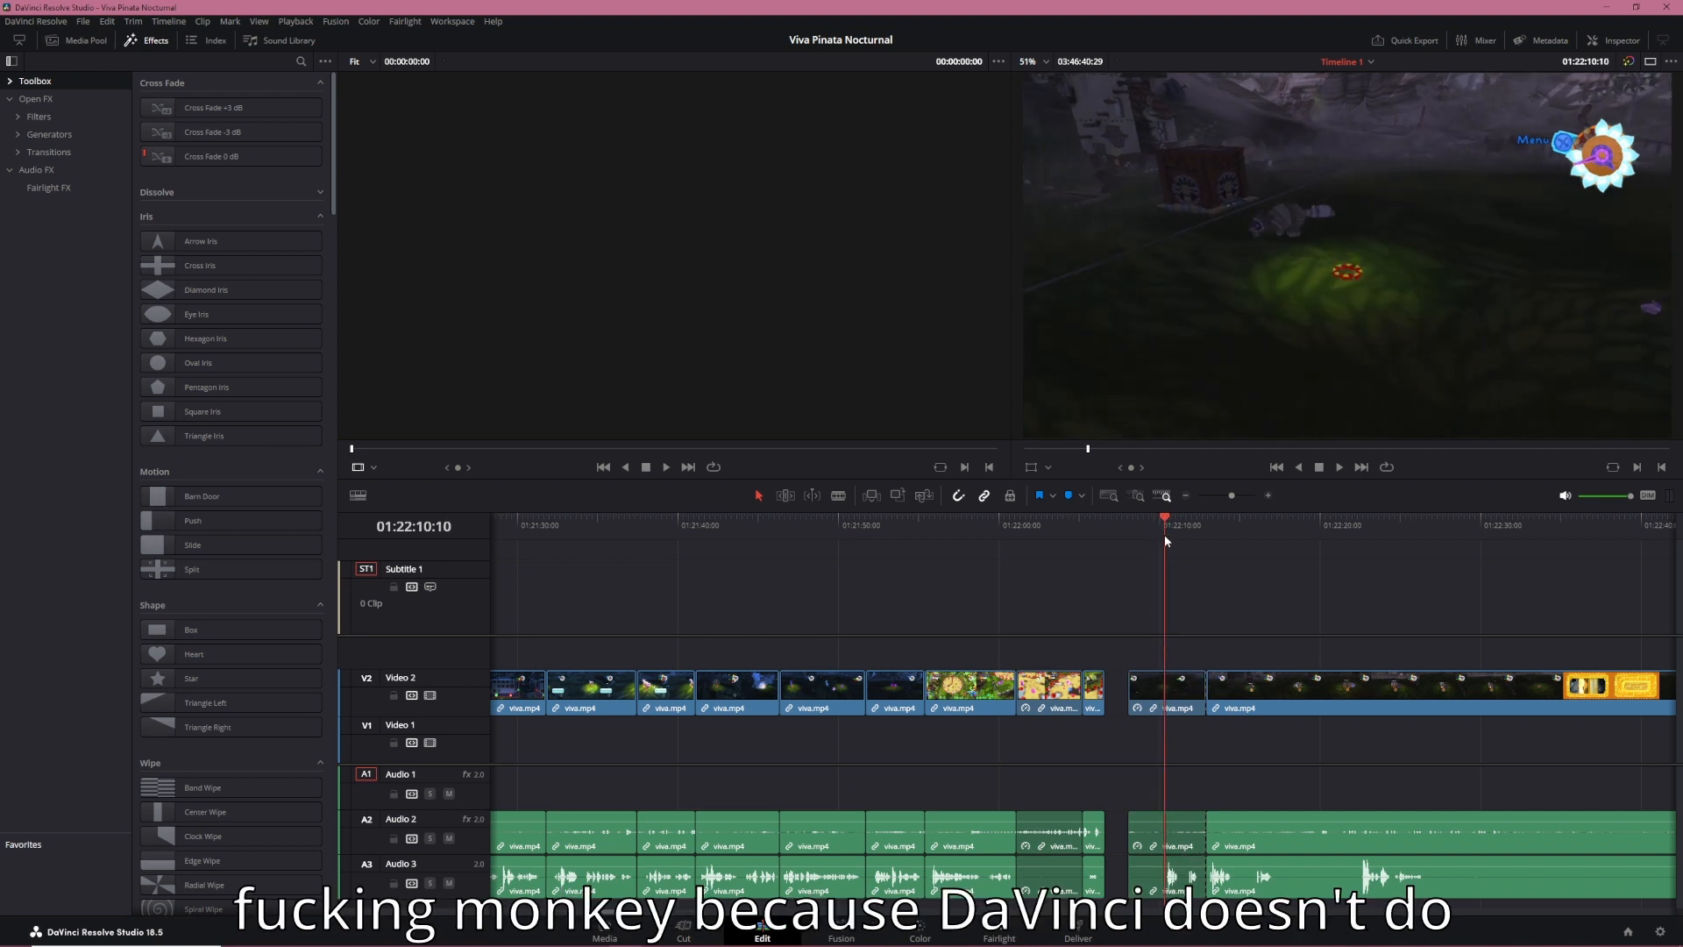
# Split the sped-up clip at 01:22:10:10, ripple-delete its second part, and play the remaining segment from 01:22:08:02
pyautogui.hotkey('ctrl', 'b')
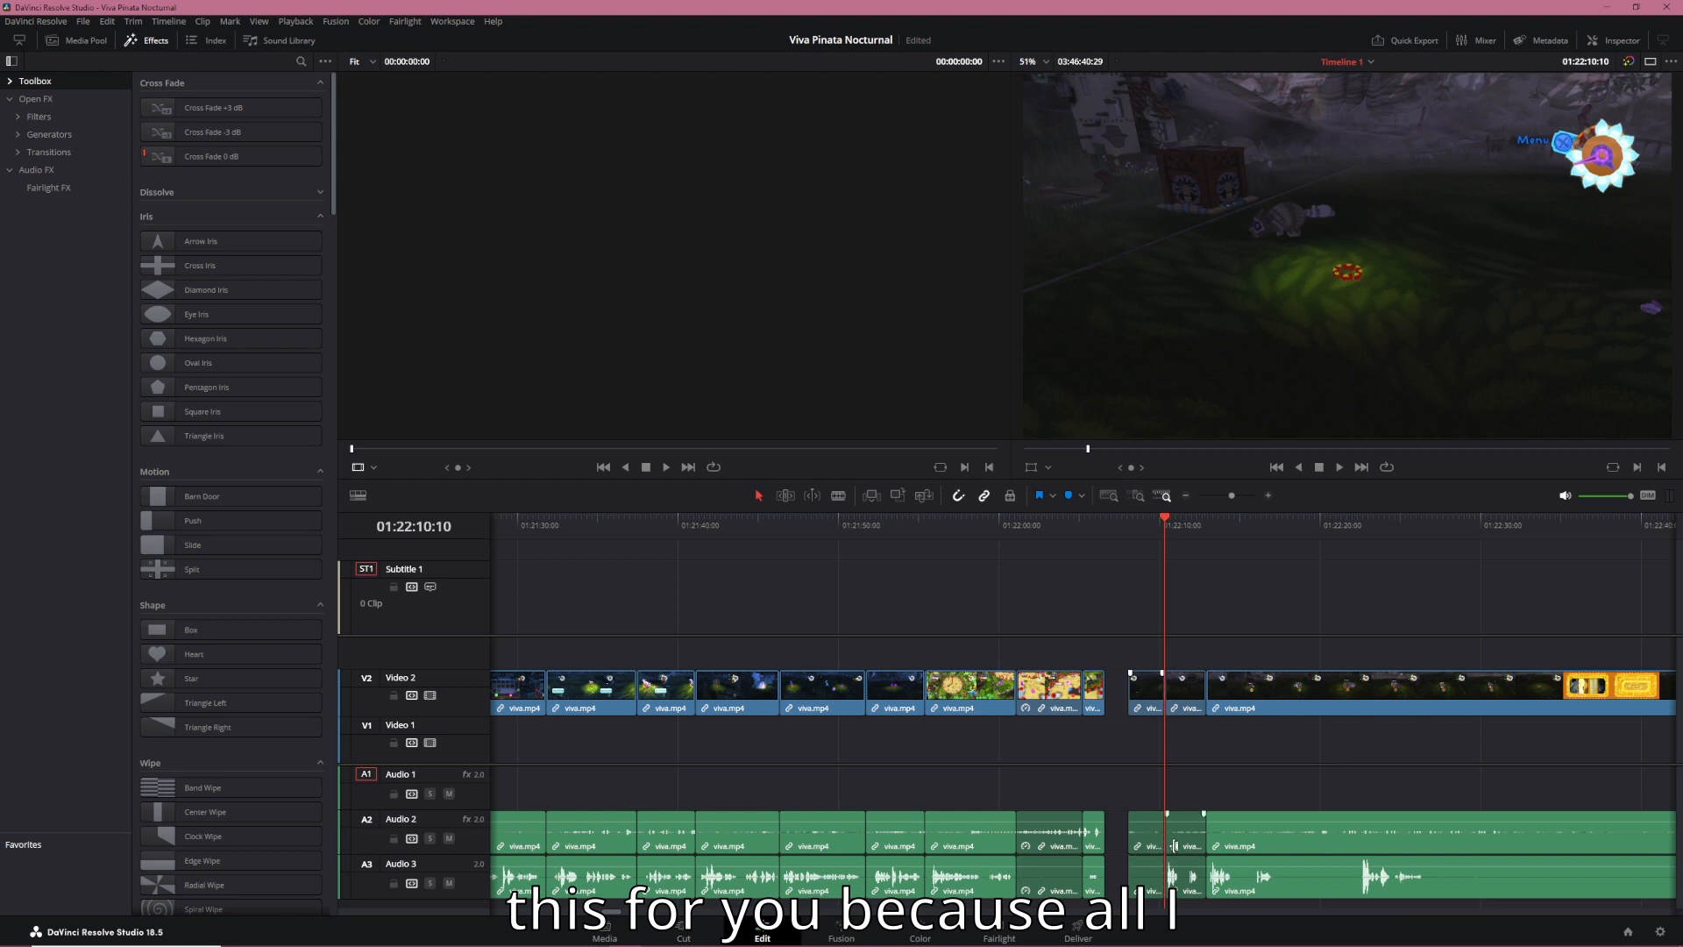
pyautogui.click(1175, 846)
pyautogui.press('Delete')
pyautogui.press('Up')
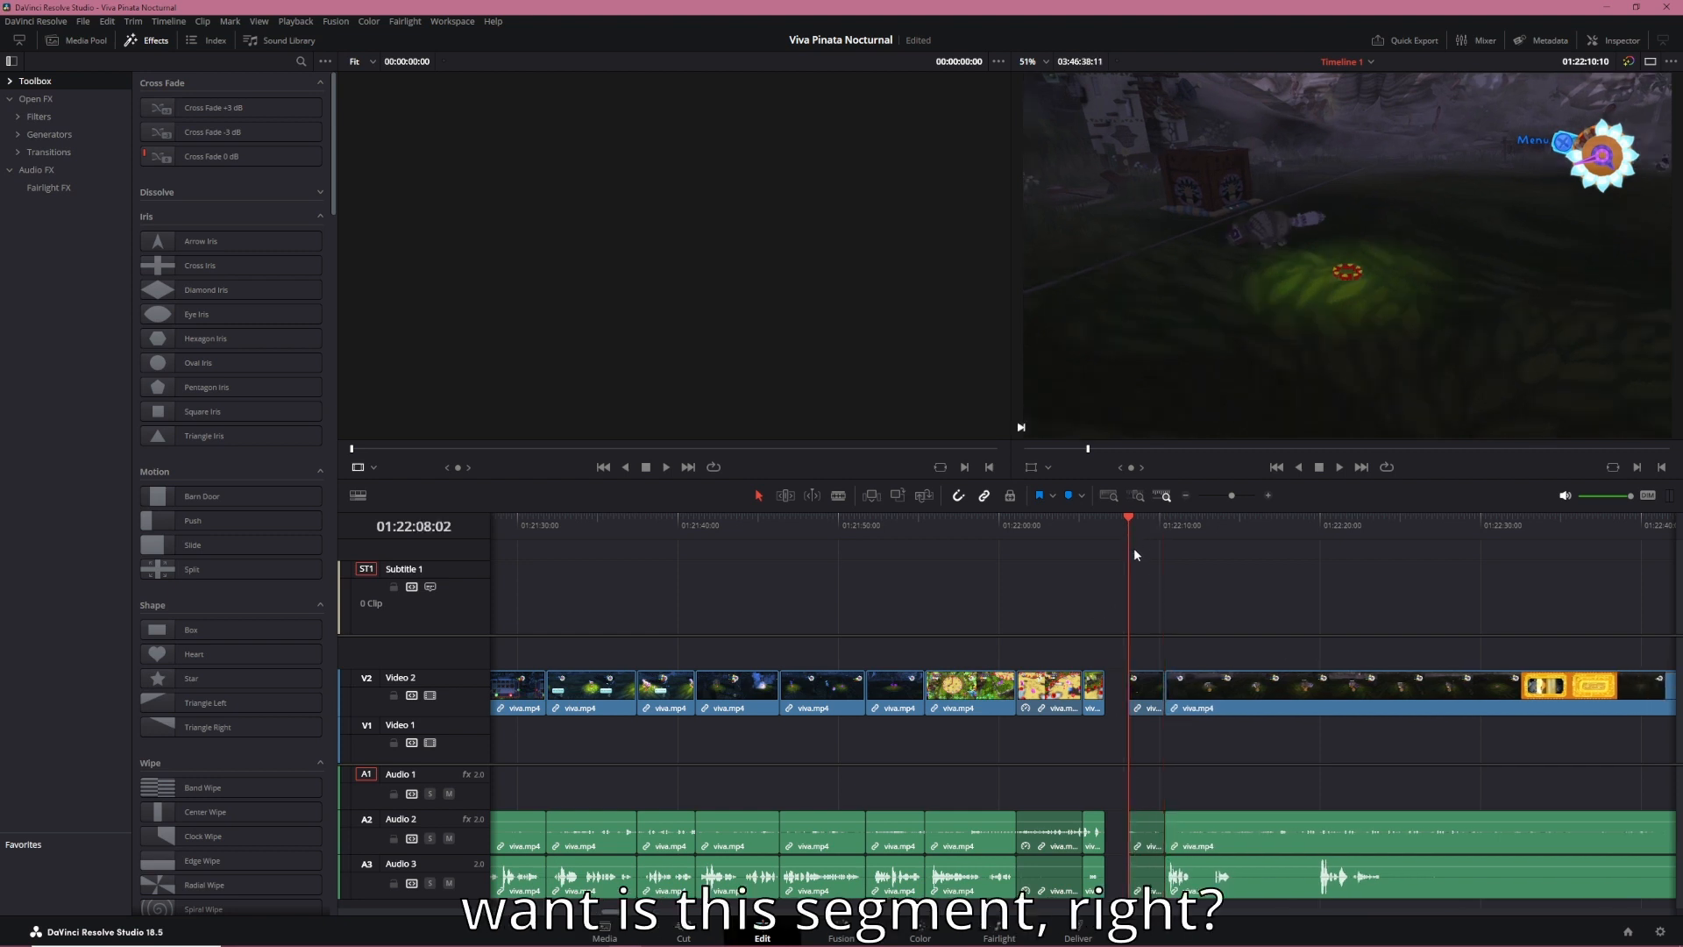
pyautogui.press('space')
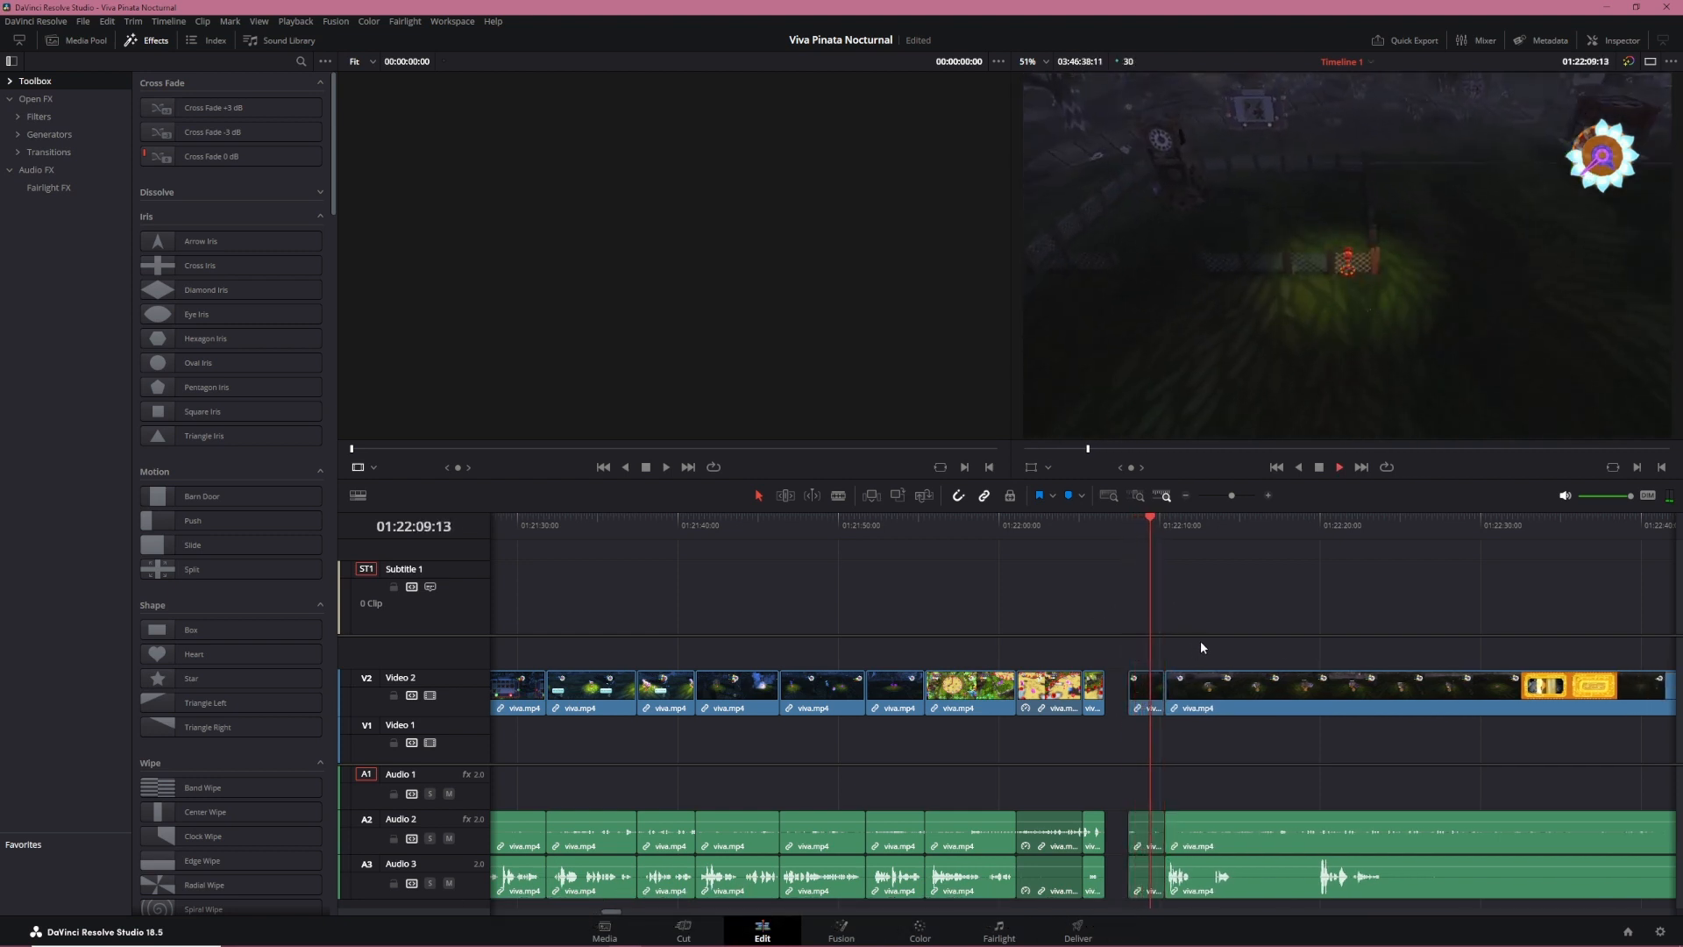
pyautogui.press('space')
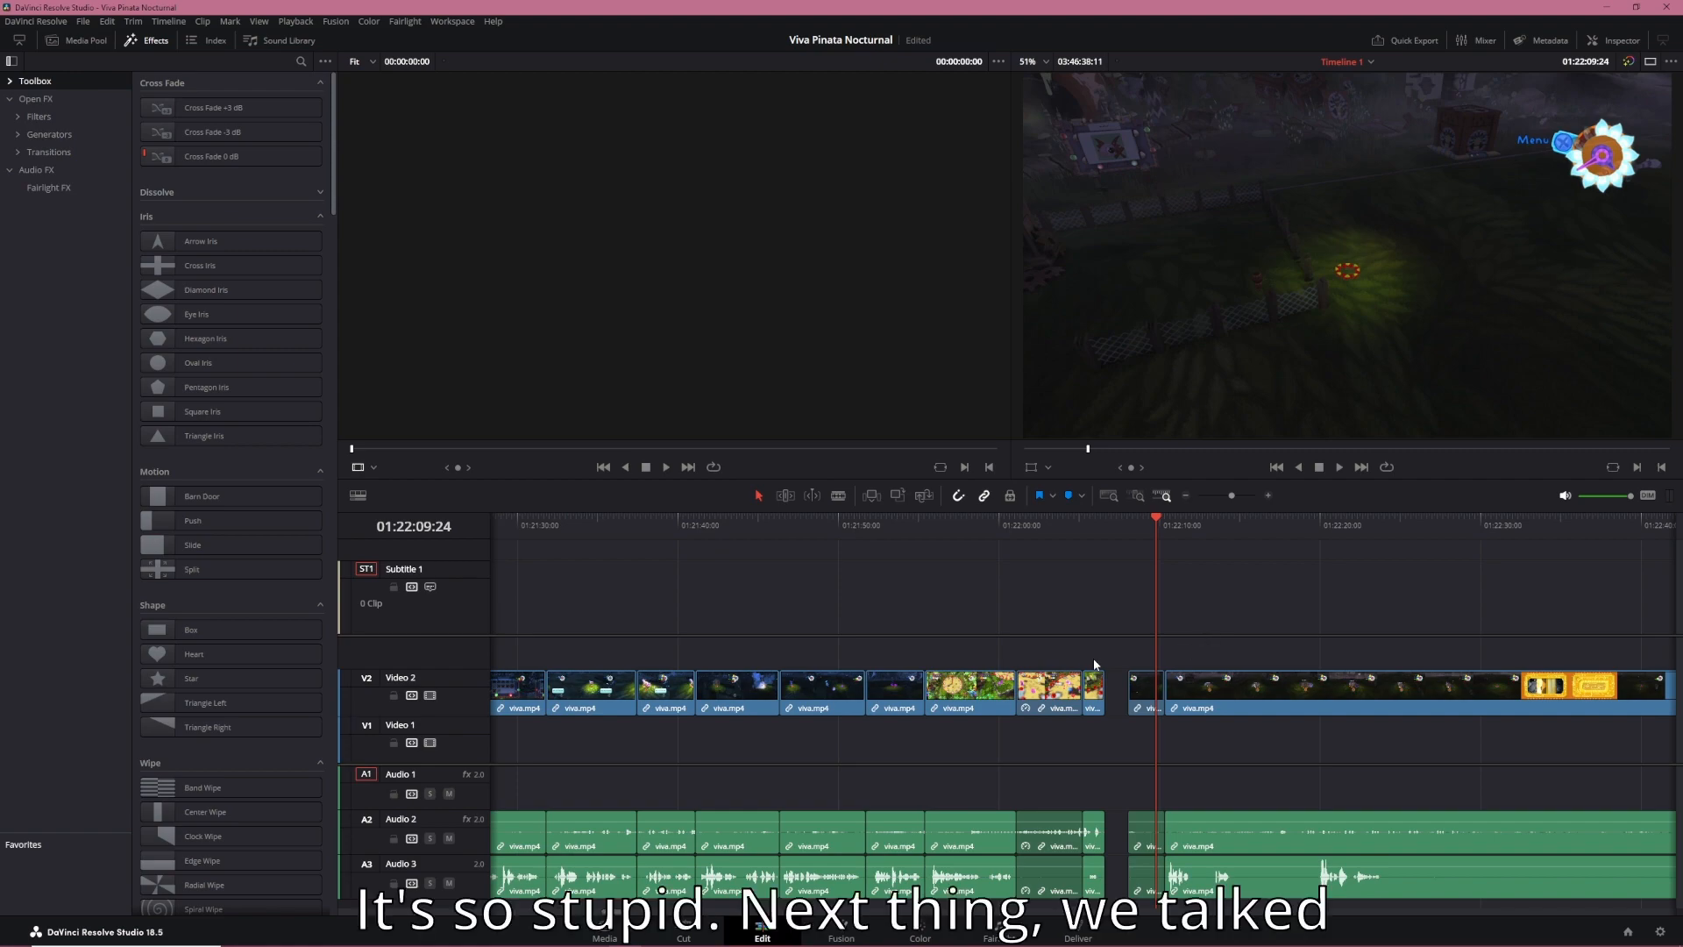
# Switch to VEGAS Pro and insert default text media on the empty upper video track at 00:08:12.14
pyautogui.hotkey('alt', 'Tab')
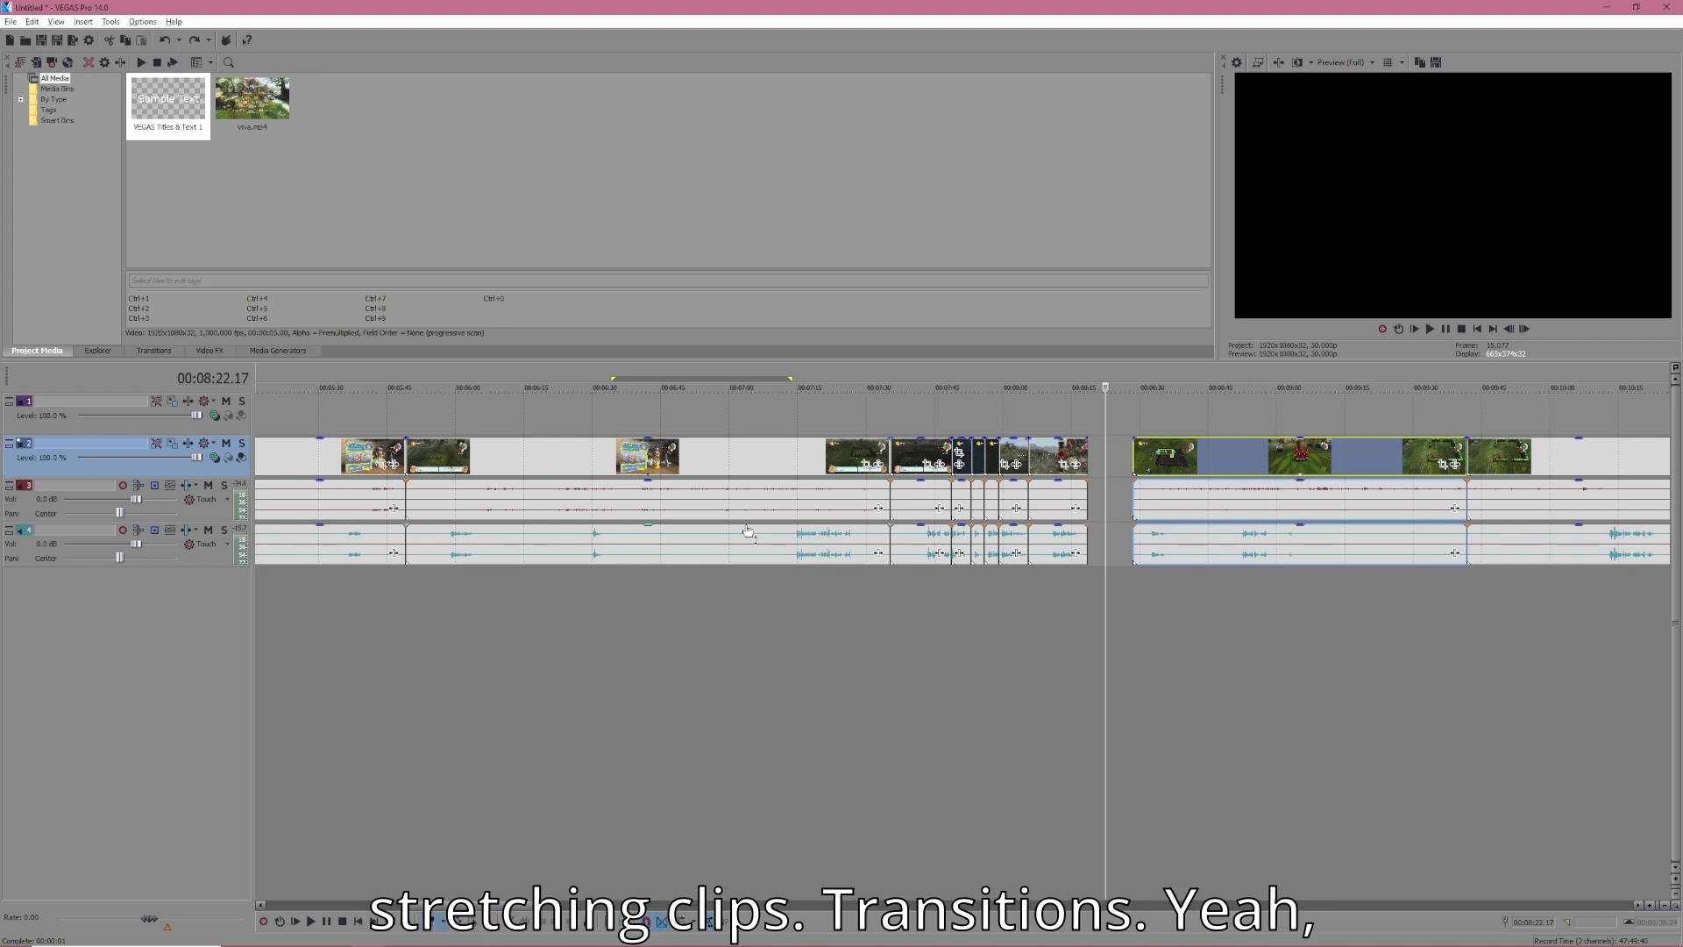
pyautogui.click(1059, 420)
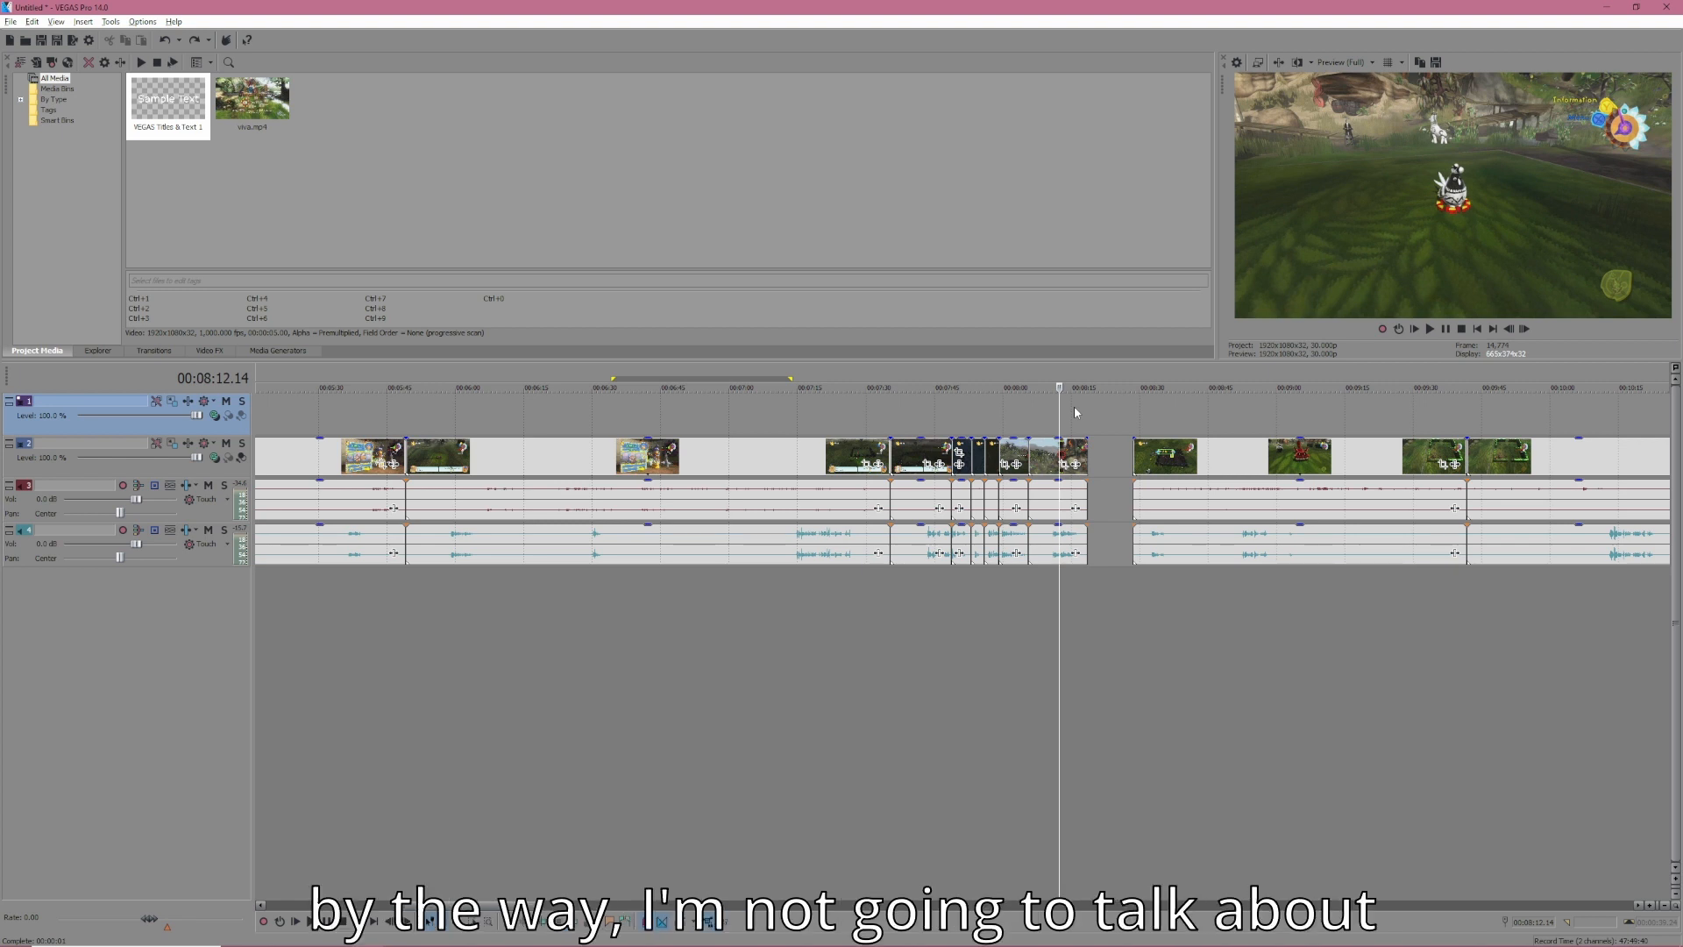
pyautogui.rightClick(1075, 405)
pyautogui.click(1140, 623)
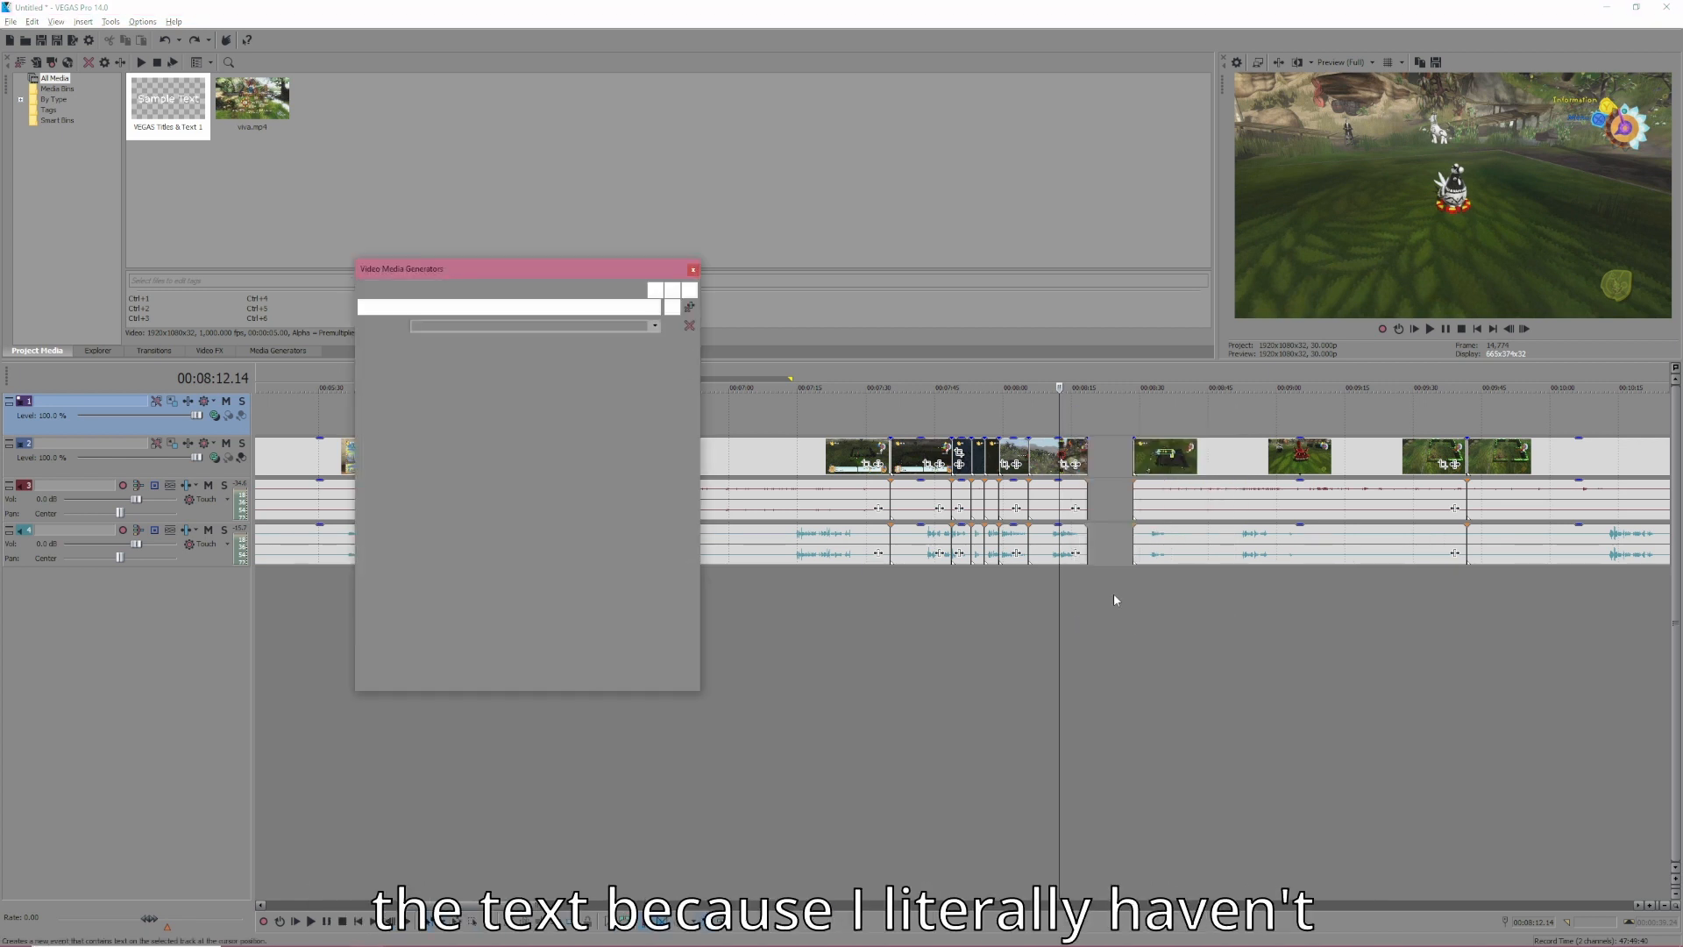
pyautogui.click(692, 269)
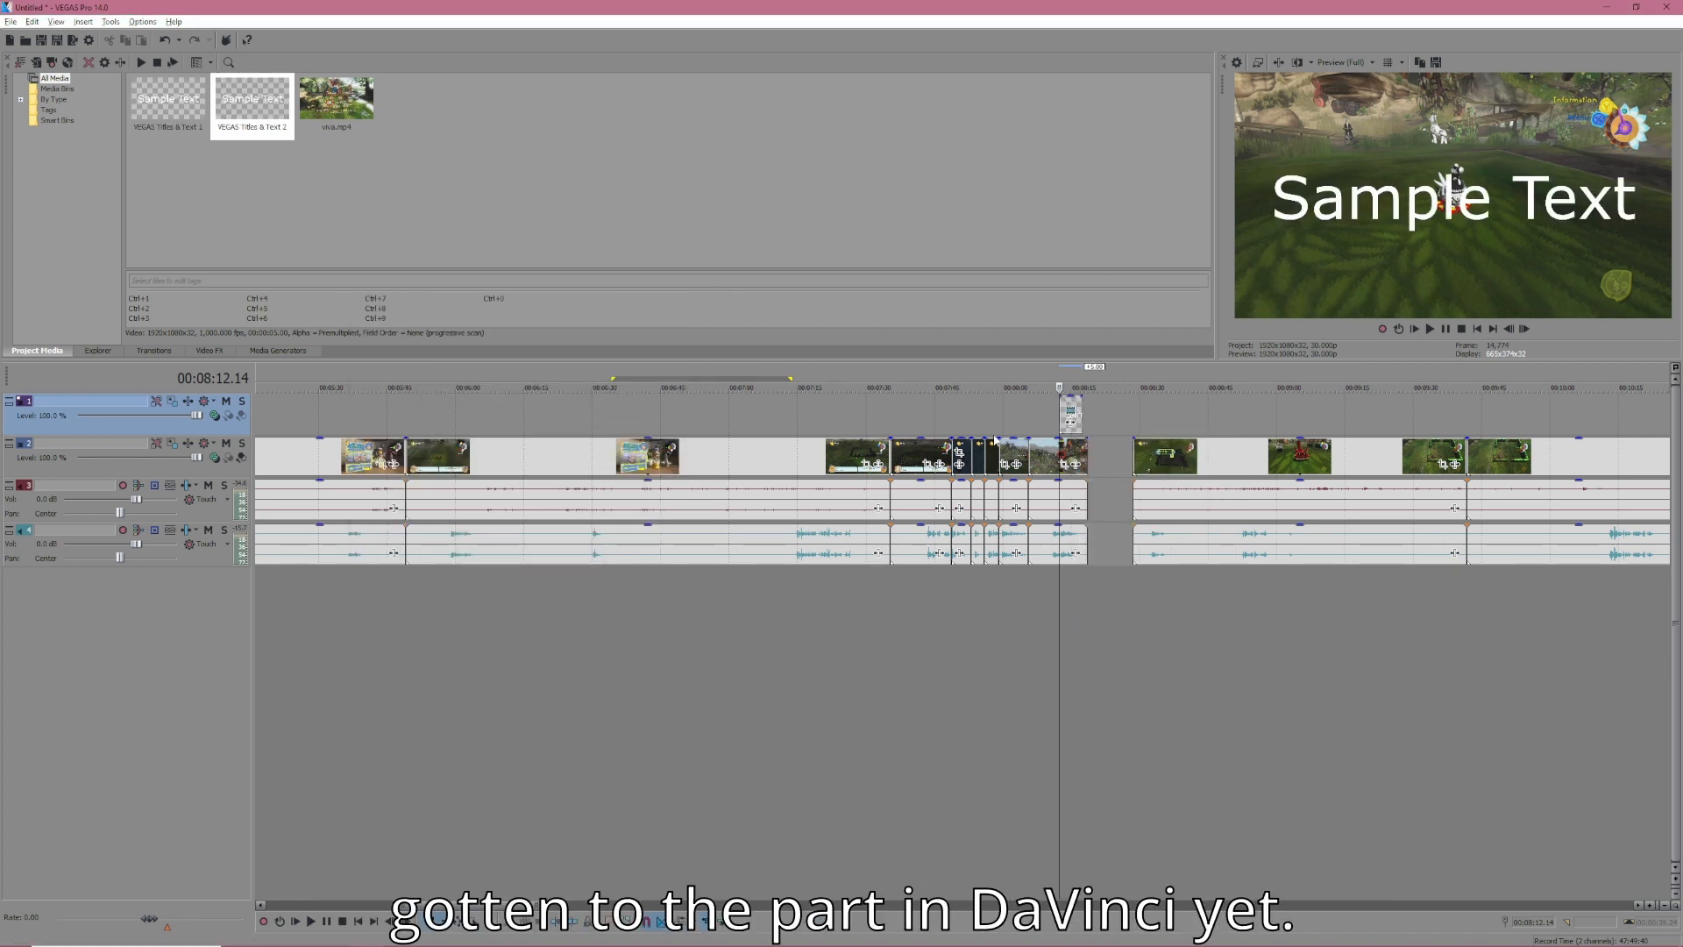
# Switch to DaVinci Resolve and check the empty timeline area for a way to add text
pyautogui.hotkey('alt', 'Tab')
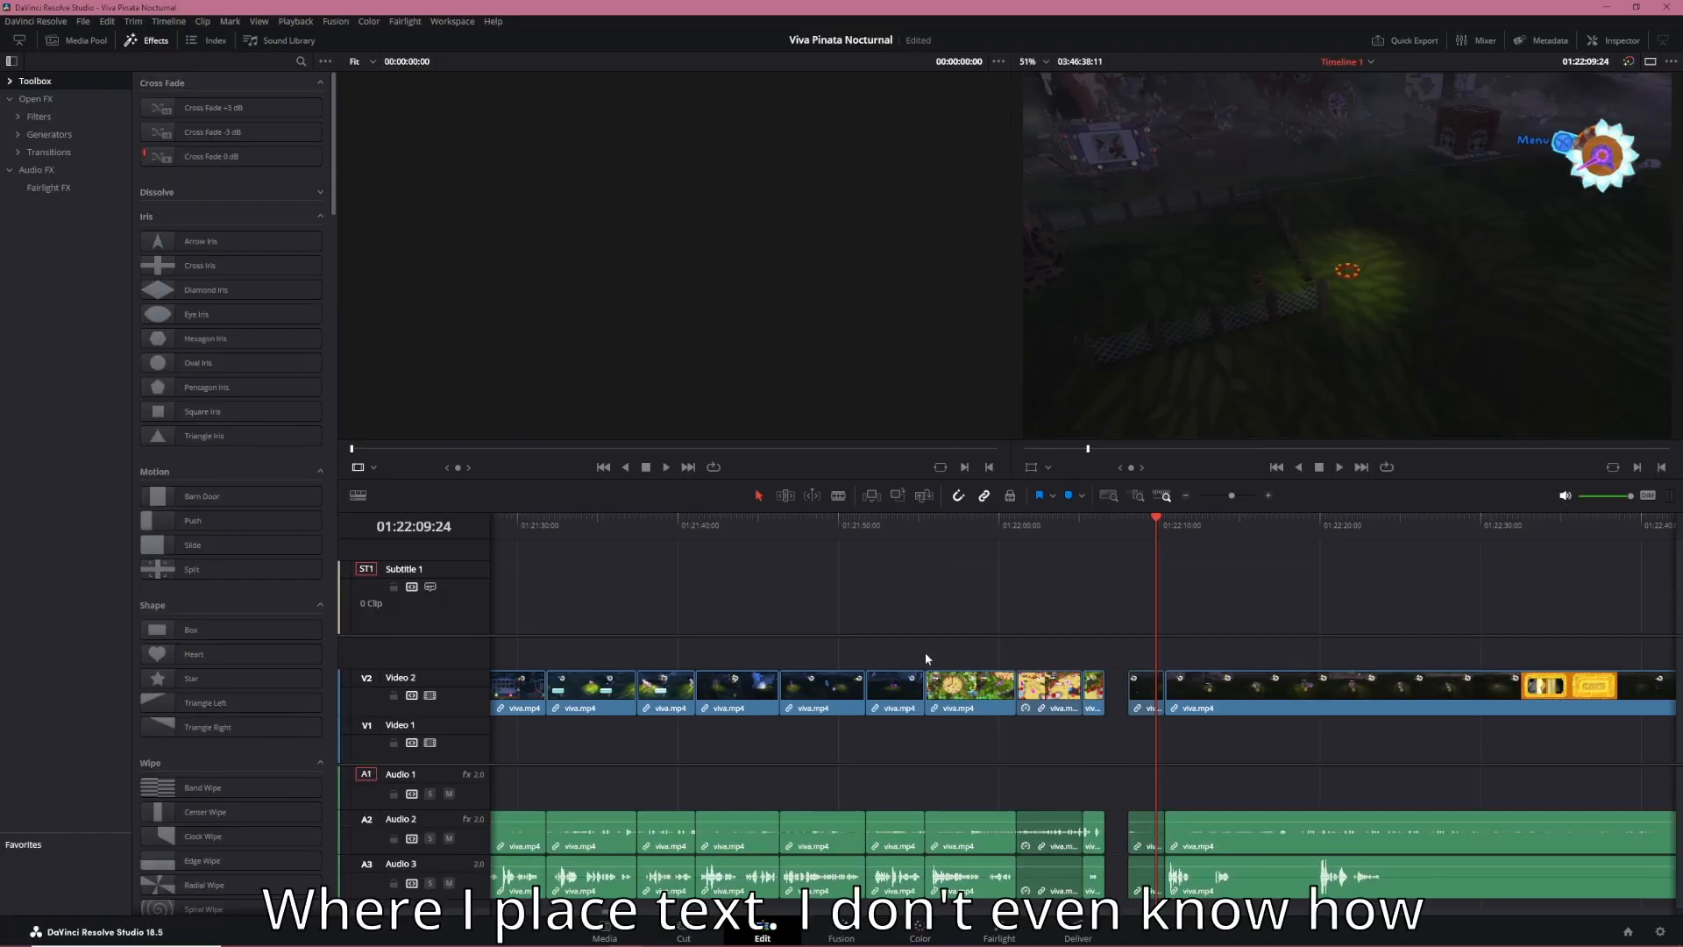
pyautogui.rightClick(982, 556)
pyautogui.click(773, 602)
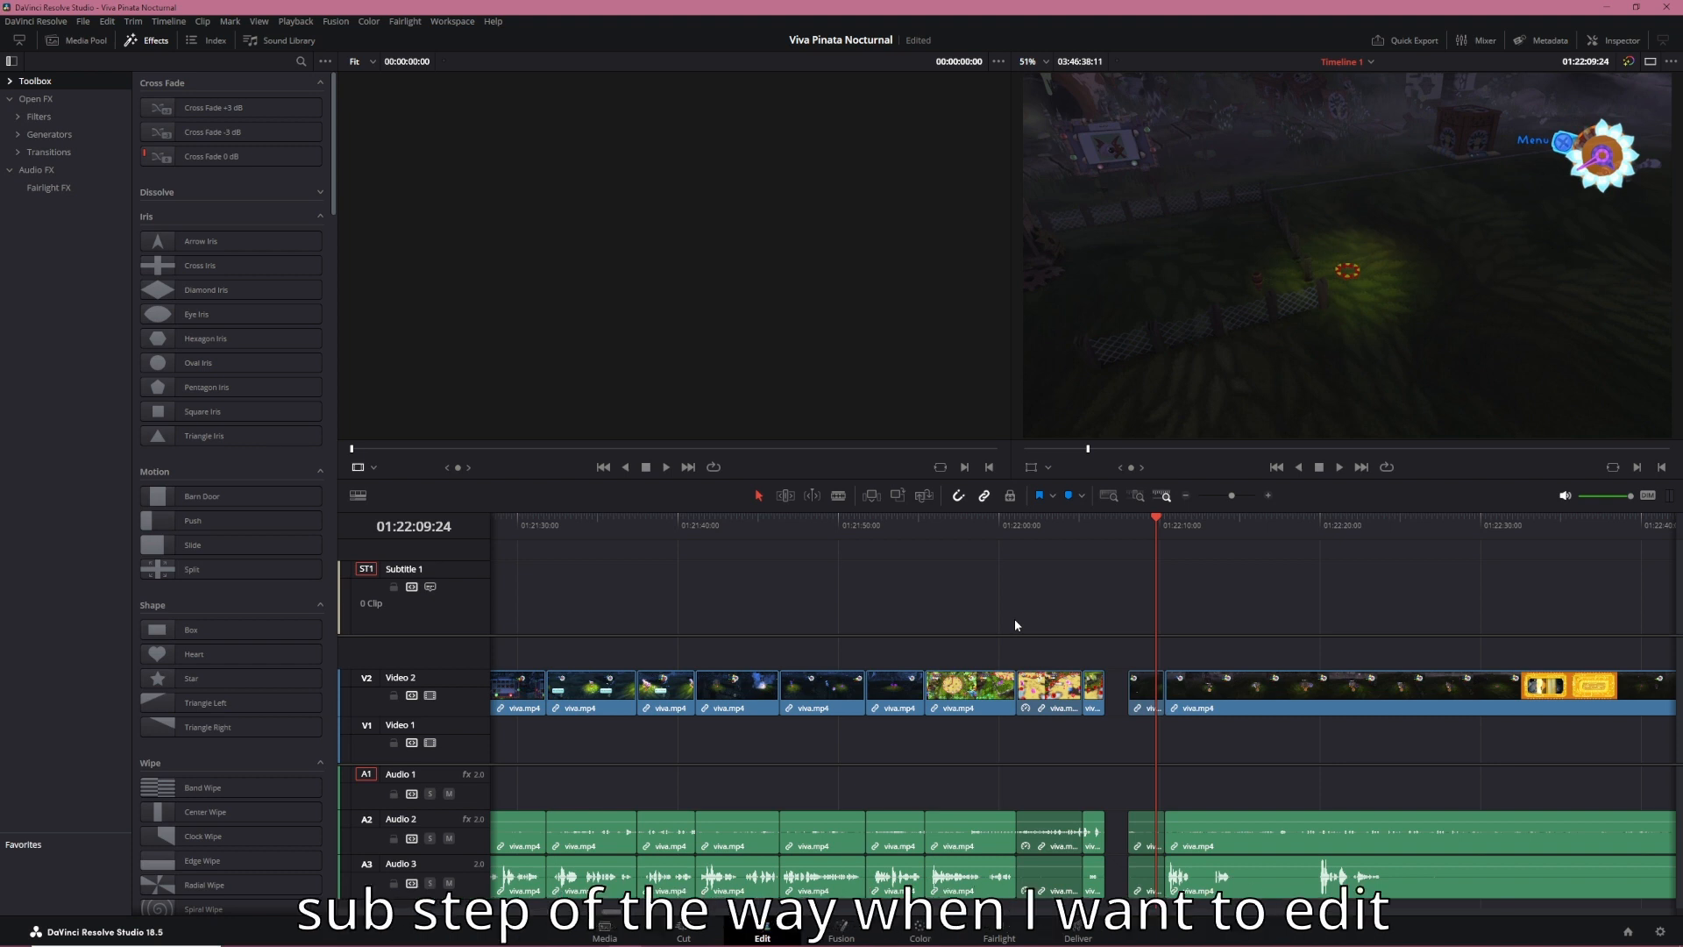
pyautogui.hotkey('alt', 'Tab')
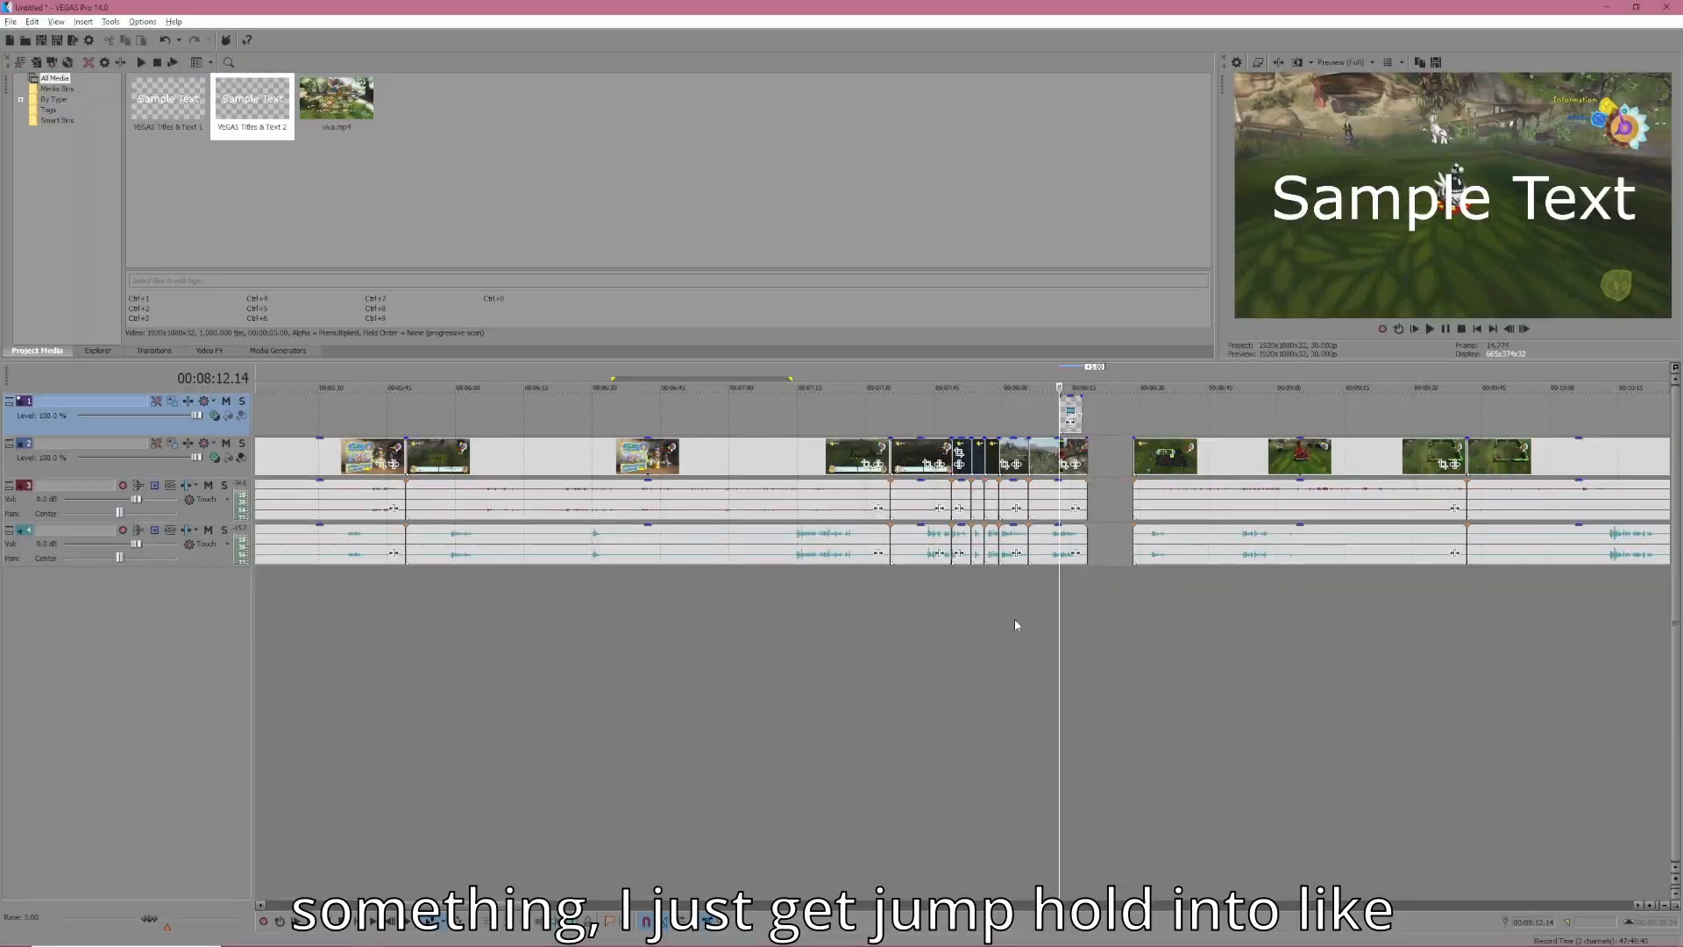
pyautogui.hotkey('alt', 'Tab')
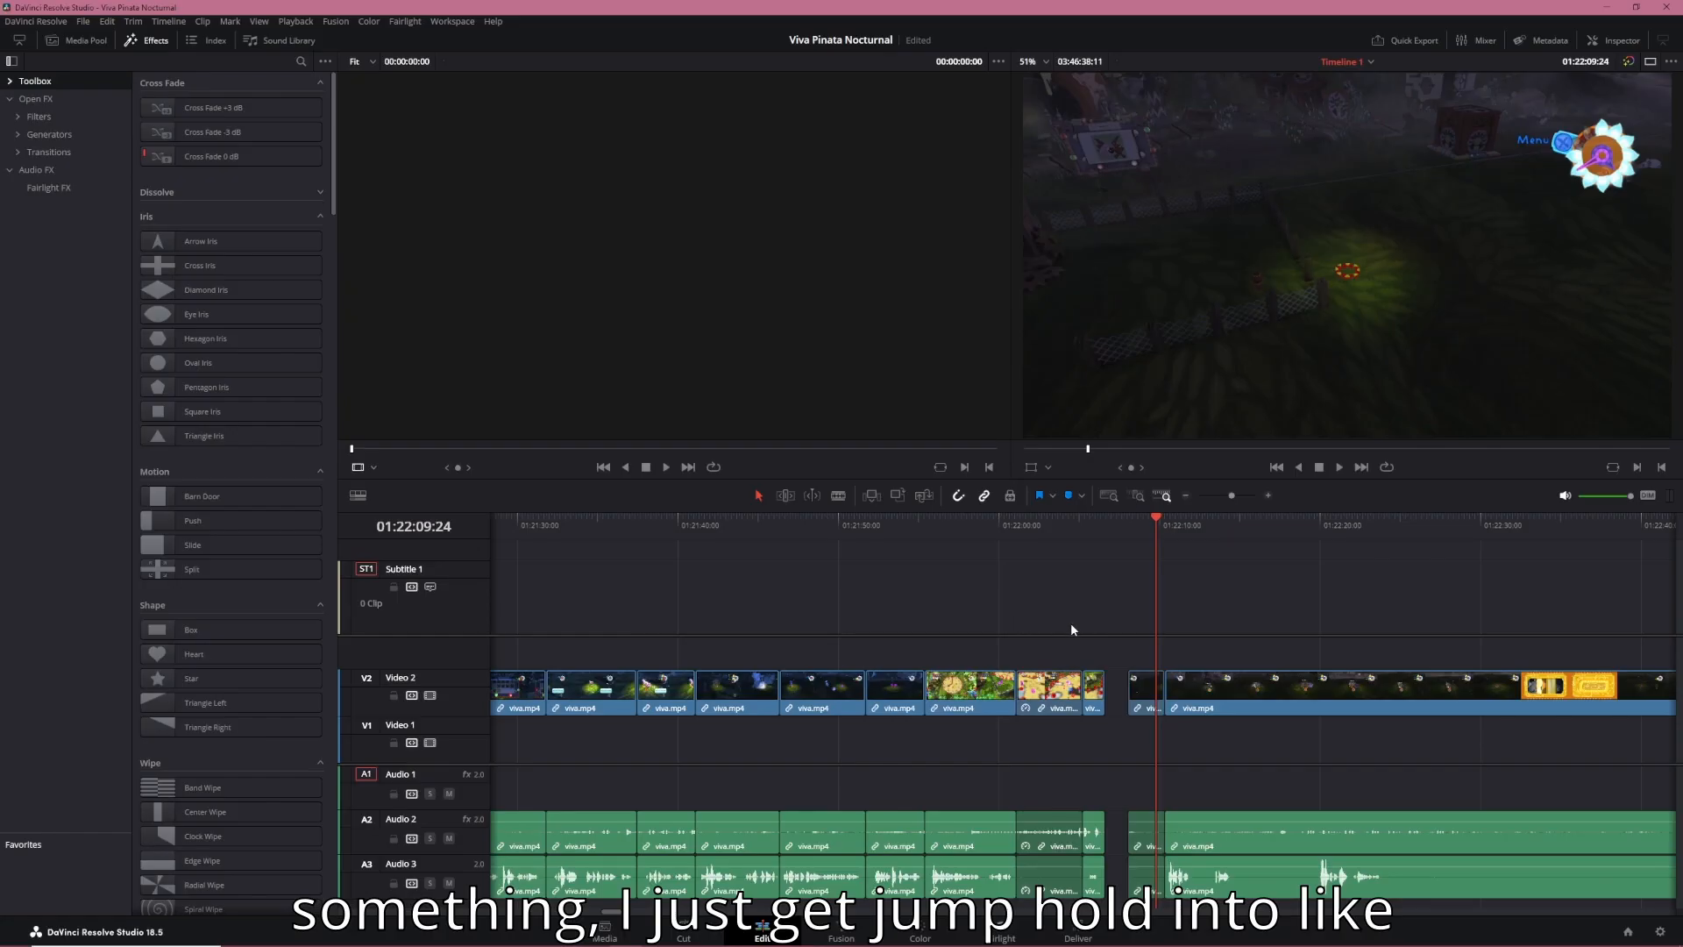
# Switch to VEGAS Pro, close the gap before the following event, and overlap it slightly with the preceding event to make a crossfade
pyautogui.hotkey('alt', 'Tab')
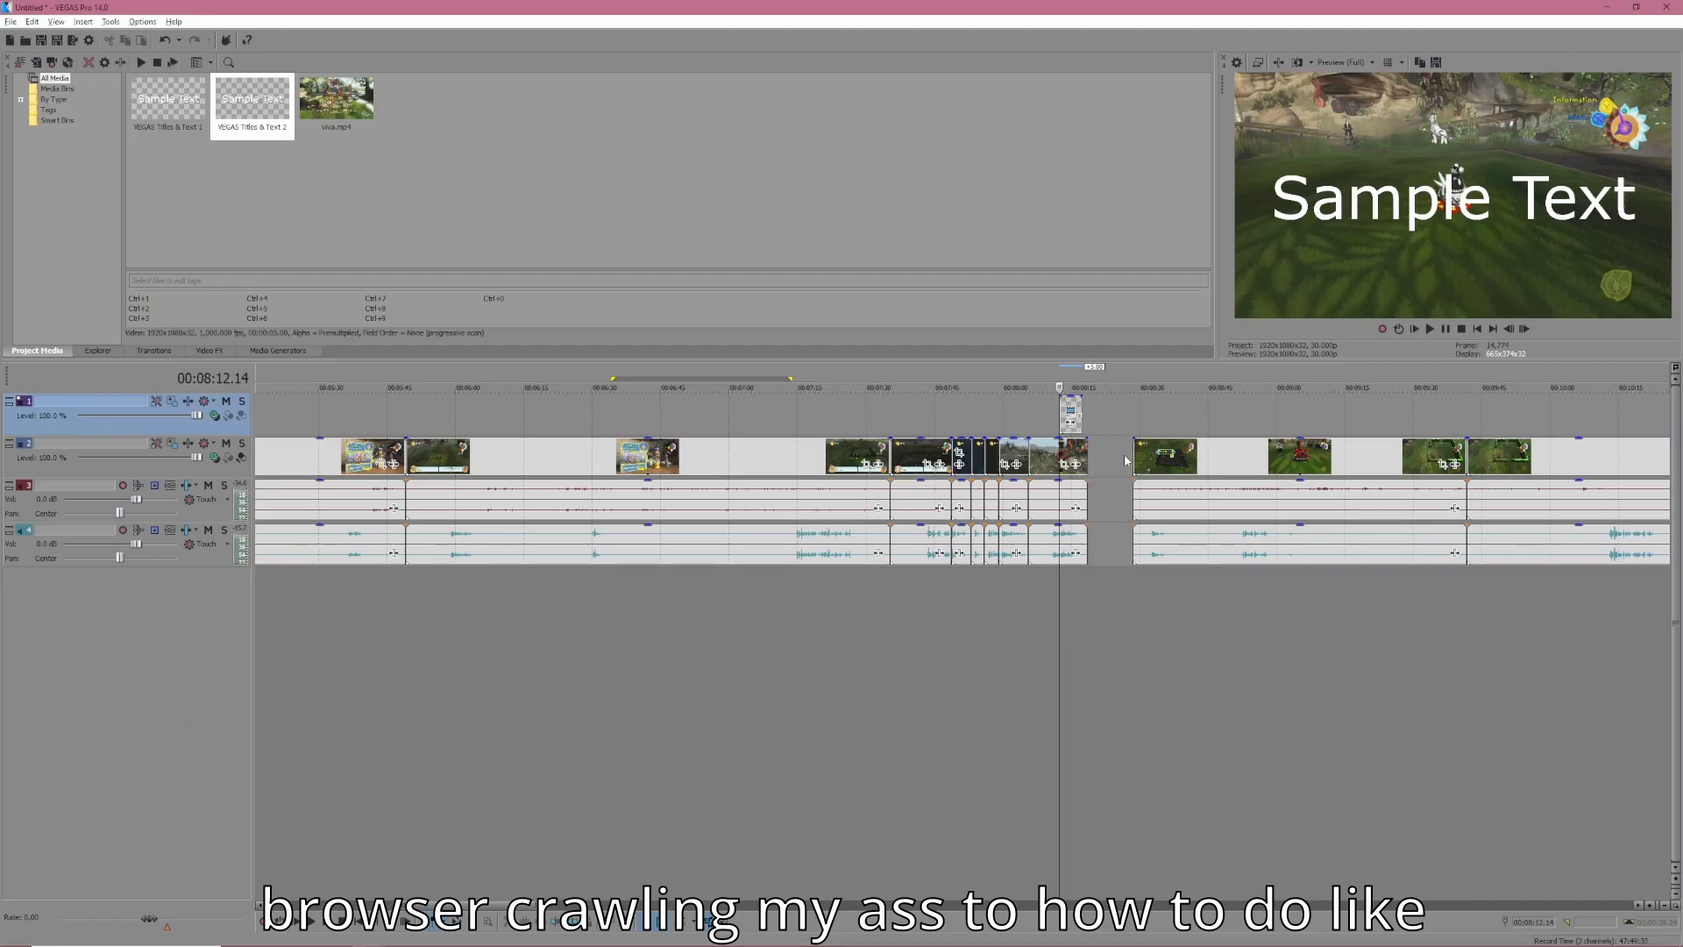
pyautogui.scroll(3, 1091, 417)
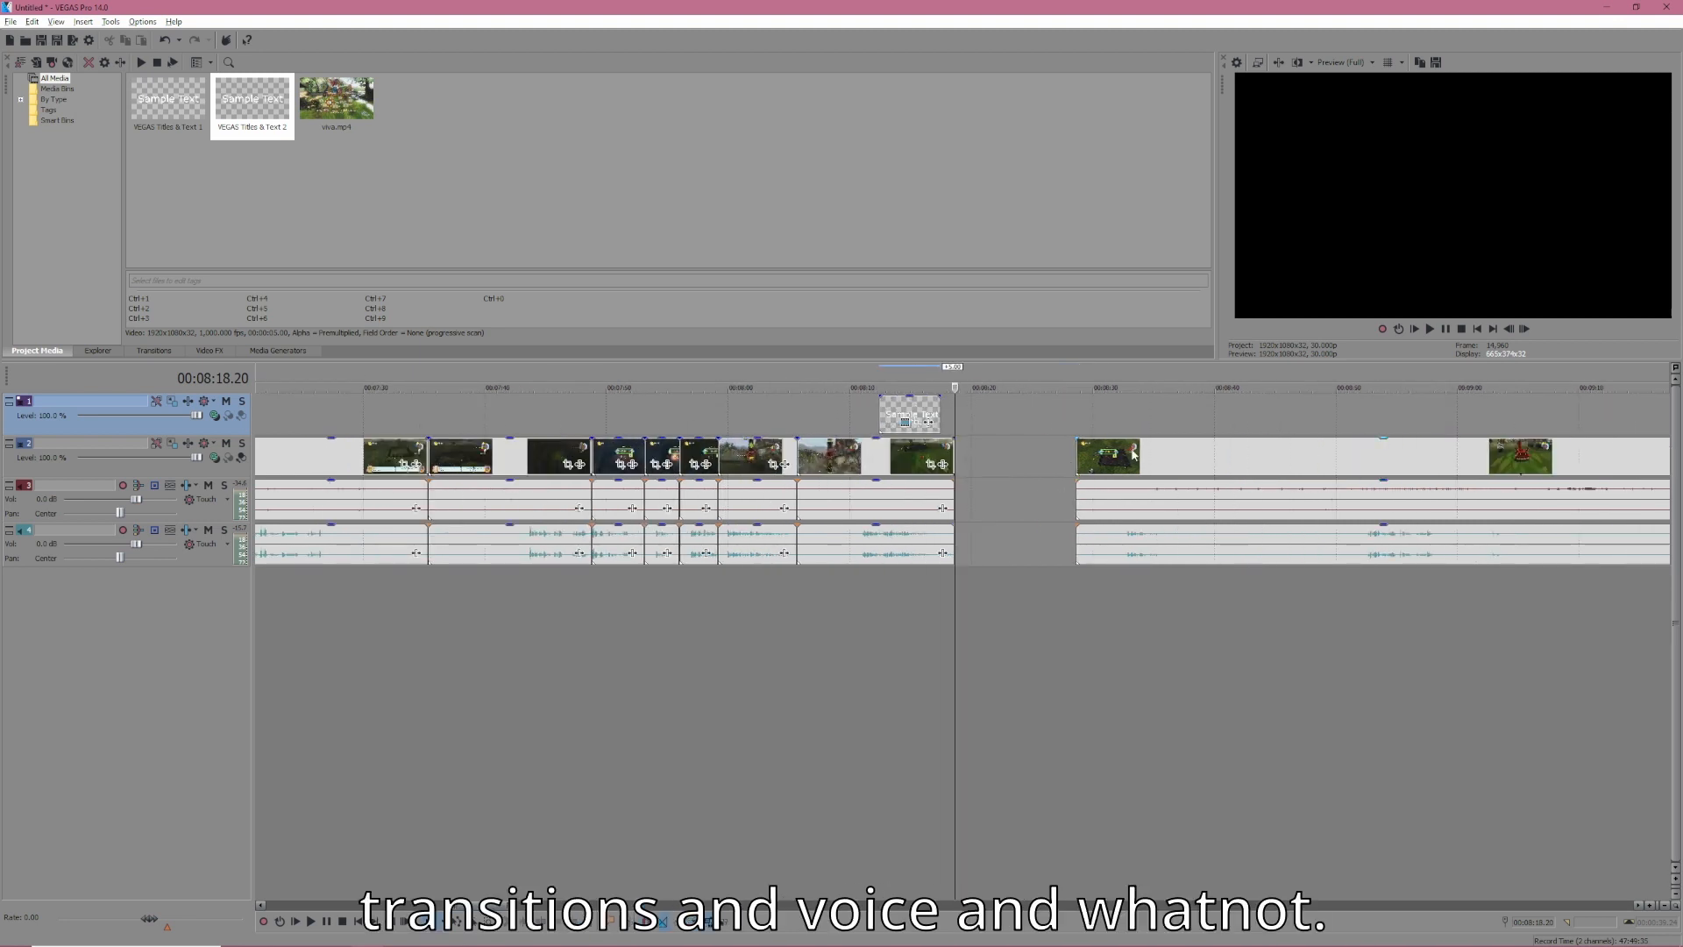
pyautogui.click(1103, 465)
pyautogui.moveTo(1103, 465); pyautogui.dragTo(1019, 472)
pyautogui.click(998, 417)
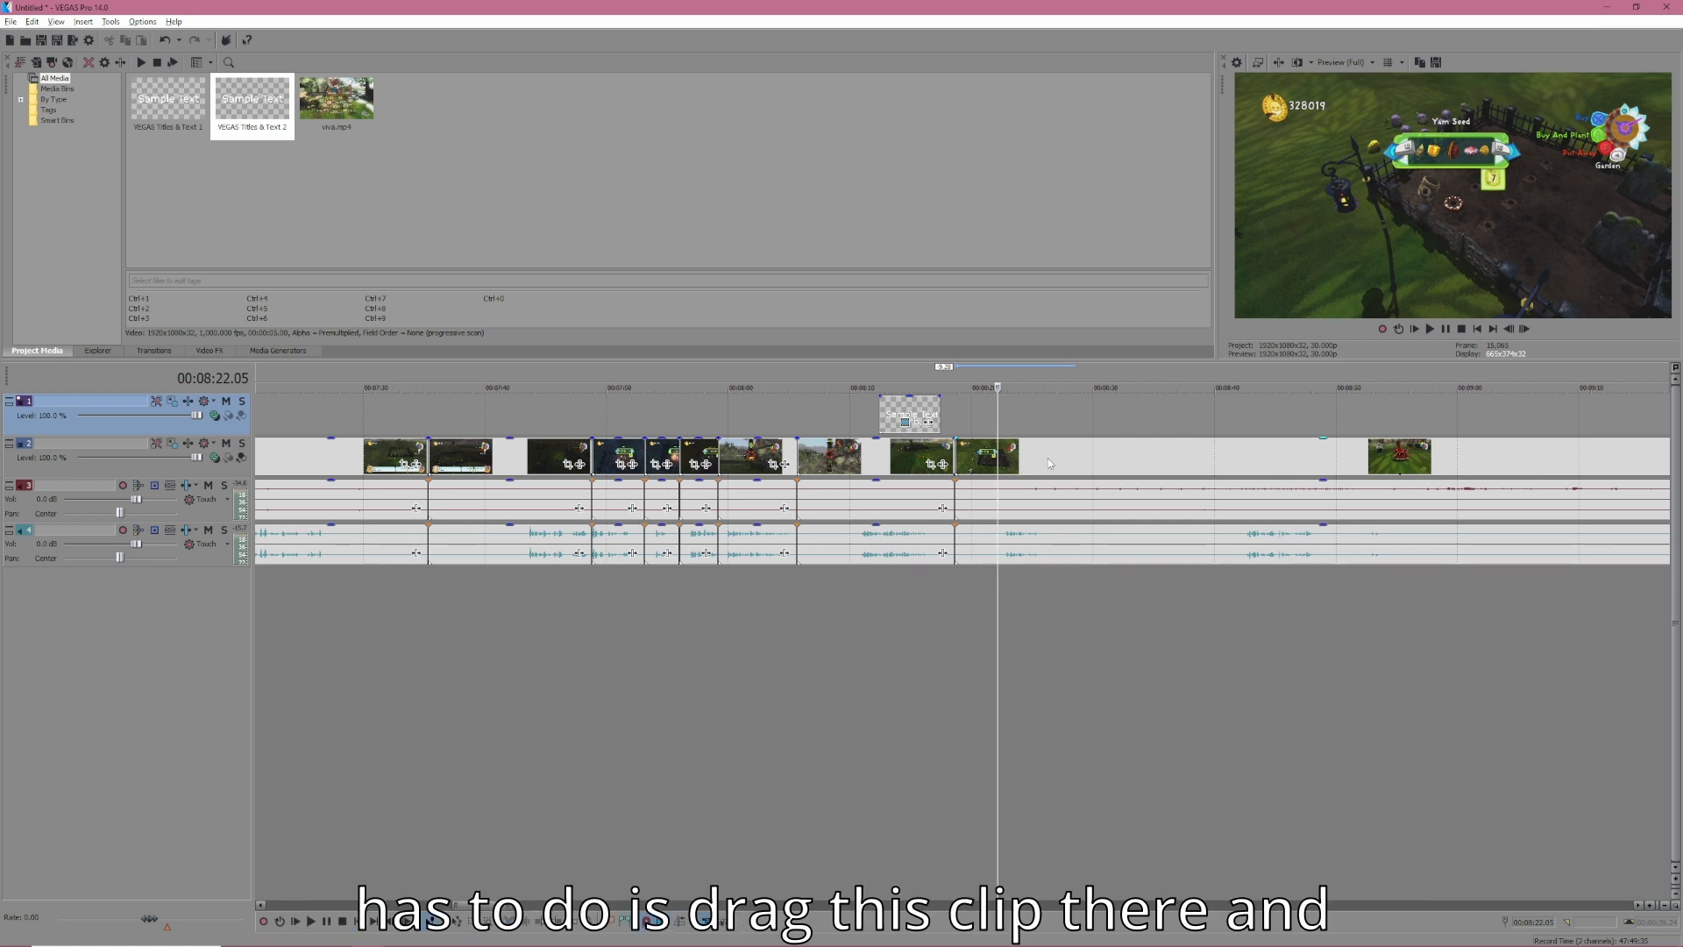
pyautogui.moveTo(1077, 465); pyautogui.dragTo(1064, 470)
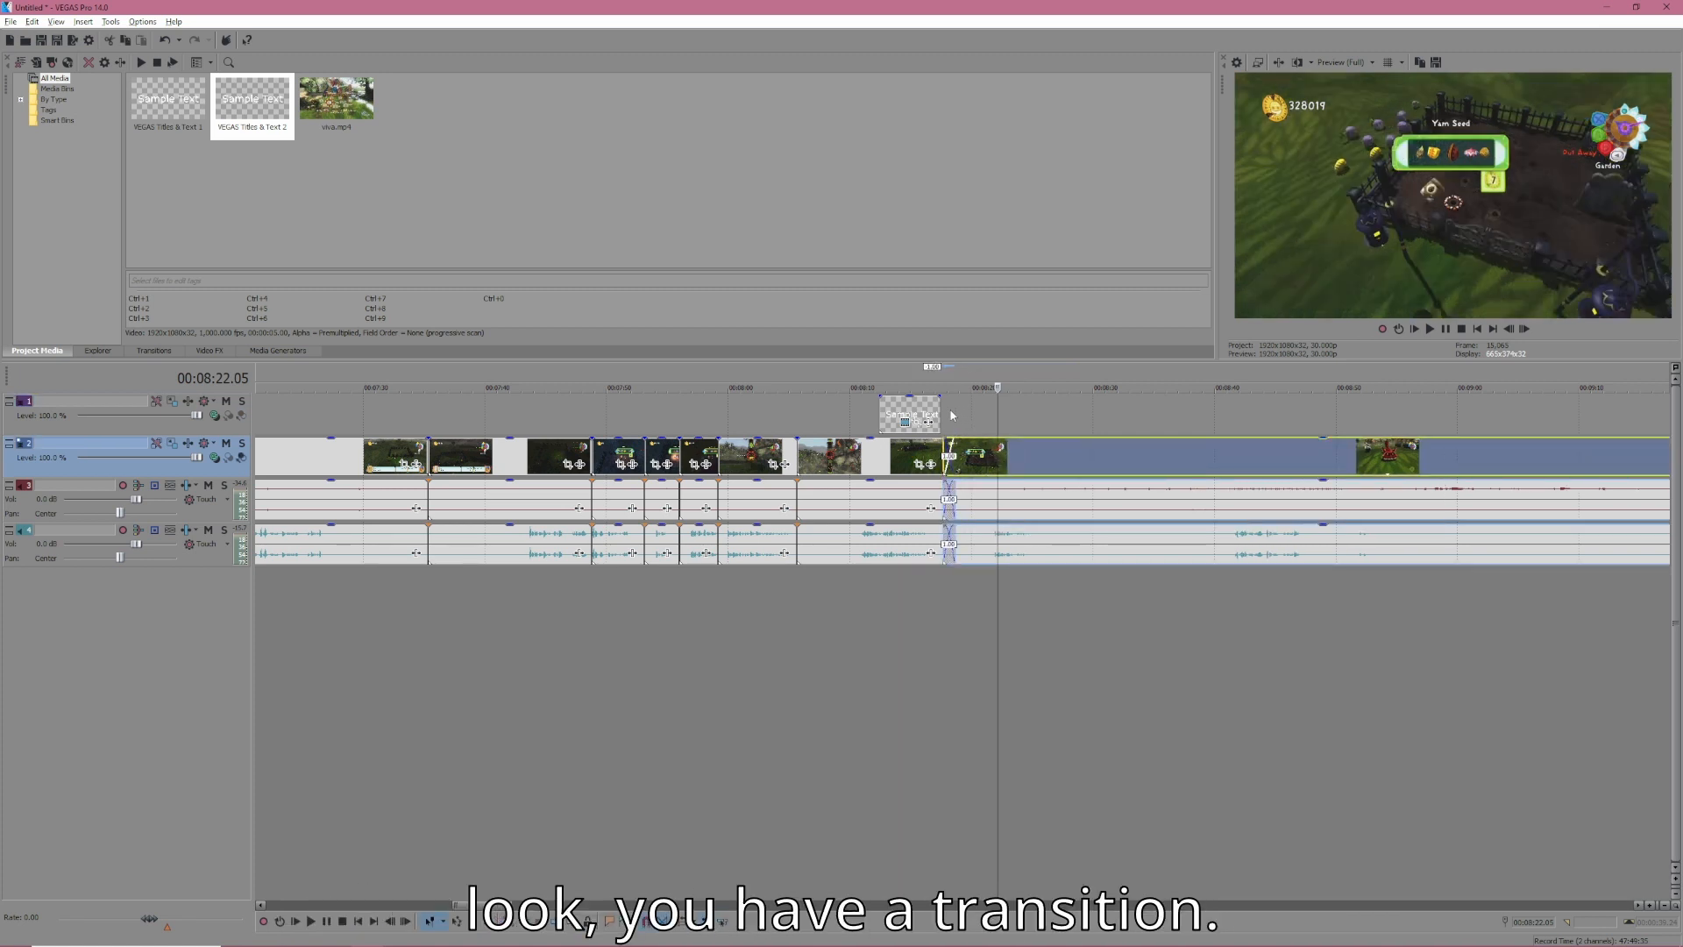
# Preview the new crossfade by playing the timeline across the overlap around 00:08:18.02
pyautogui.click(950, 413)
pyautogui.press('space')
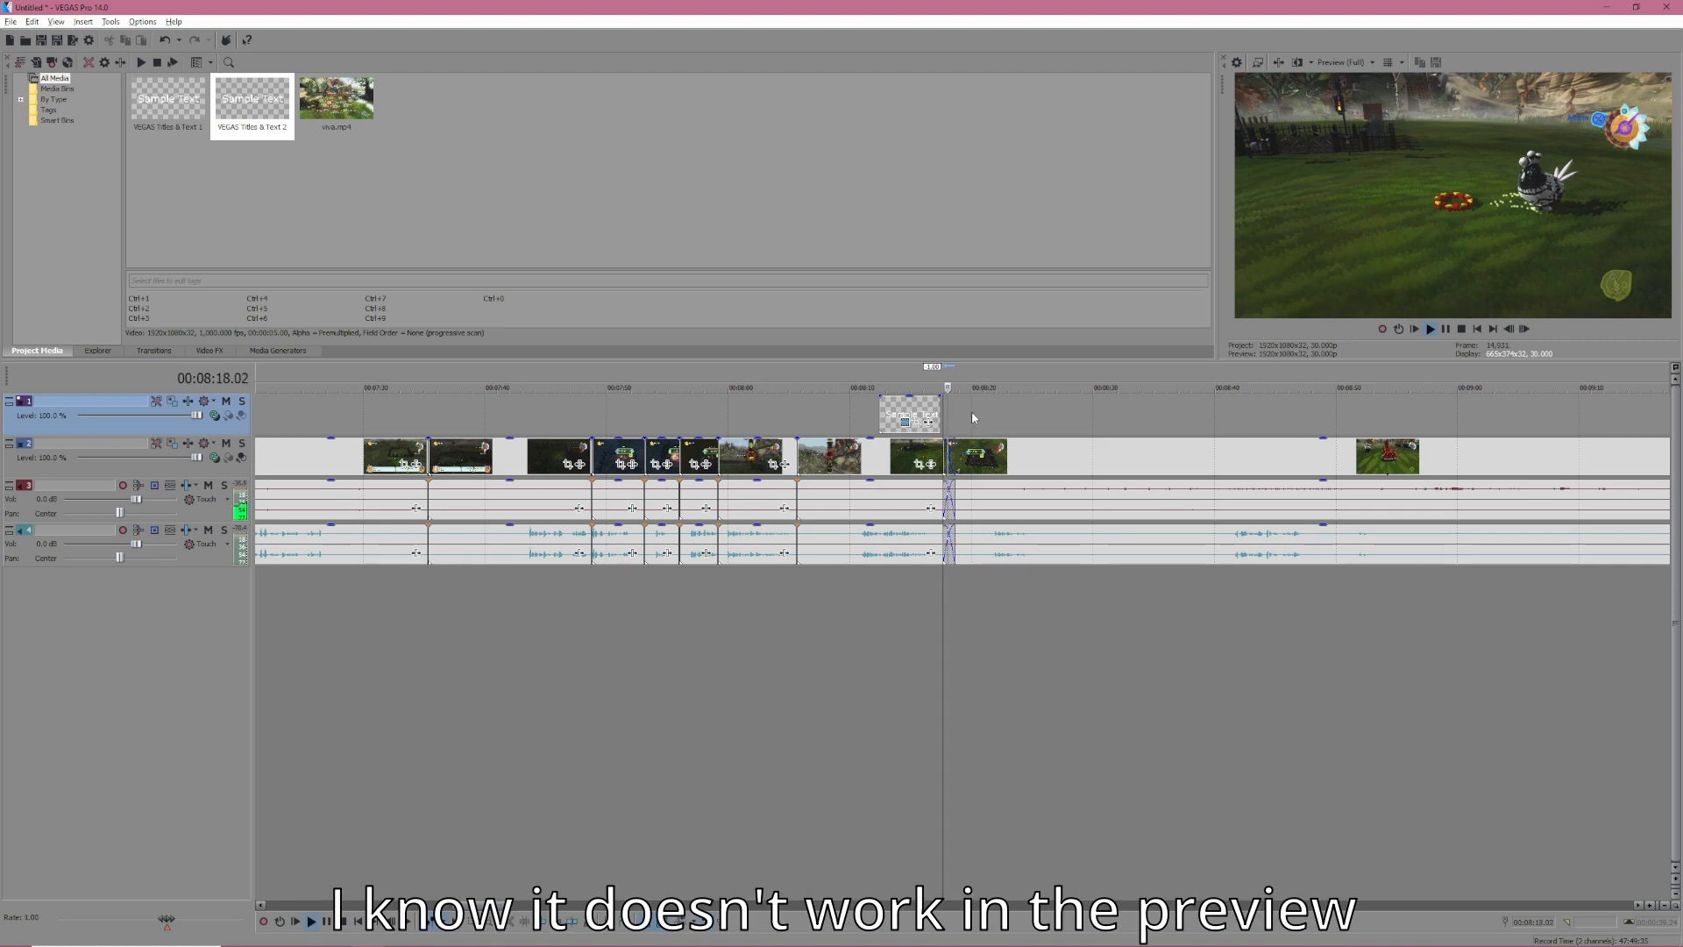
pyautogui.press('space')
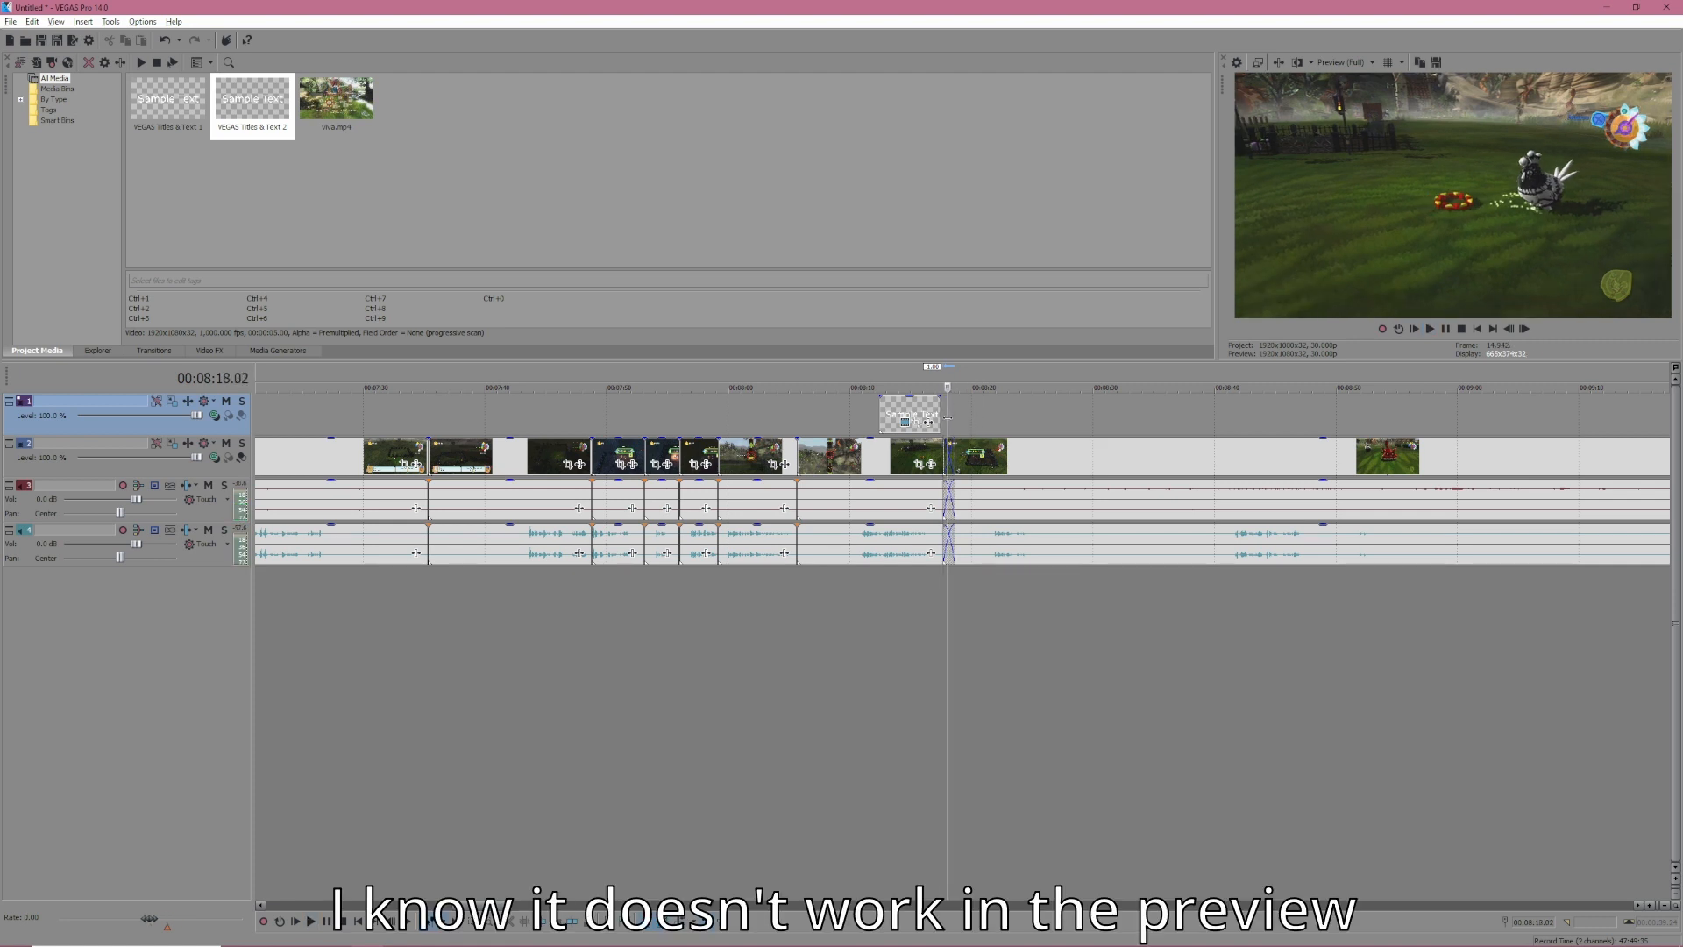
pyautogui.press('space')
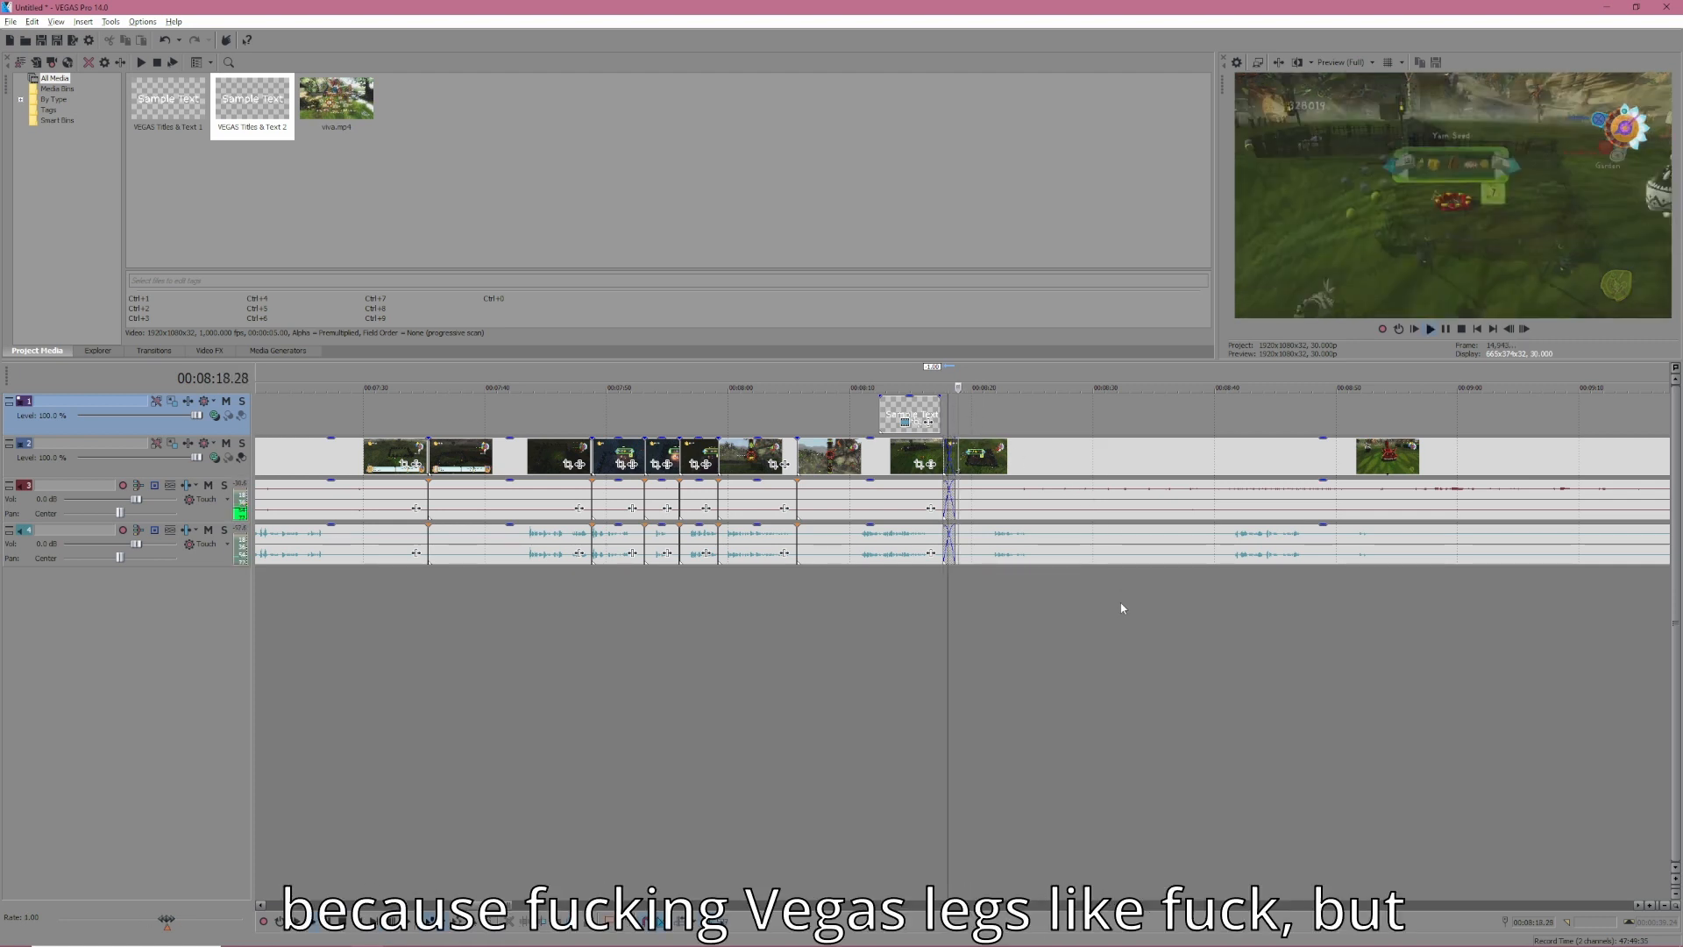
pyautogui.press('space')
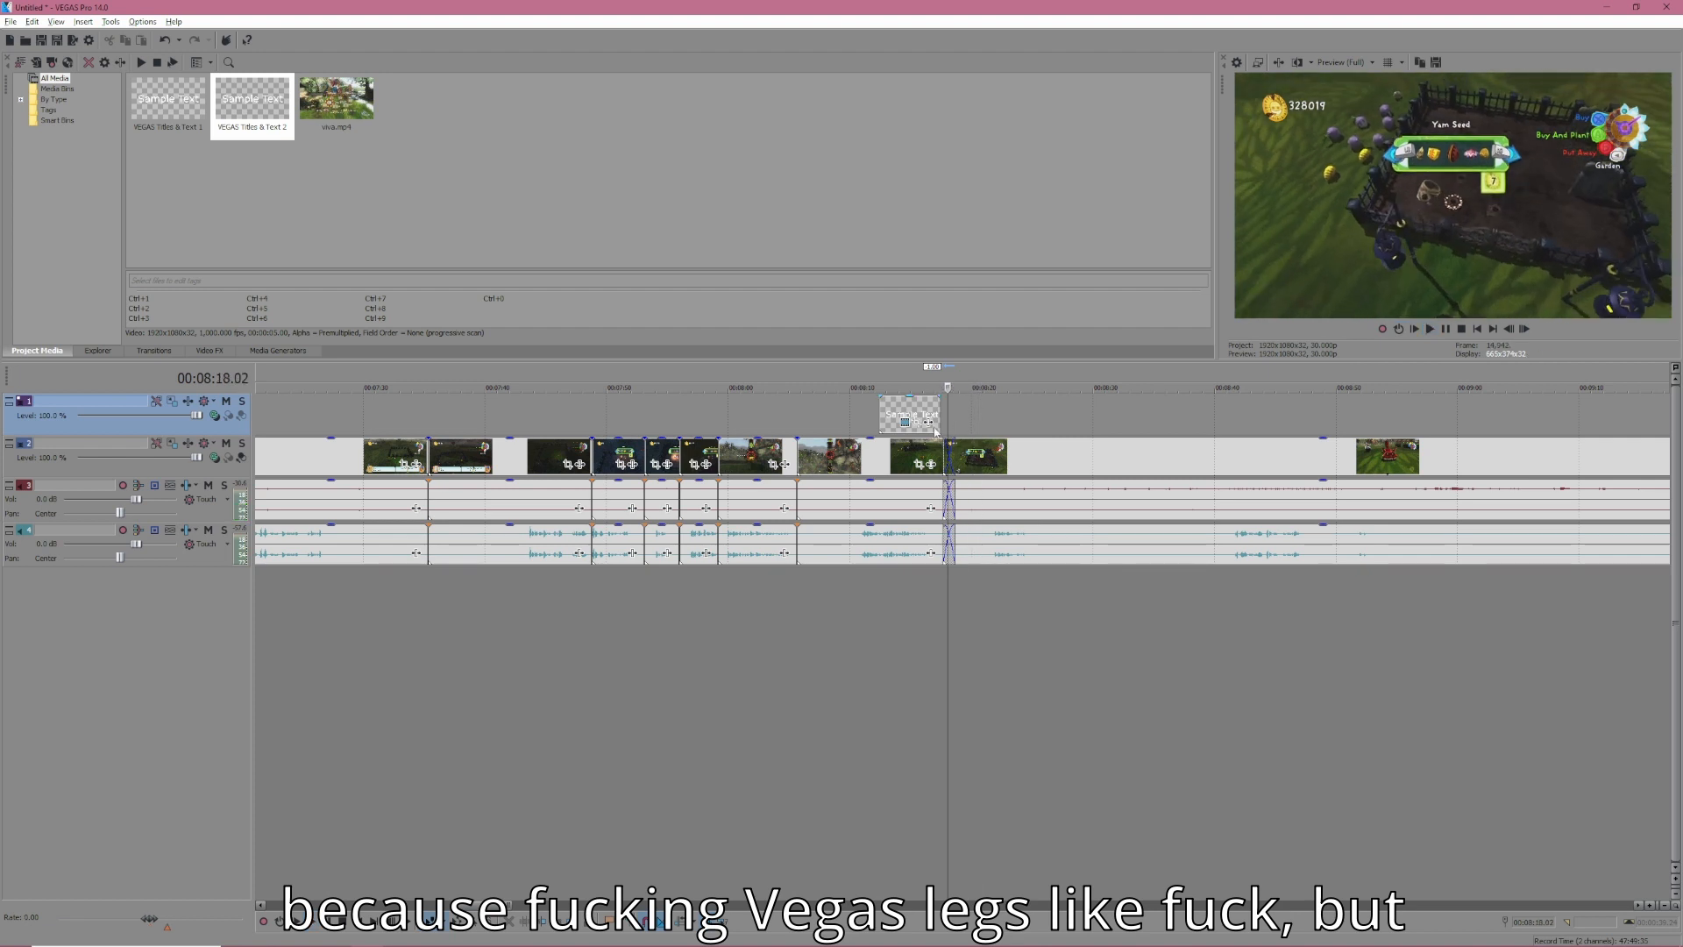
# Move two more events earlier to overlap the ones before them as crossfades, and put the cursor at 00:07:55.13
pyautogui.click(828, 460)
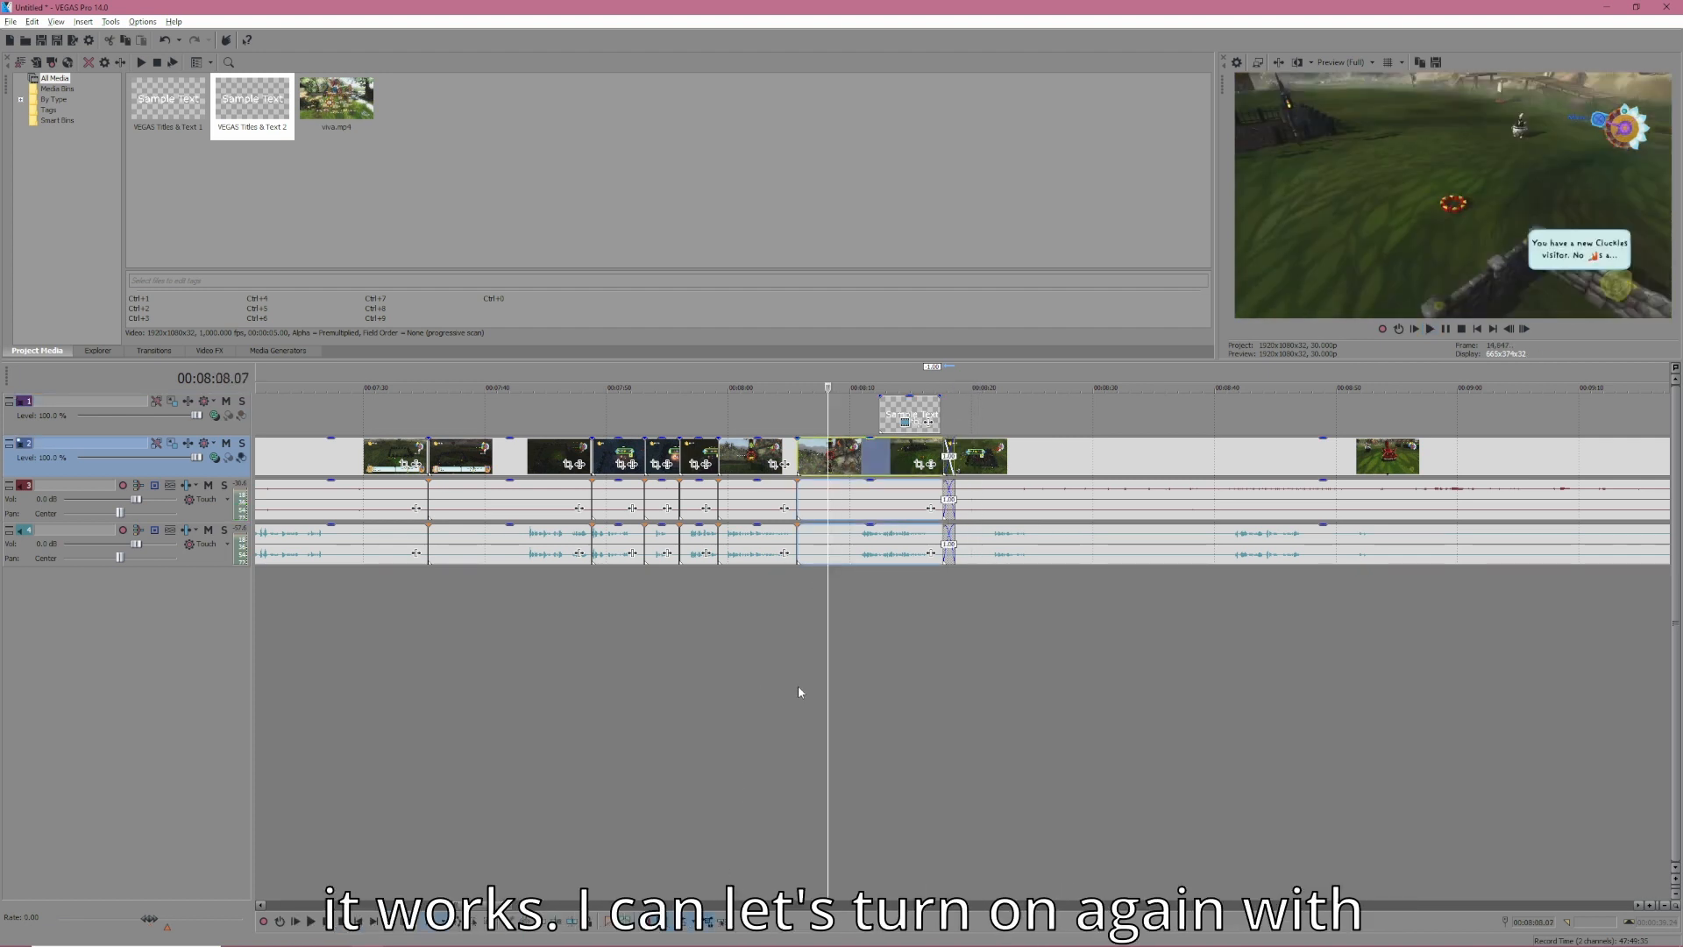
pyautogui.moveTo(866, 470); pyautogui.dragTo(854, 470)
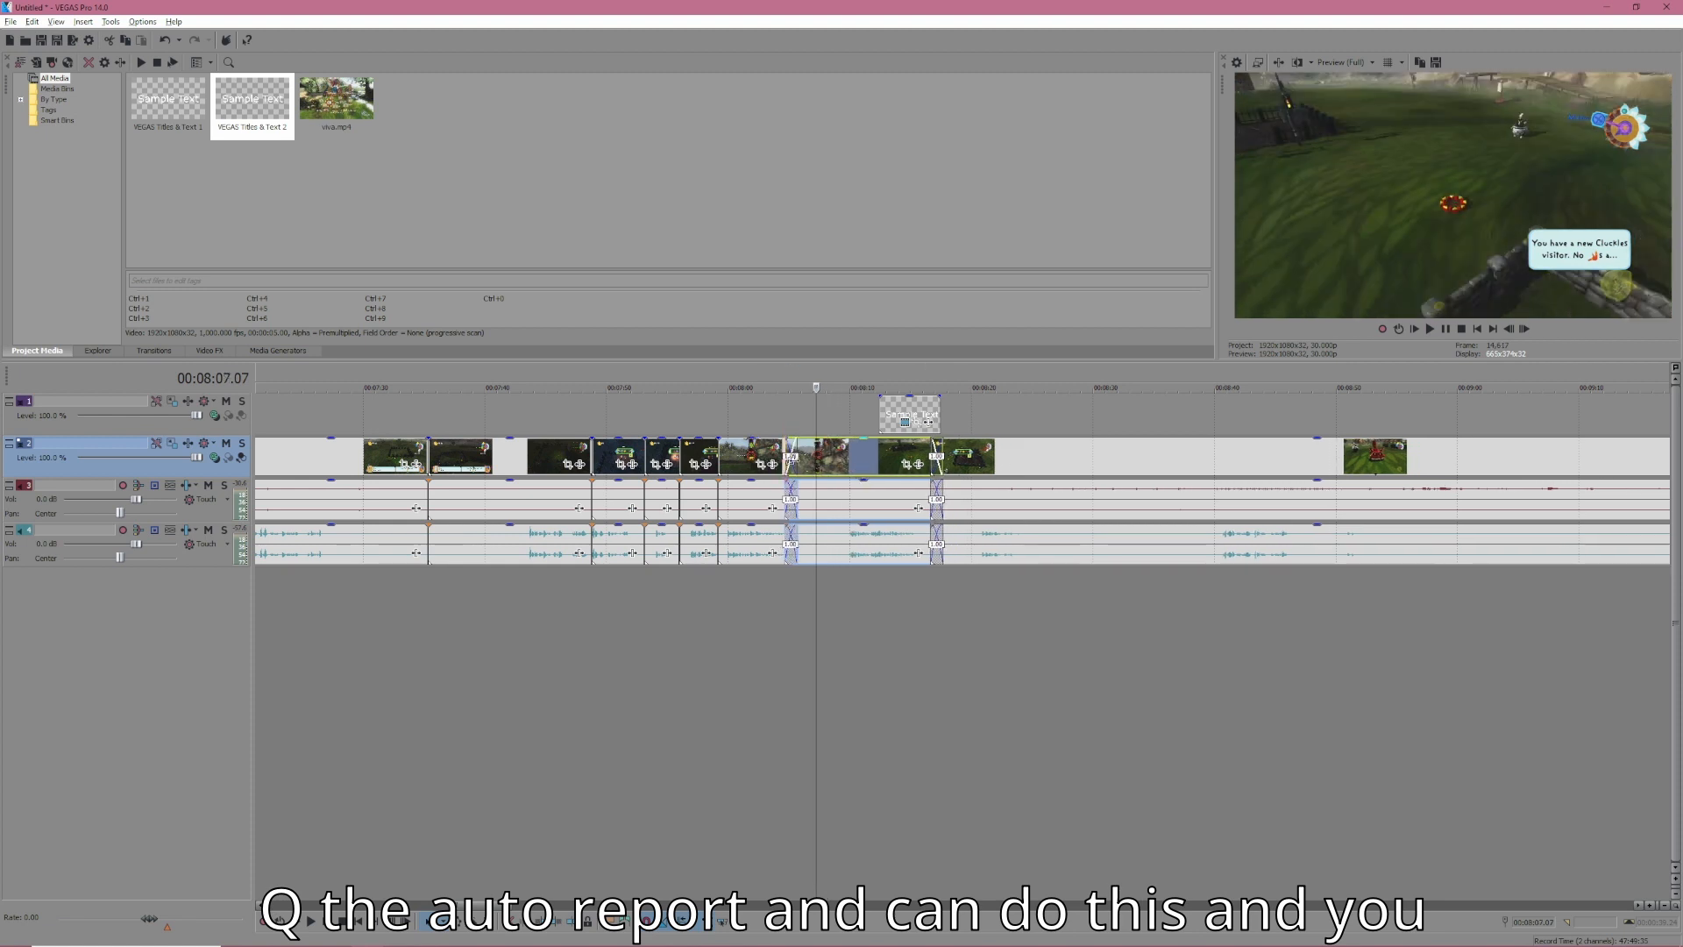
pyautogui.moveTo(754, 461); pyautogui.dragTo(677, 460)
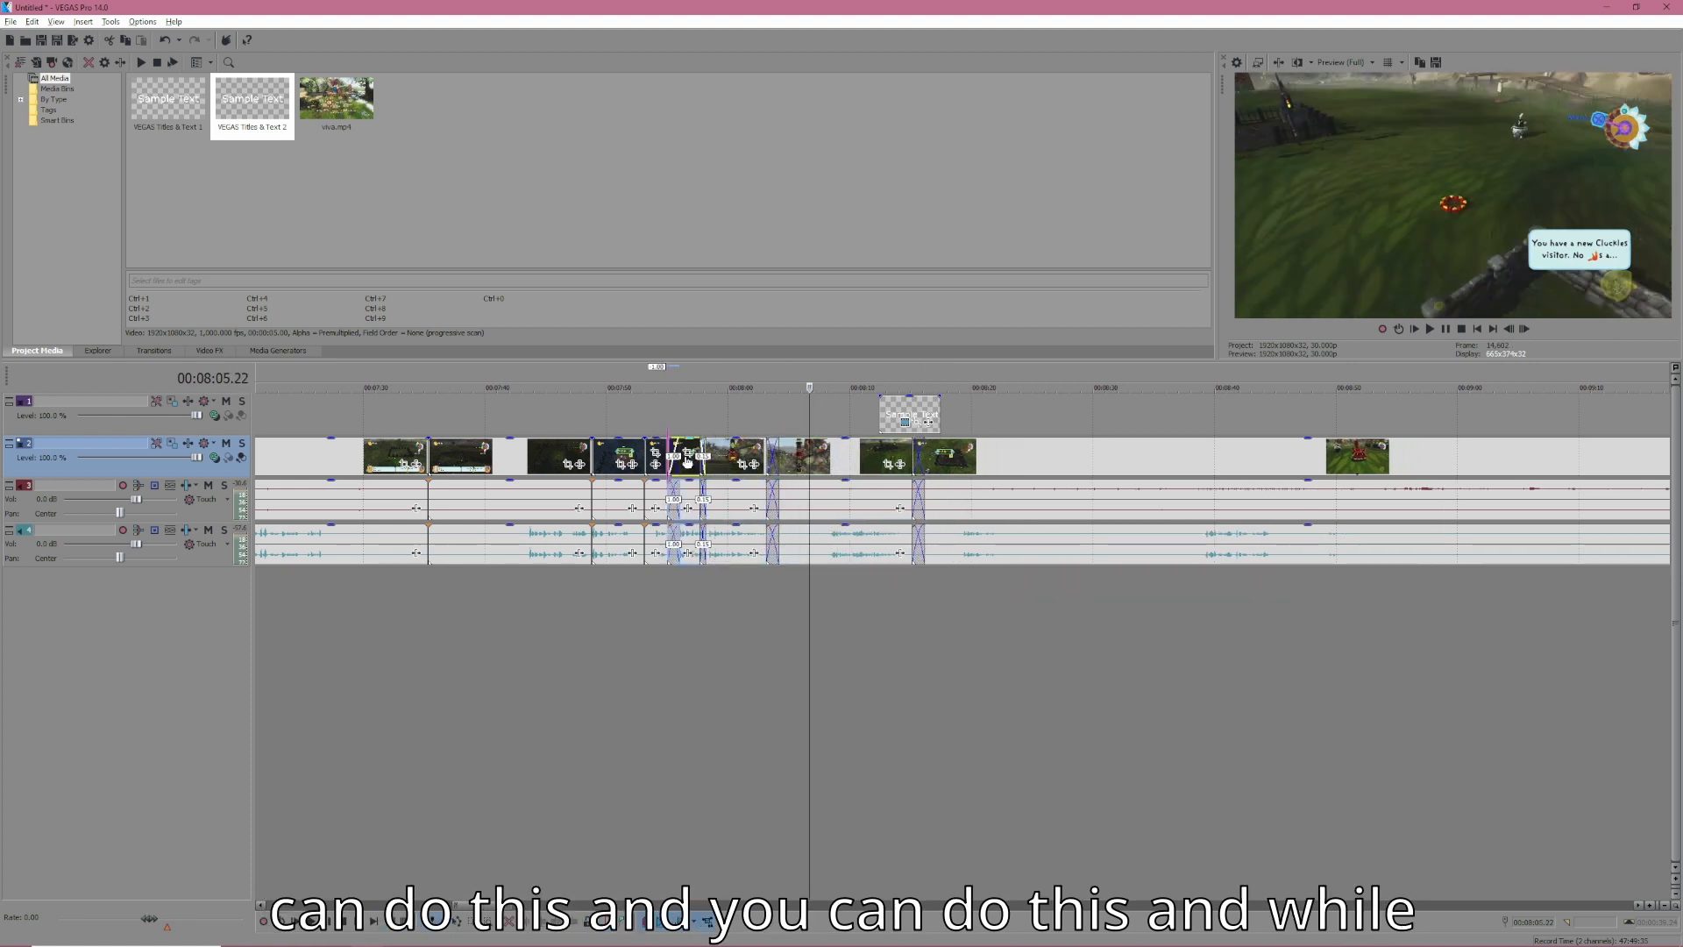
pyautogui.click(876, 618)
pyautogui.click(674, 423)
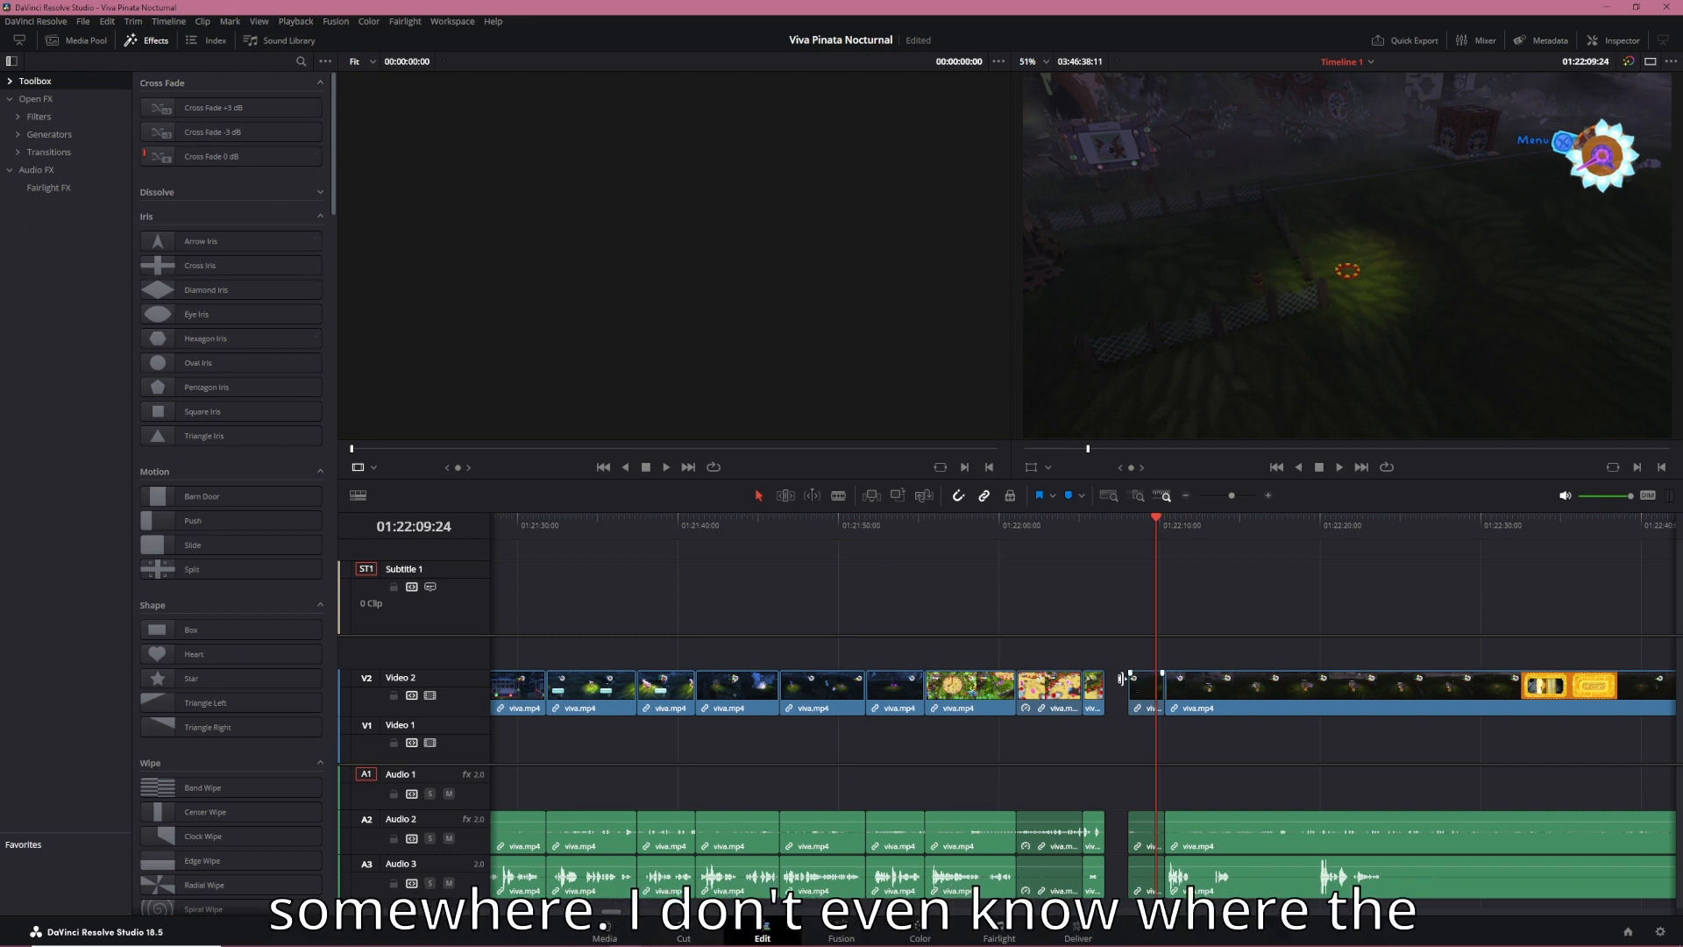
# Switch to DaVinci Resolve and apply the Cross Dissolve video transition to the Video 2 cut just after 01:21:50:00
pyautogui.click(35, 81)
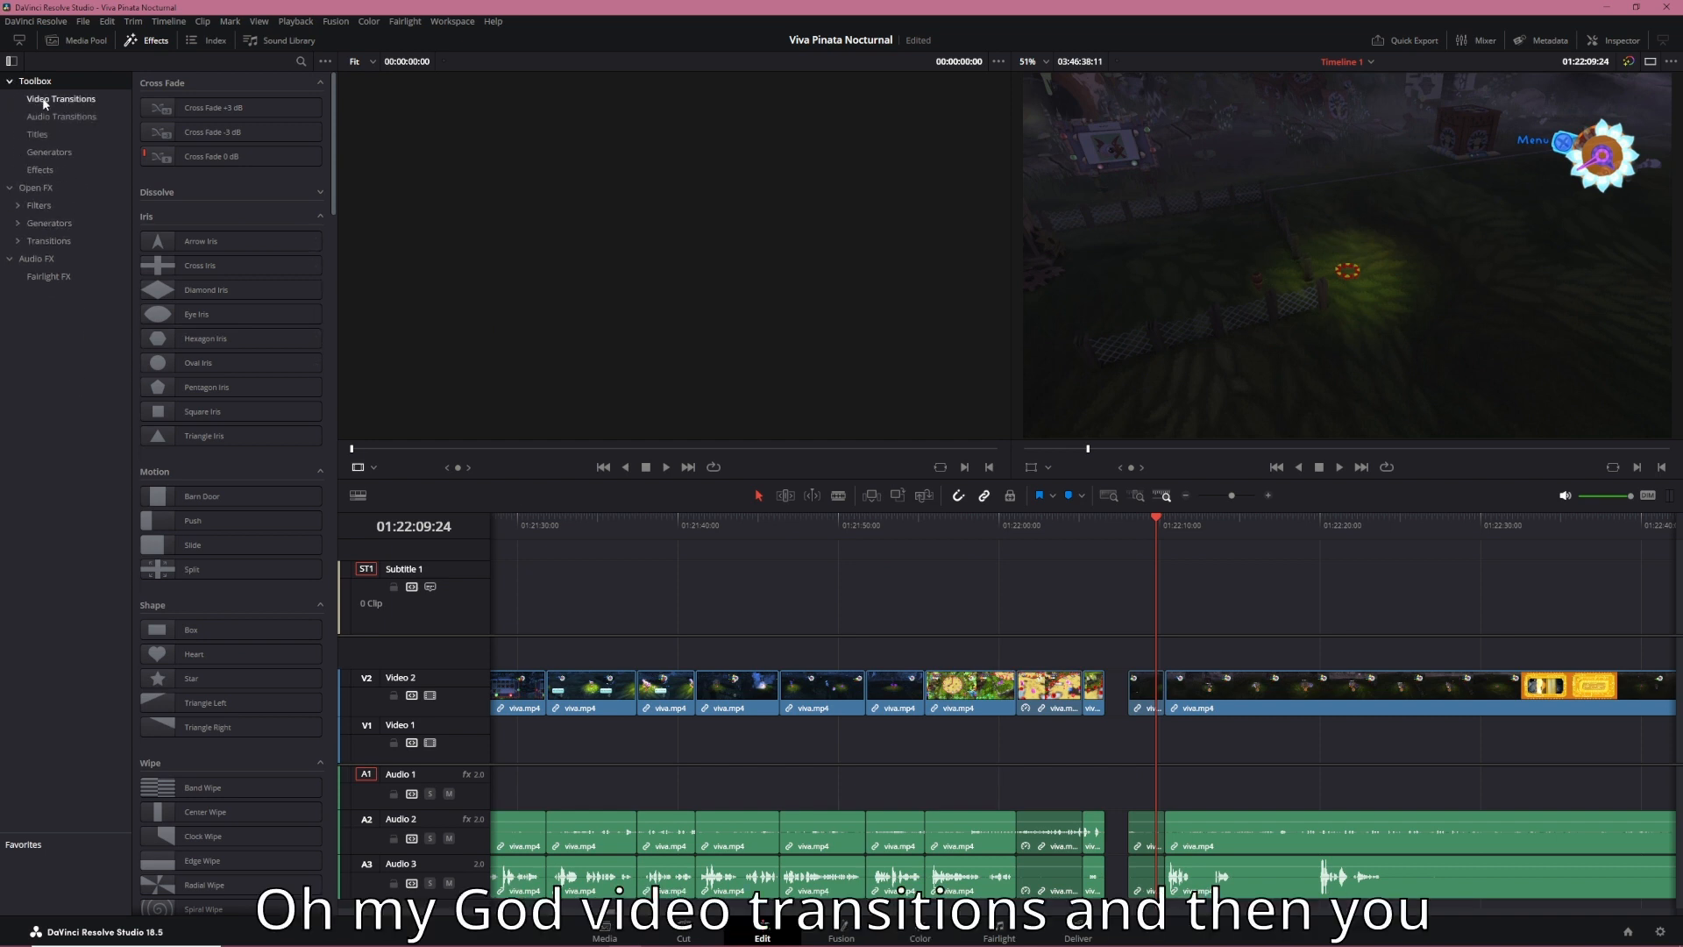
pyautogui.click(44, 100)
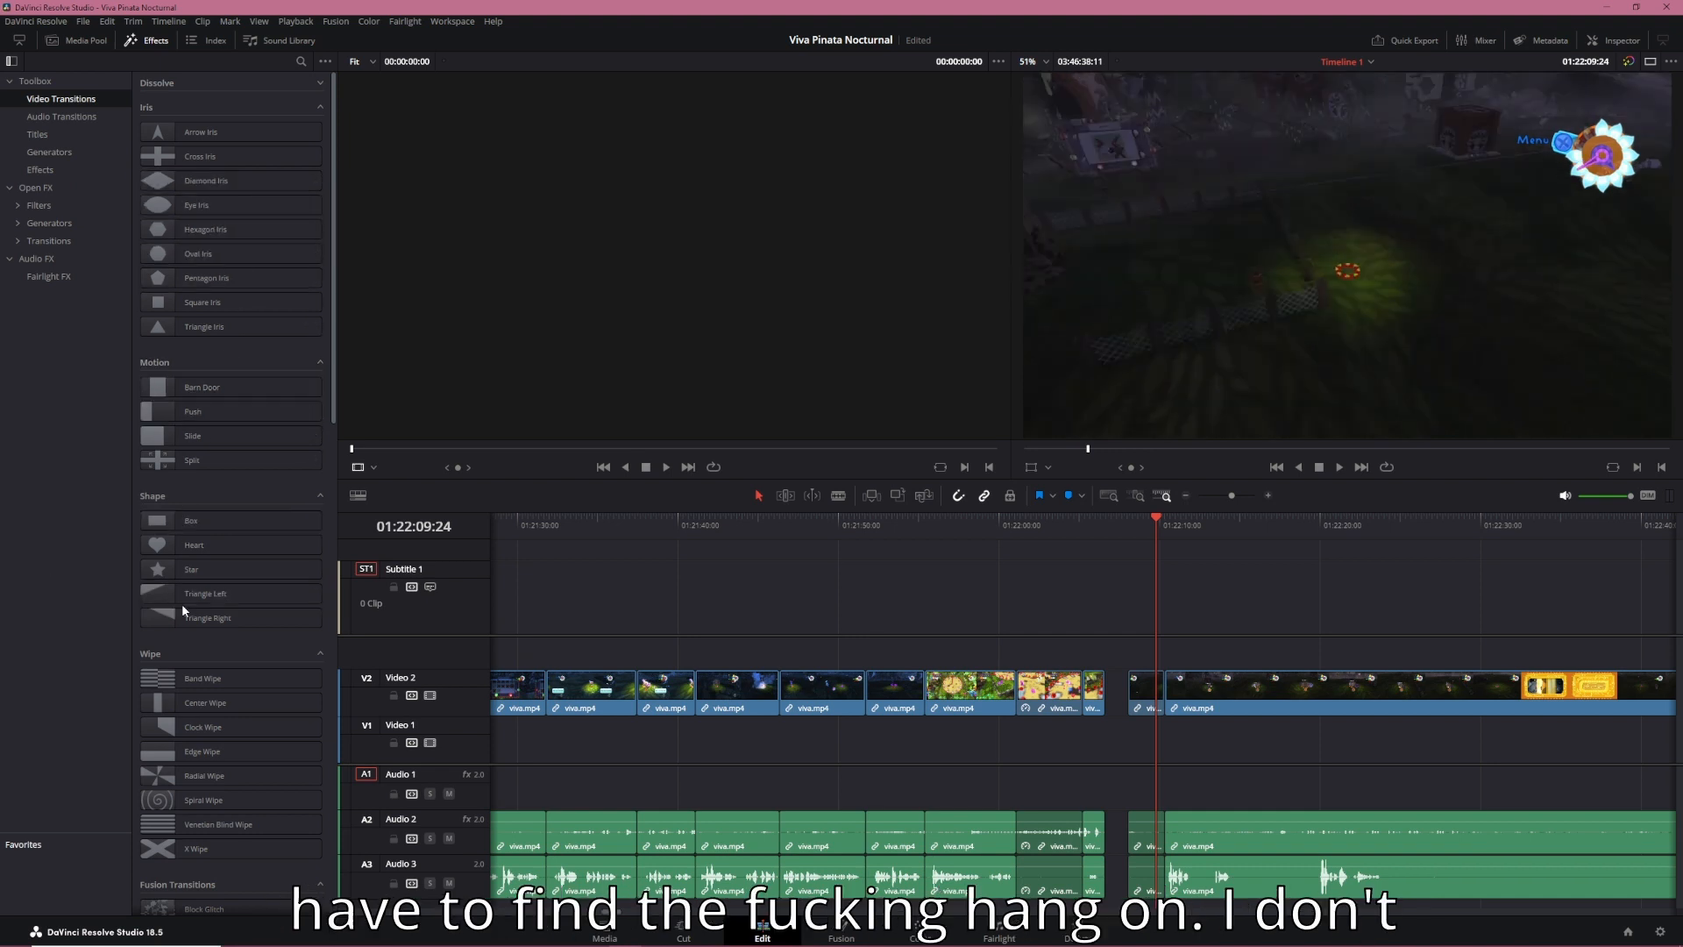
pyautogui.scroll(-5, 181, 604)
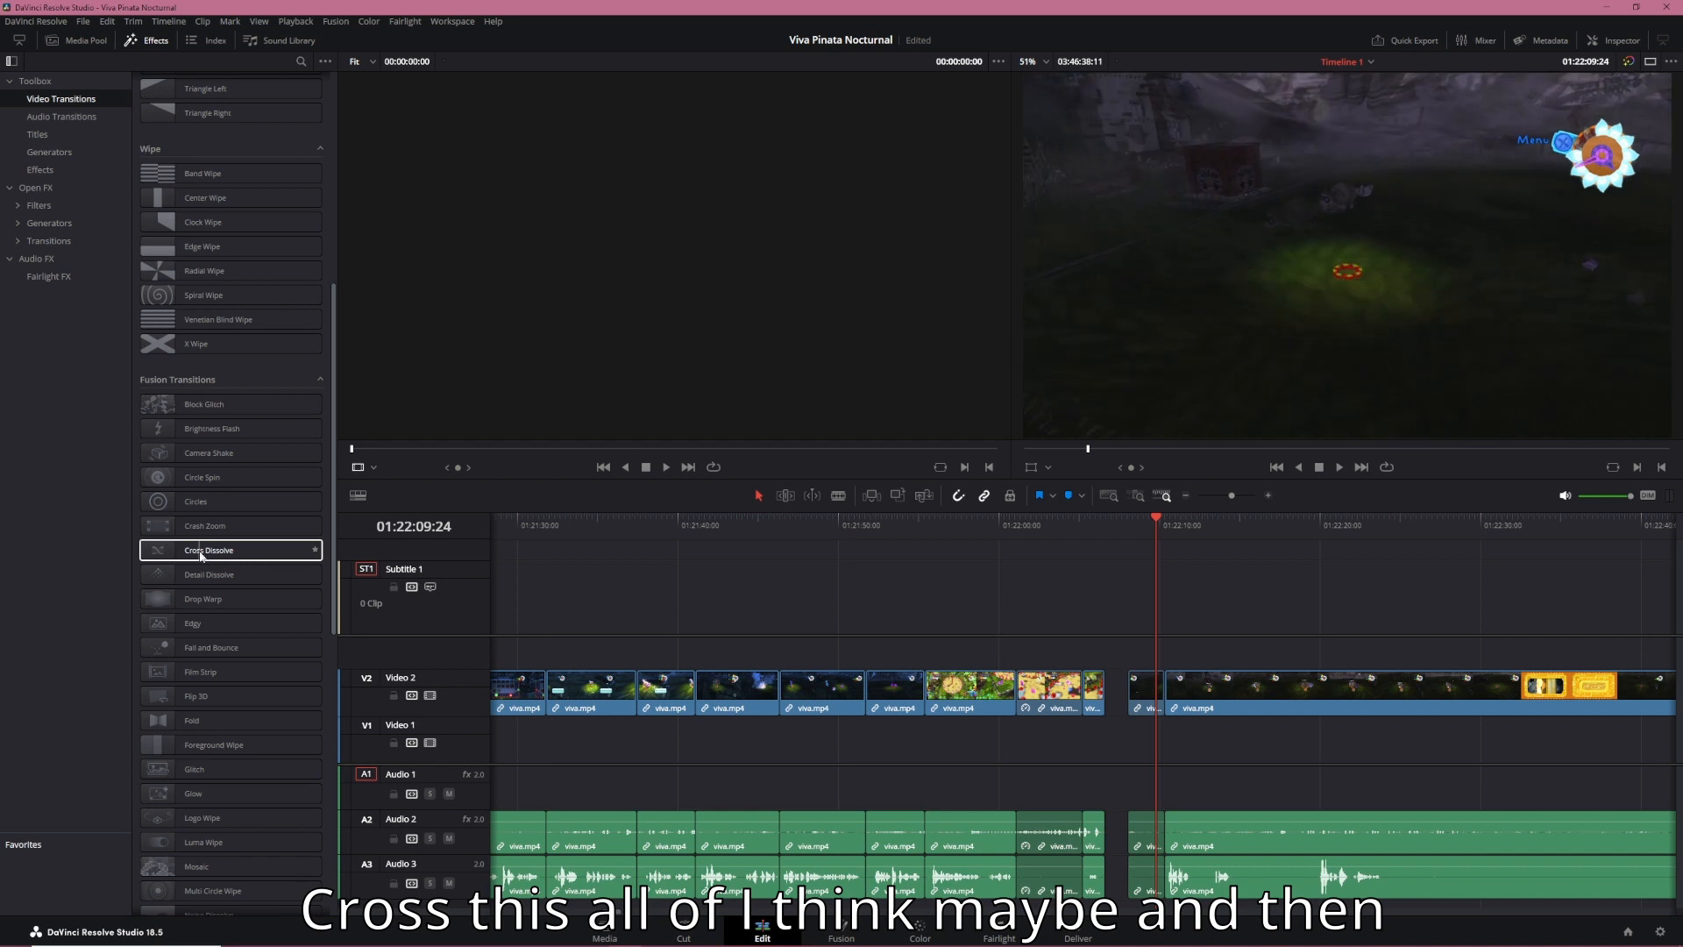
pyautogui.moveTo(200, 555); pyautogui.dragTo(865, 685)
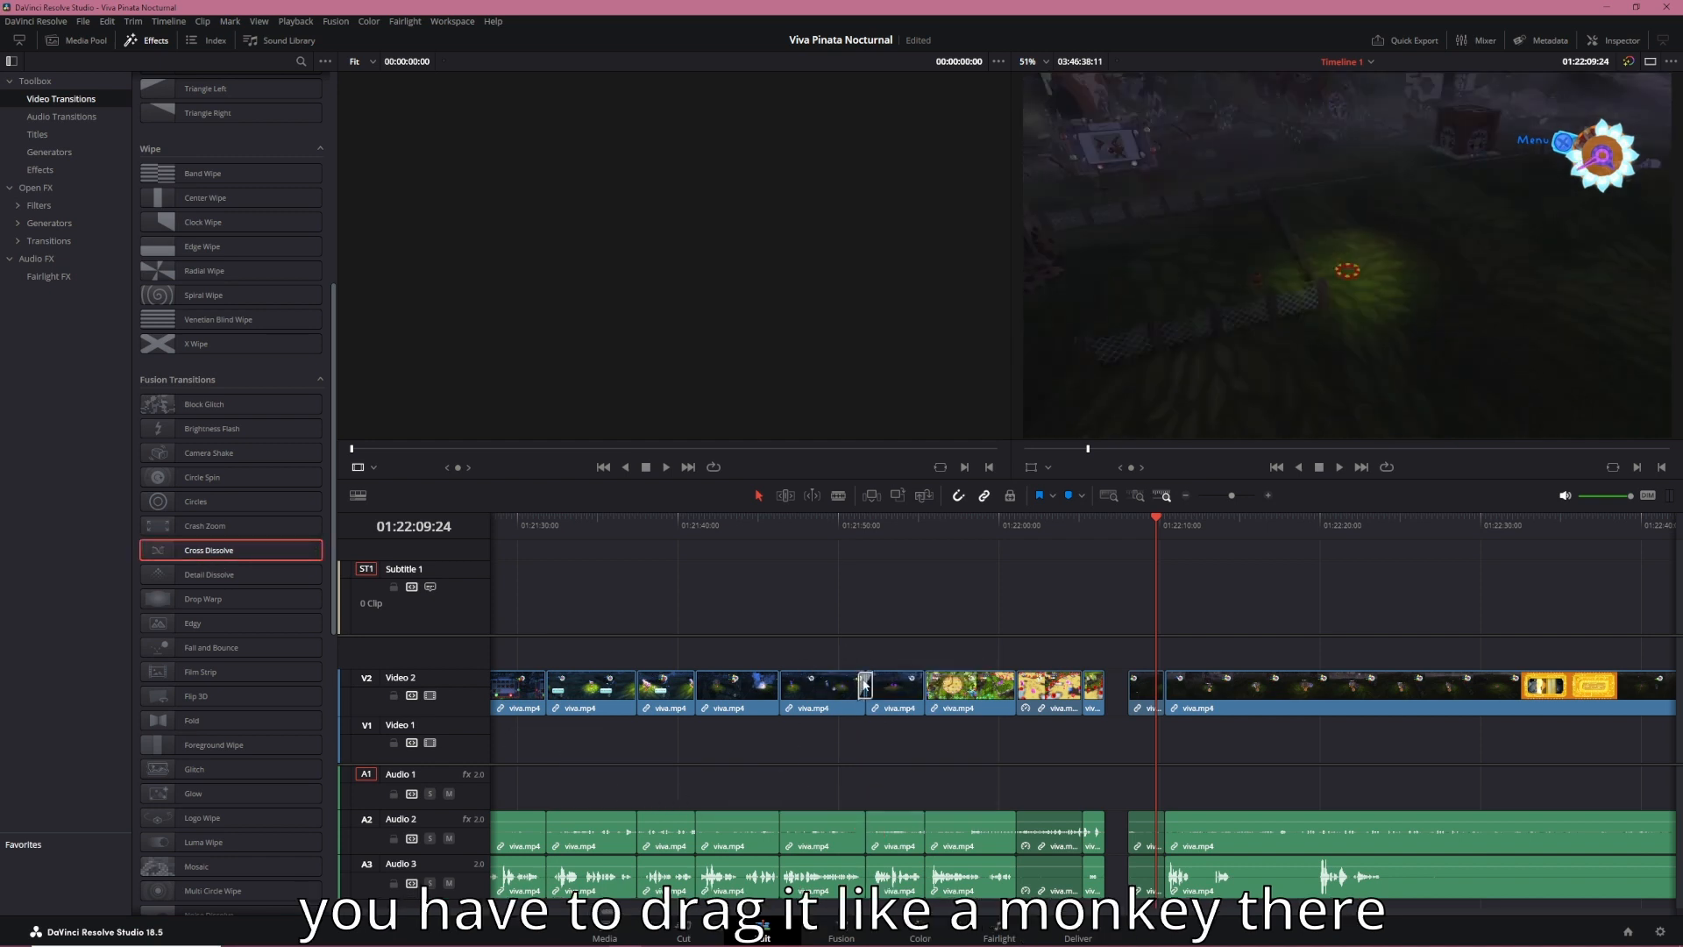
# Play across the Cross Dissolve and return the playhead to 01:21:51:07
pyautogui.click(858, 524)
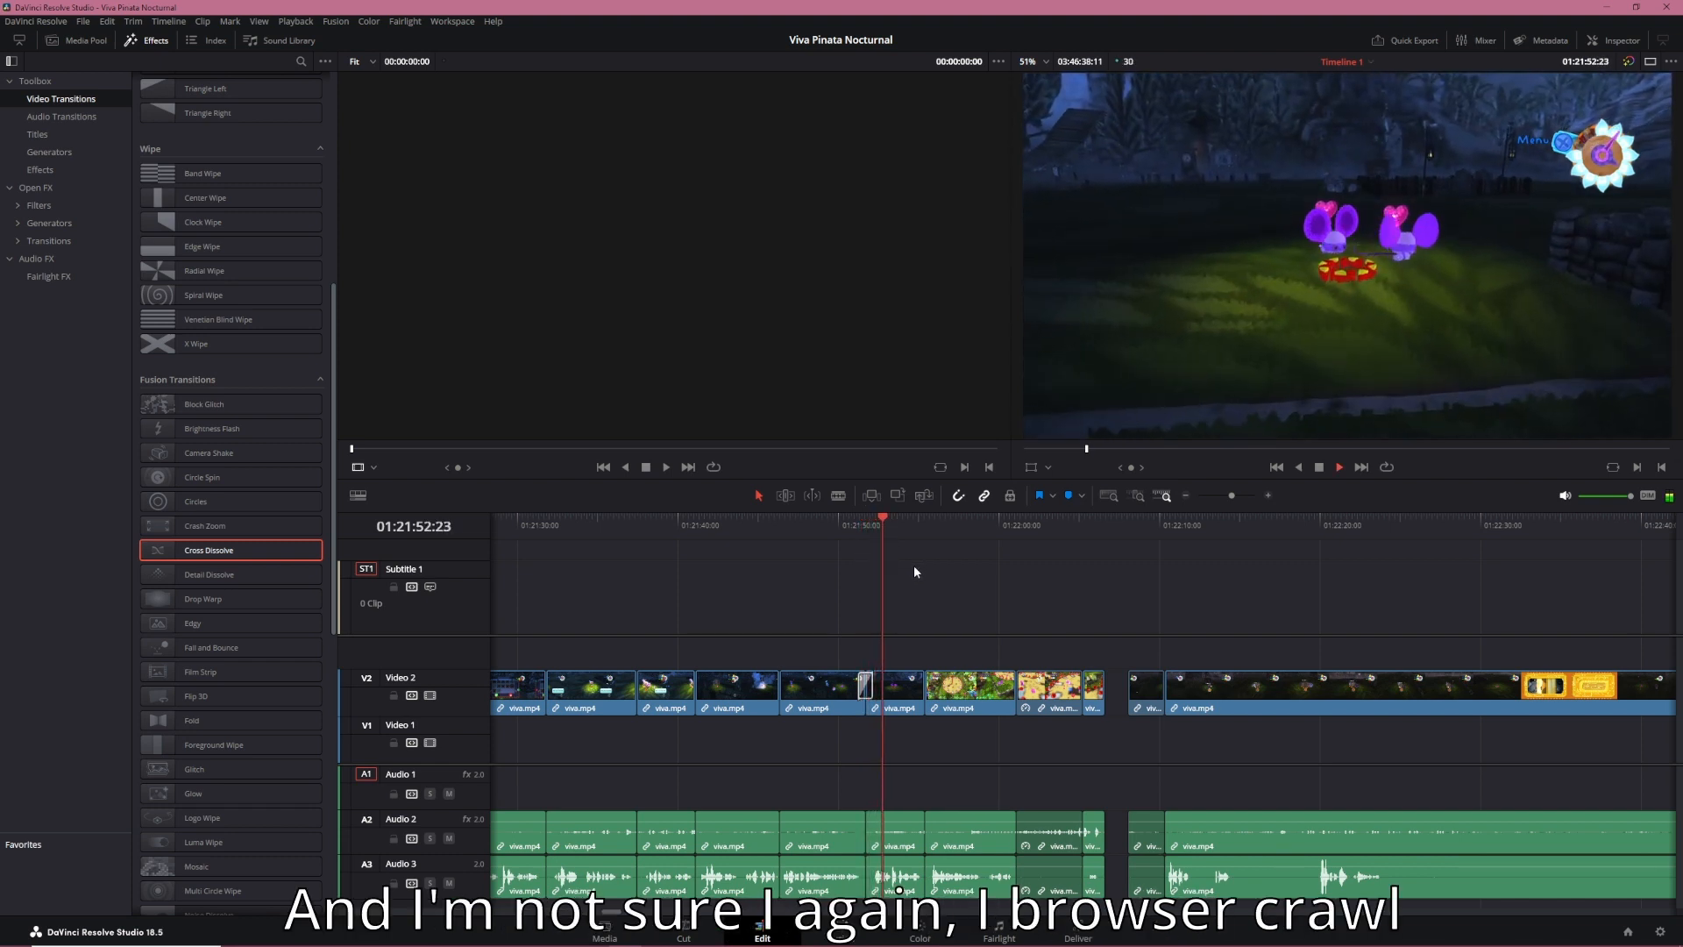
pyautogui.press('space')
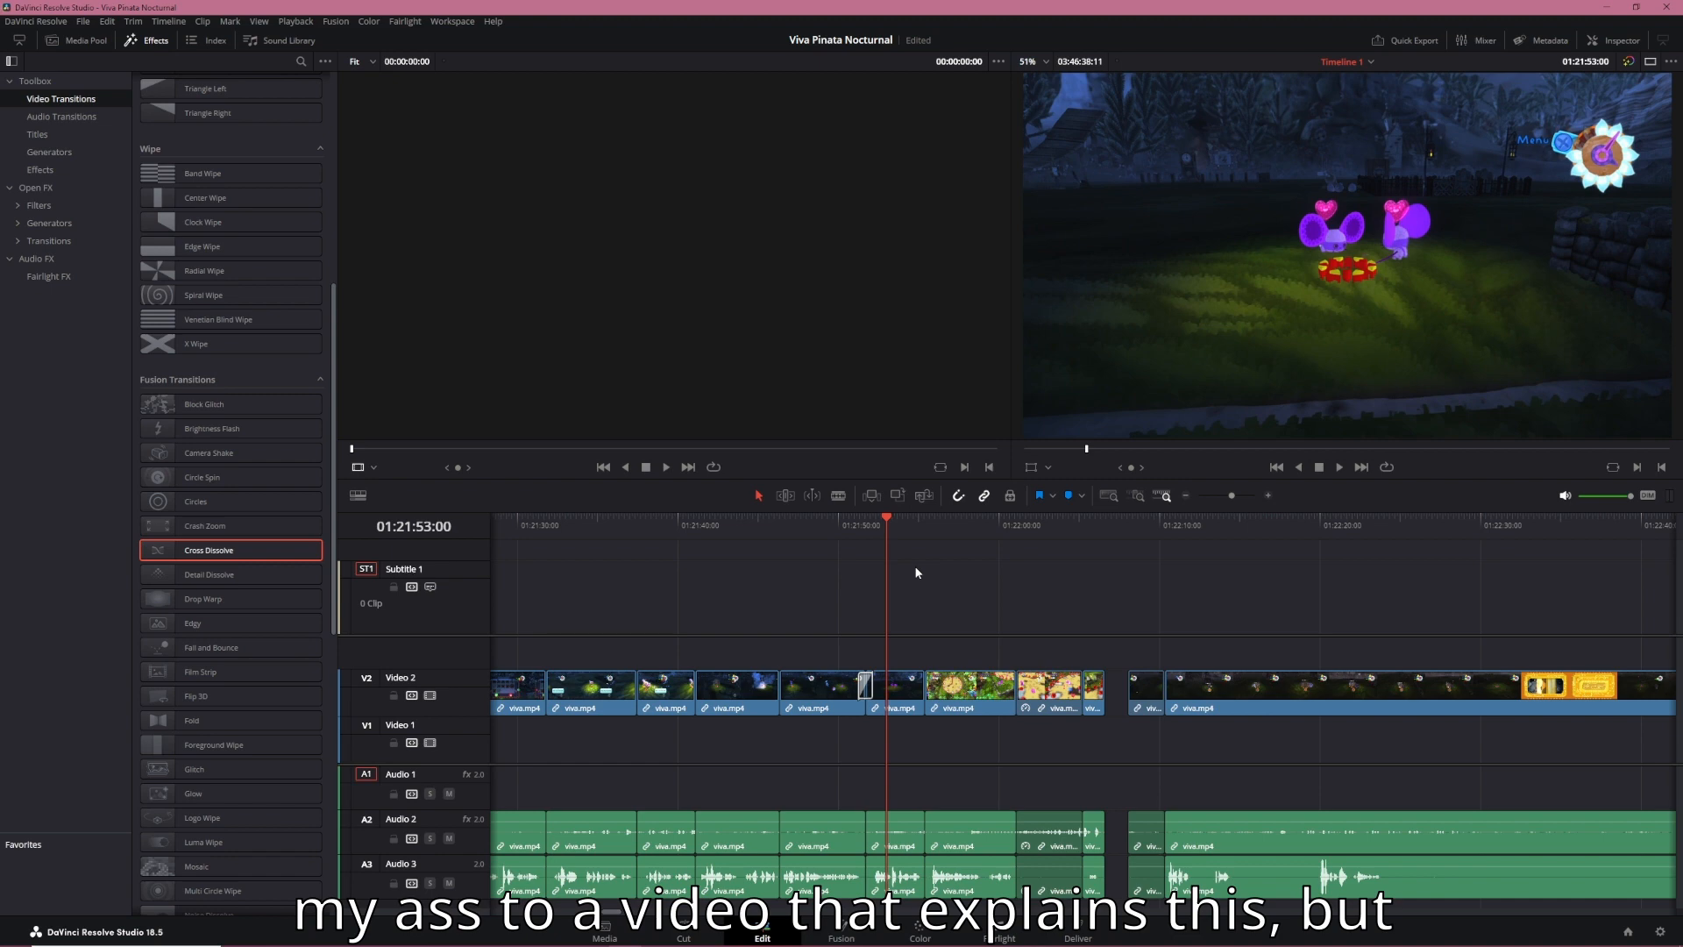
pyautogui.moveTo(874, 524); pyautogui.dragTo(862, 526)
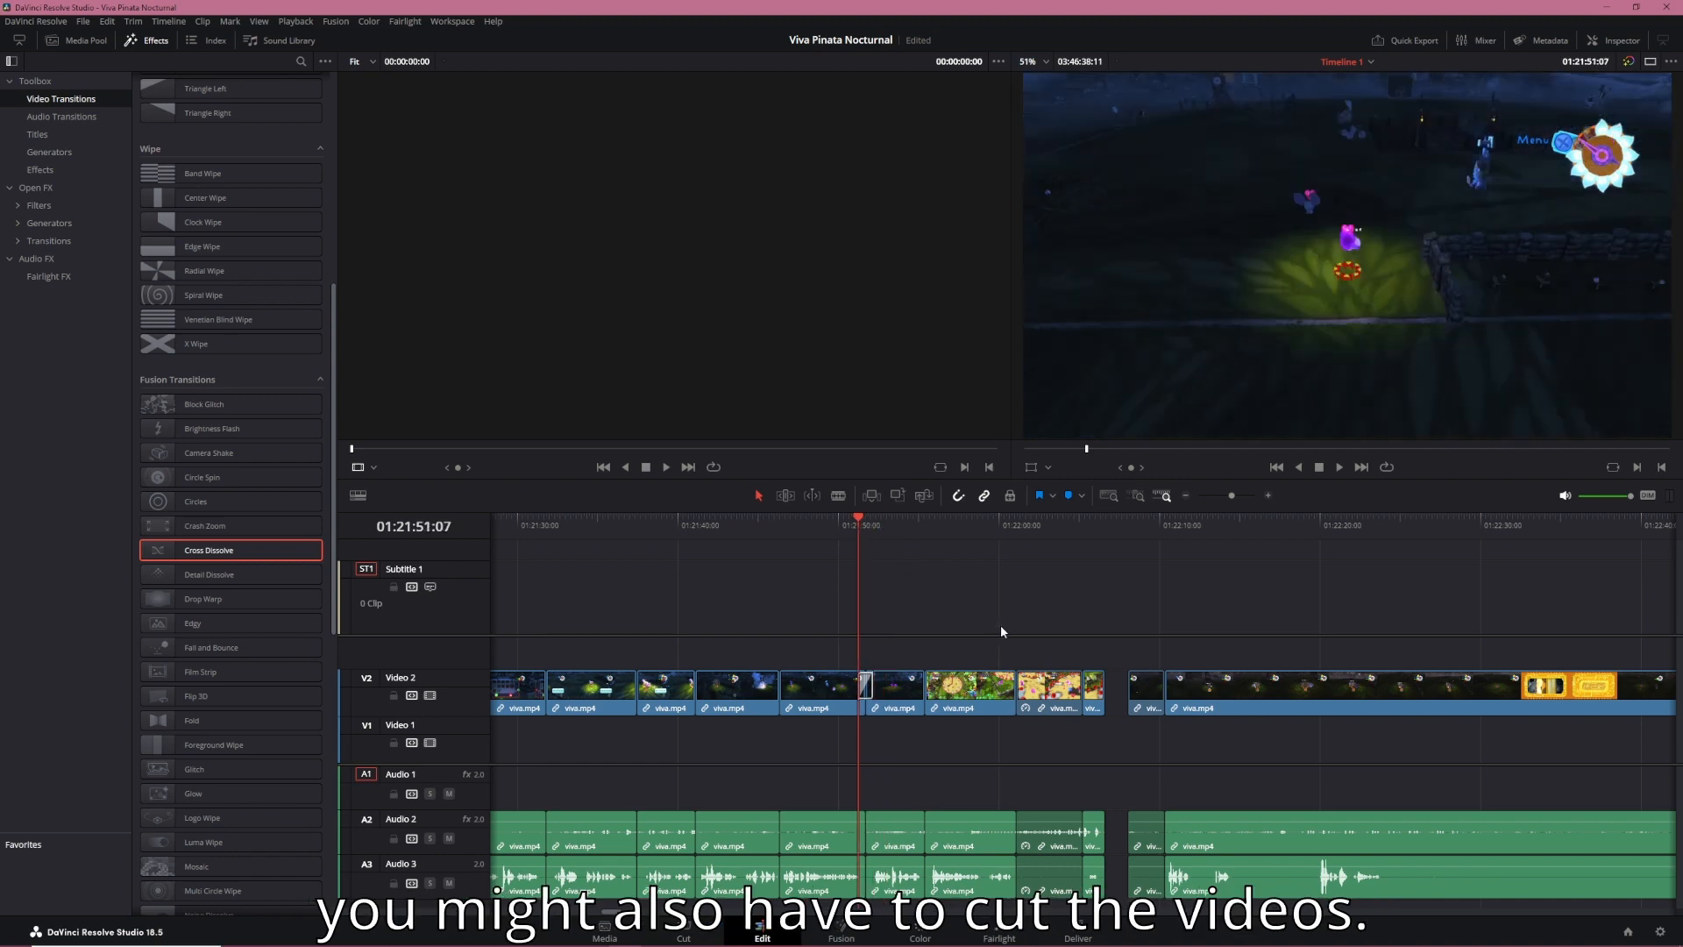
# Play the Cross Dissolve from 01:21:51:07, shorten the transition slightly, and put the playhead back at its start
pyautogui.scroll(3, 1003, 626)
pyautogui.scroll(1, 1011, 635)
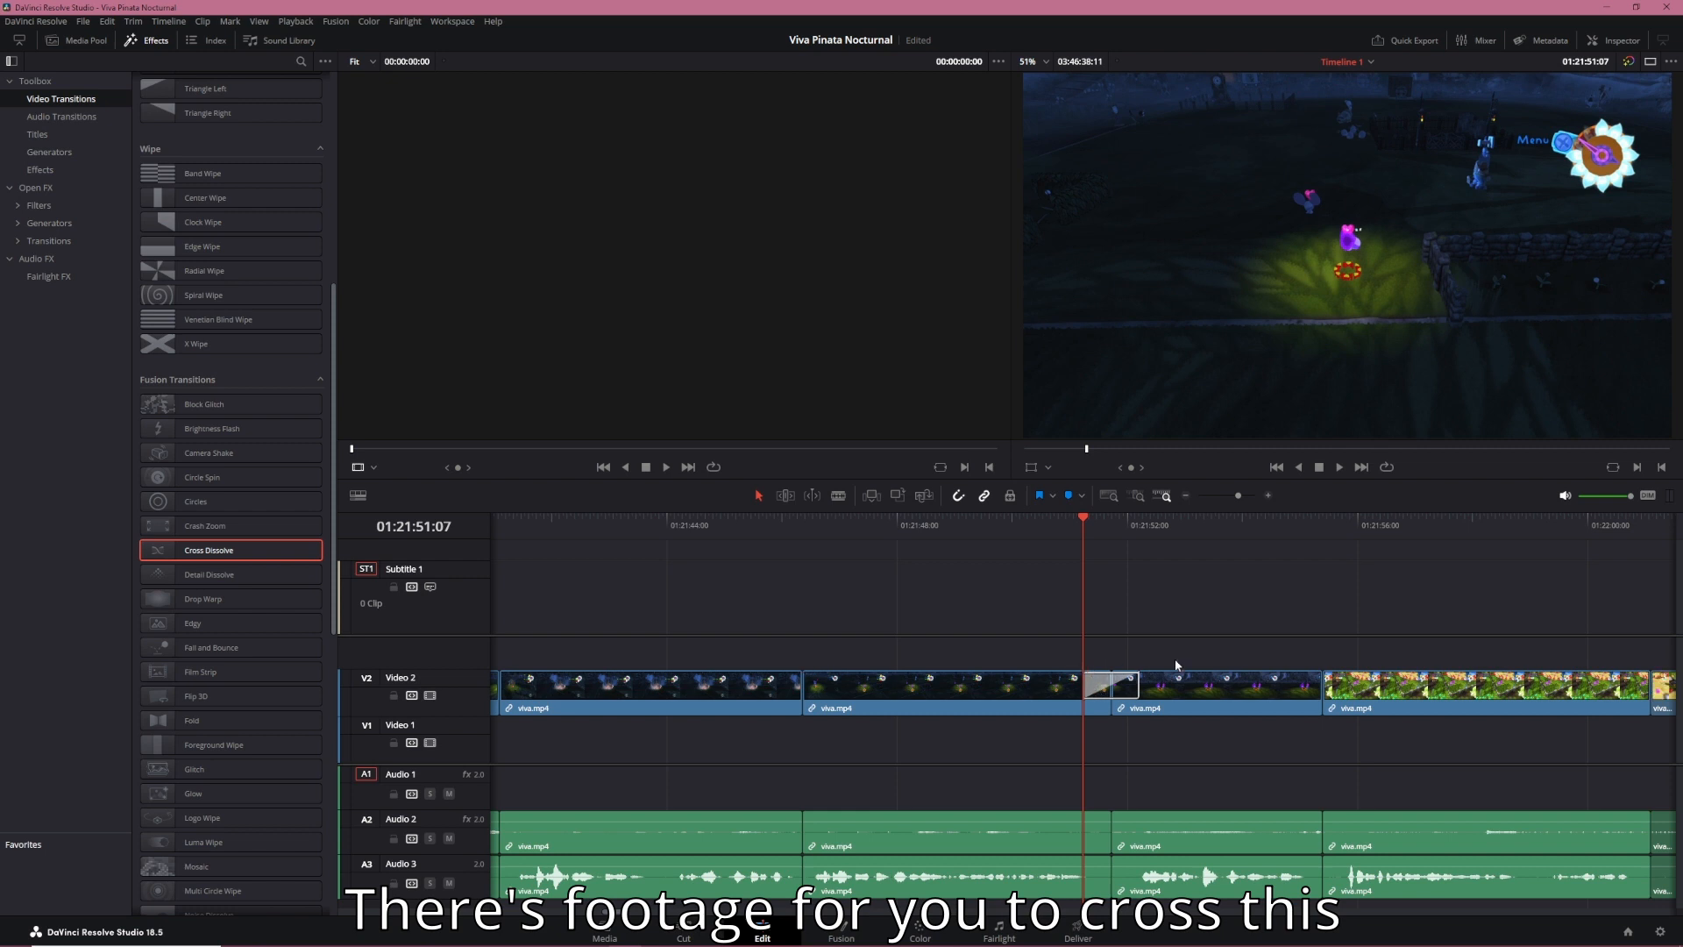
pyautogui.press('space')
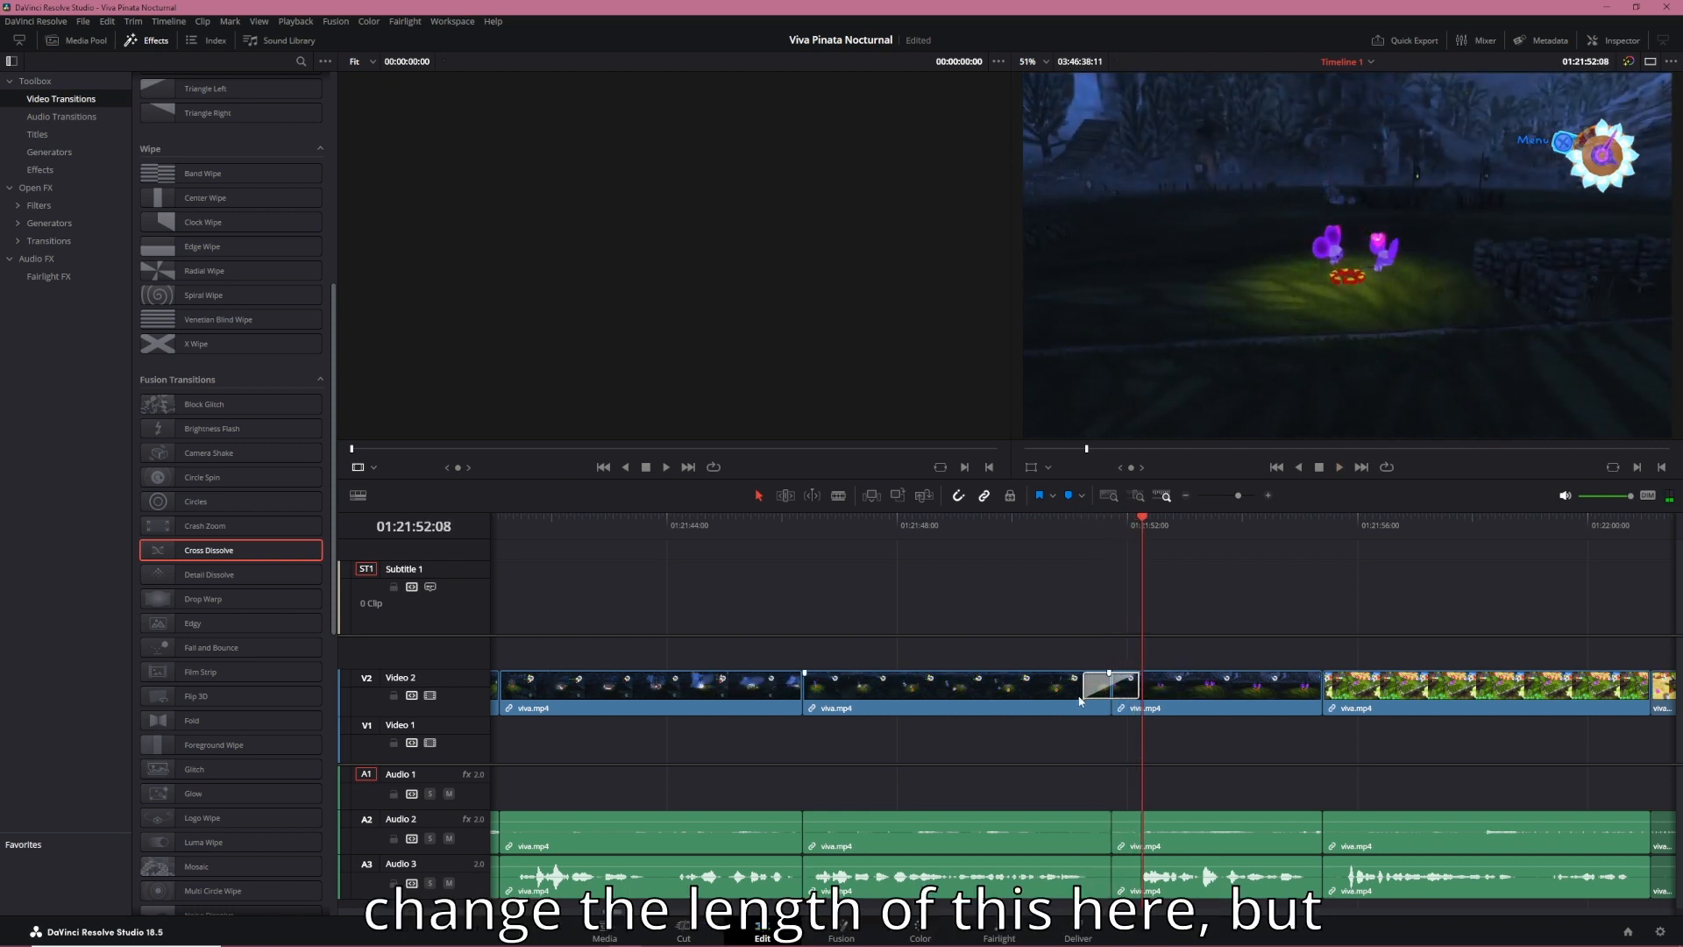
pyautogui.moveTo(1087, 683)
pyautogui.mouseDown()
pyautogui.moveTo(1023, 684)
pyautogui.moveTo(1092, 684)
pyautogui.mouseUp()
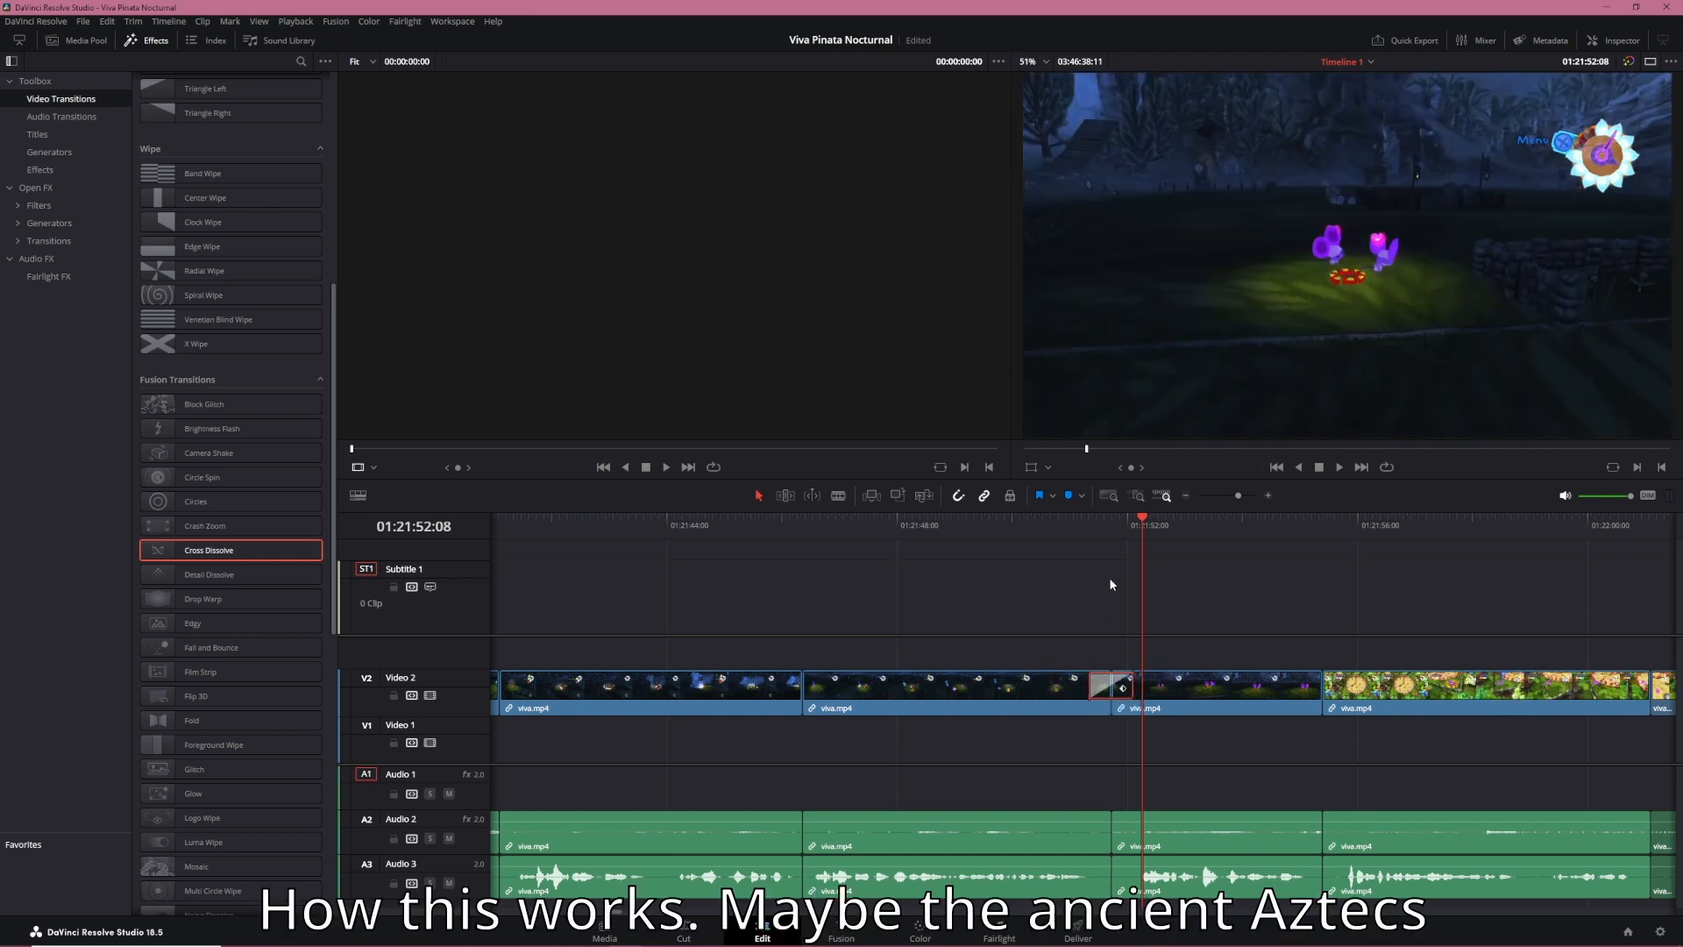
pyautogui.click(1088, 529)
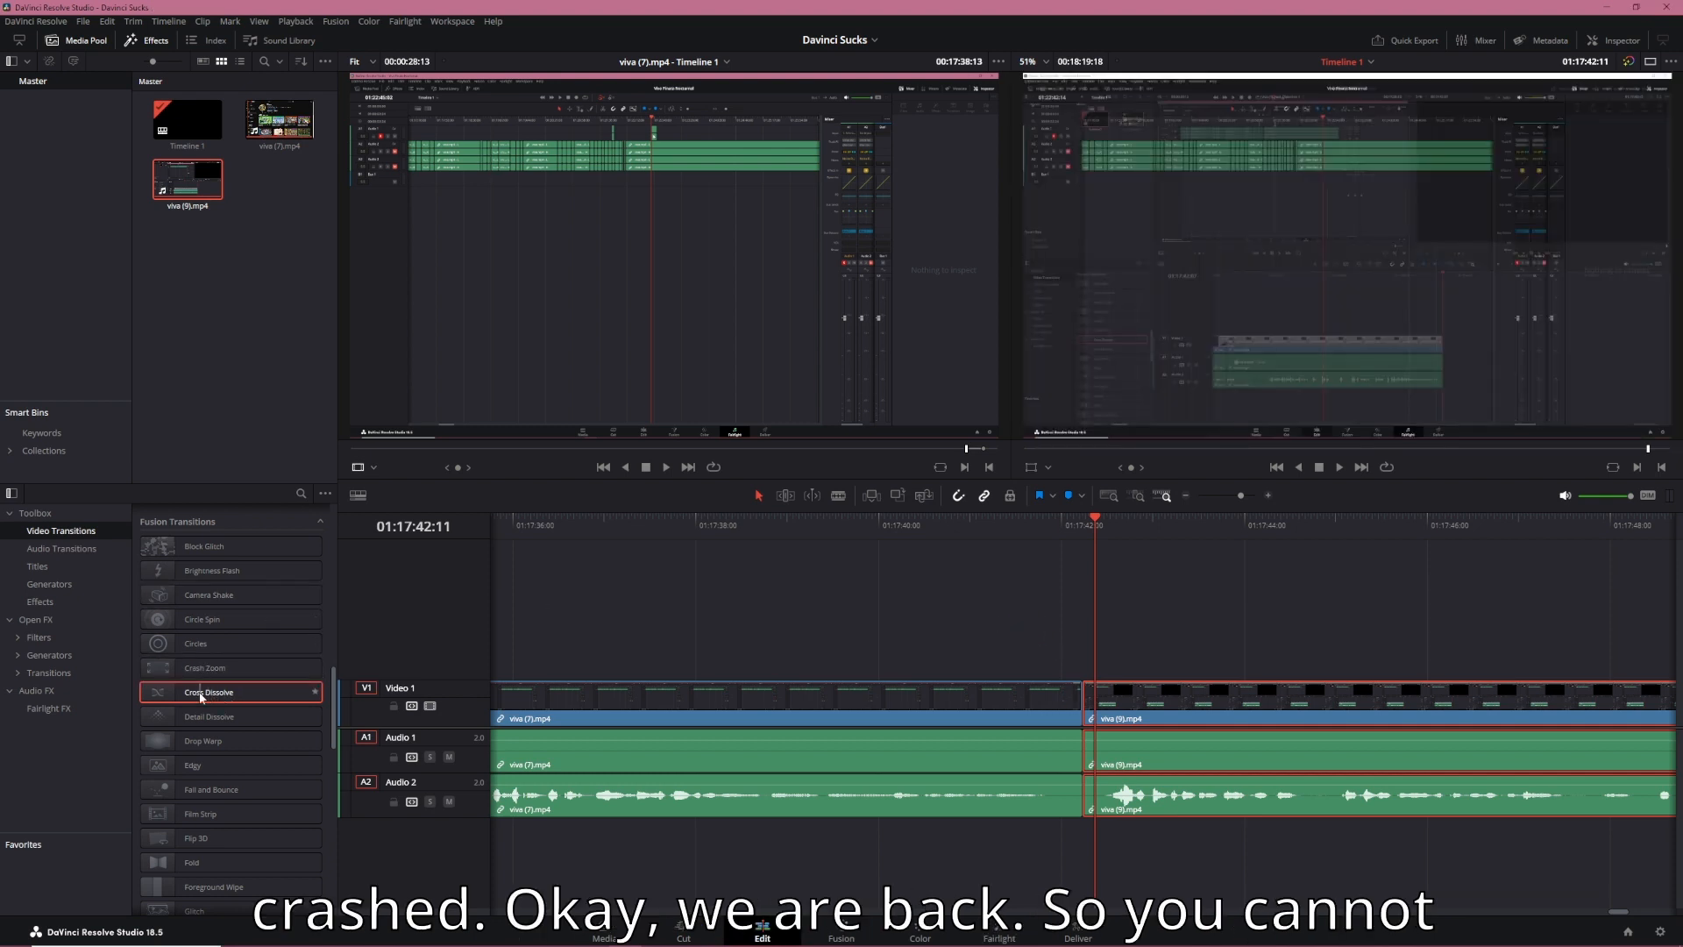
# In the Davinci Sucks project, add a Cross Dissolve between viva (7).mp4 and viva (9).mp4 and put the playhead at its start
pyautogui.moveTo(199, 697); pyautogui.dragTo(1129, 715)
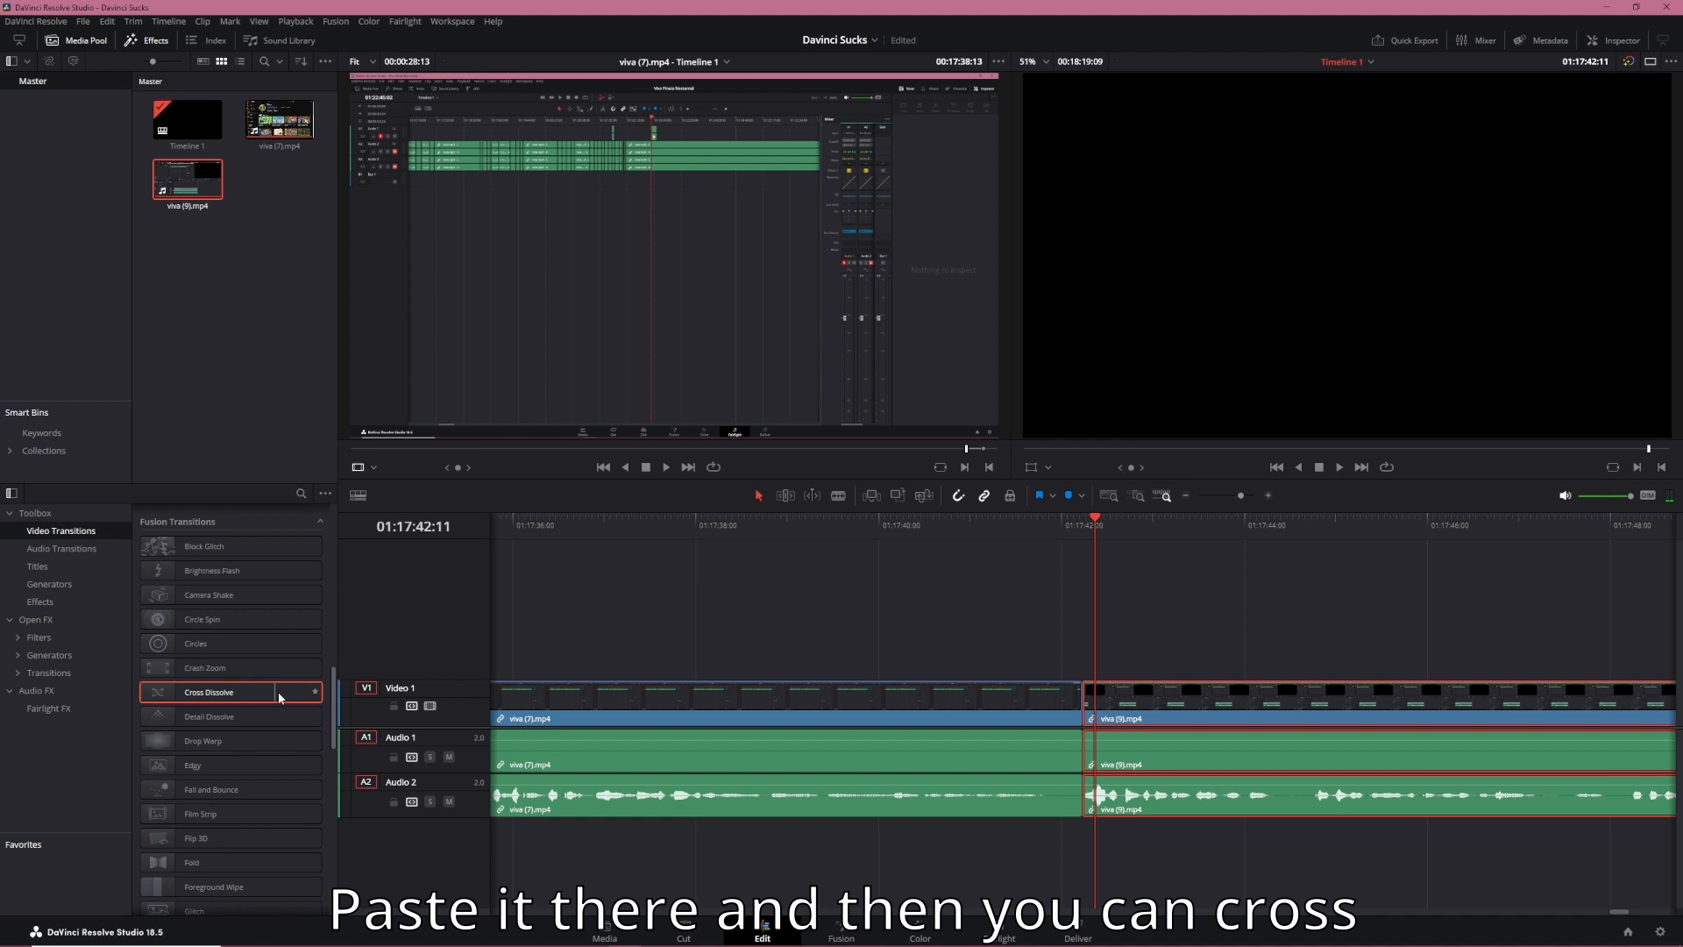
pyautogui.moveTo(277, 692); pyautogui.dragTo(1072, 708)
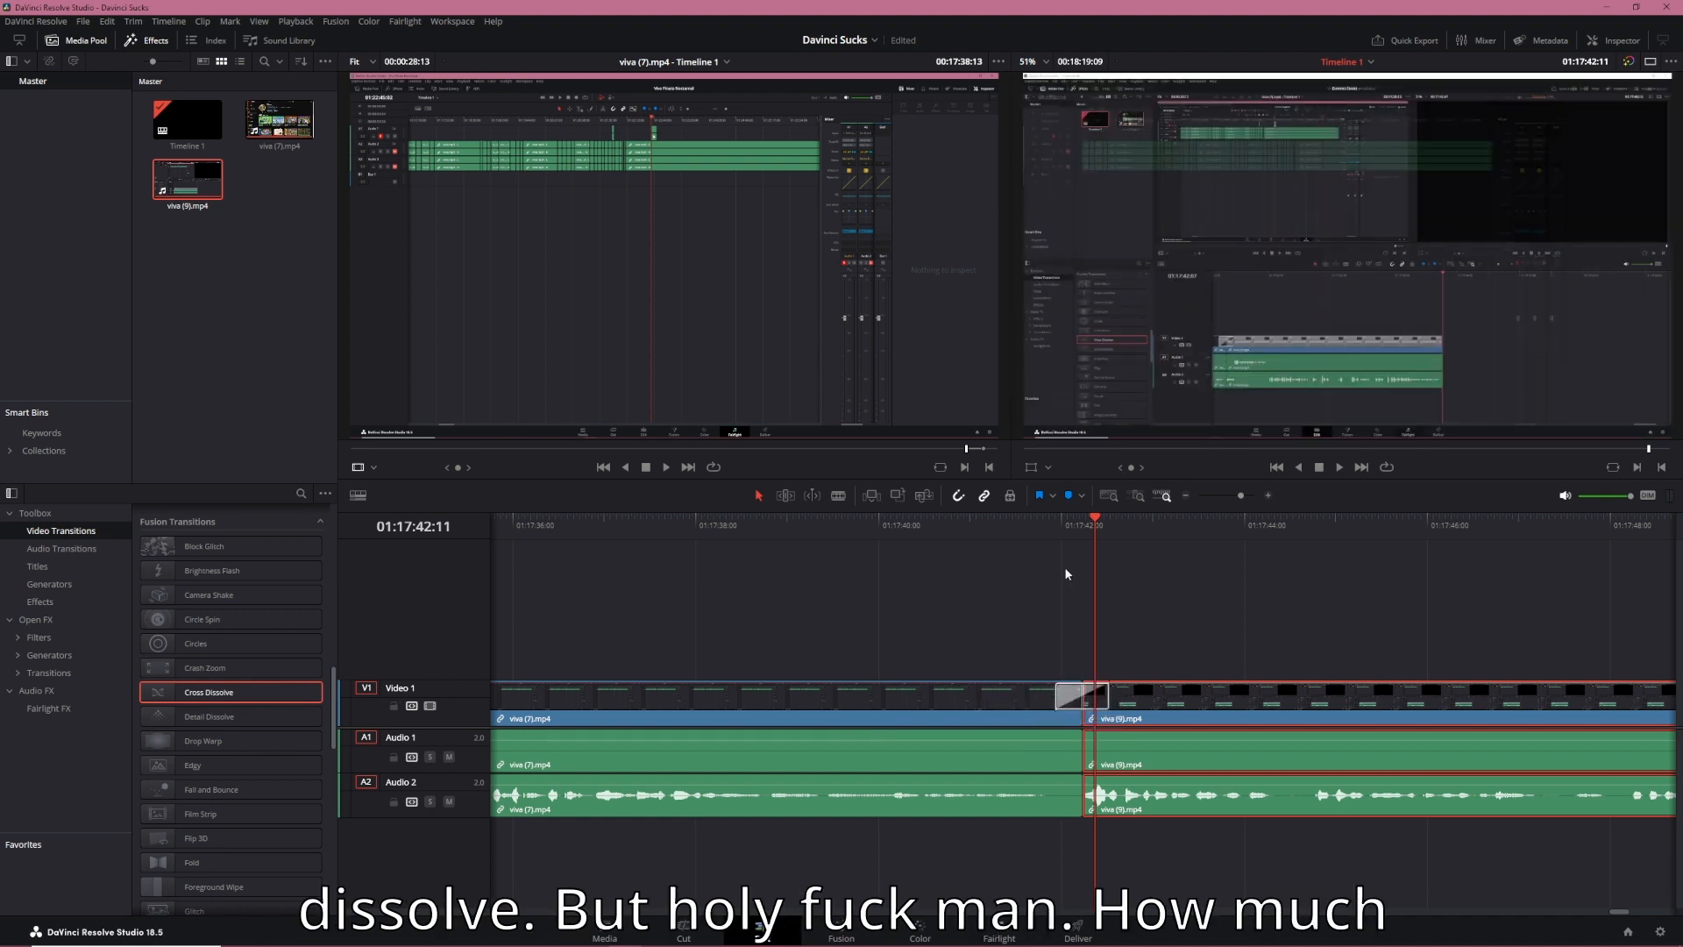
pyautogui.click(1054, 519)
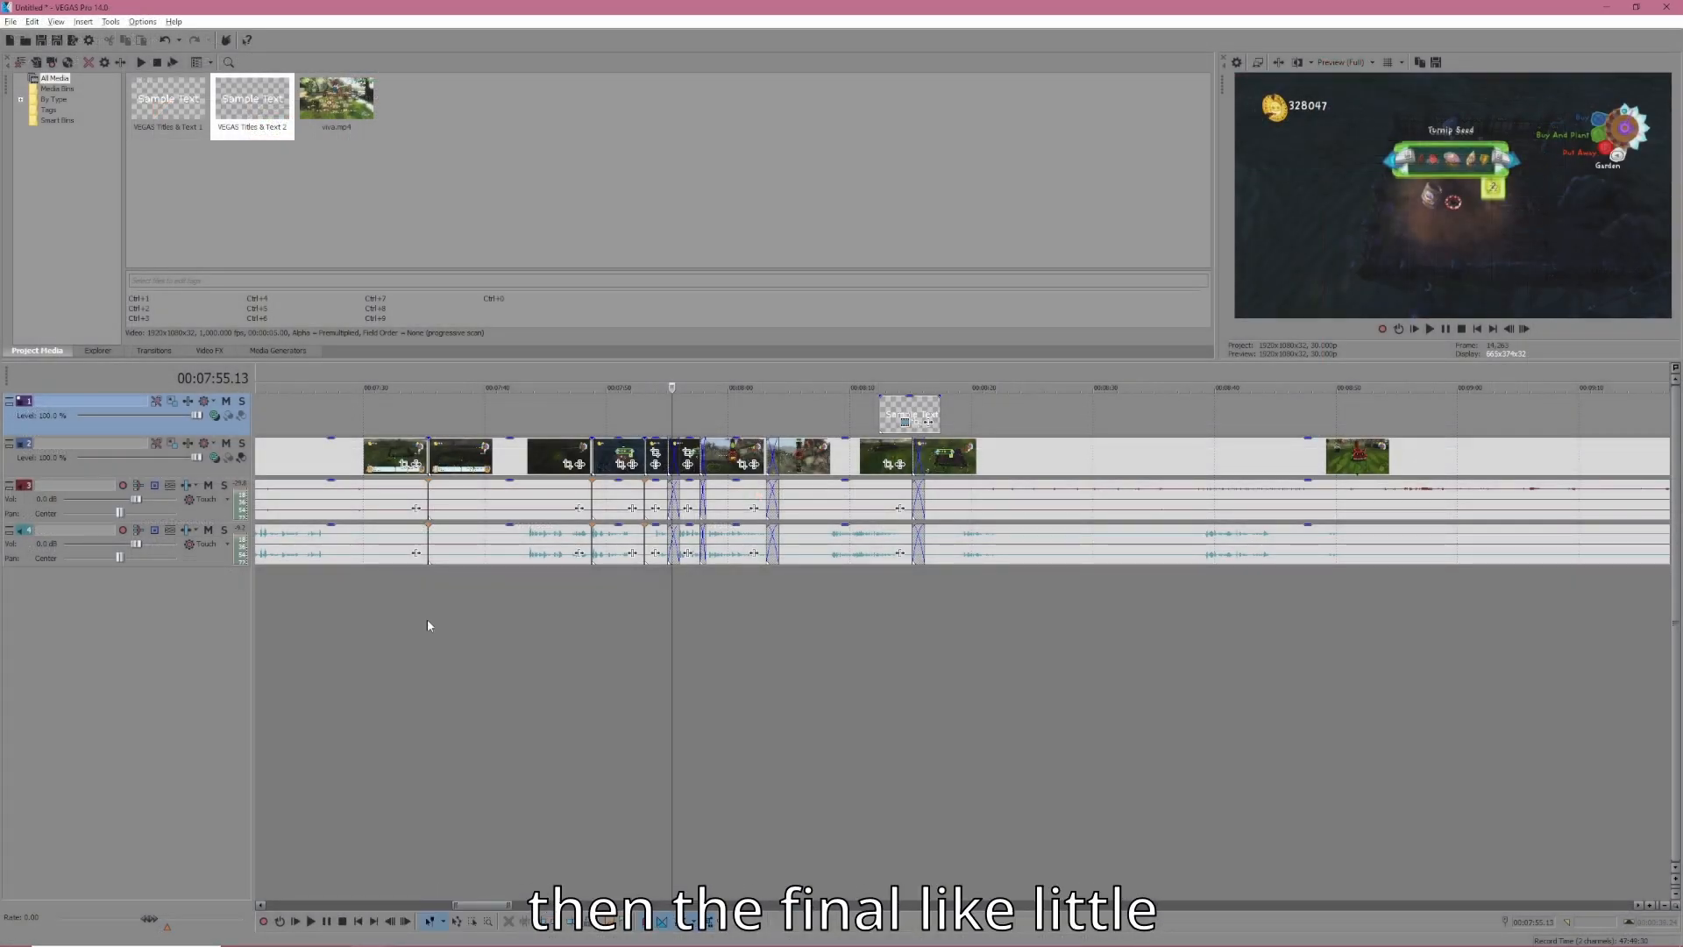
# Insert an empty audio track below the existing tracks and place the cursor at the start of the project
pyautogui.moveTo(366, 621); pyautogui.dragTo(362, 621)
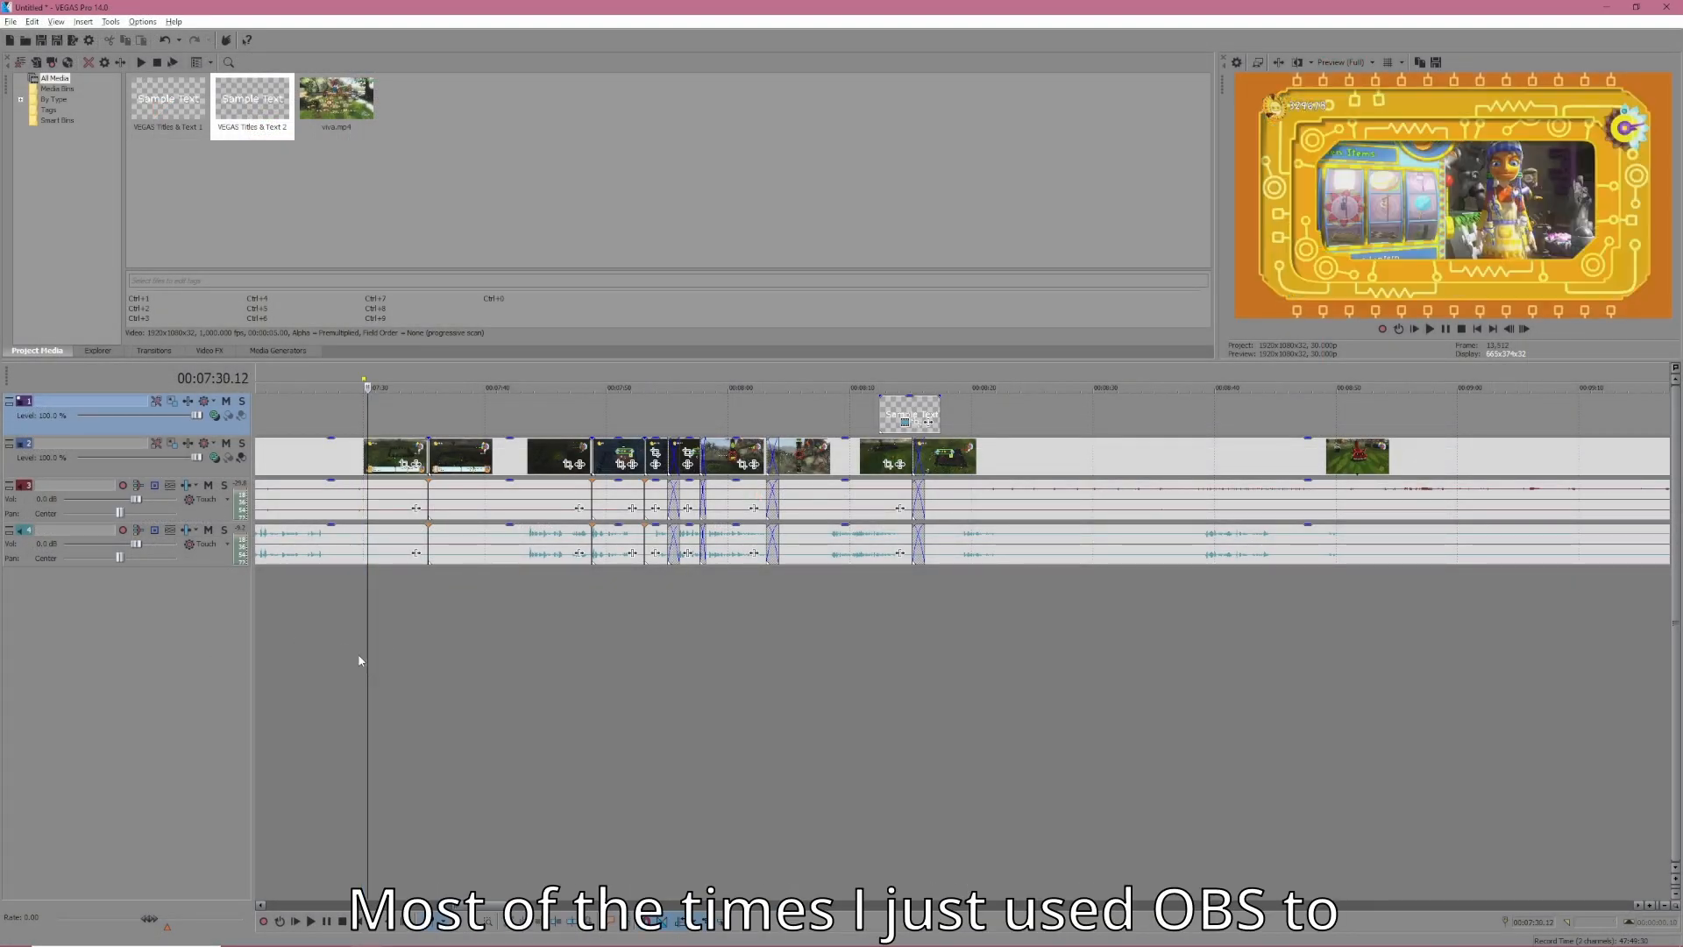
pyautogui.click(293, 640)
pyautogui.rightClick(223, 631)
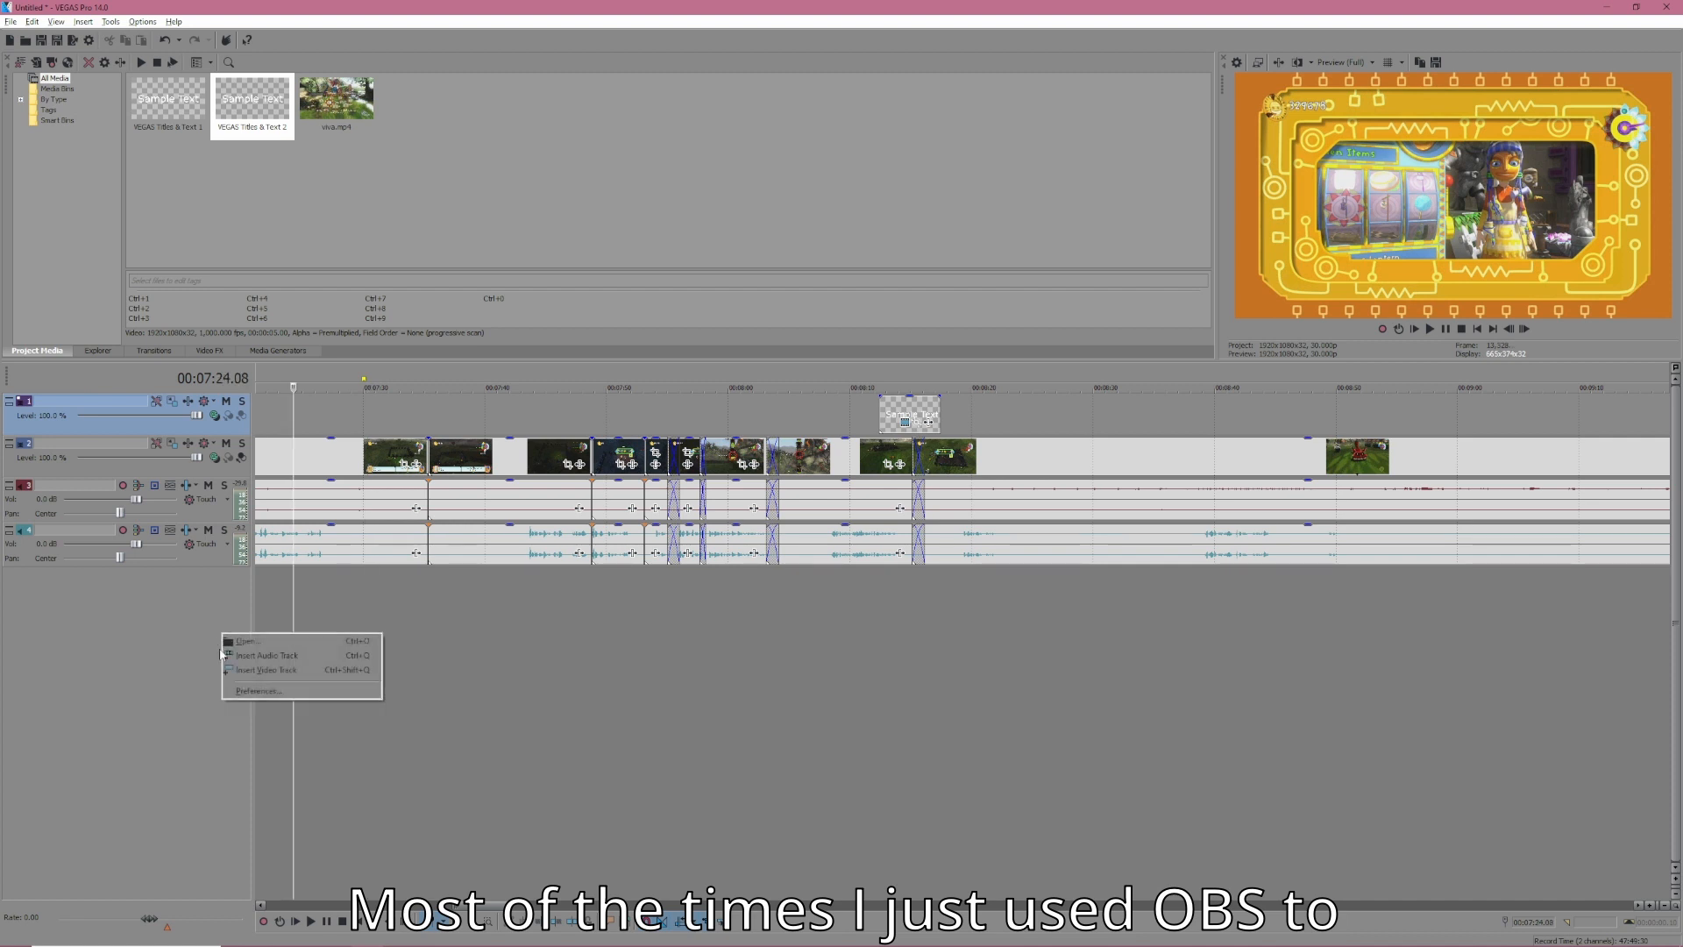
pyautogui.click(276, 656)
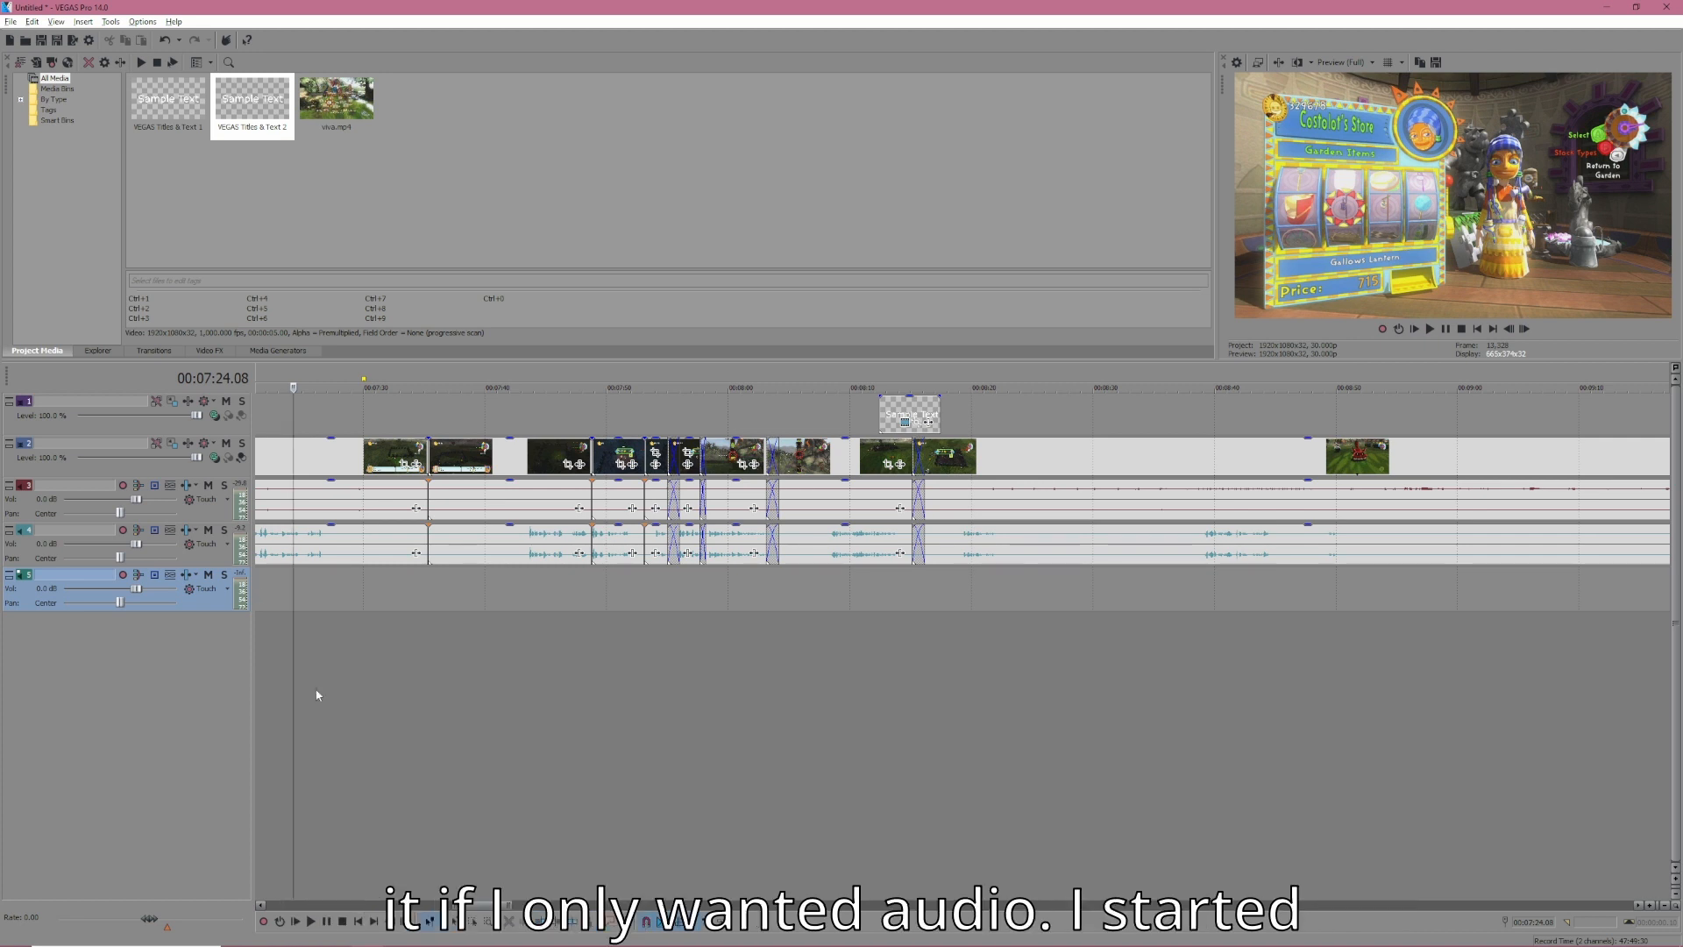
pyautogui.moveTo(471, 907); pyautogui.dragTo(228, 866)
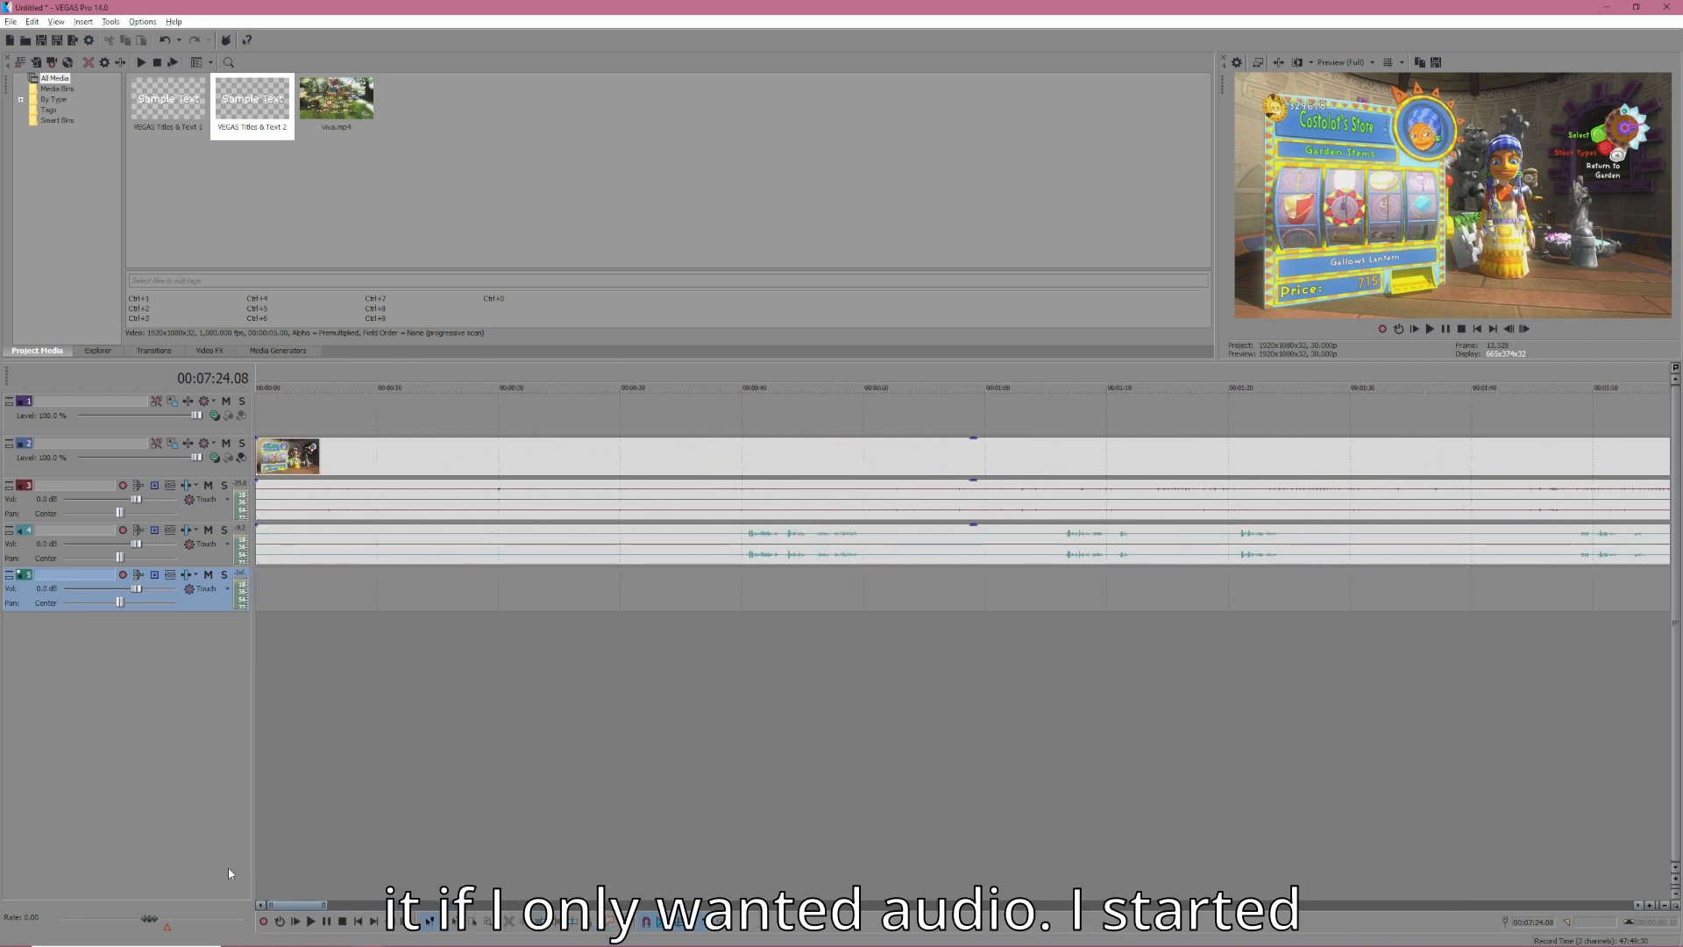
pyautogui.click(259, 613)
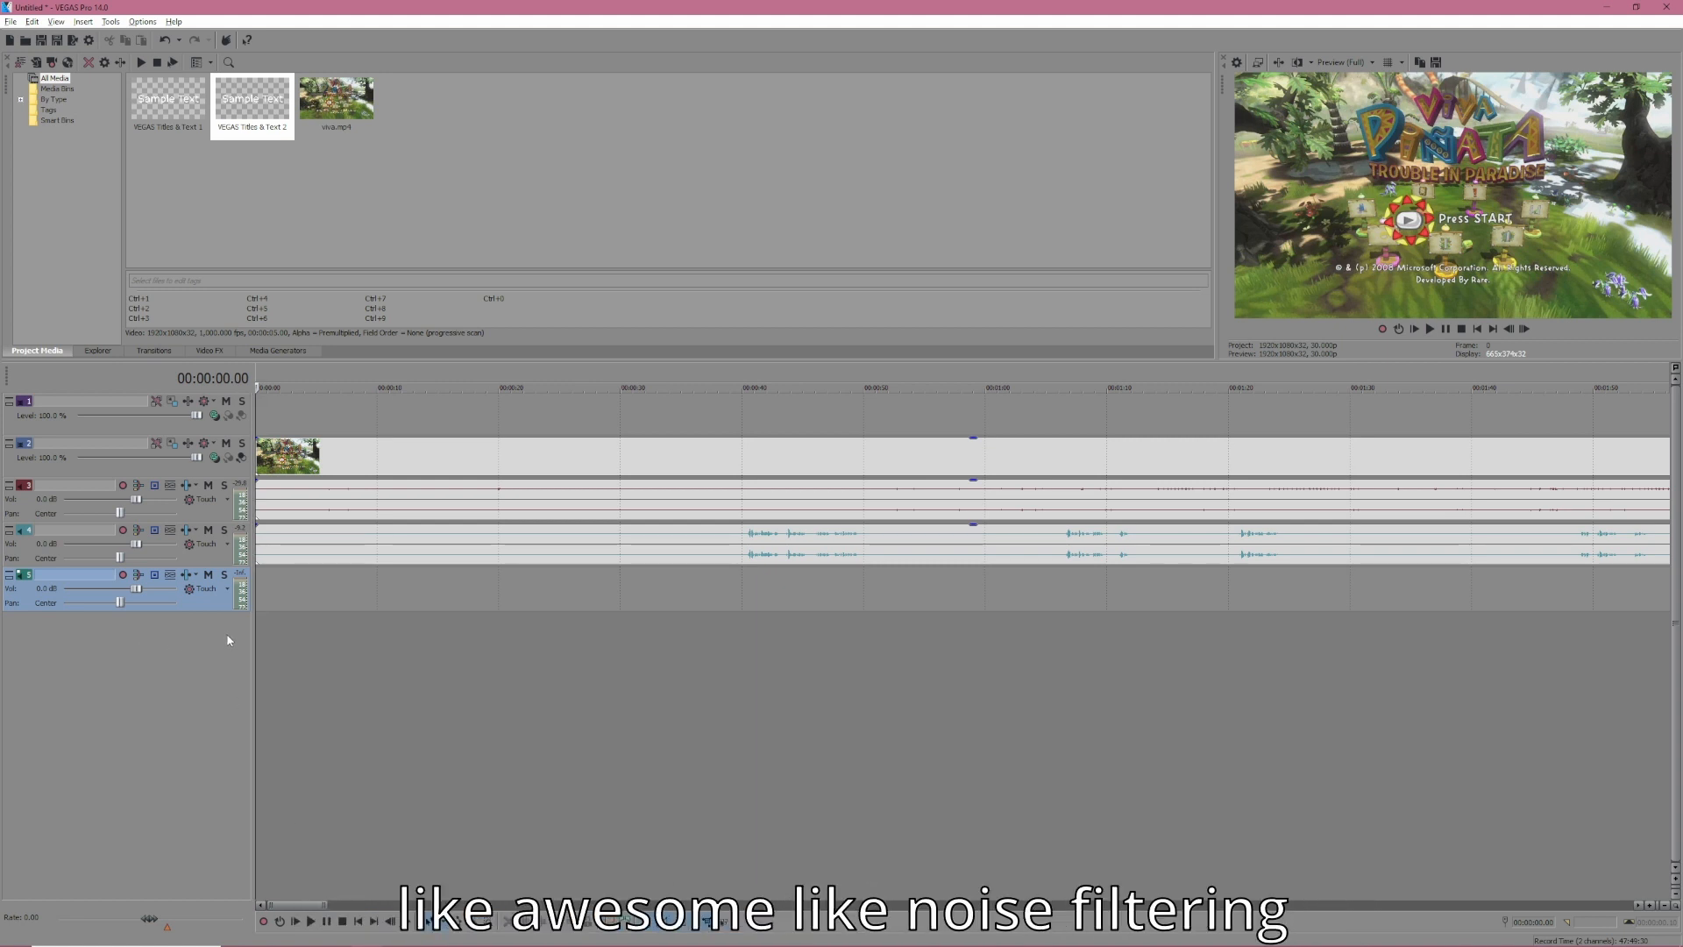
# Record a short narration from the project start, accepting the default recorded files folder, and keep the recorded take
pyautogui.click(266, 922)
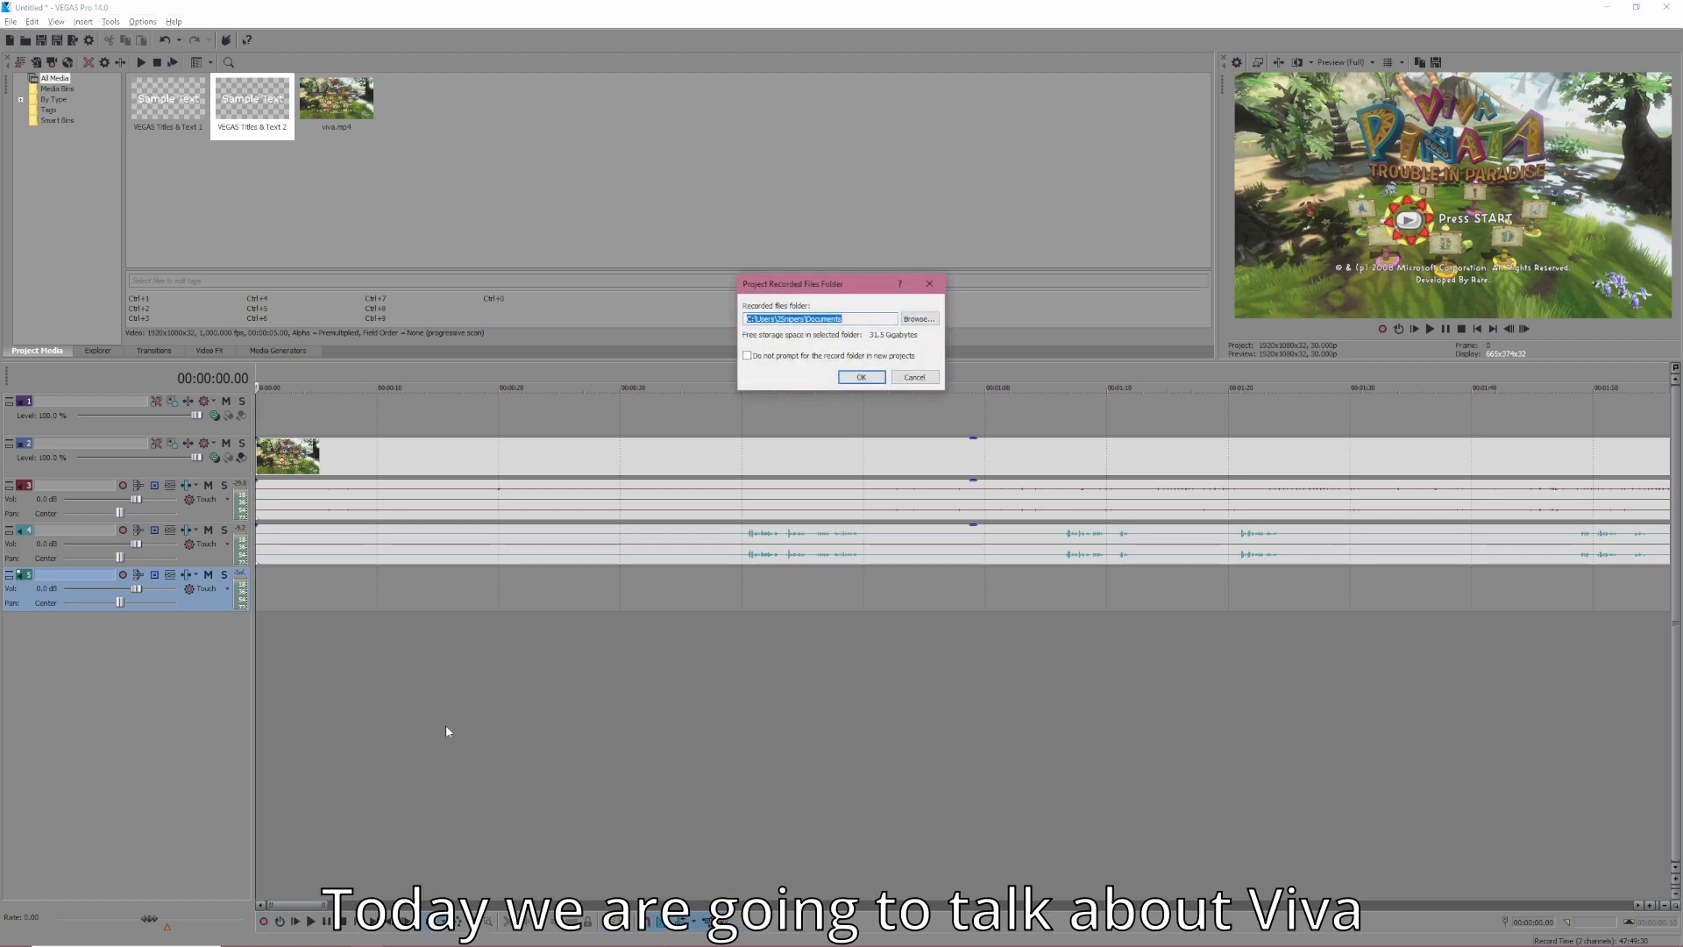
pyautogui.click(860, 377)
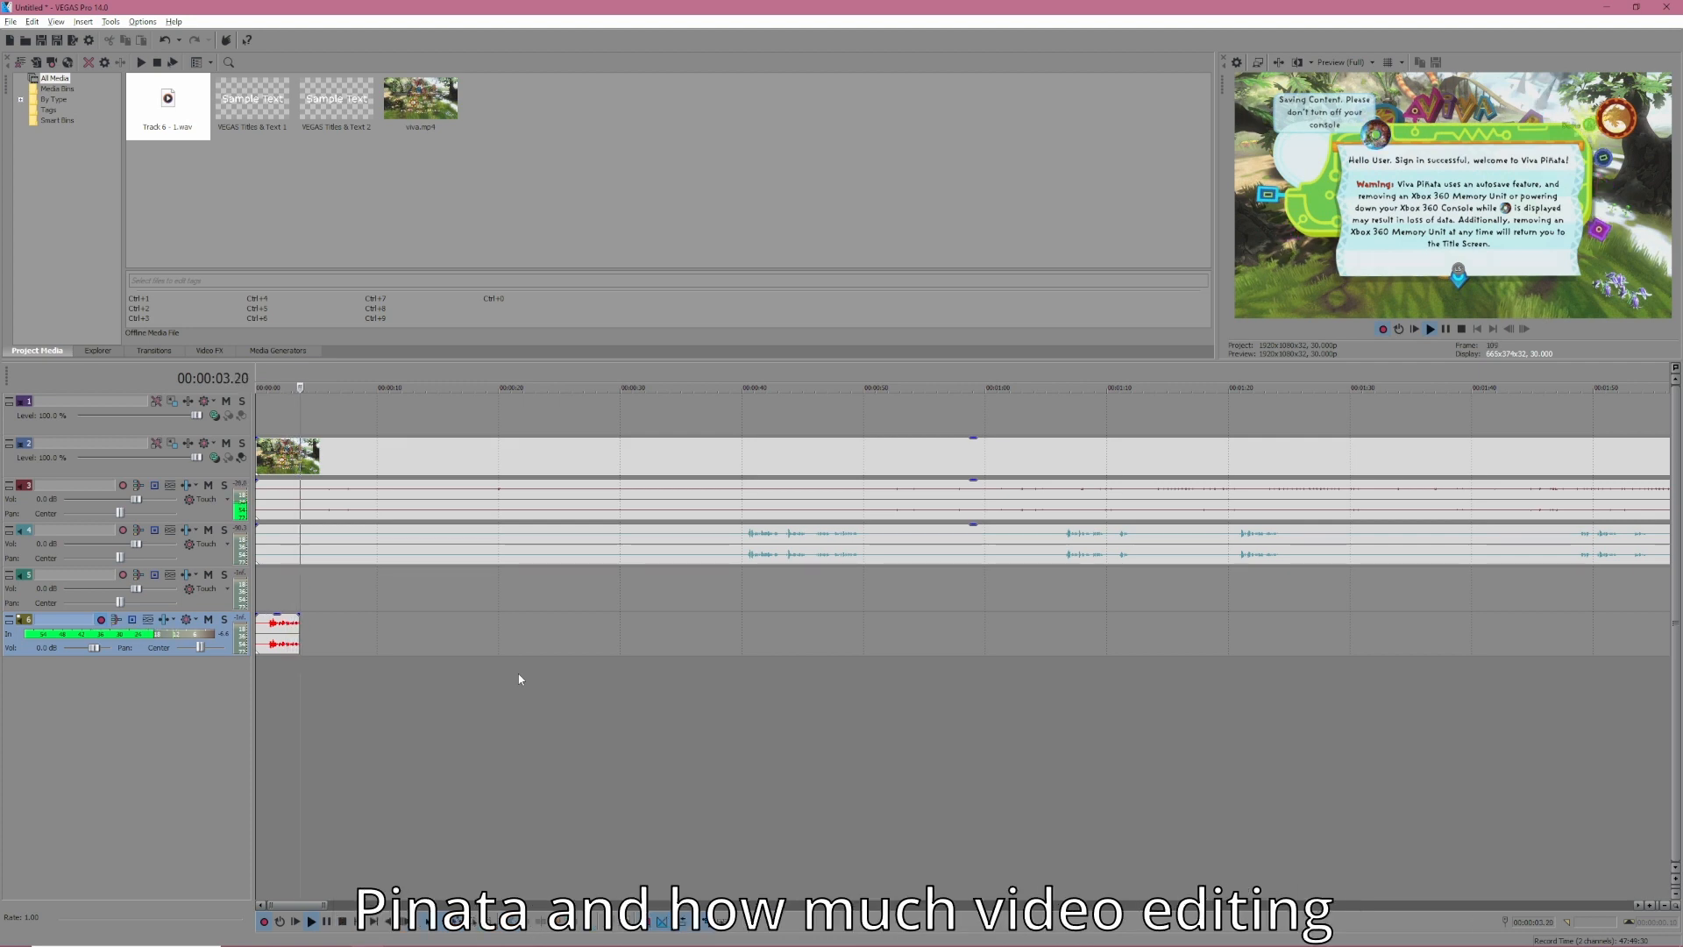
pyautogui.click(265, 921)
pyautogui.press('Return')
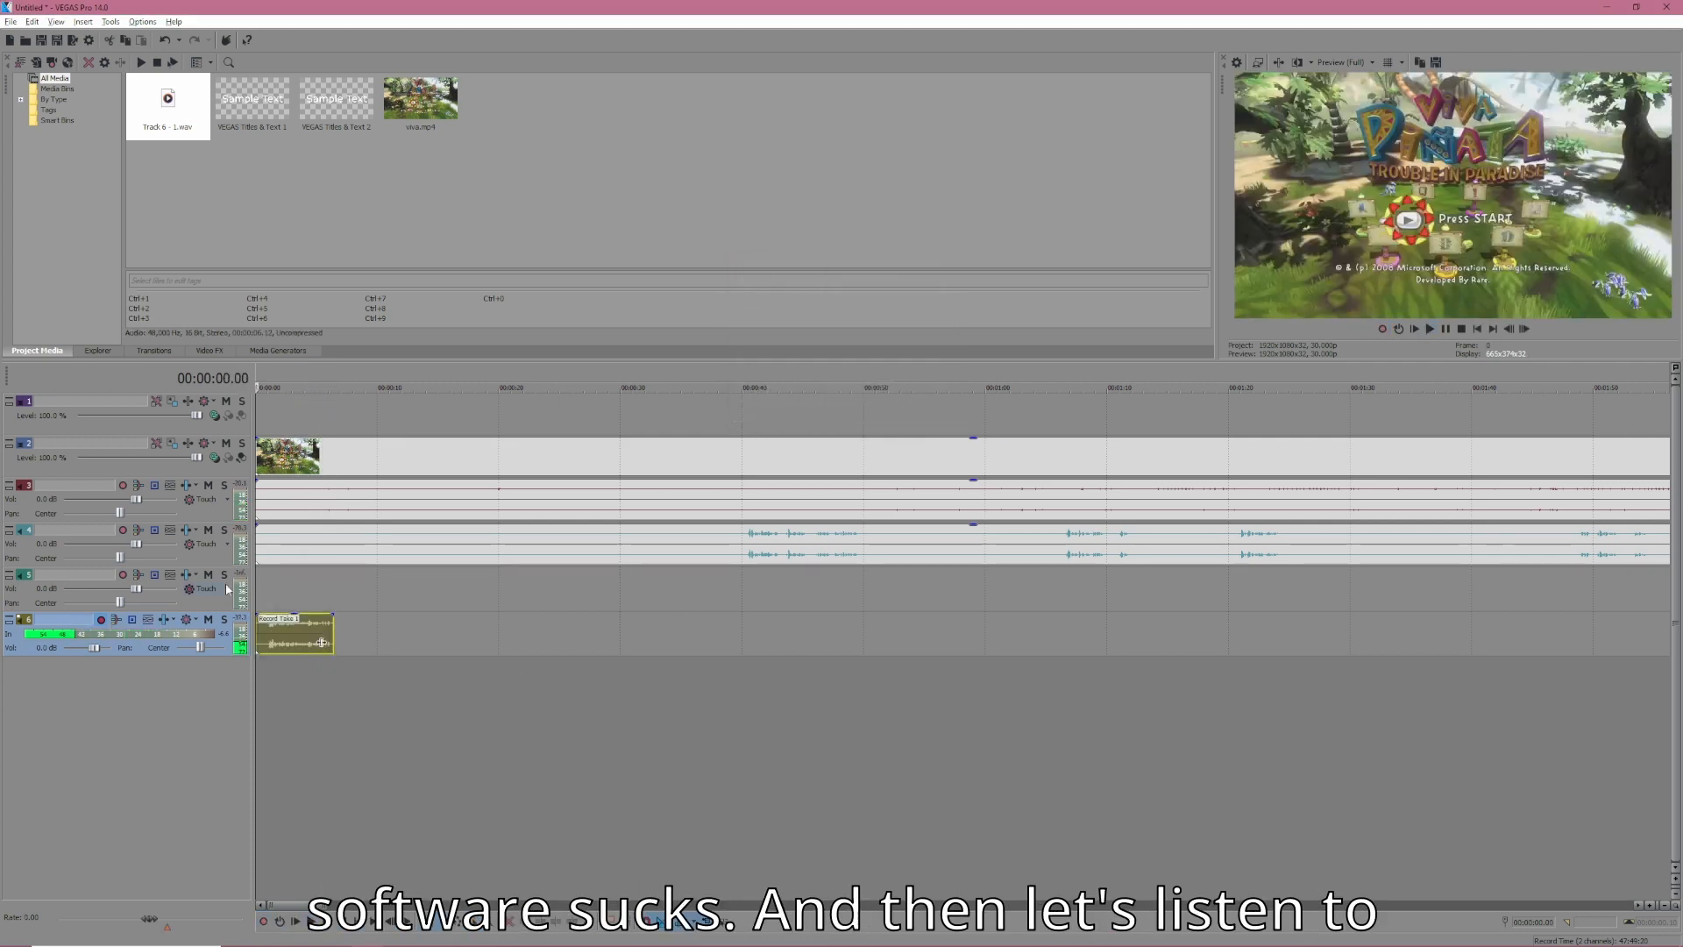
# Play the recorded narration from 00:00:00.26 to check its sound, and stop playback
pyautogui.click(266, 592)
pyautogui.press('space')
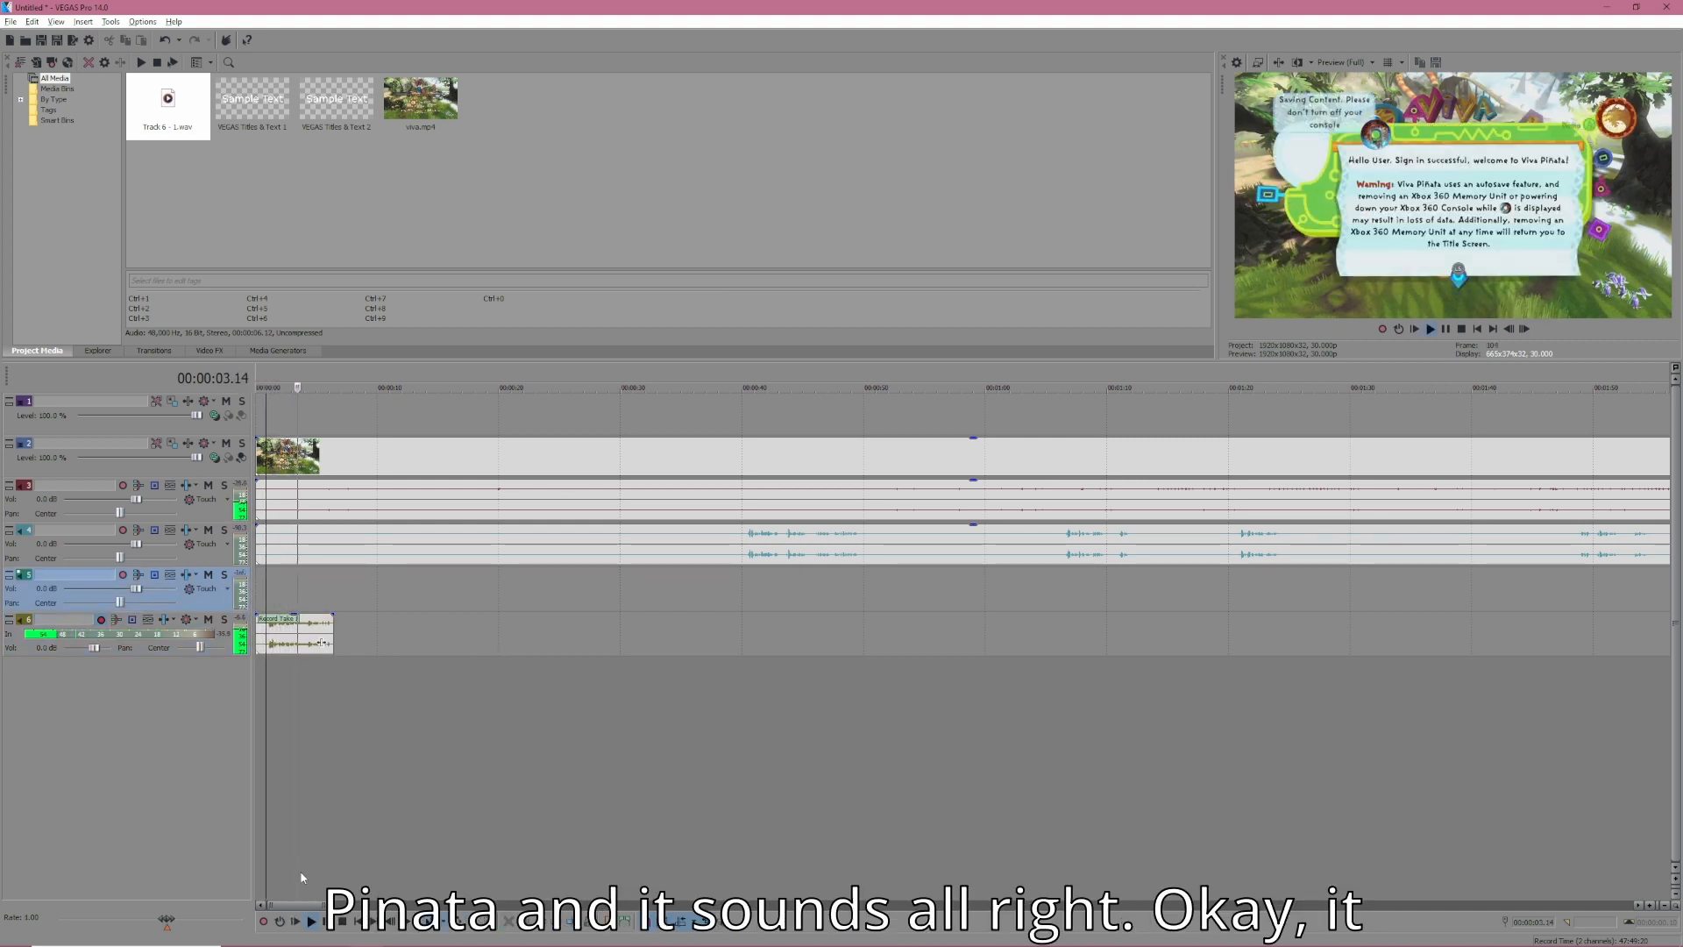
pyautogui.press('space')
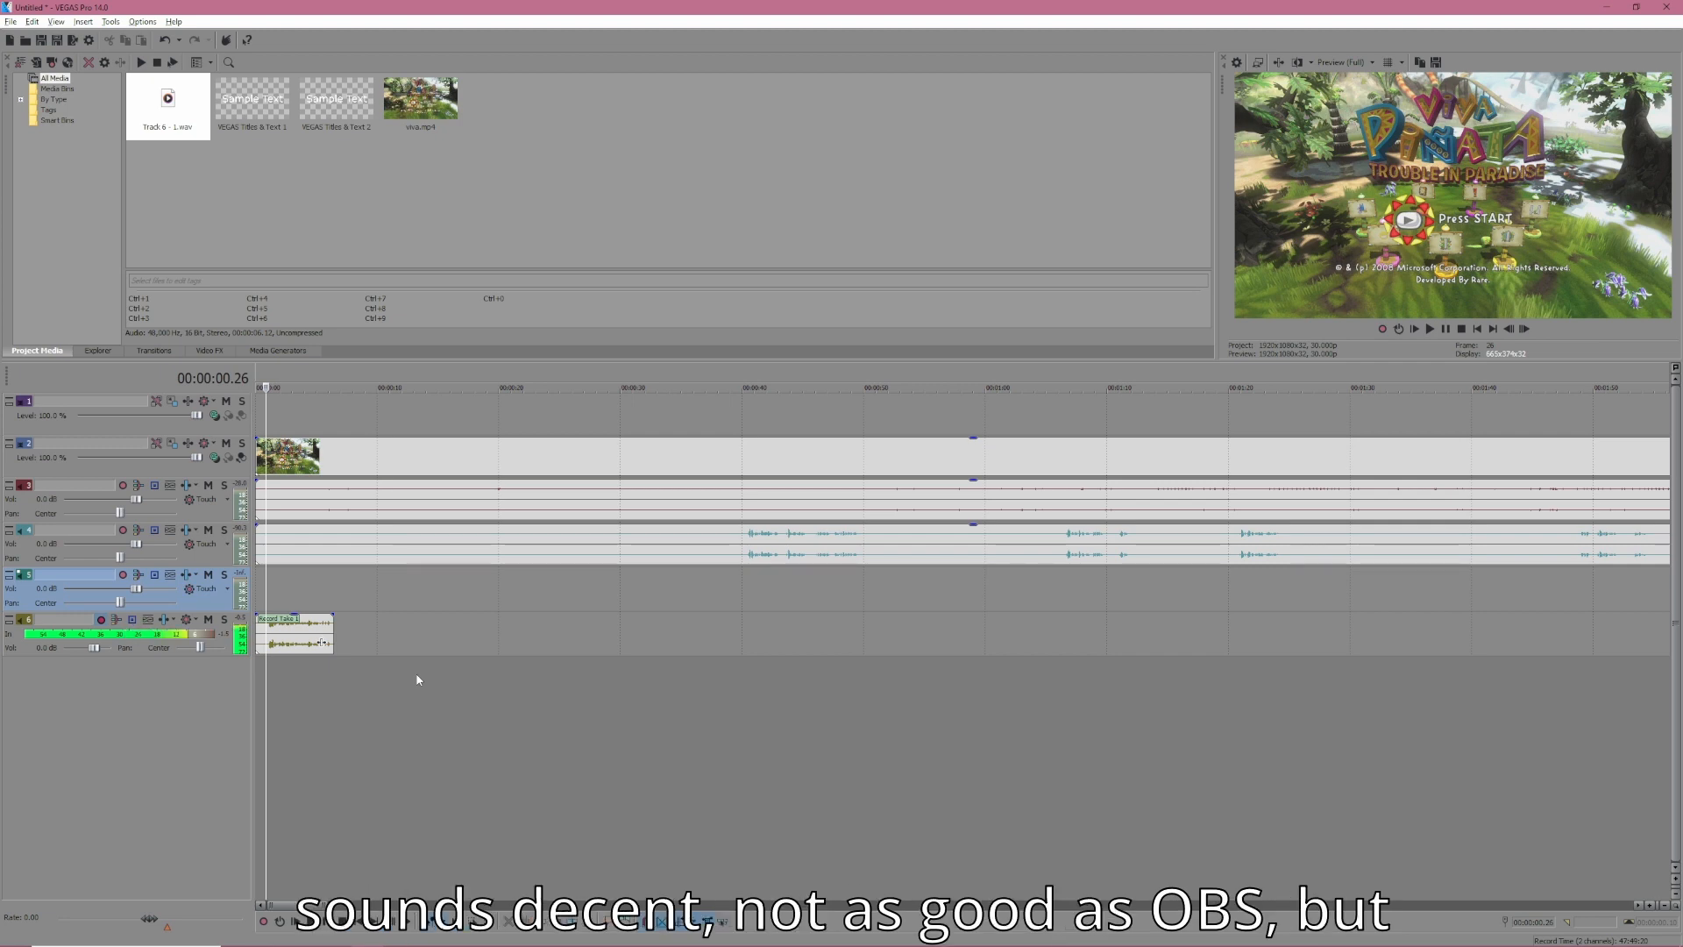
# Switch to DaVinci Resolve, open the Fairlight page and record a short voice clip on the armed Audio 1 track
pyautogui.hotkey('alt', 'Tab')
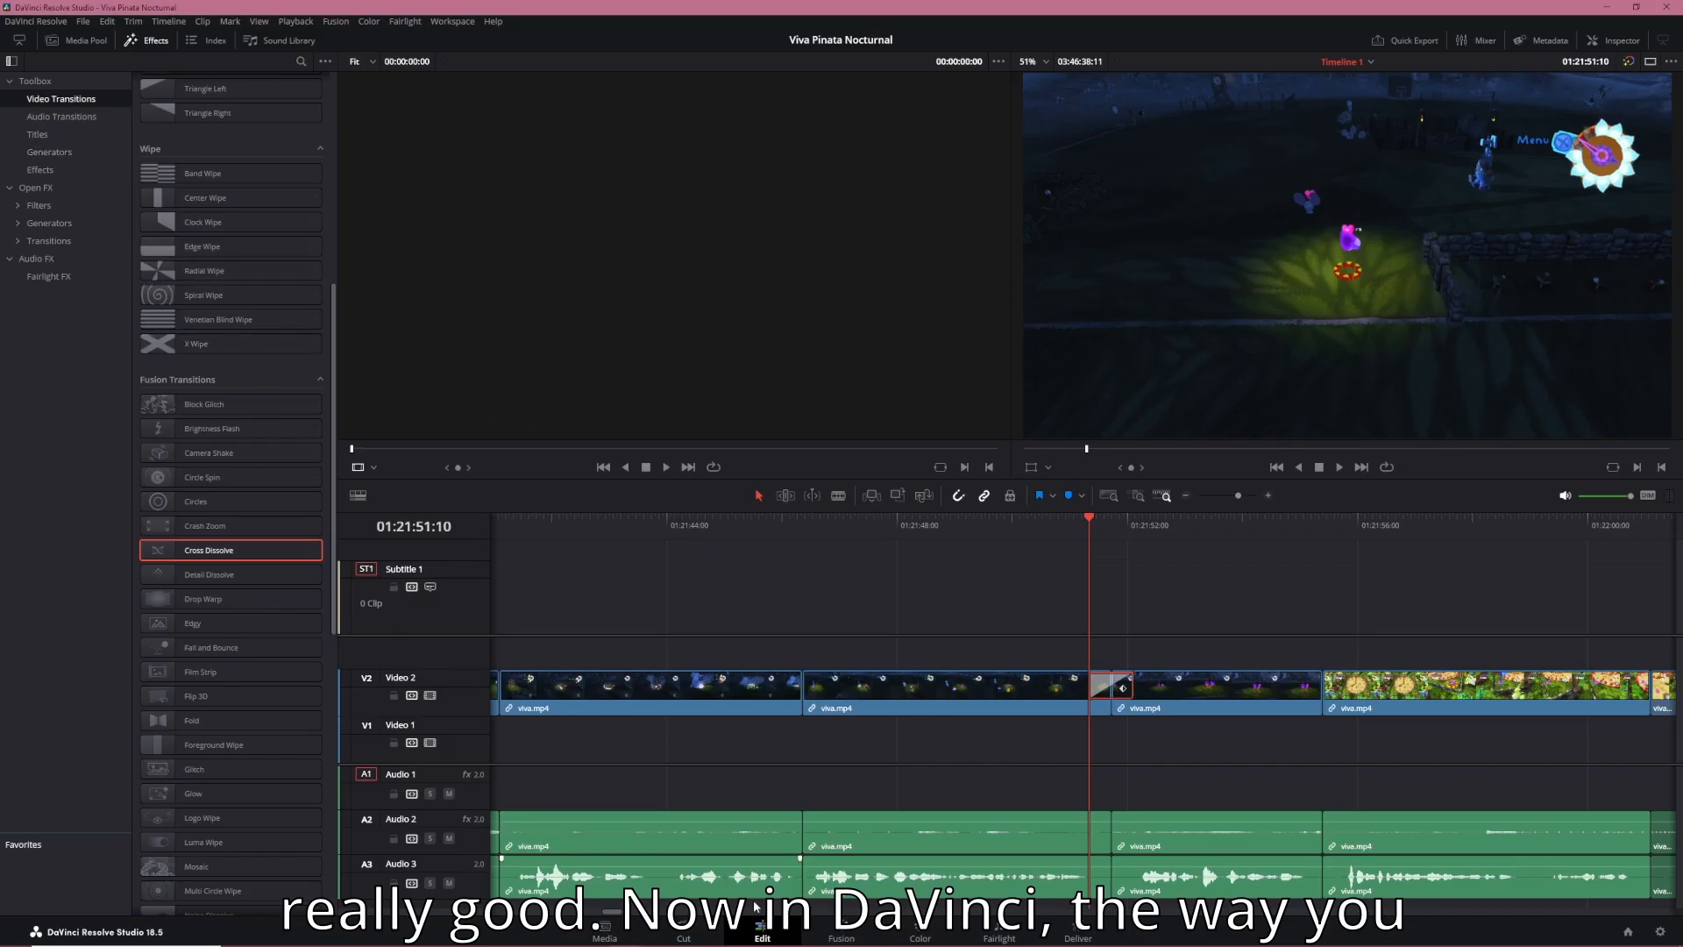
pyautogui.click(1000, 938)
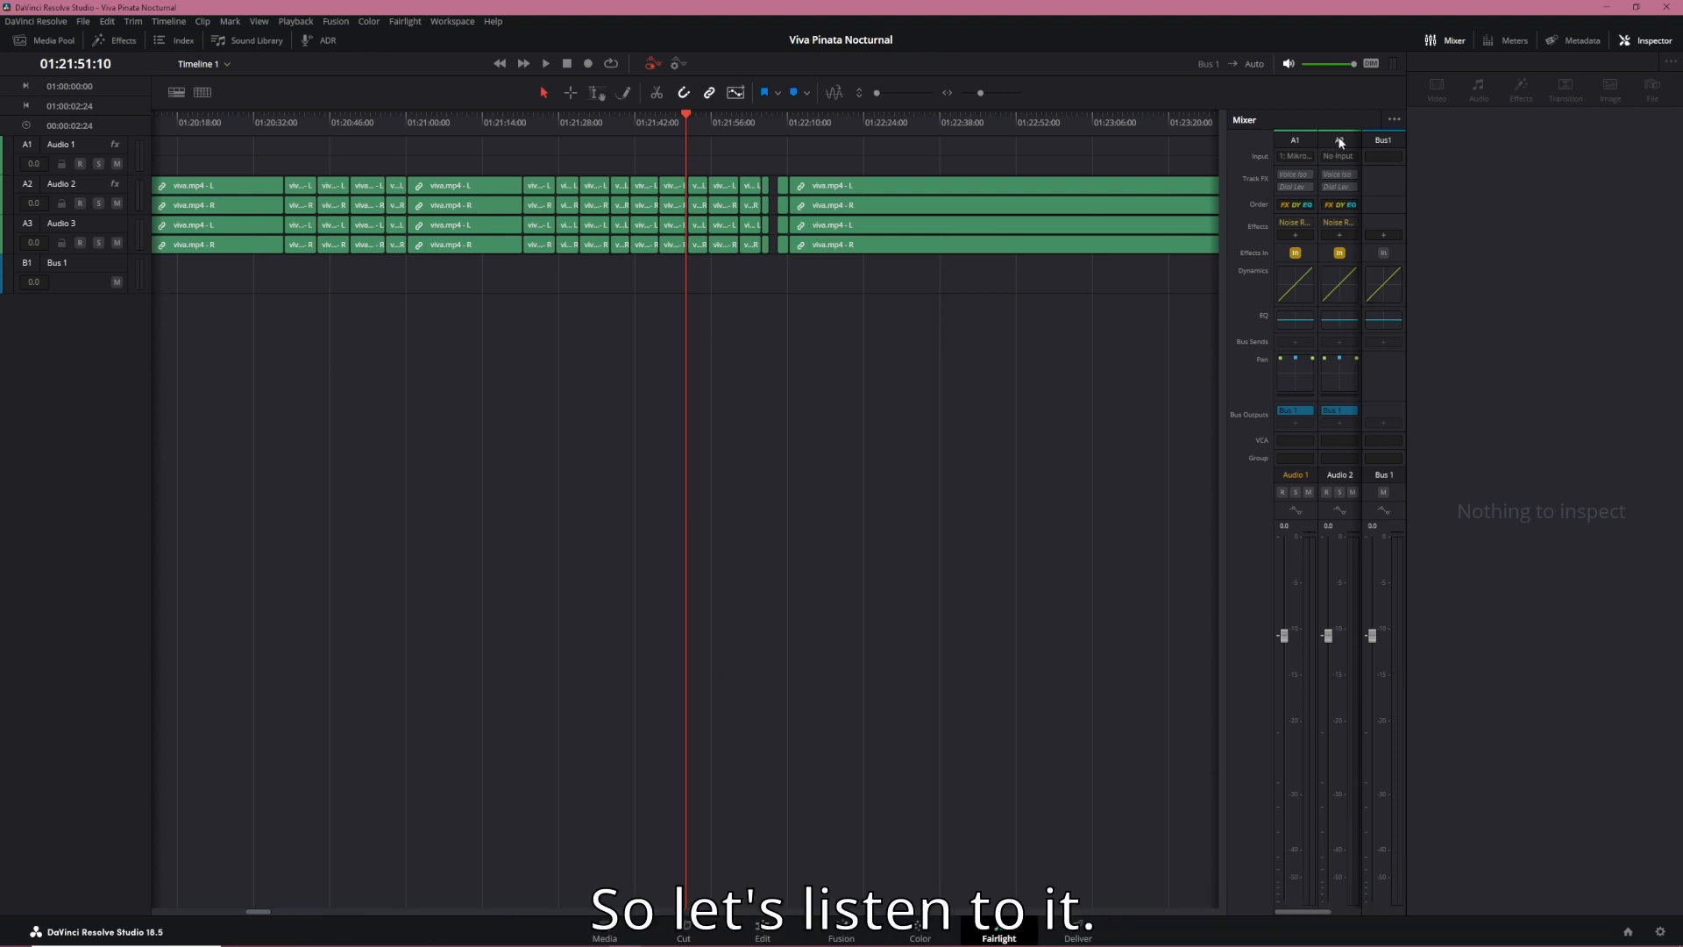
pyautogui.click(673, 188)
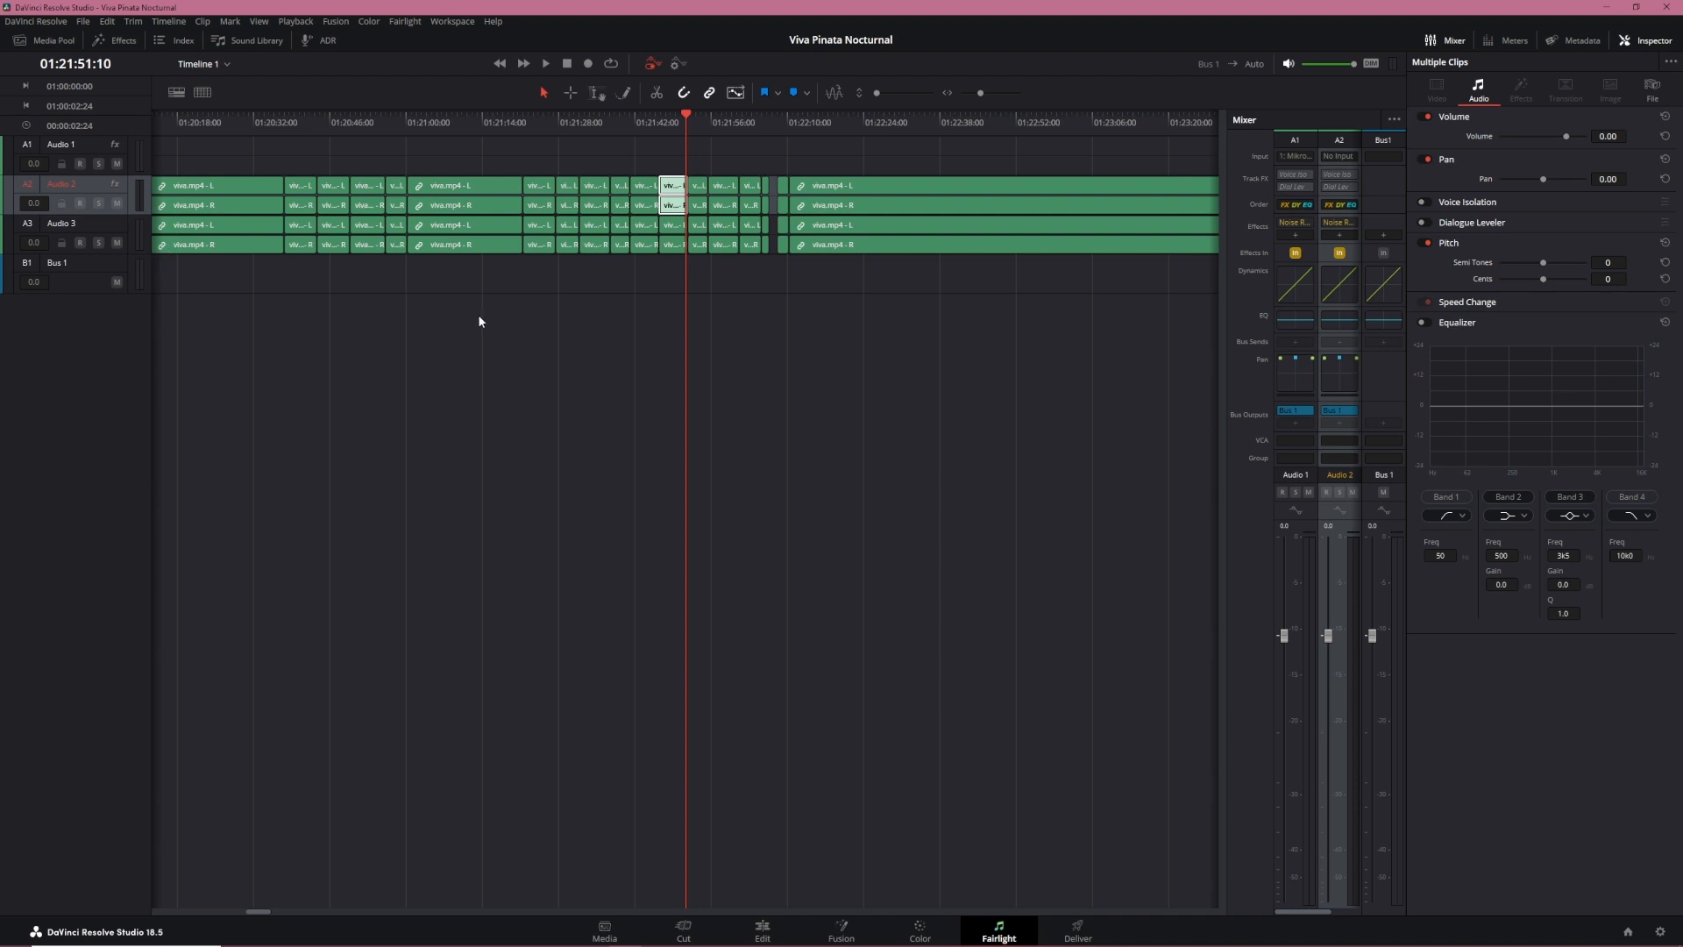
pyautogui.click(685, 296)
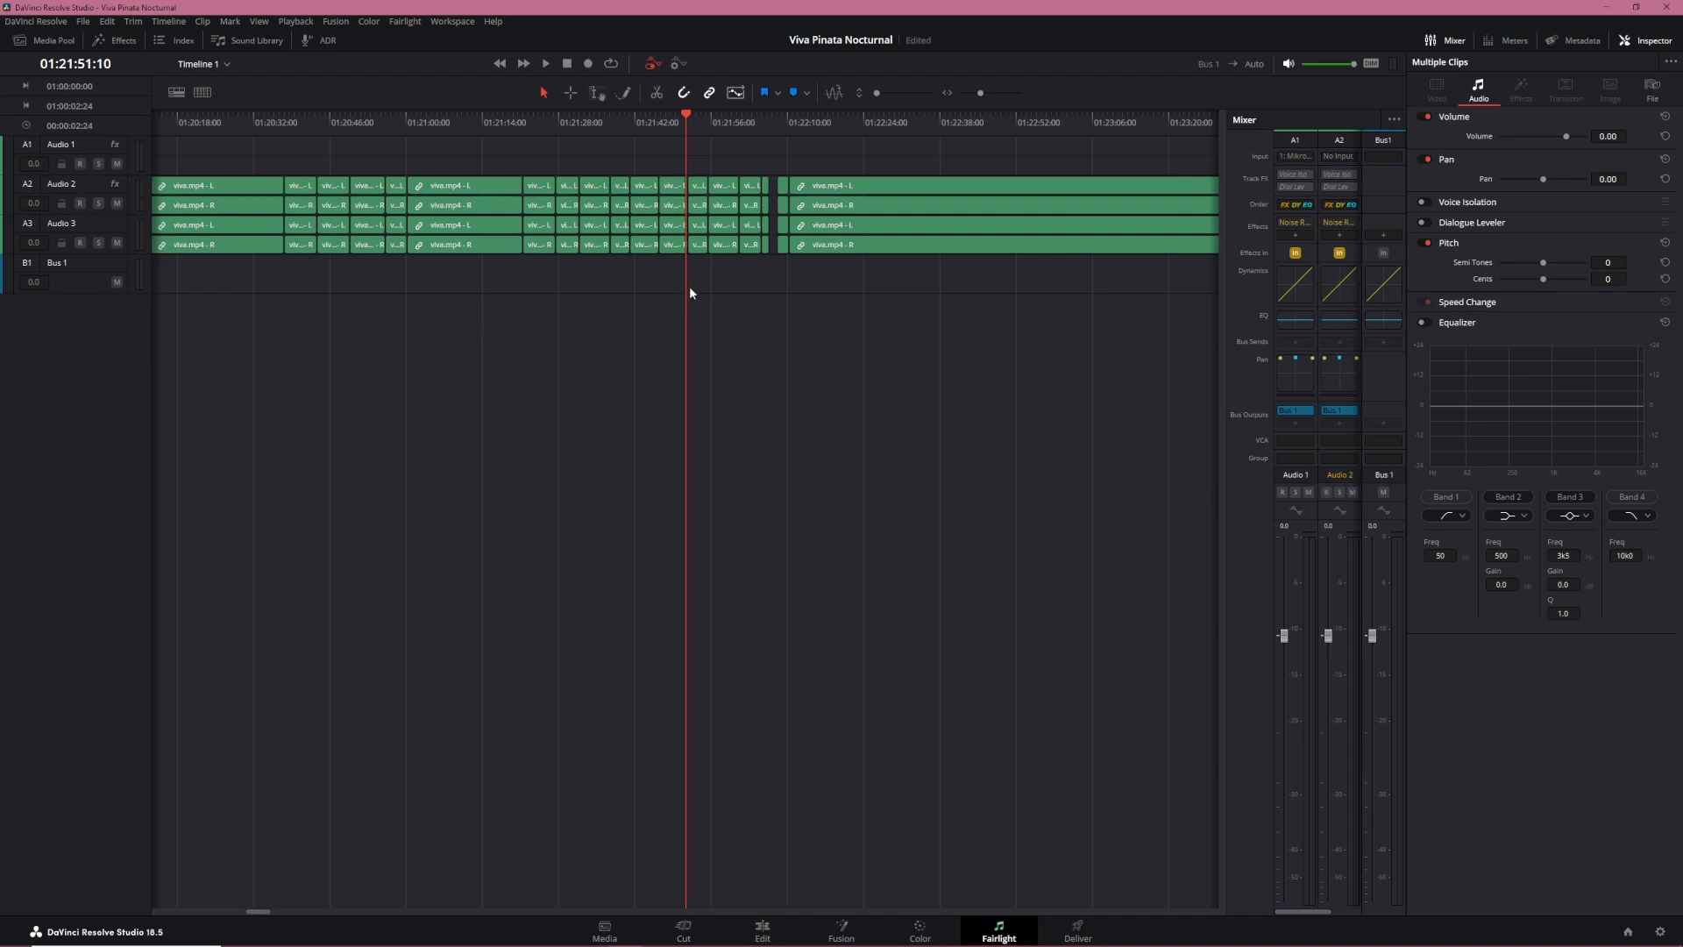
pyautogui.click(589, 66)
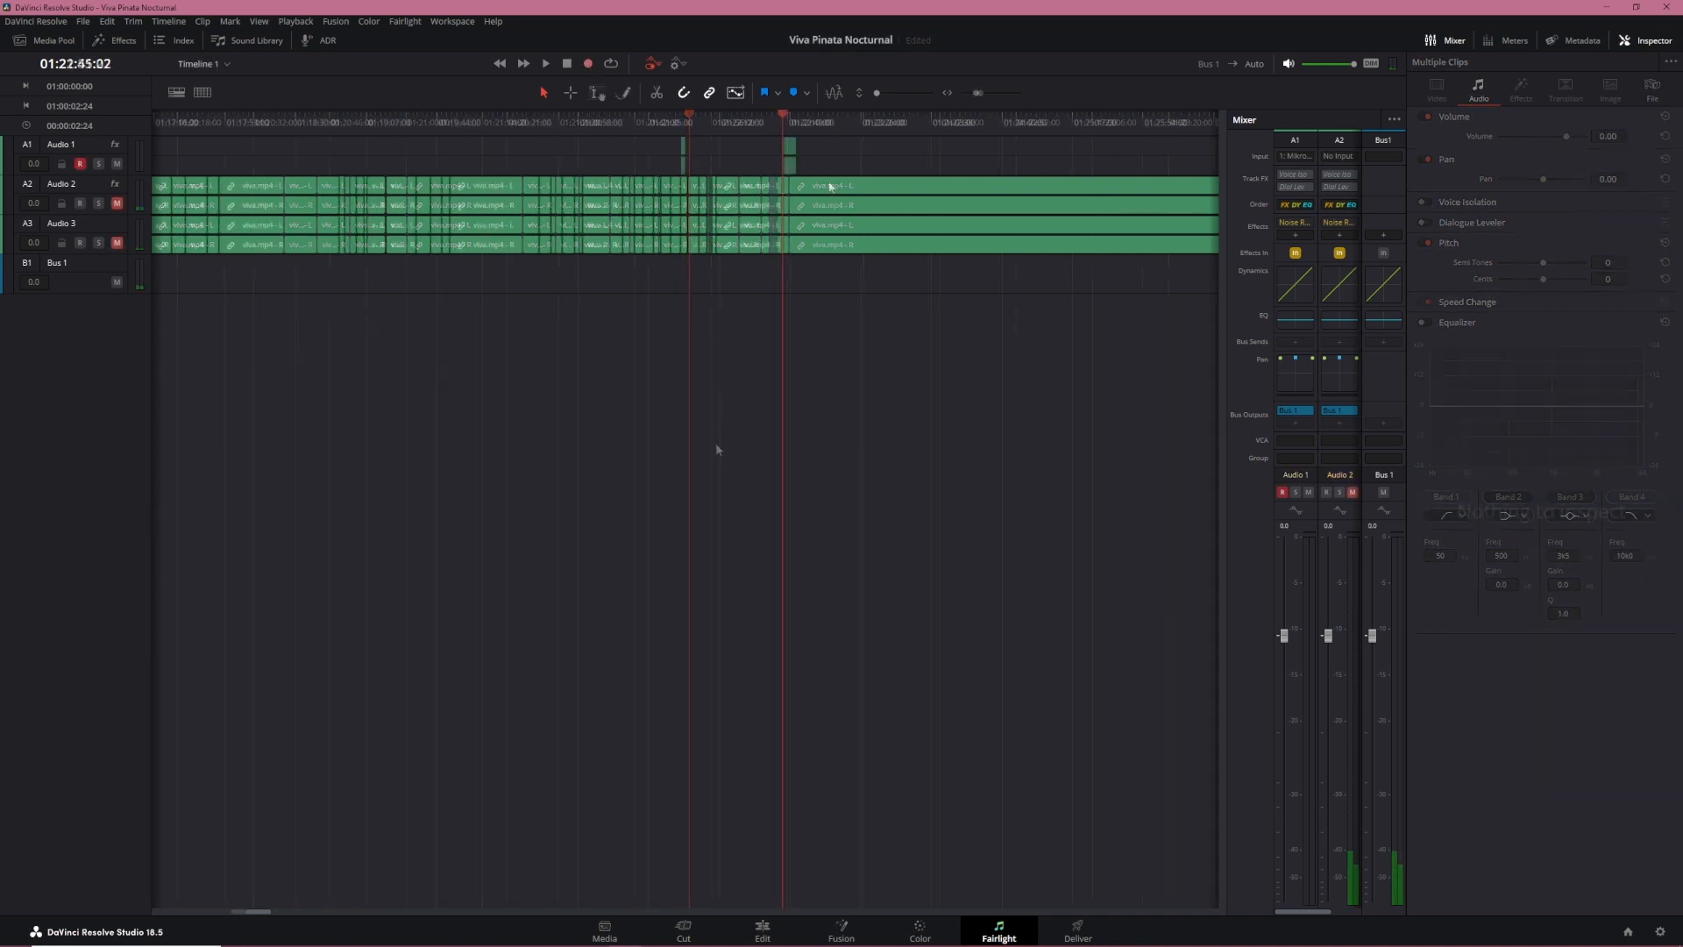
# Play the new Audio 1 recording to check its sound and return the playhead to its start at 01:22:45:02
pyautogui.press('space')
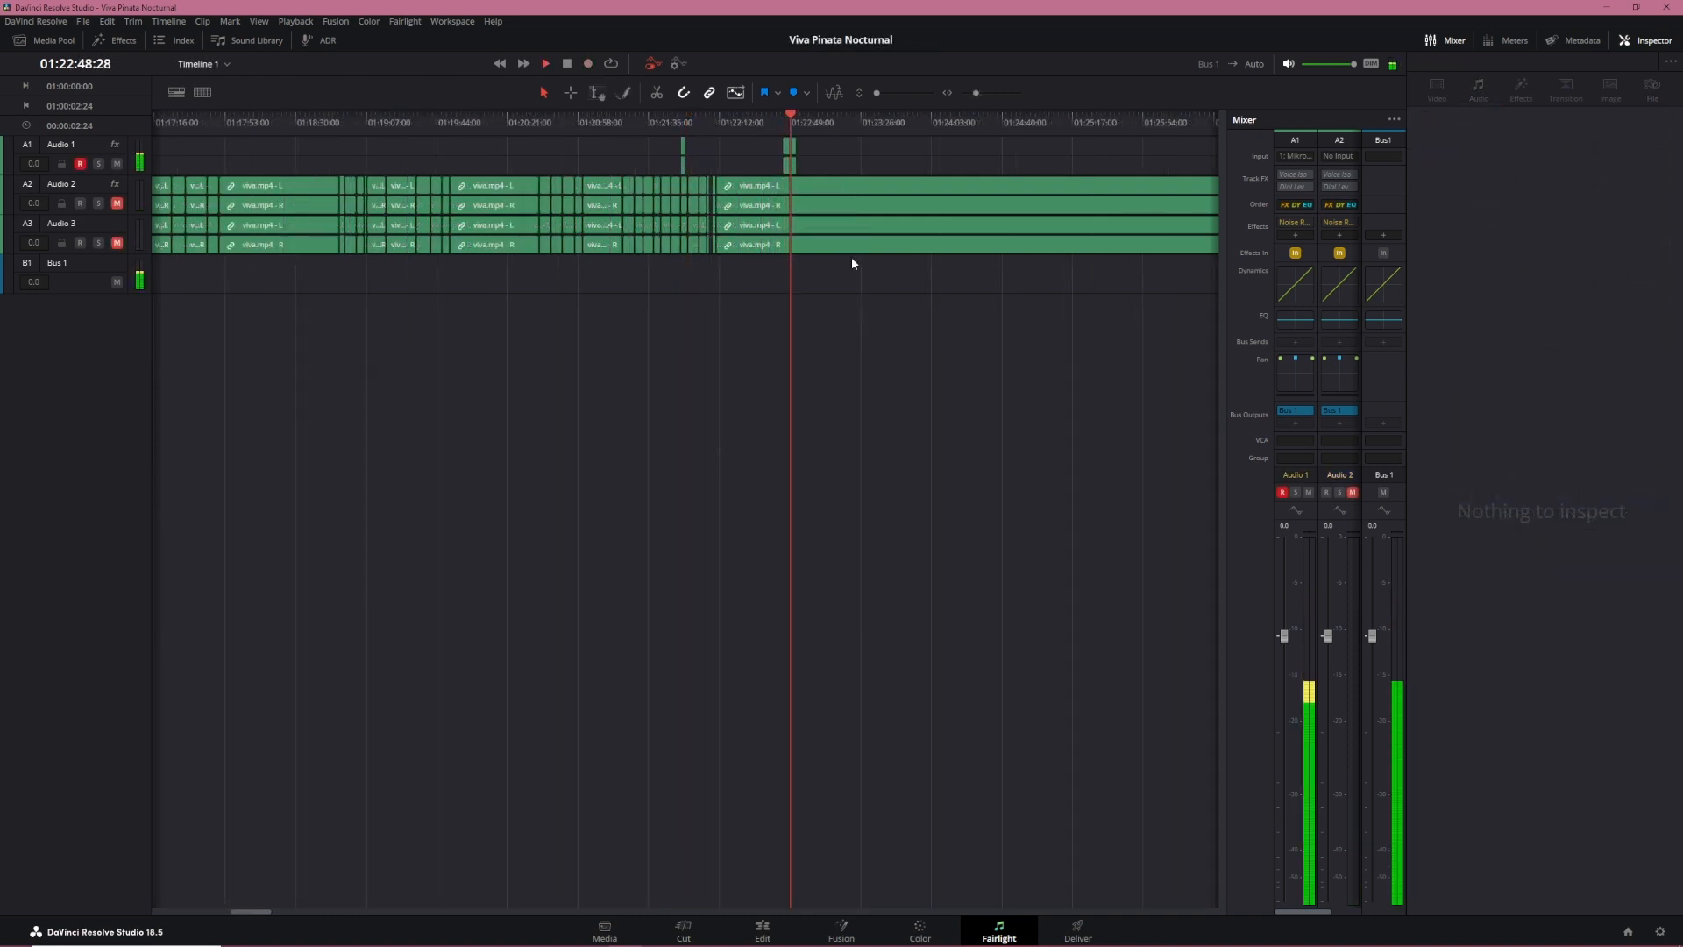
pyautogui.press('space')
pyautogui.click(780, 120)
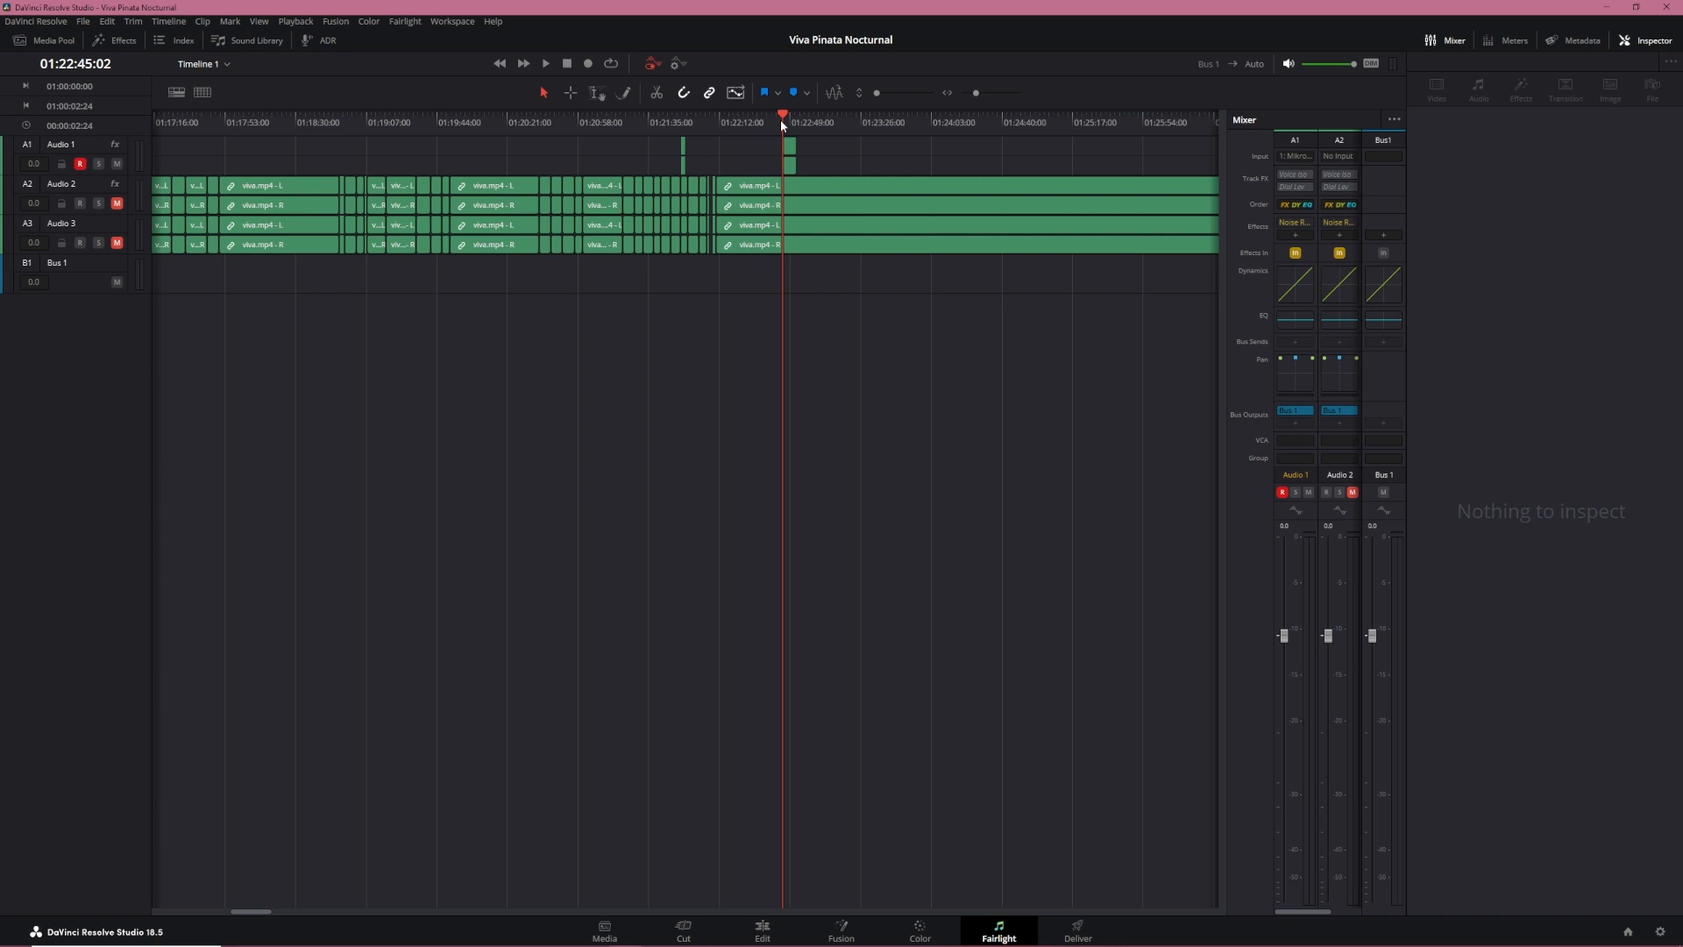
# Delete both recorded clips from the Audio 1 track
pyautogui.click(684, 152)
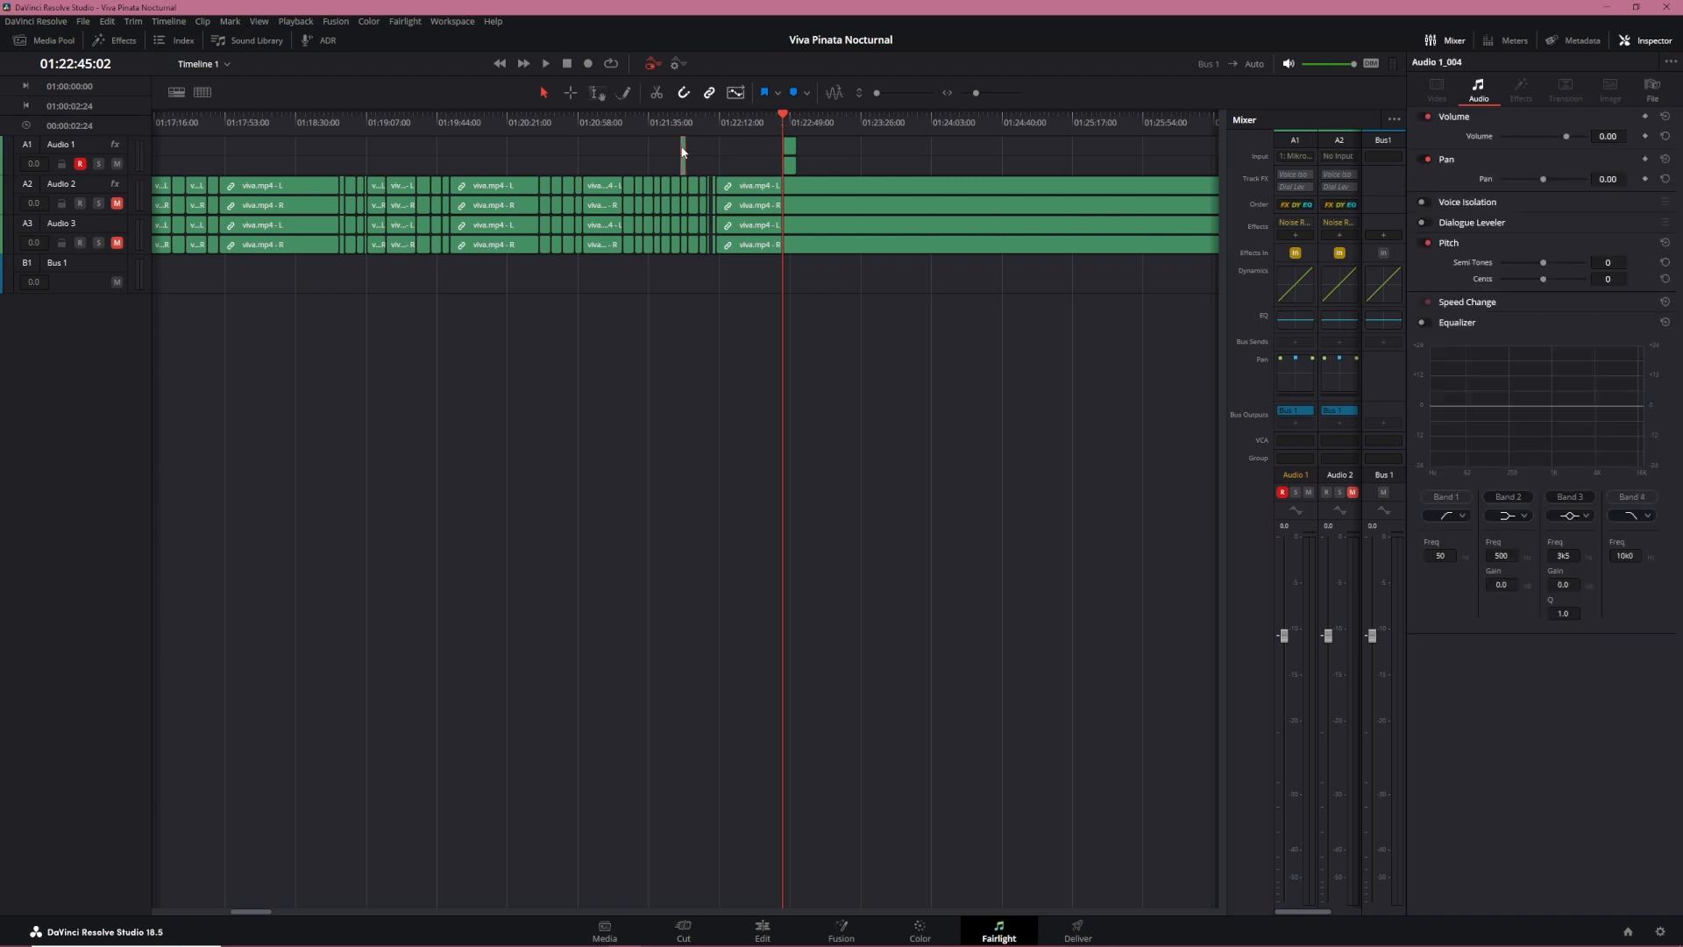
pyautogui.press('Delete')
pyautogui.click(782, 150)
pyautogui.press('Delete')
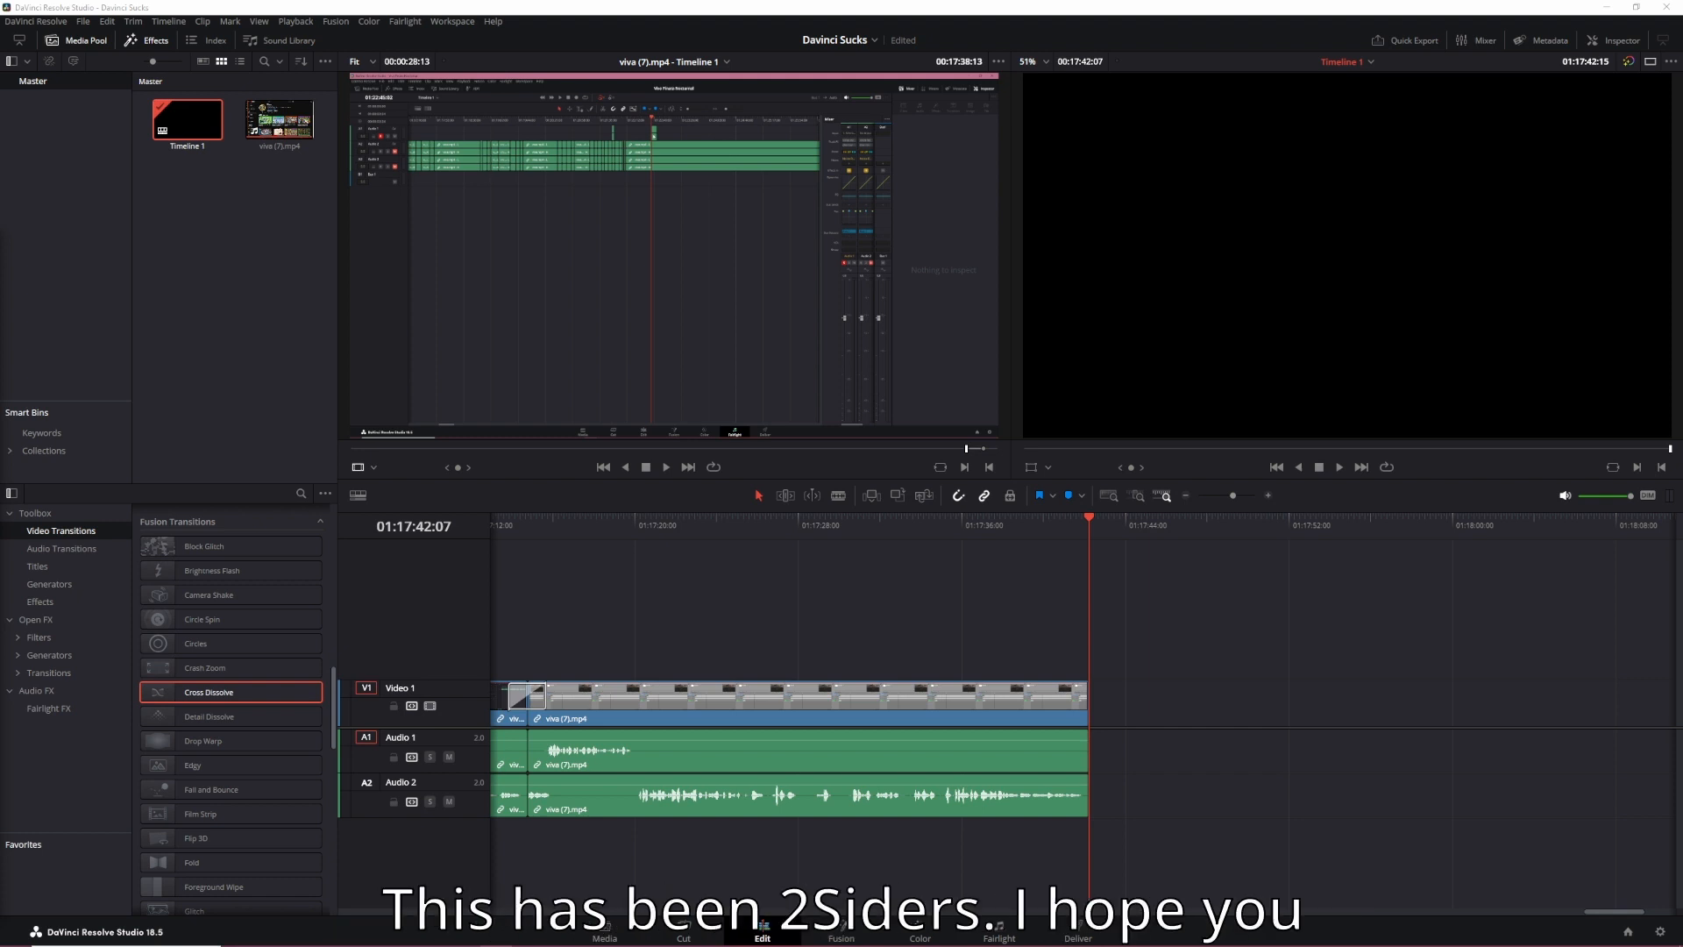
pyautogui.click(640, 11)
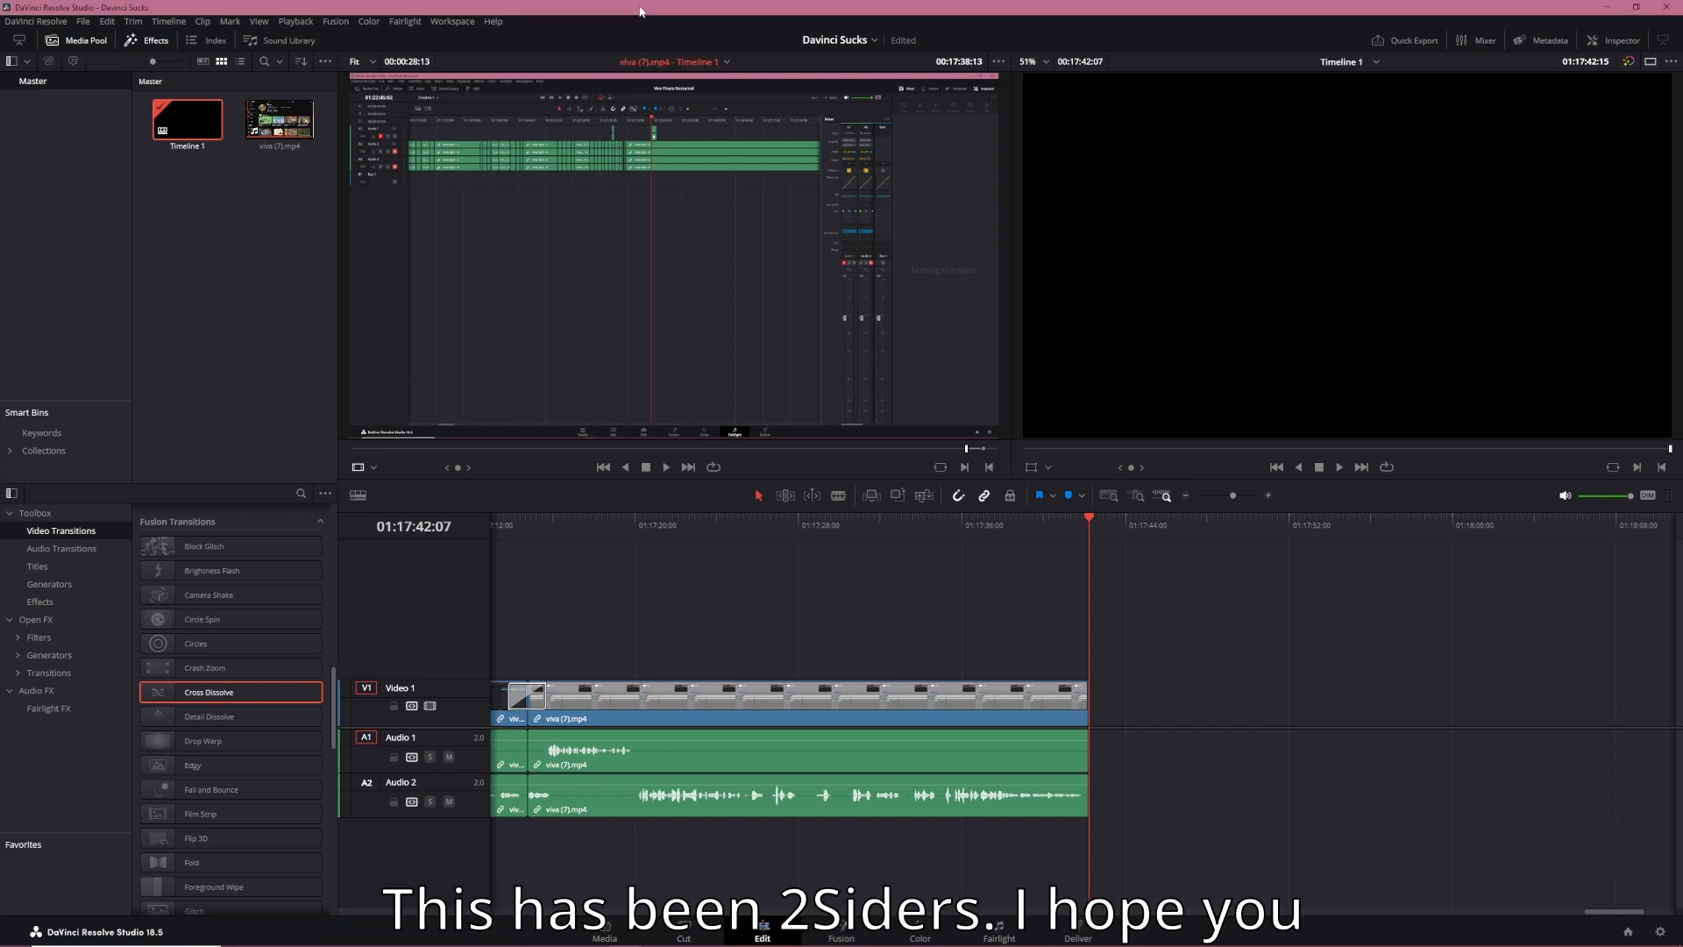